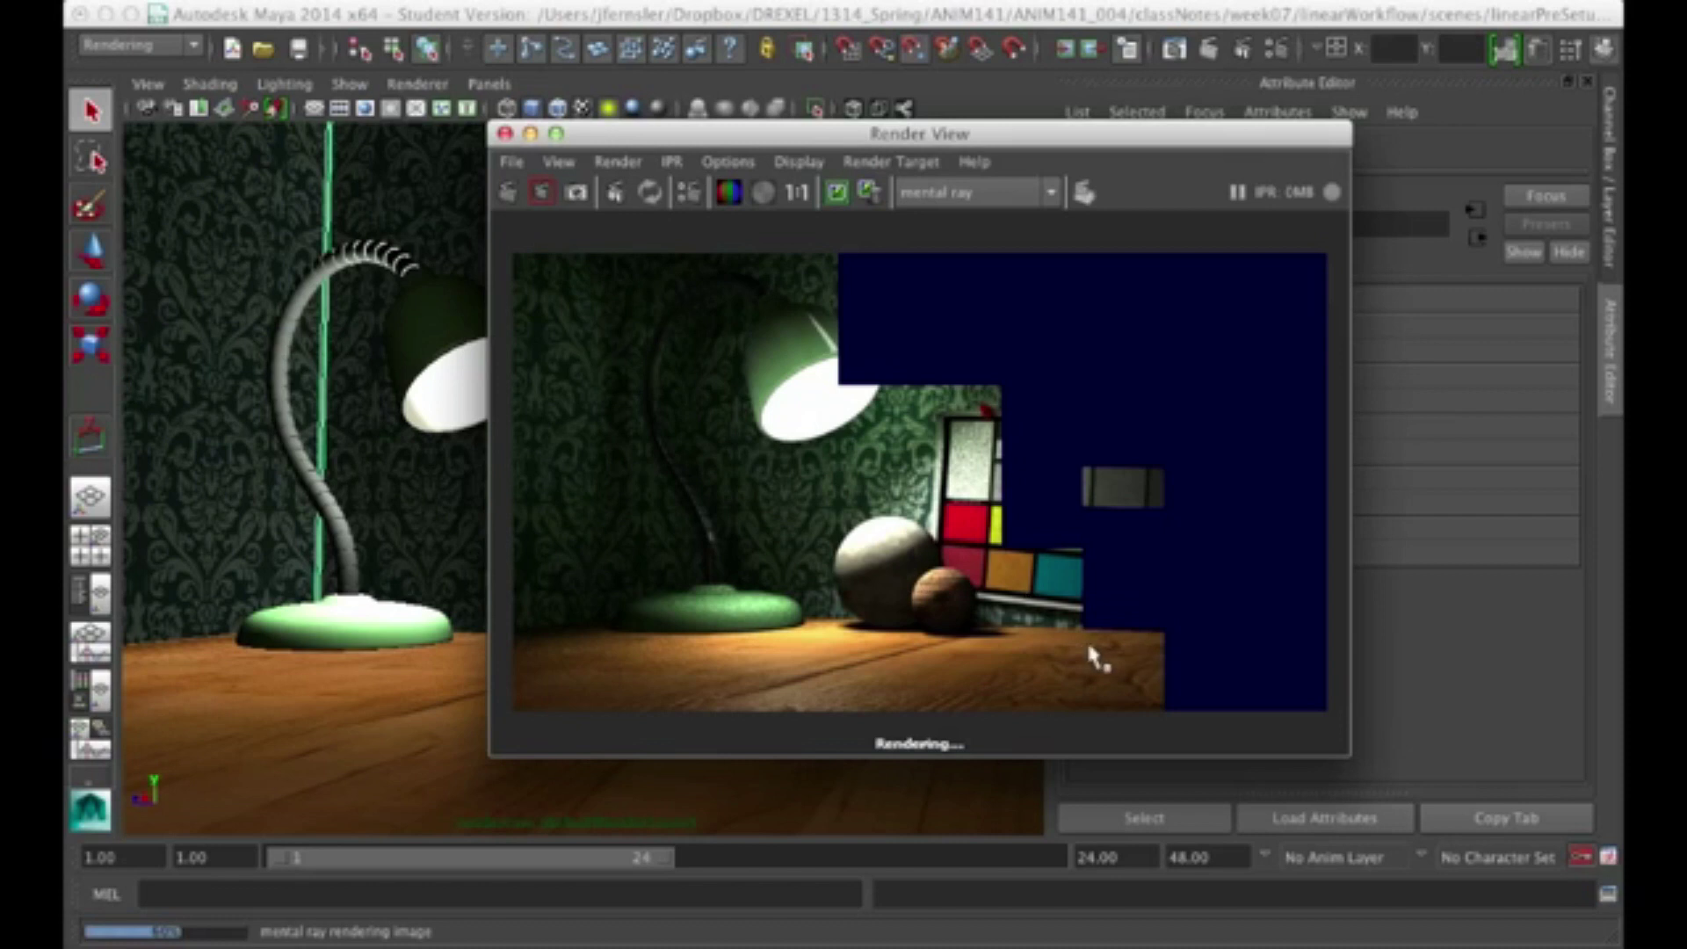
- Select the lamp's bulb light and show its point light attributes alongside the finished render
drag(1070, 136, 1003, 116)
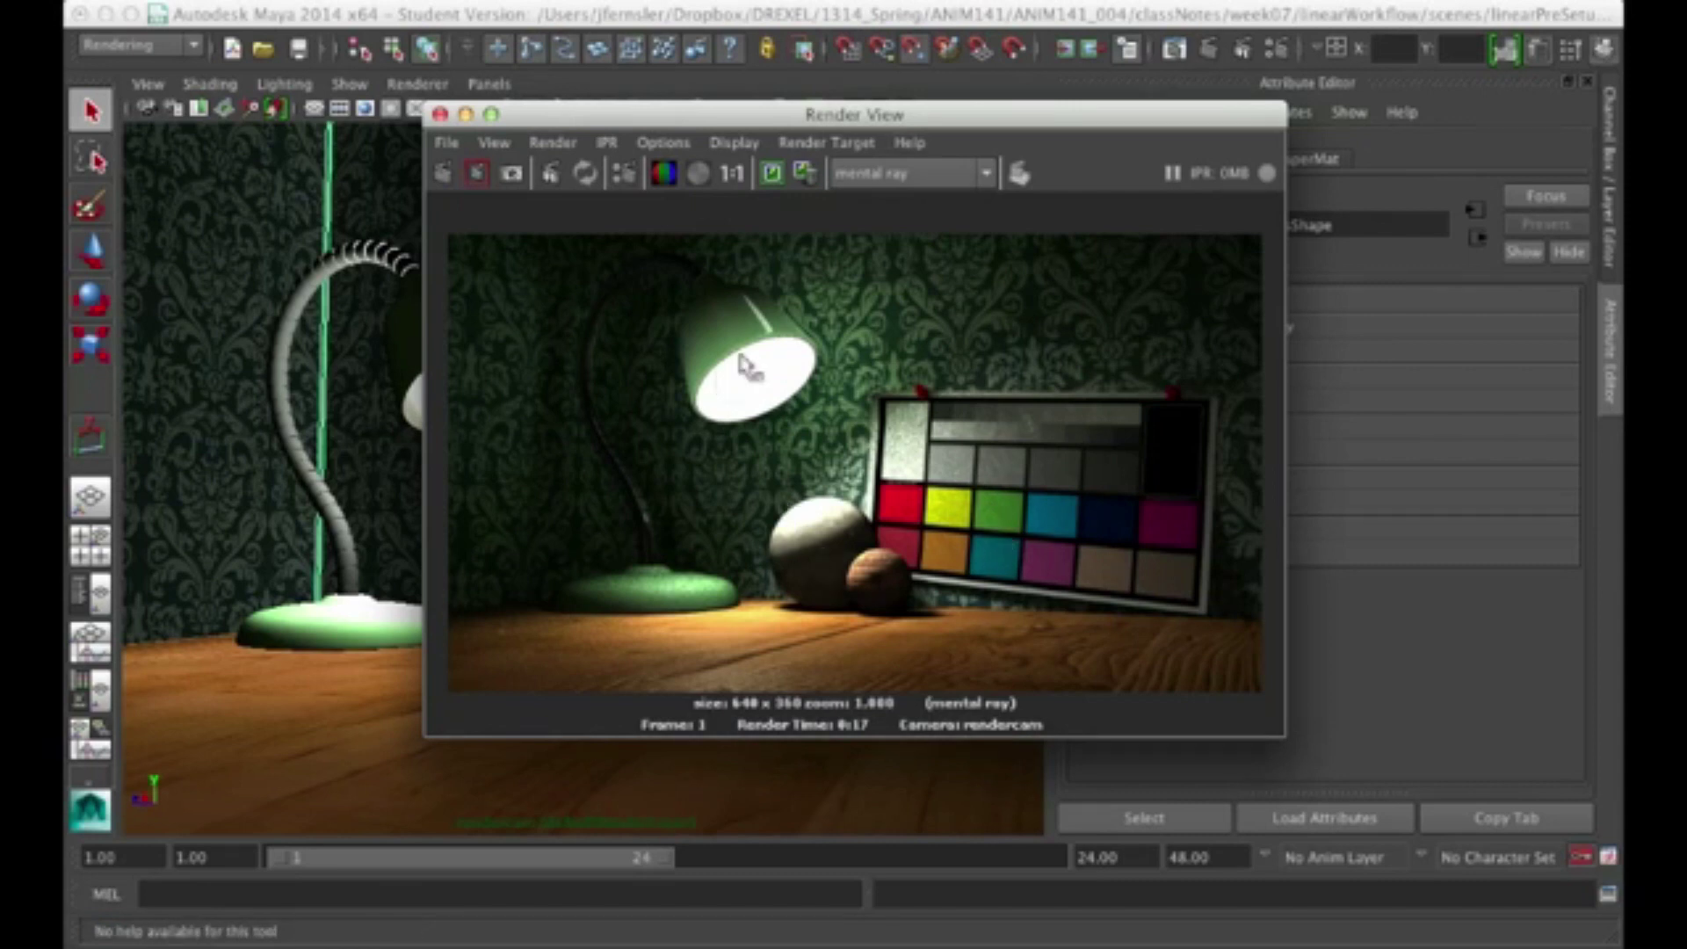
drag(960, 115, 762, 128)
click(615, 795)
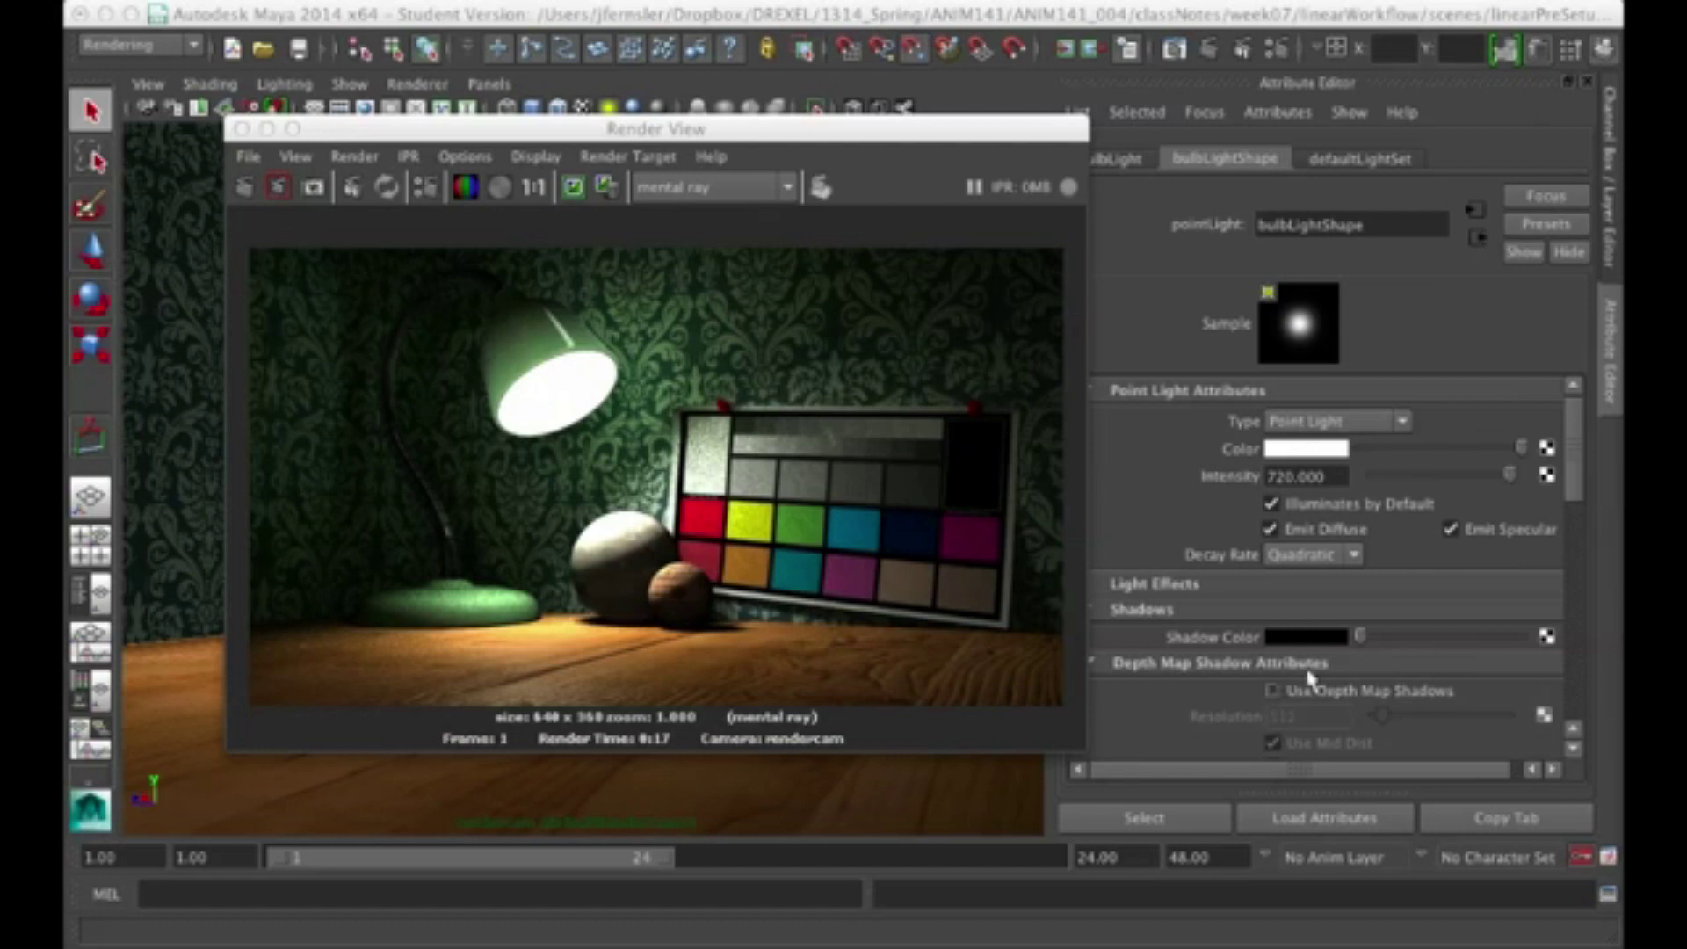
drag(1045, 145, 986, 189)
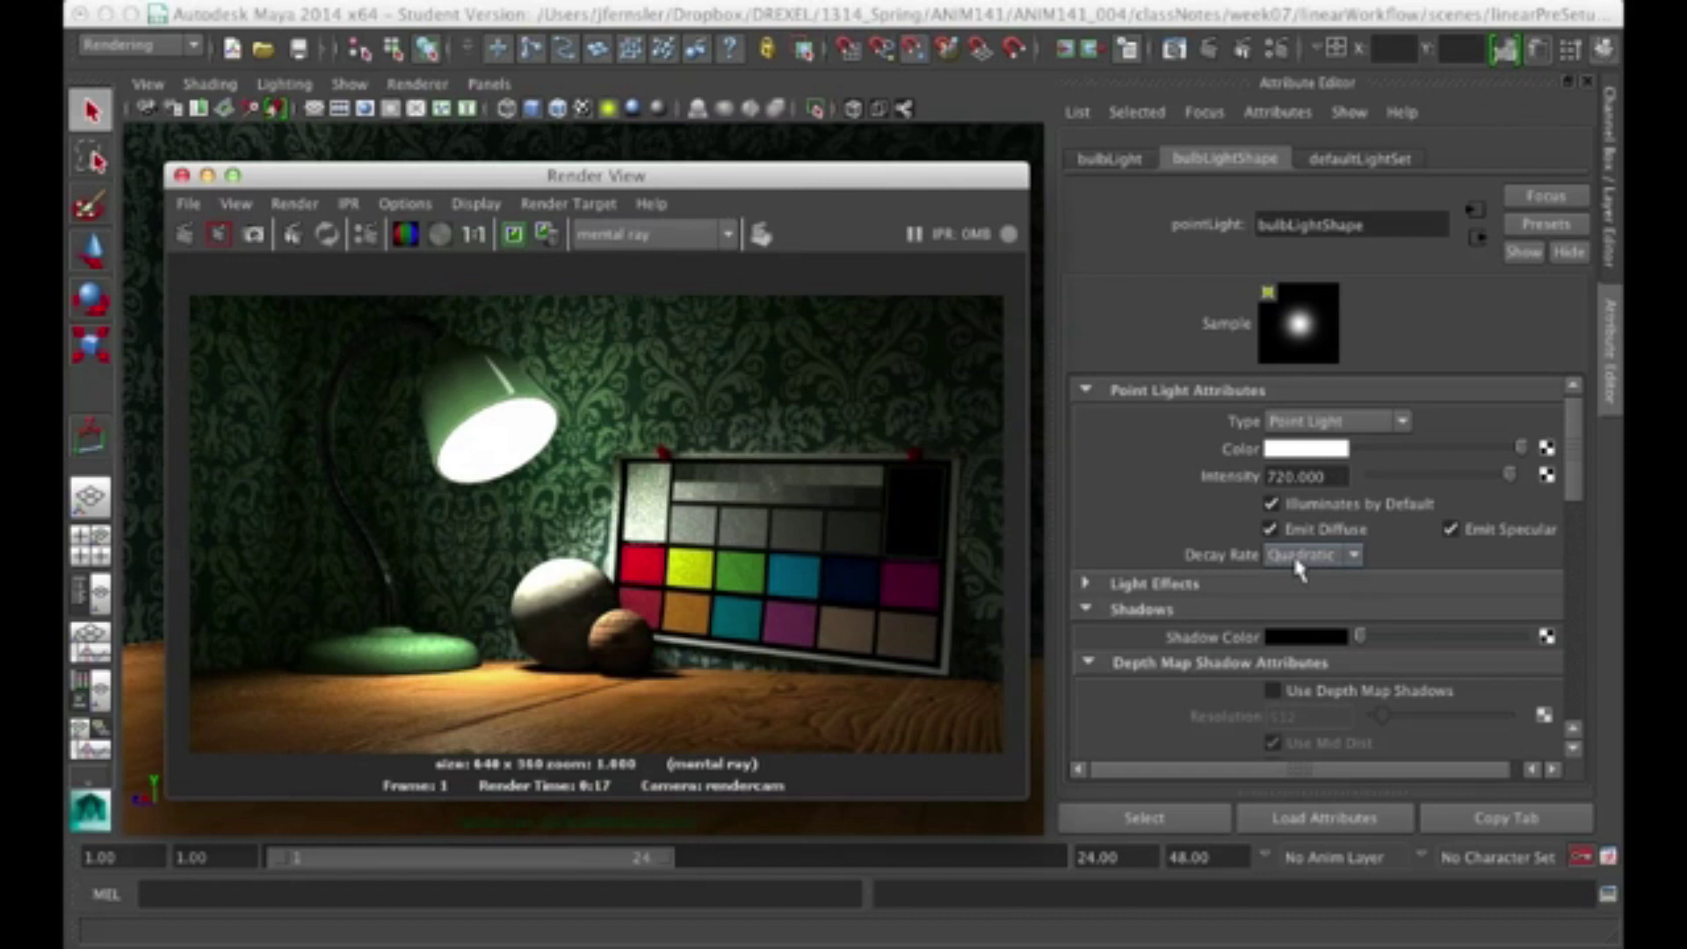
drag(877, 157, 923, 119)
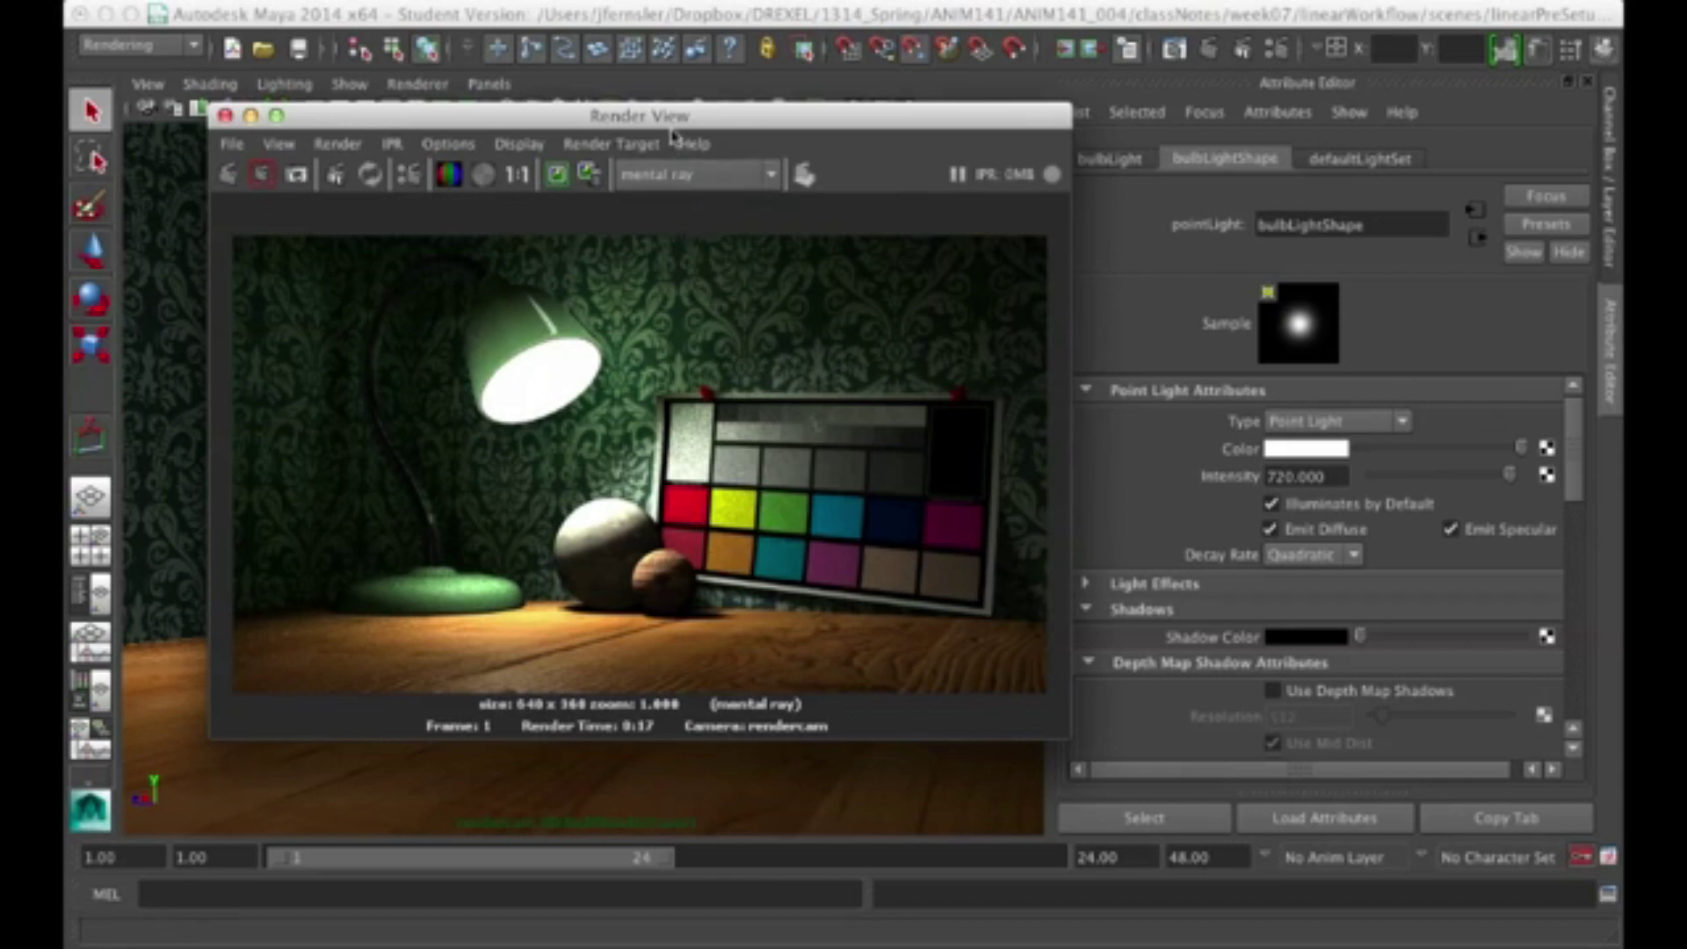
drag(671, 127, 627, 165)
- Set the bulb light's intensity to 300 and re-render the scene
drag(1340, 476, 1221, 488)
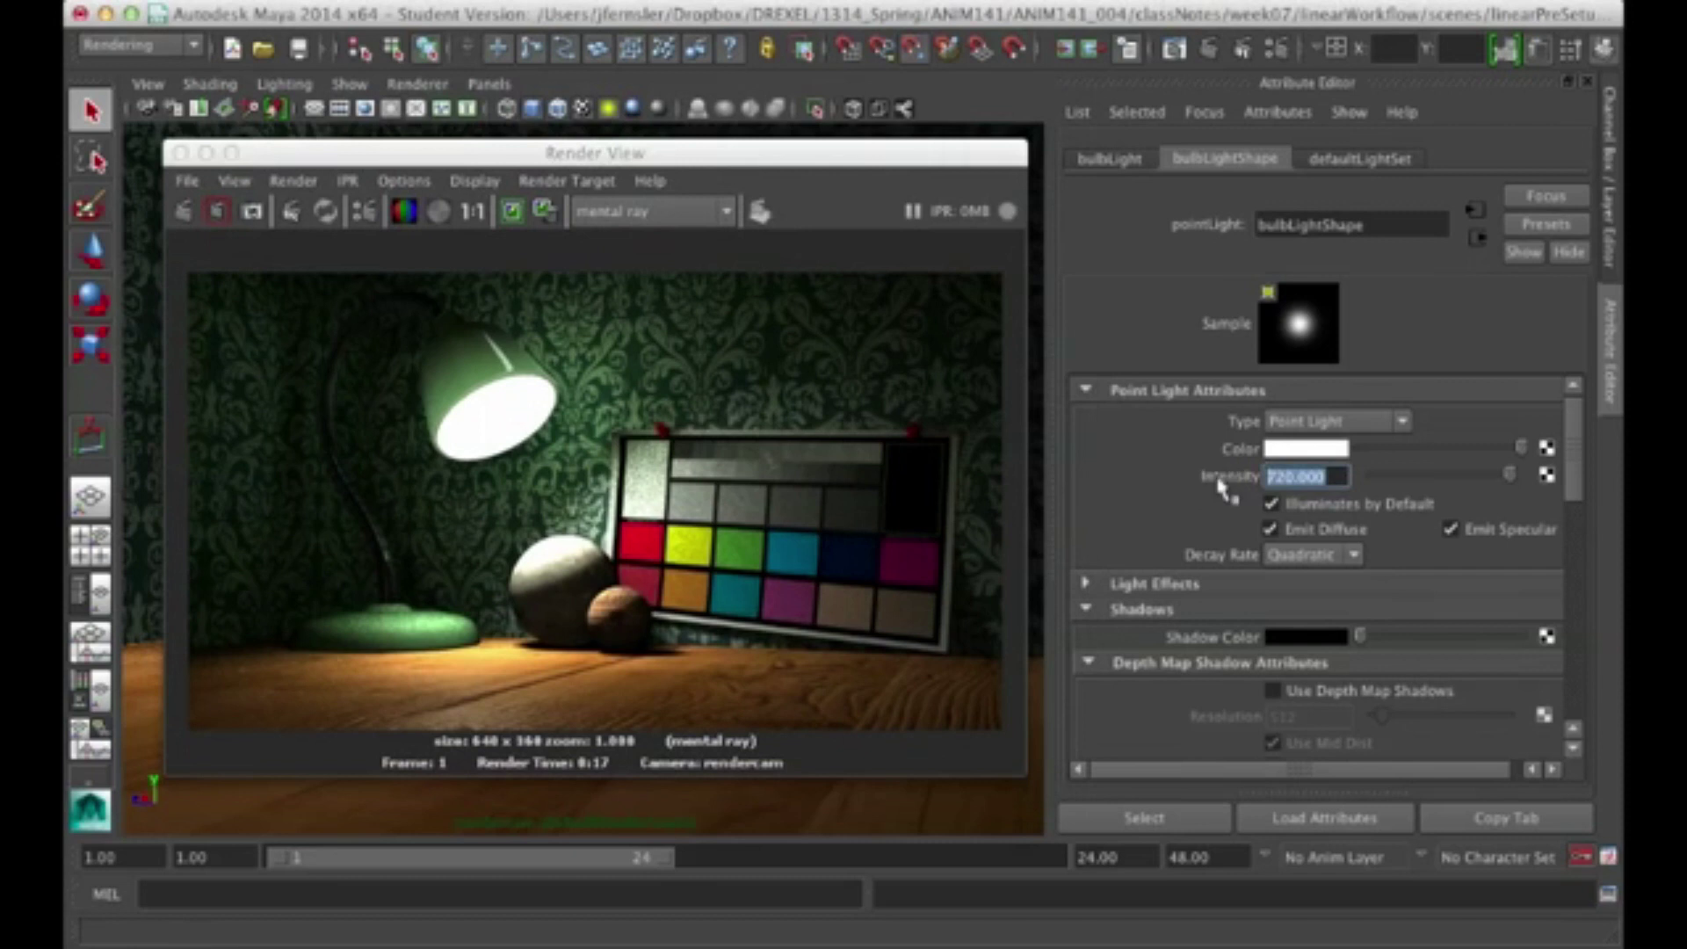
text(100)
key(Return)
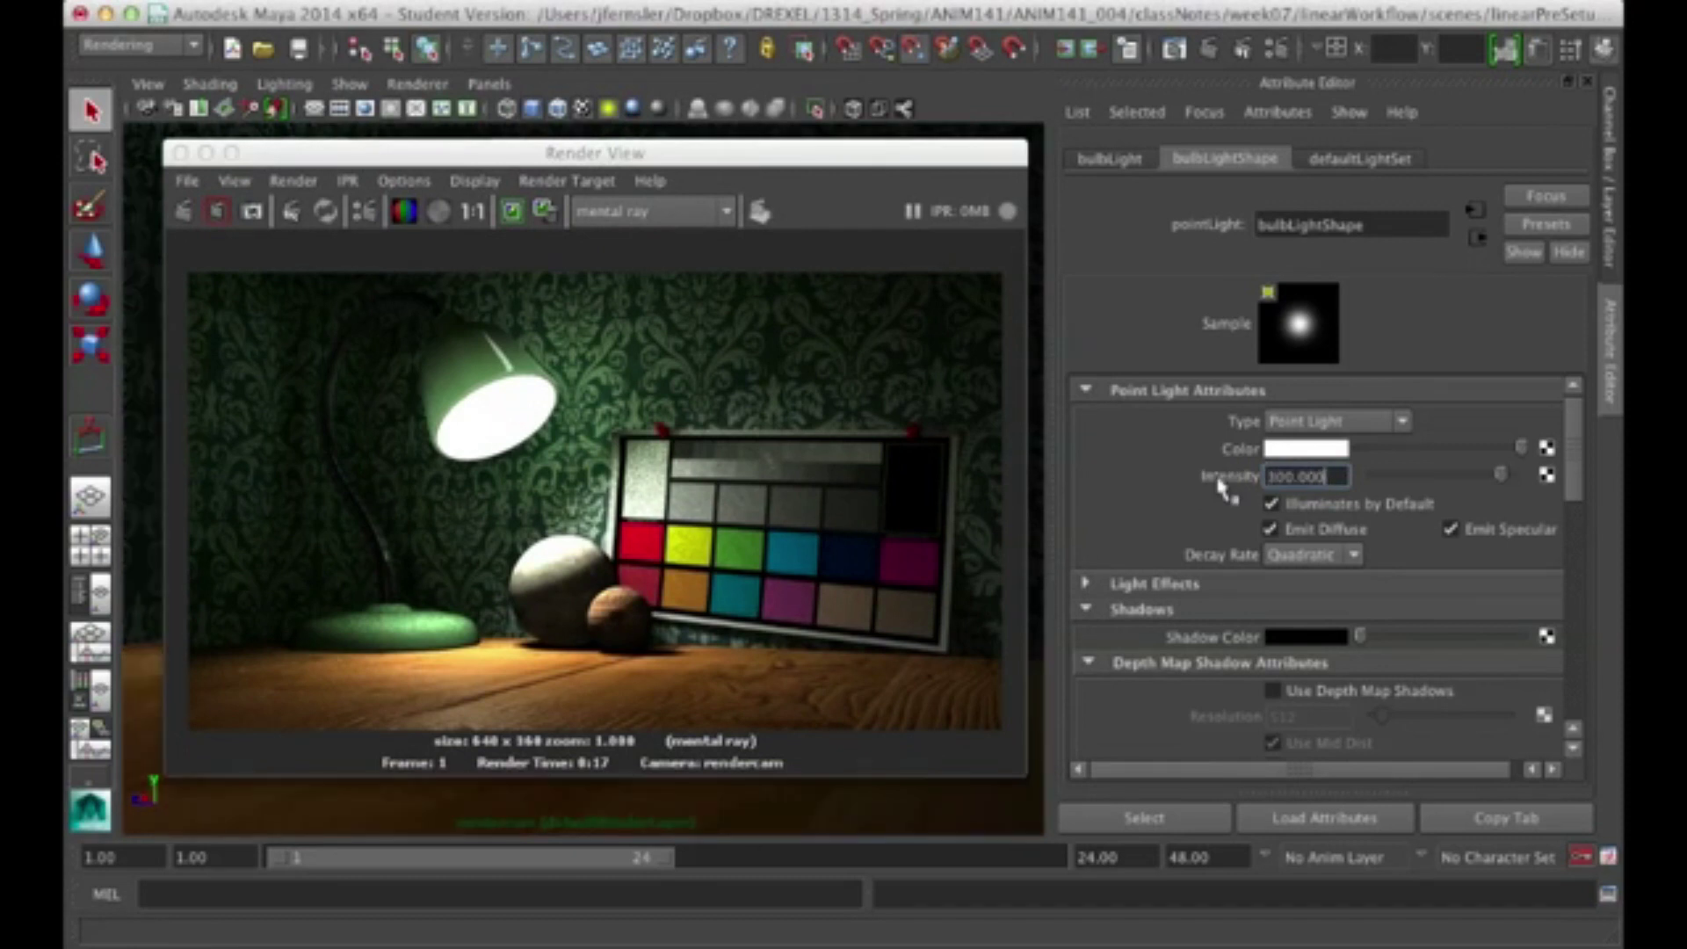
click(183, 211)
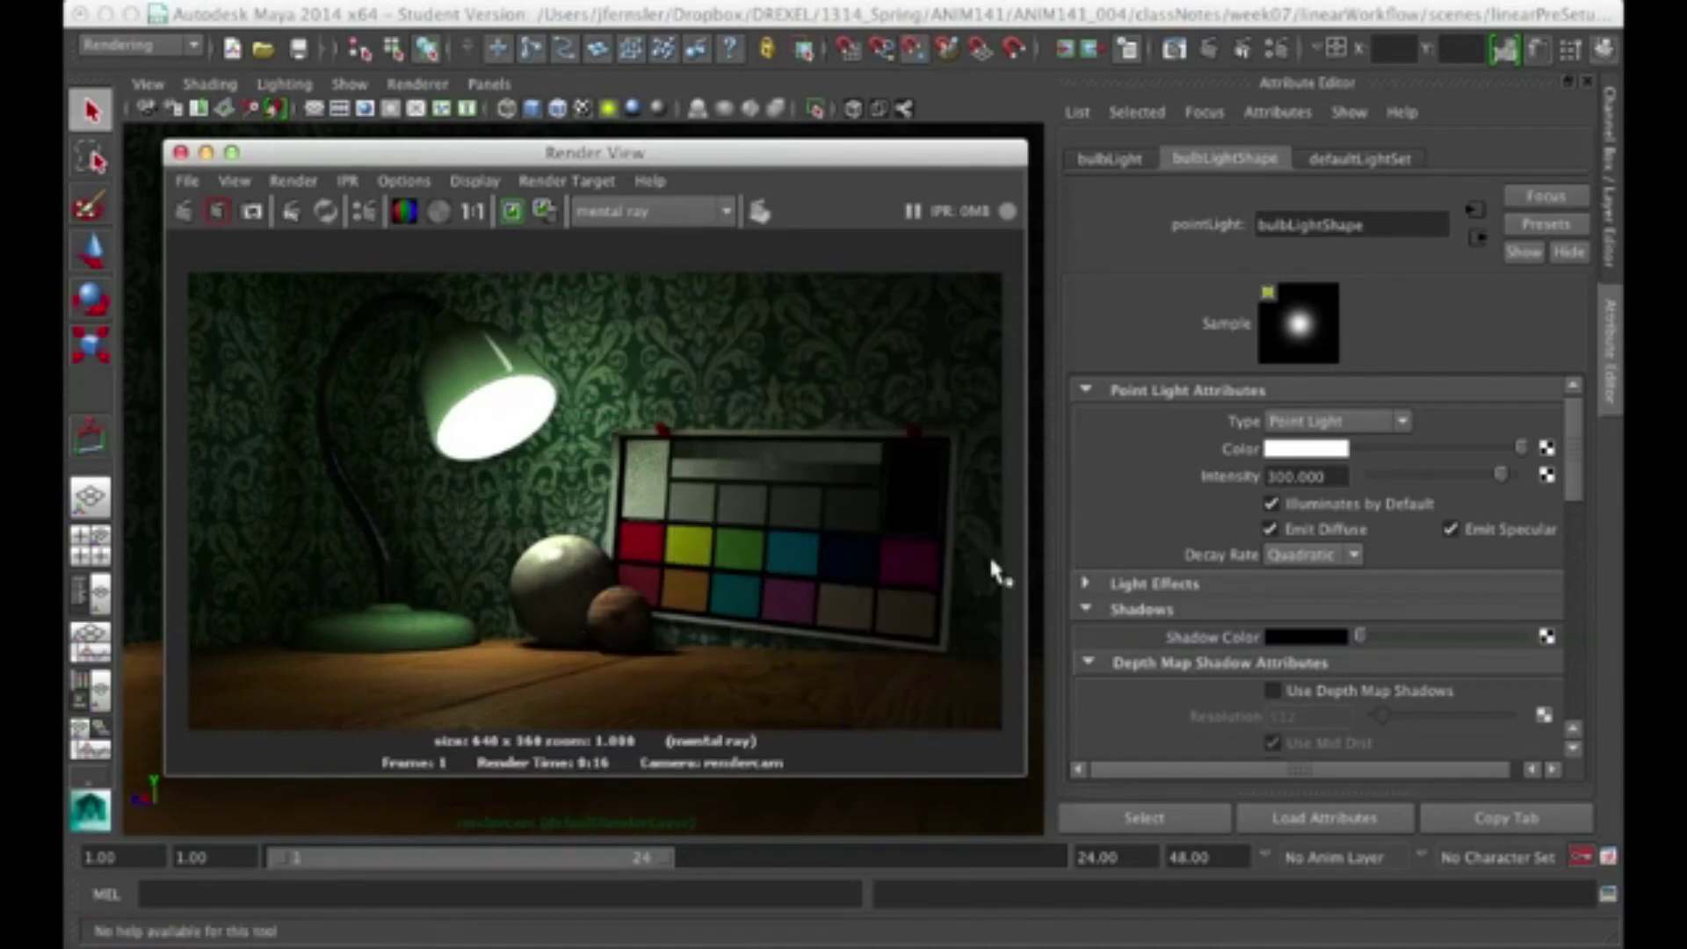
- Re-render the scene with the bulb light's intensity set to 500 and keep the image in the Render View
click(1300, 477)
text(500)
key(Return)
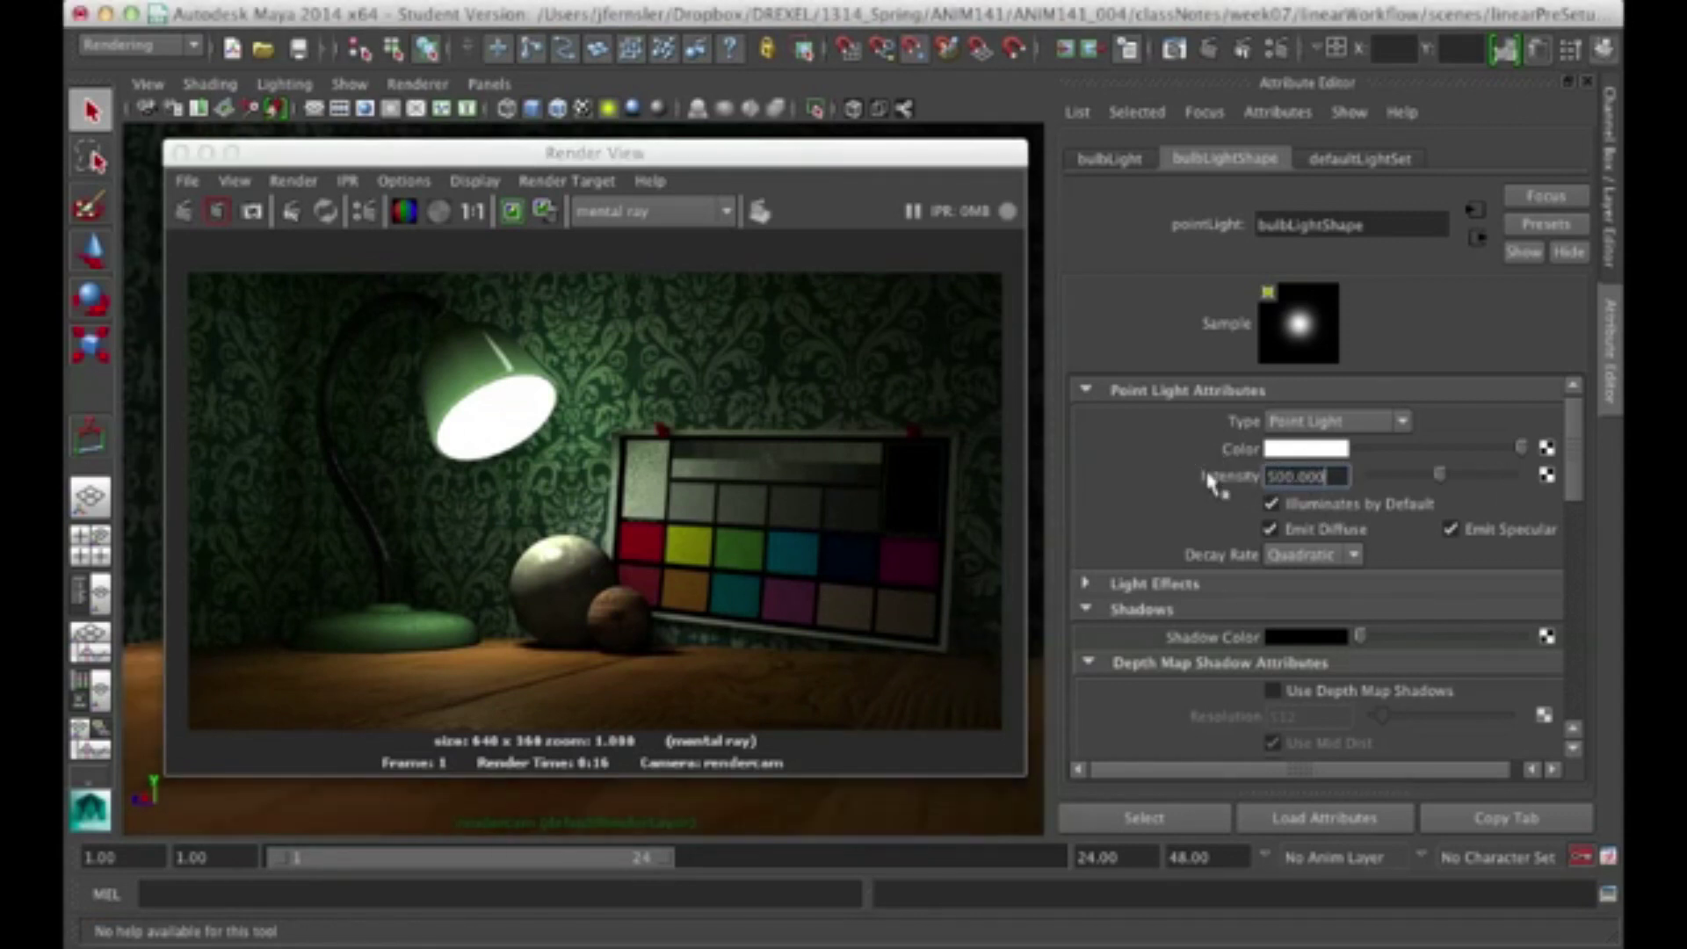
click(184, 212)
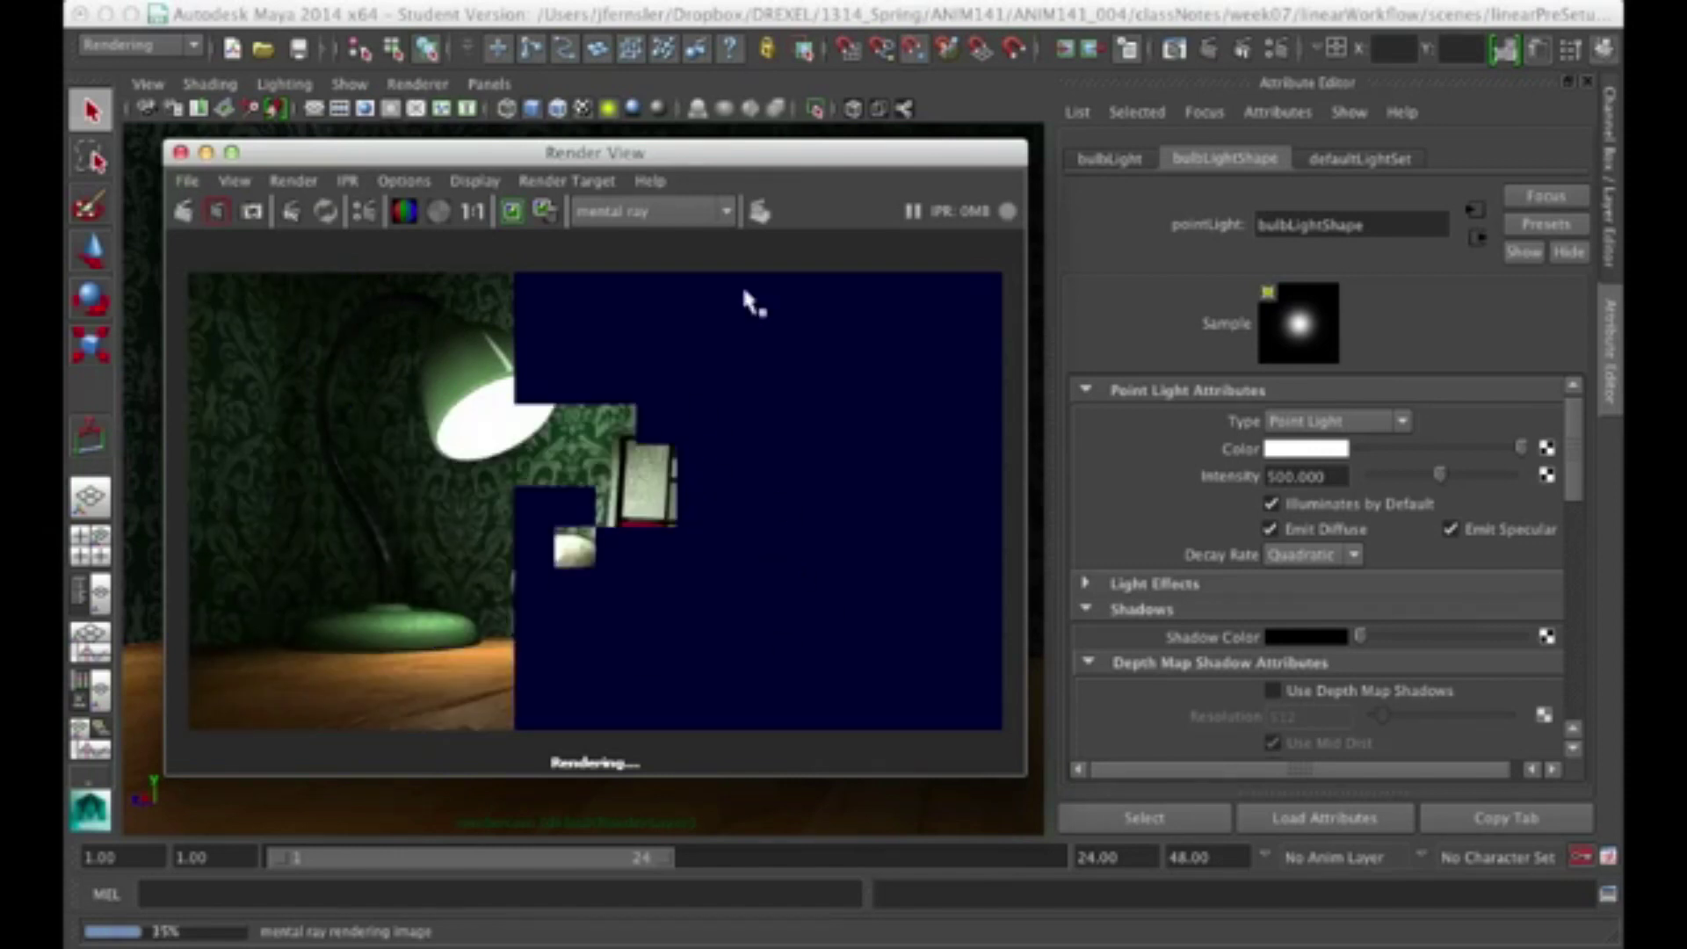
drag(752, 155, 773, 136)
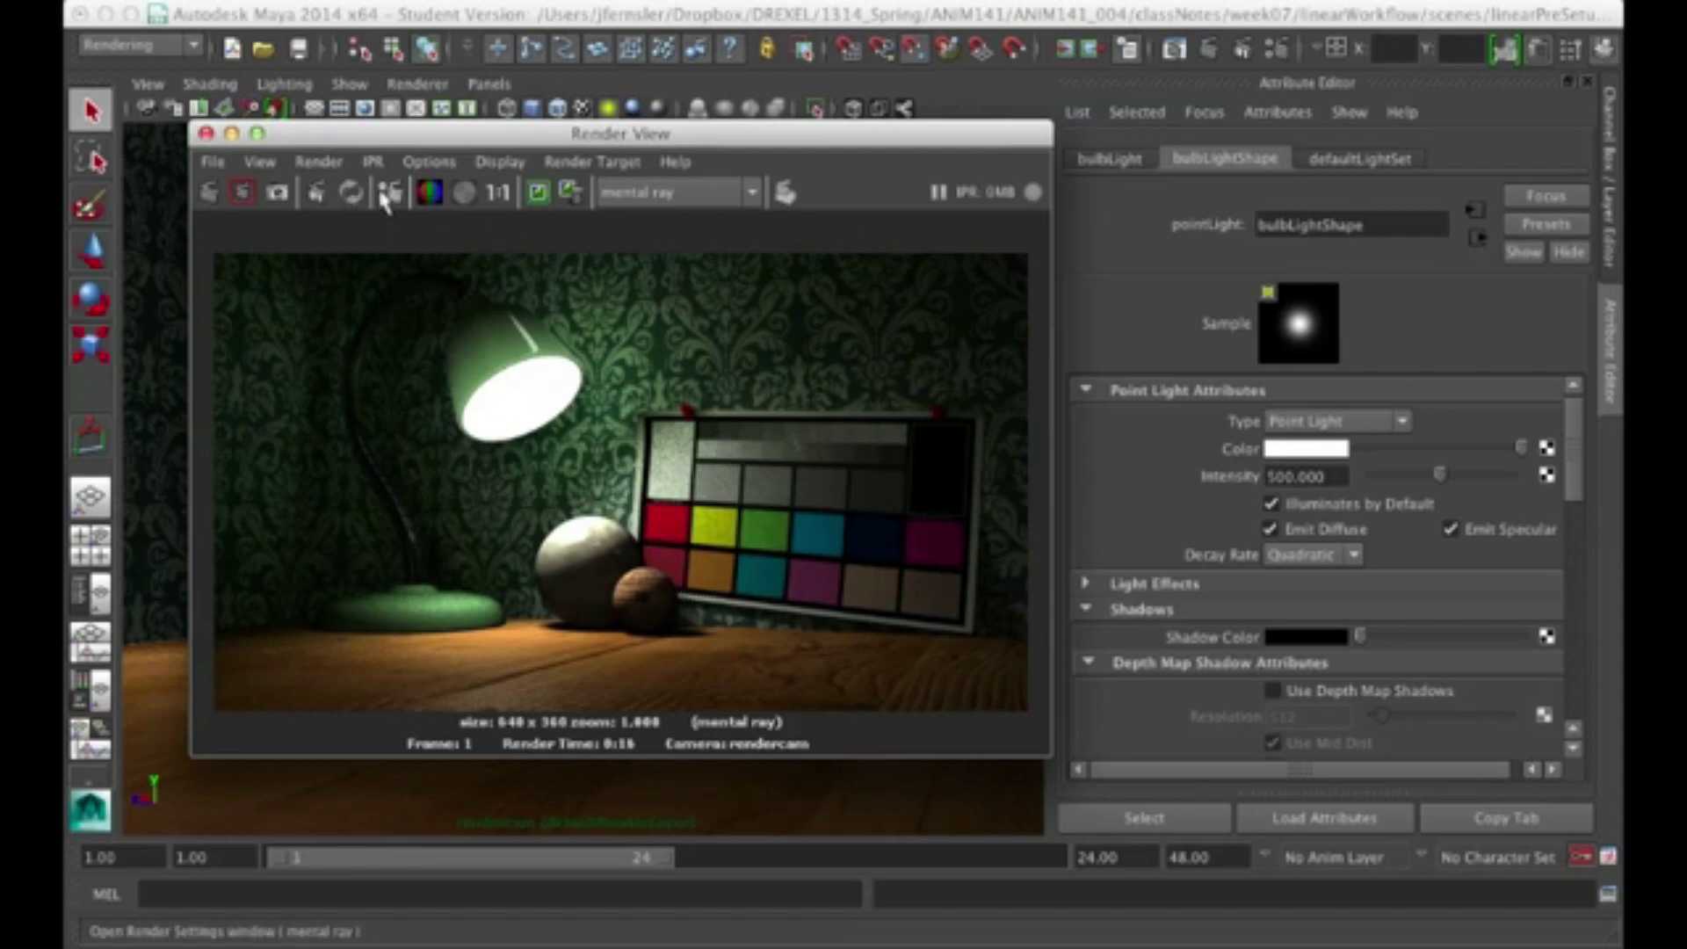
click(539, 193)
drag(791, 141, 768, 194)
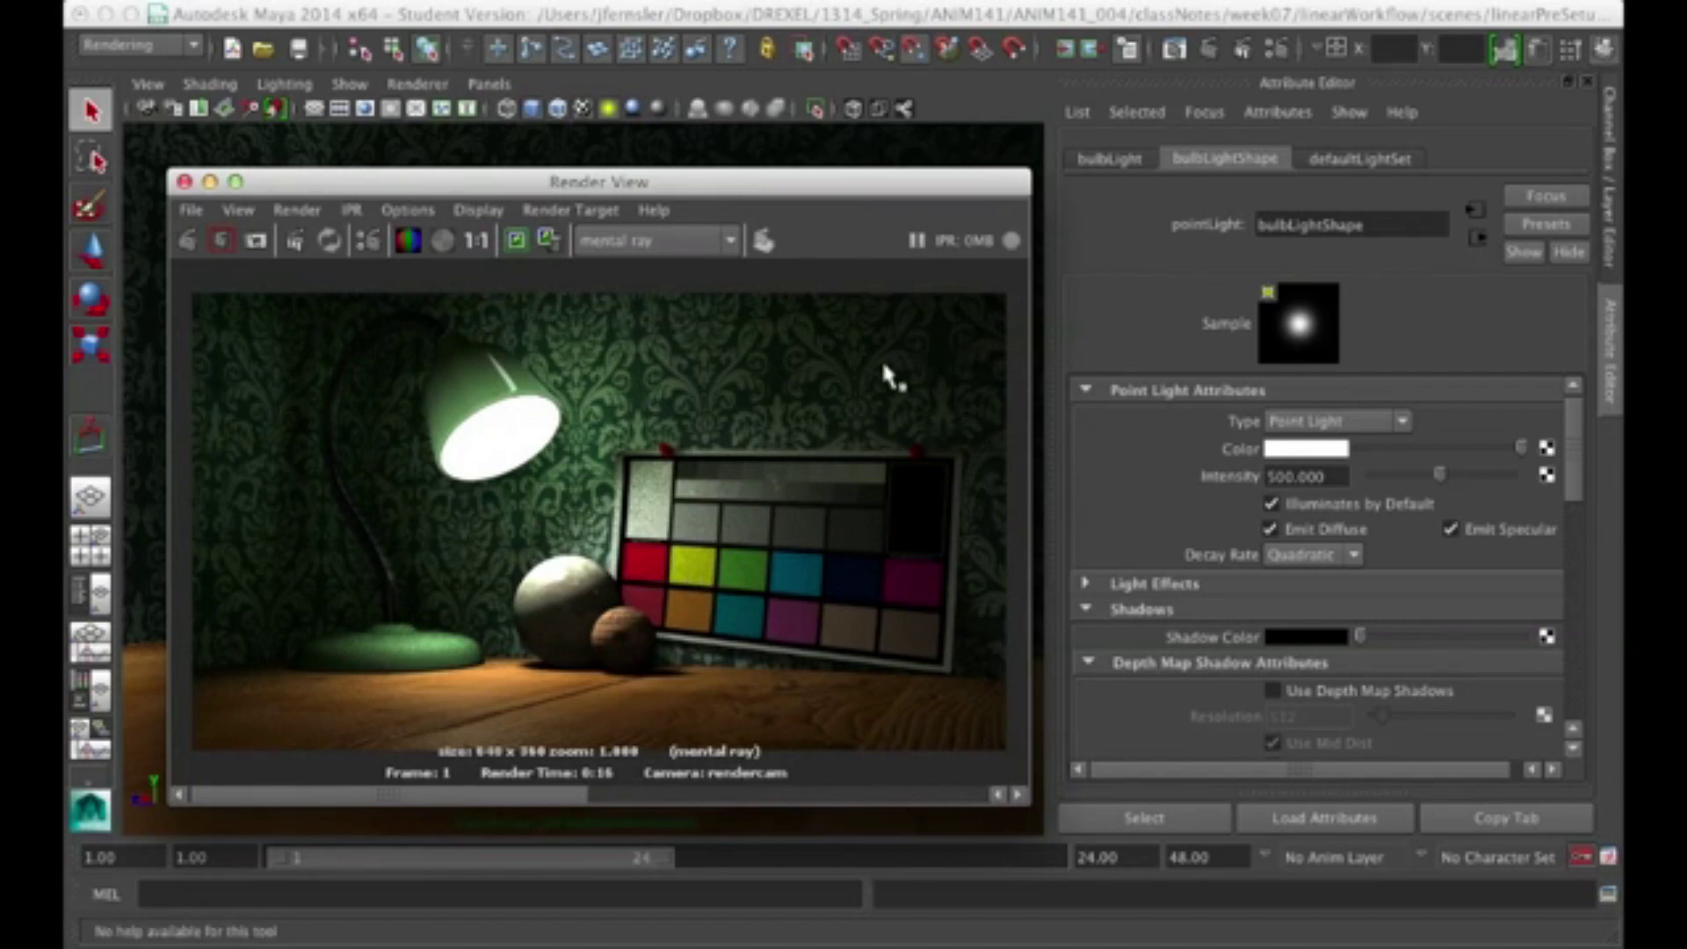
- Enable color management in the common render settings and check the choices for the default input profile
click(1283, 50)
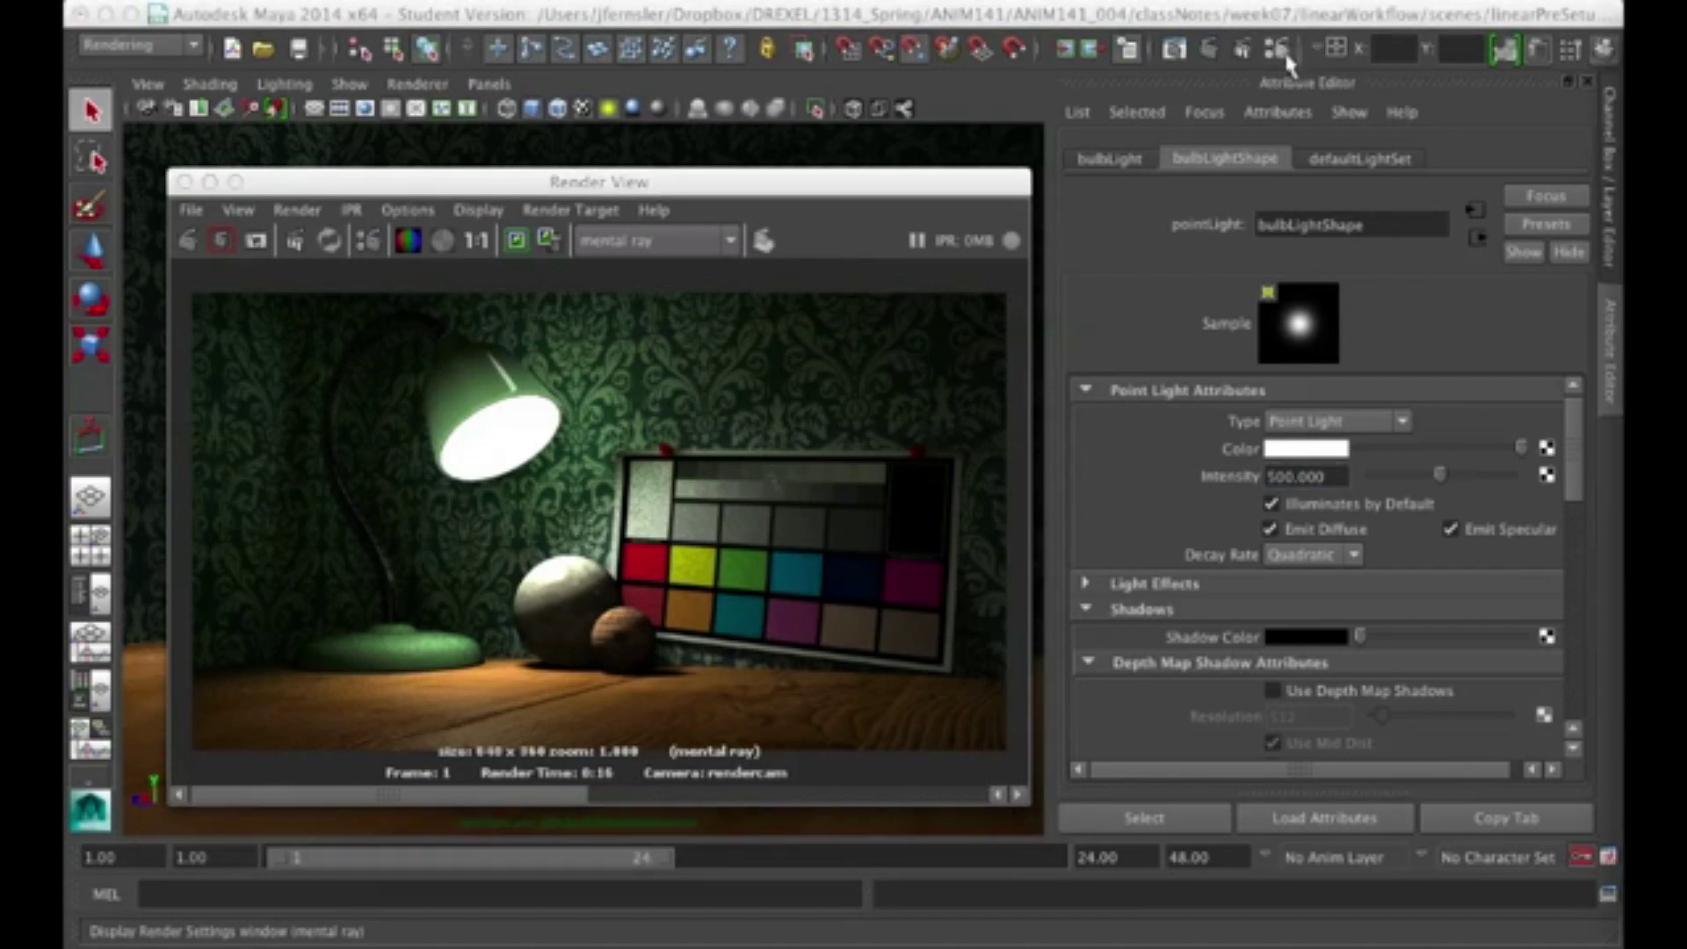
drag(1356, 170, 1099, 86)
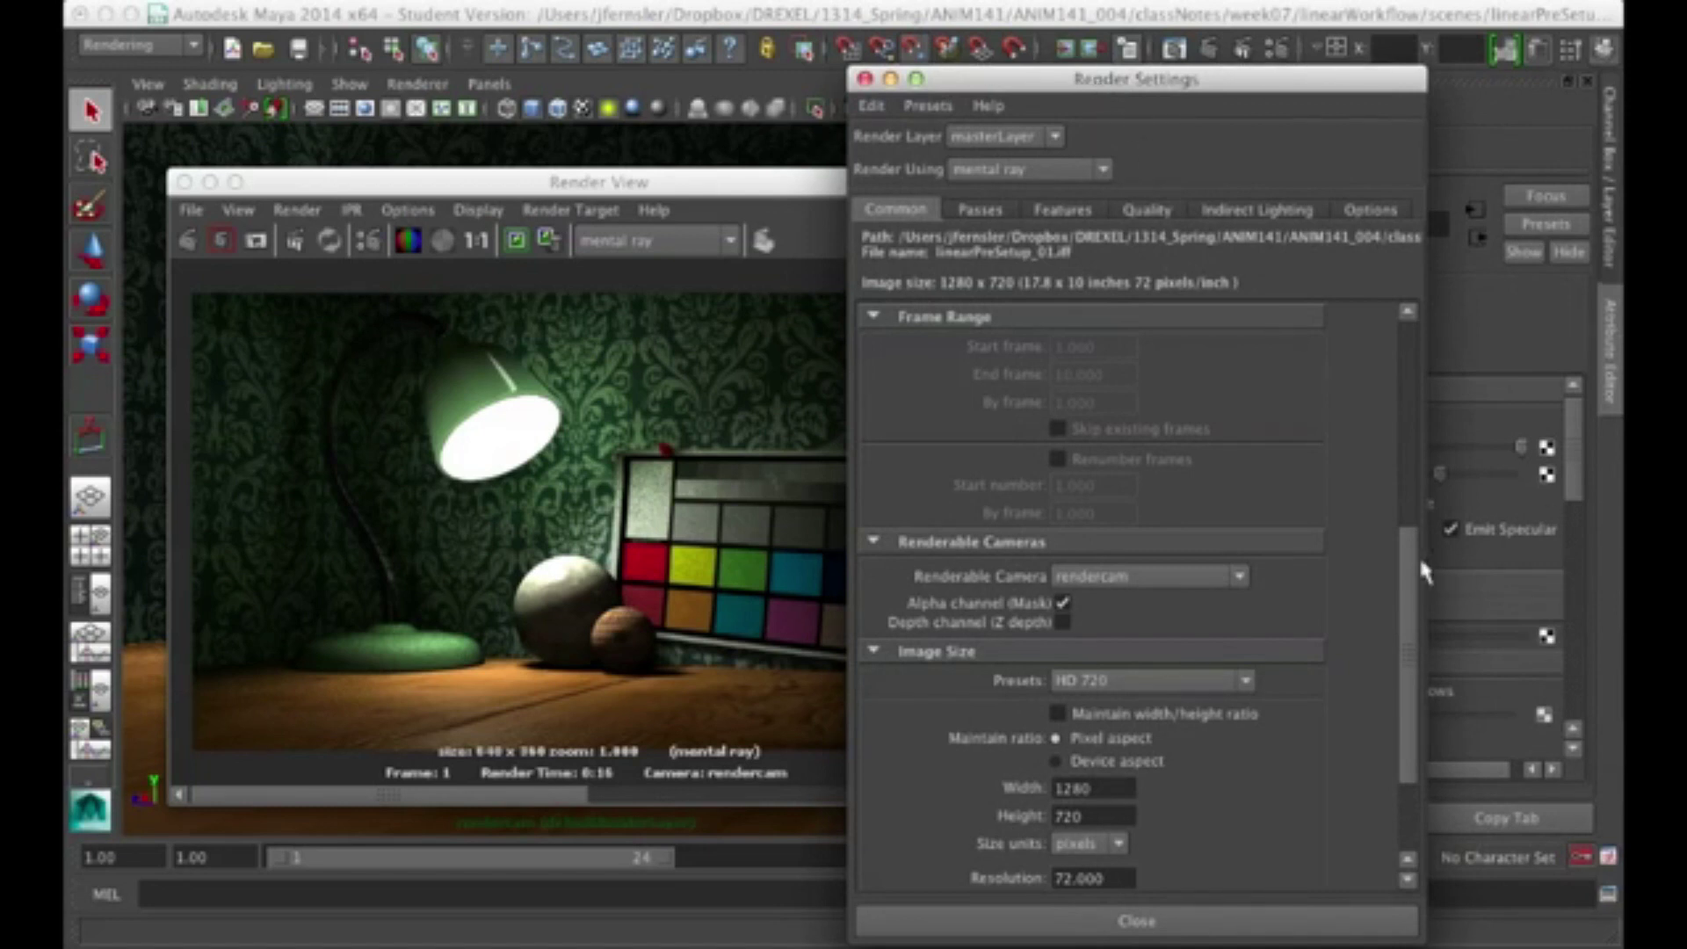
click(1406, 451)
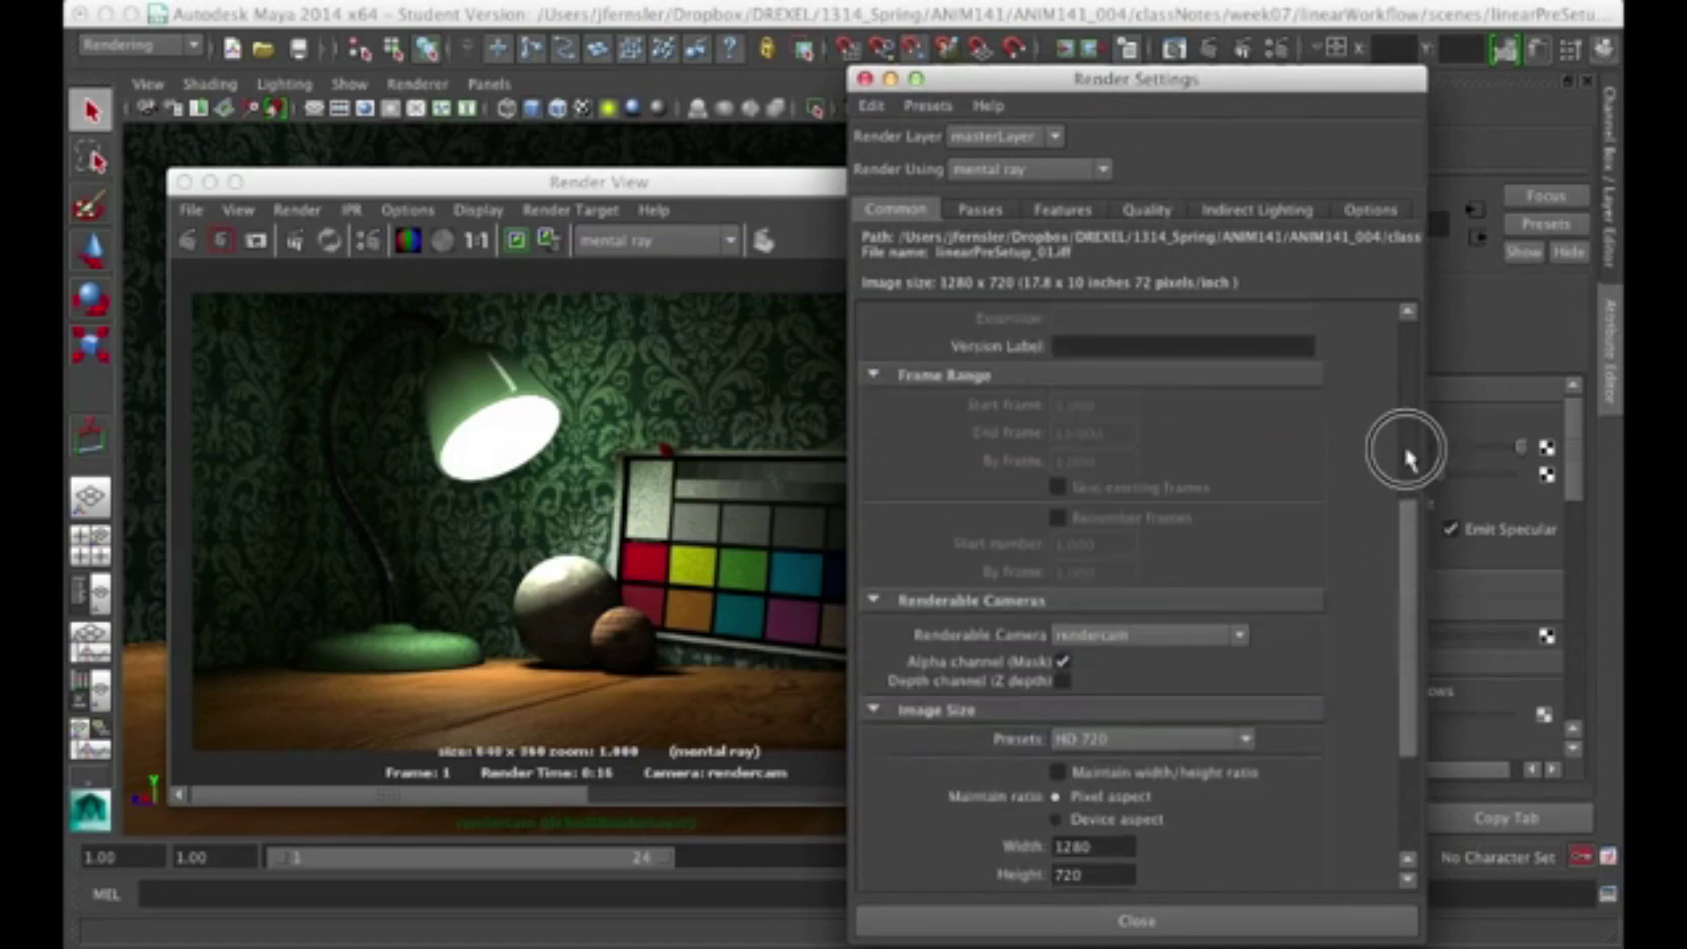
click(1406, 331)
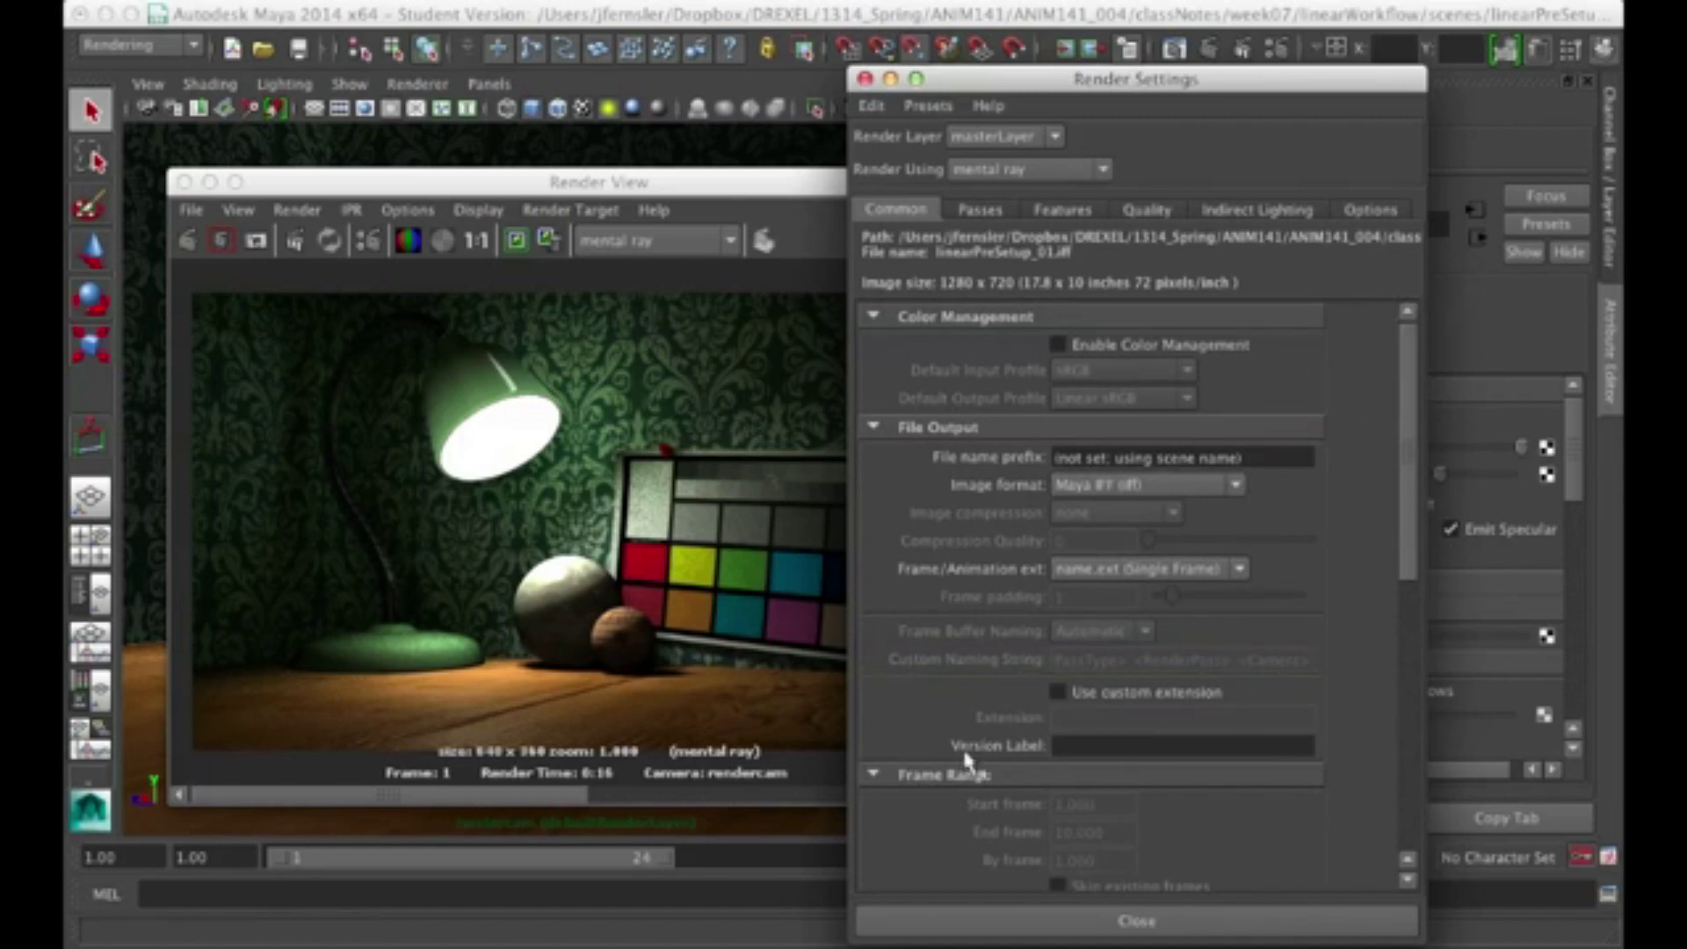
click(1409, 664)
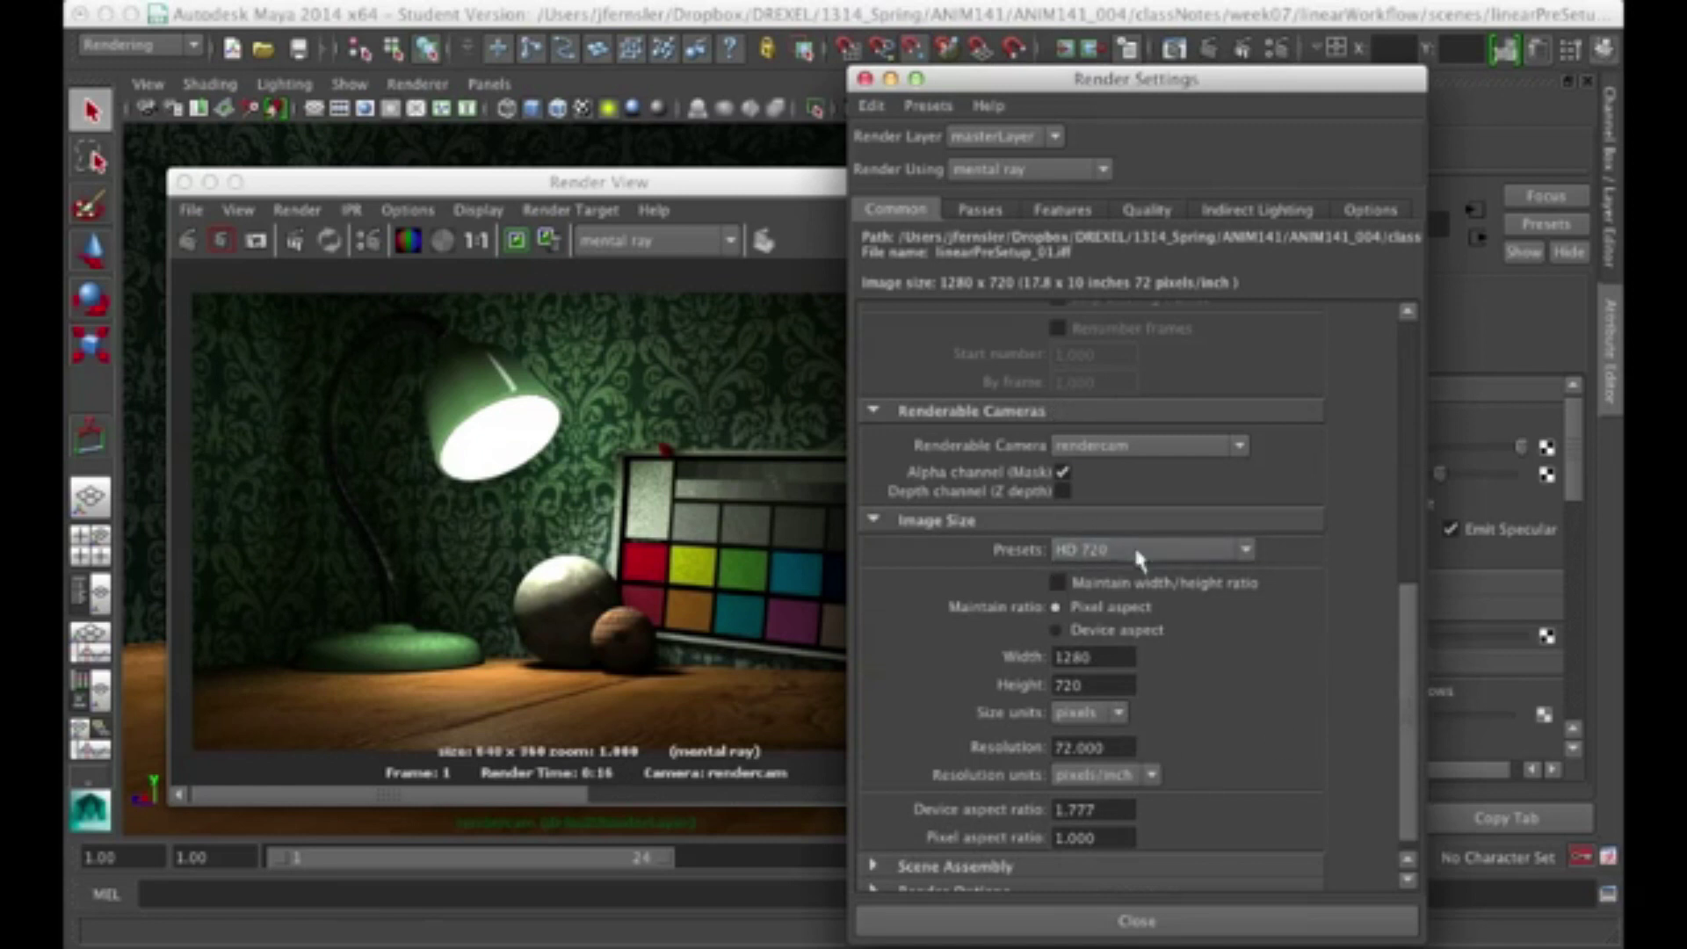
click(1407, 360)
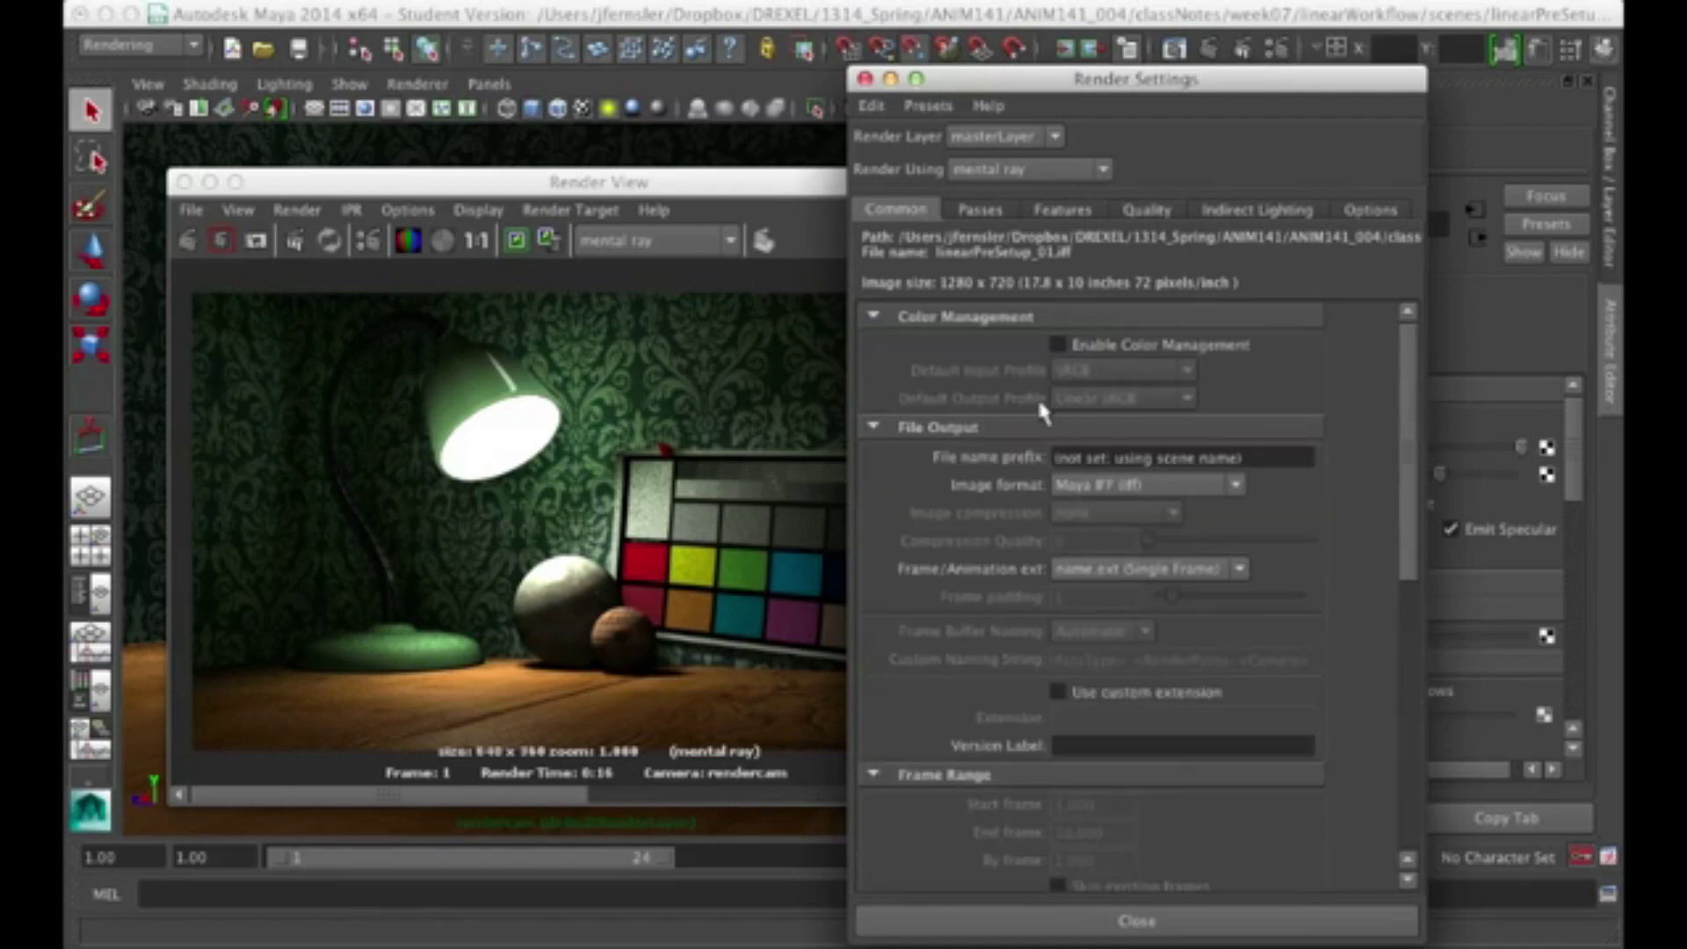
click(1100, 345)
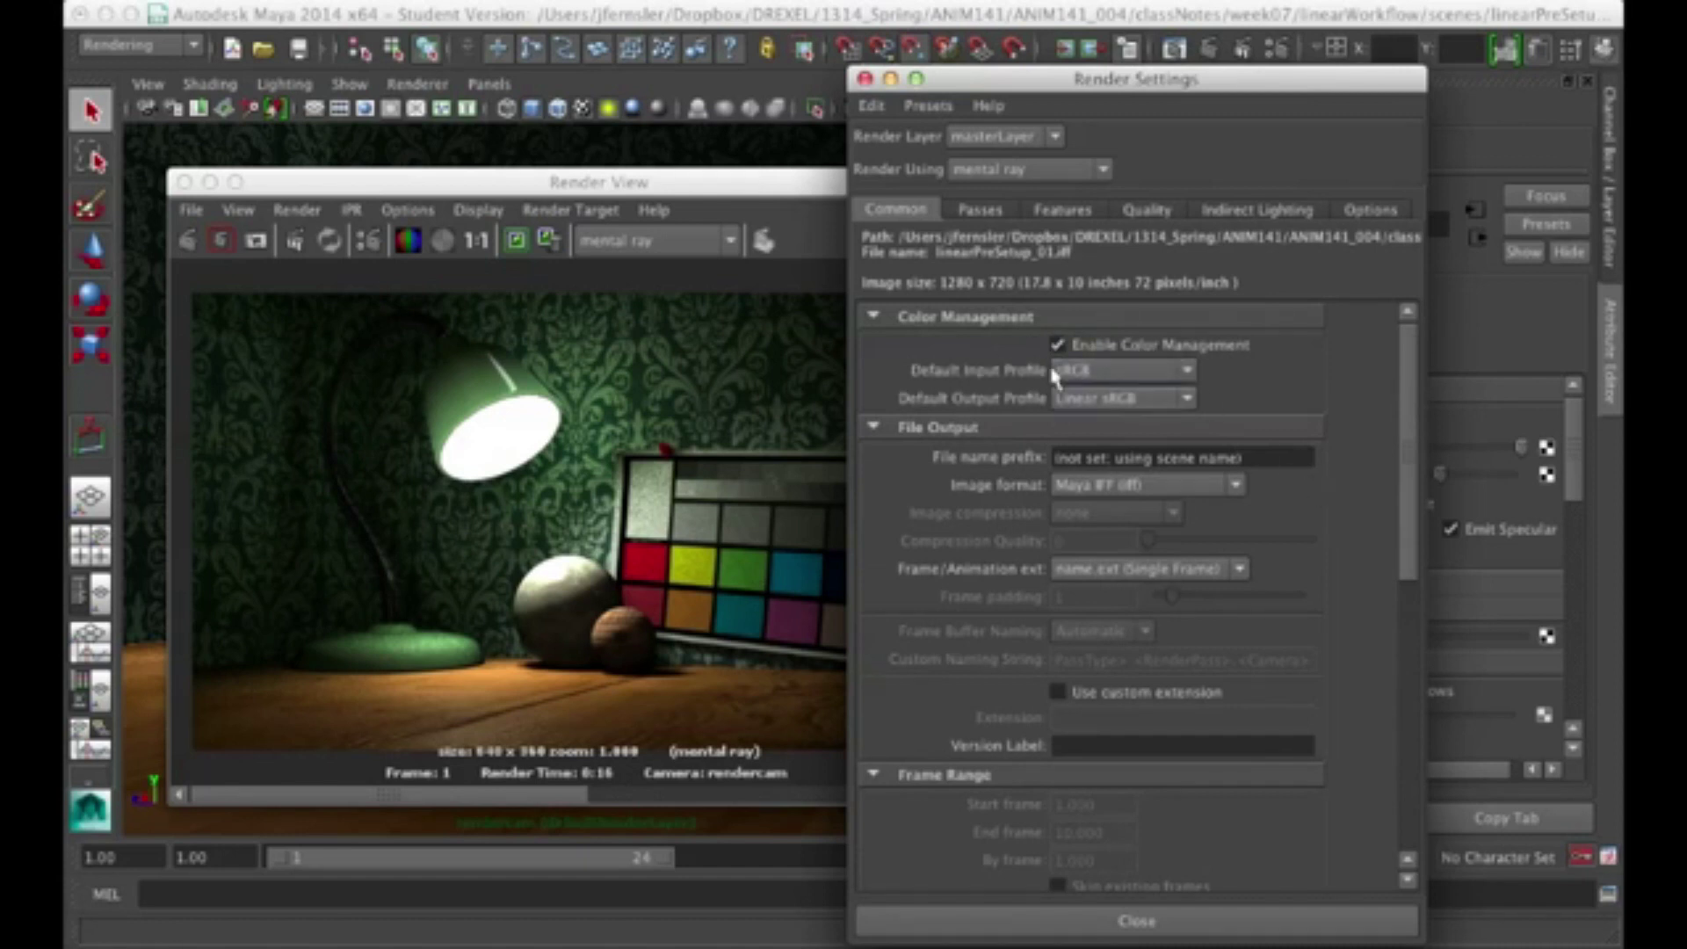
click(1178, 372)
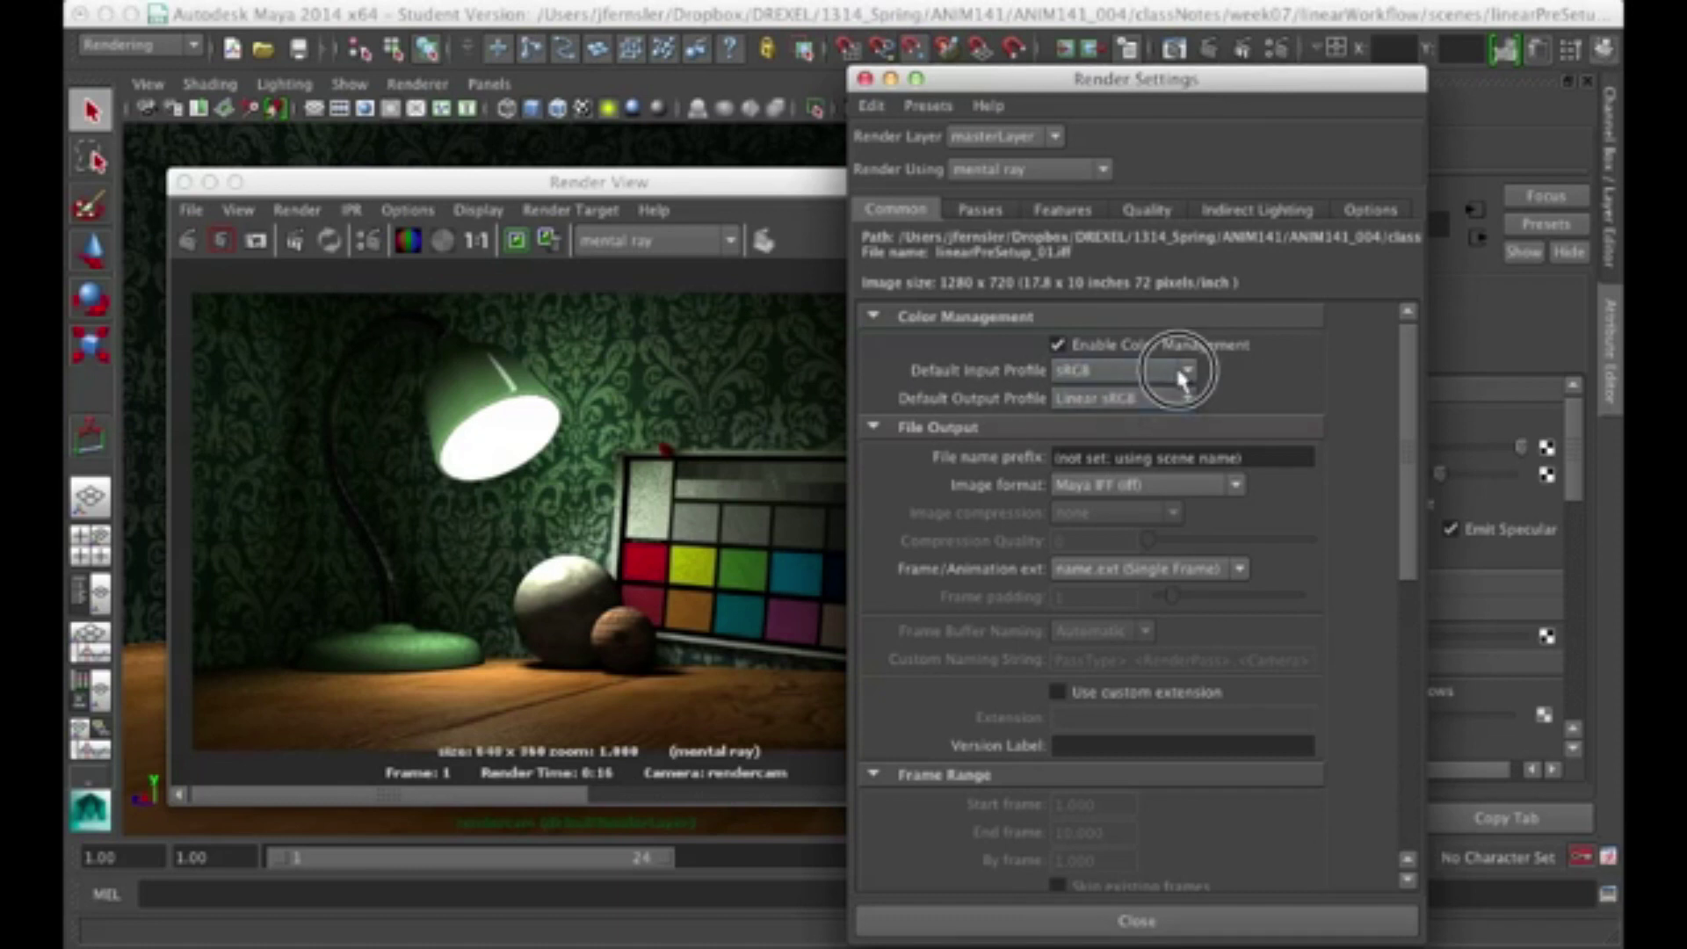
click(1327, 364)
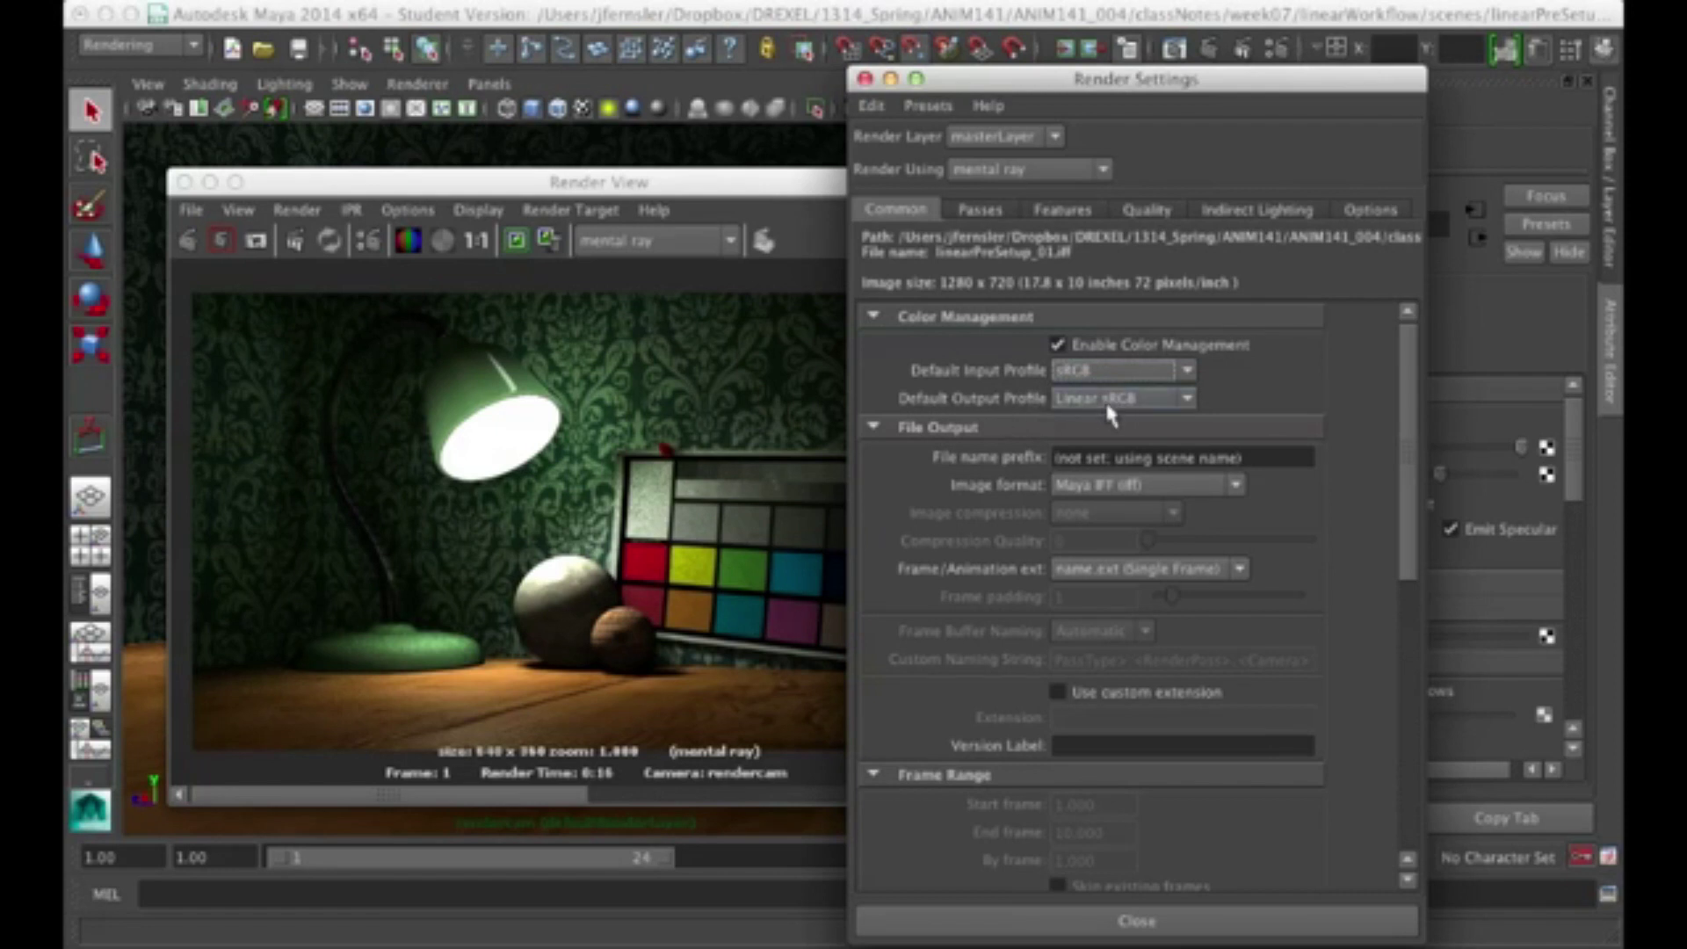
- Switch to Photoshop to examine the linear workflow diagram and return to Maya
key(super+Tab)
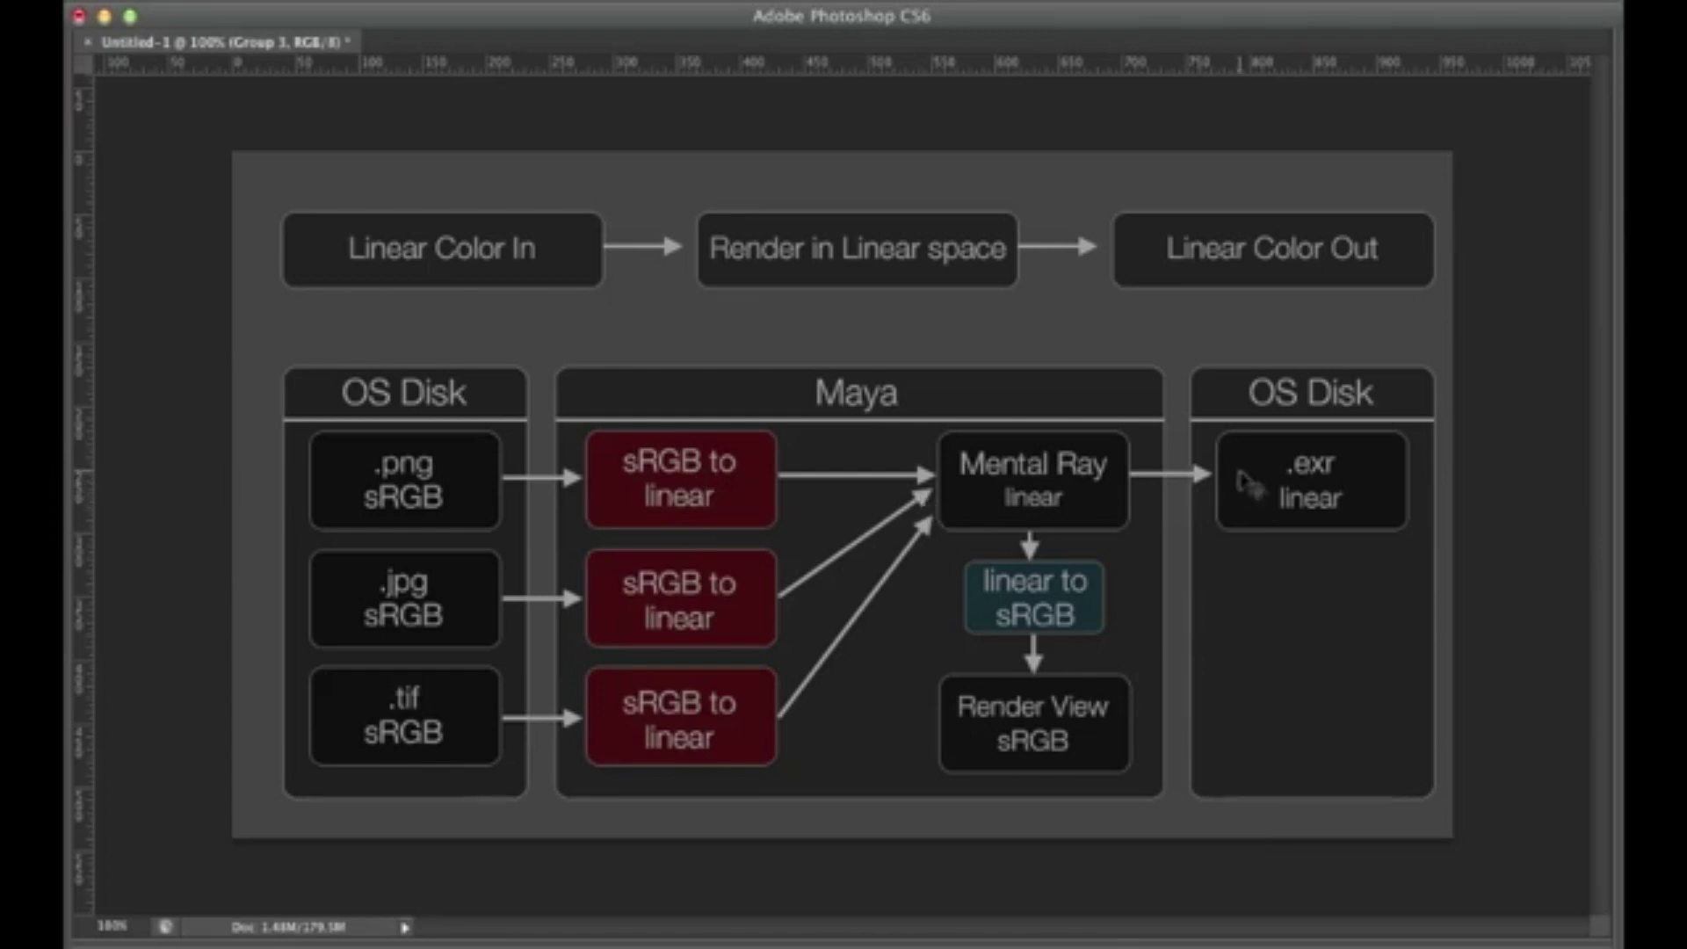
key(super+Tab)
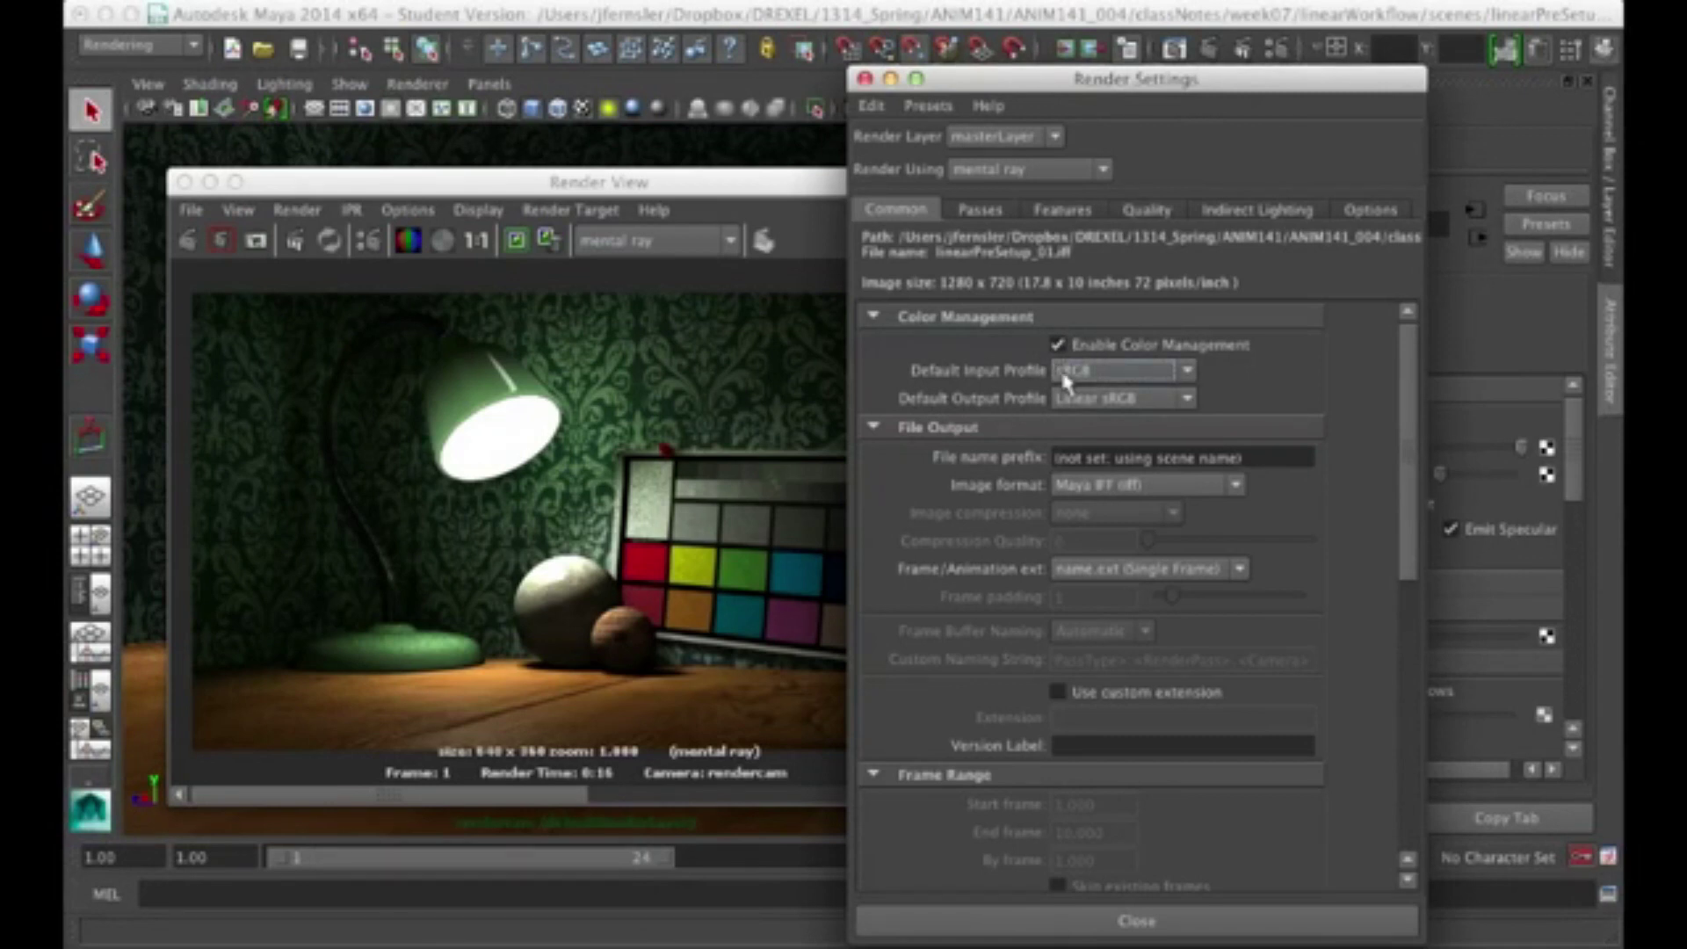
- Set the render output's file name prefix to lamp_shot01 and its image format to OpenEXR (exr)
drag(1239, 458, 1016, 461)
text(lam)
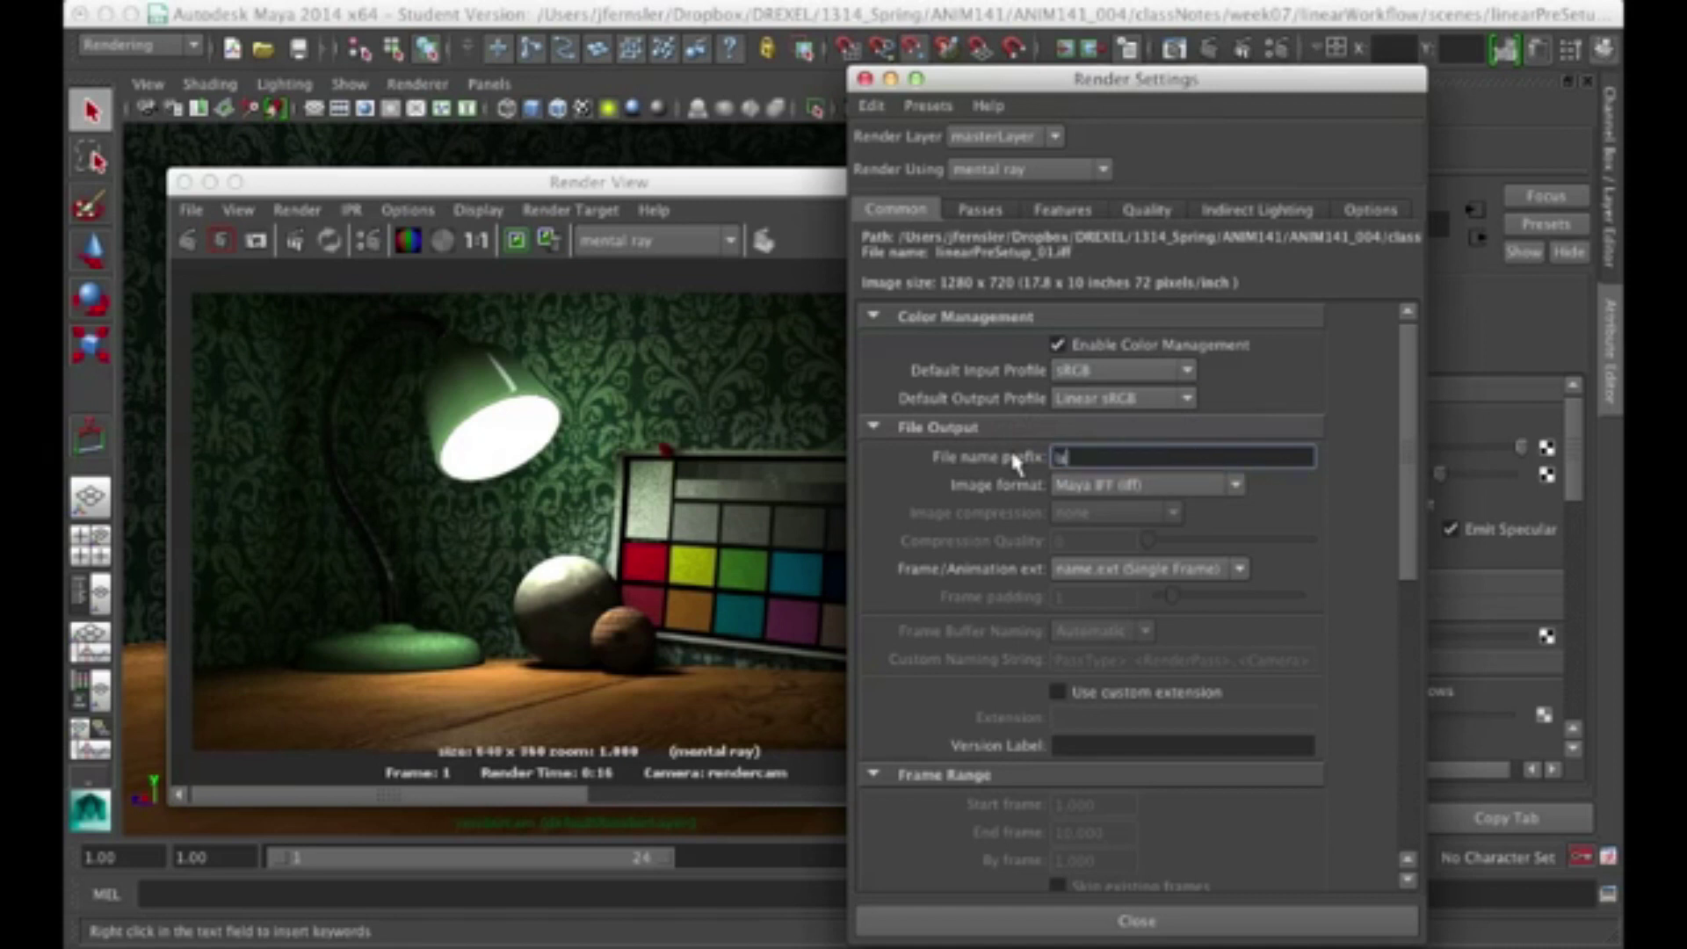
text(p_shot01)
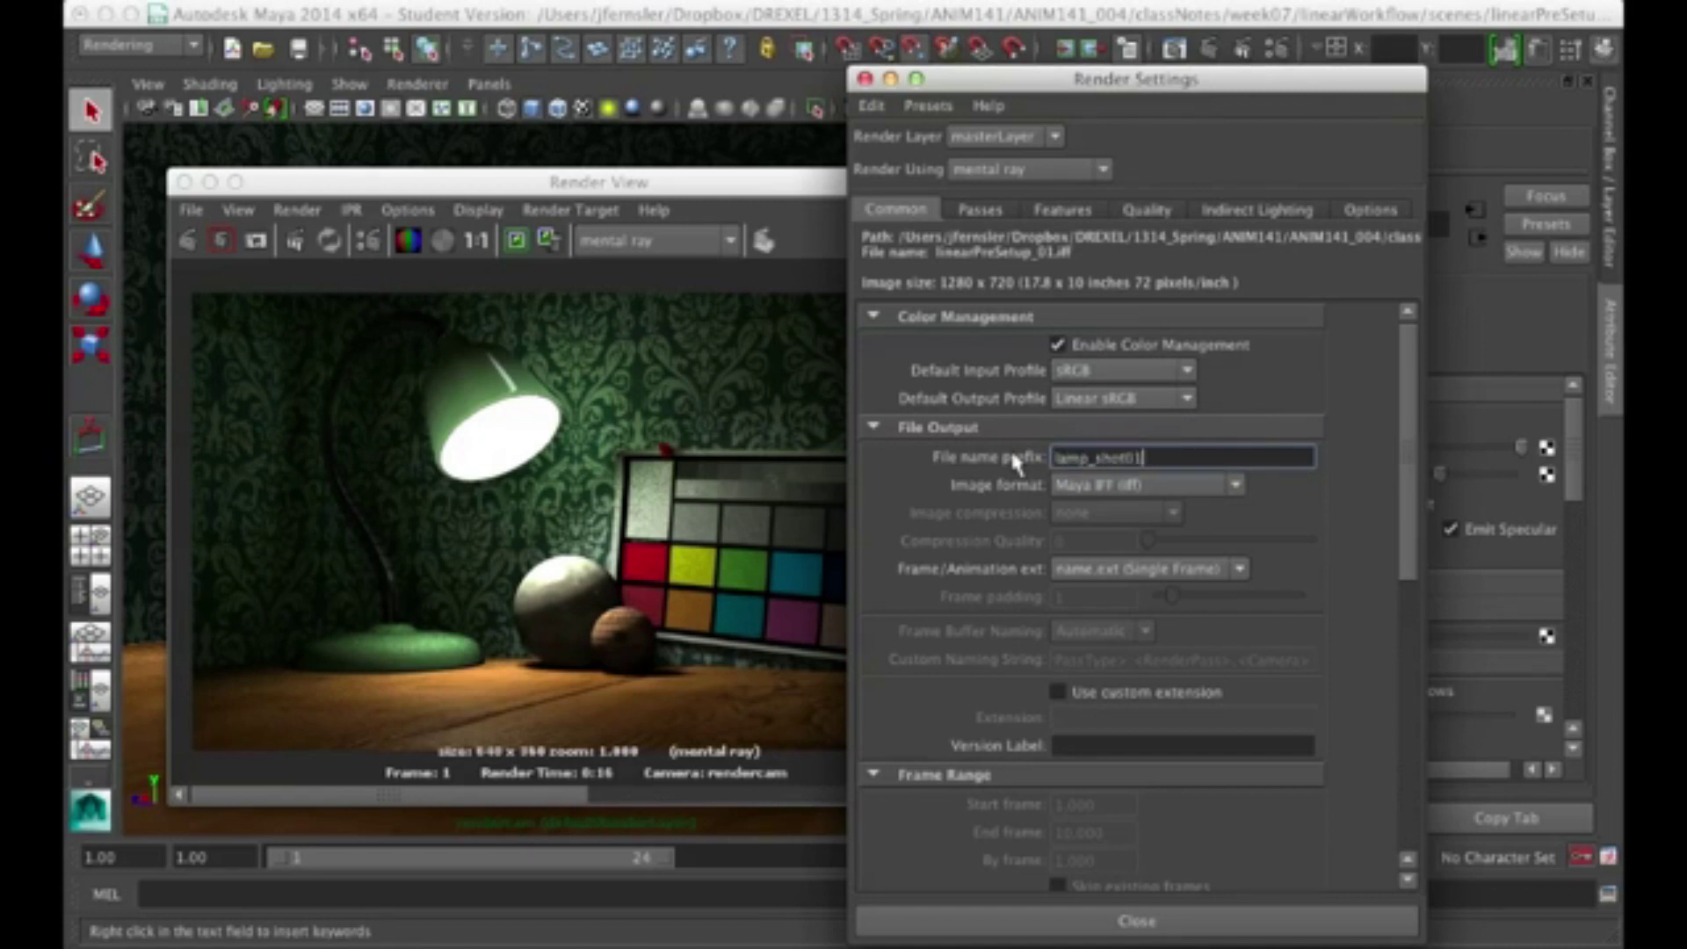
click(1146, 487)
click(1145, 487)
click(1145, 487)
scroll(1139, 571, down, 2)
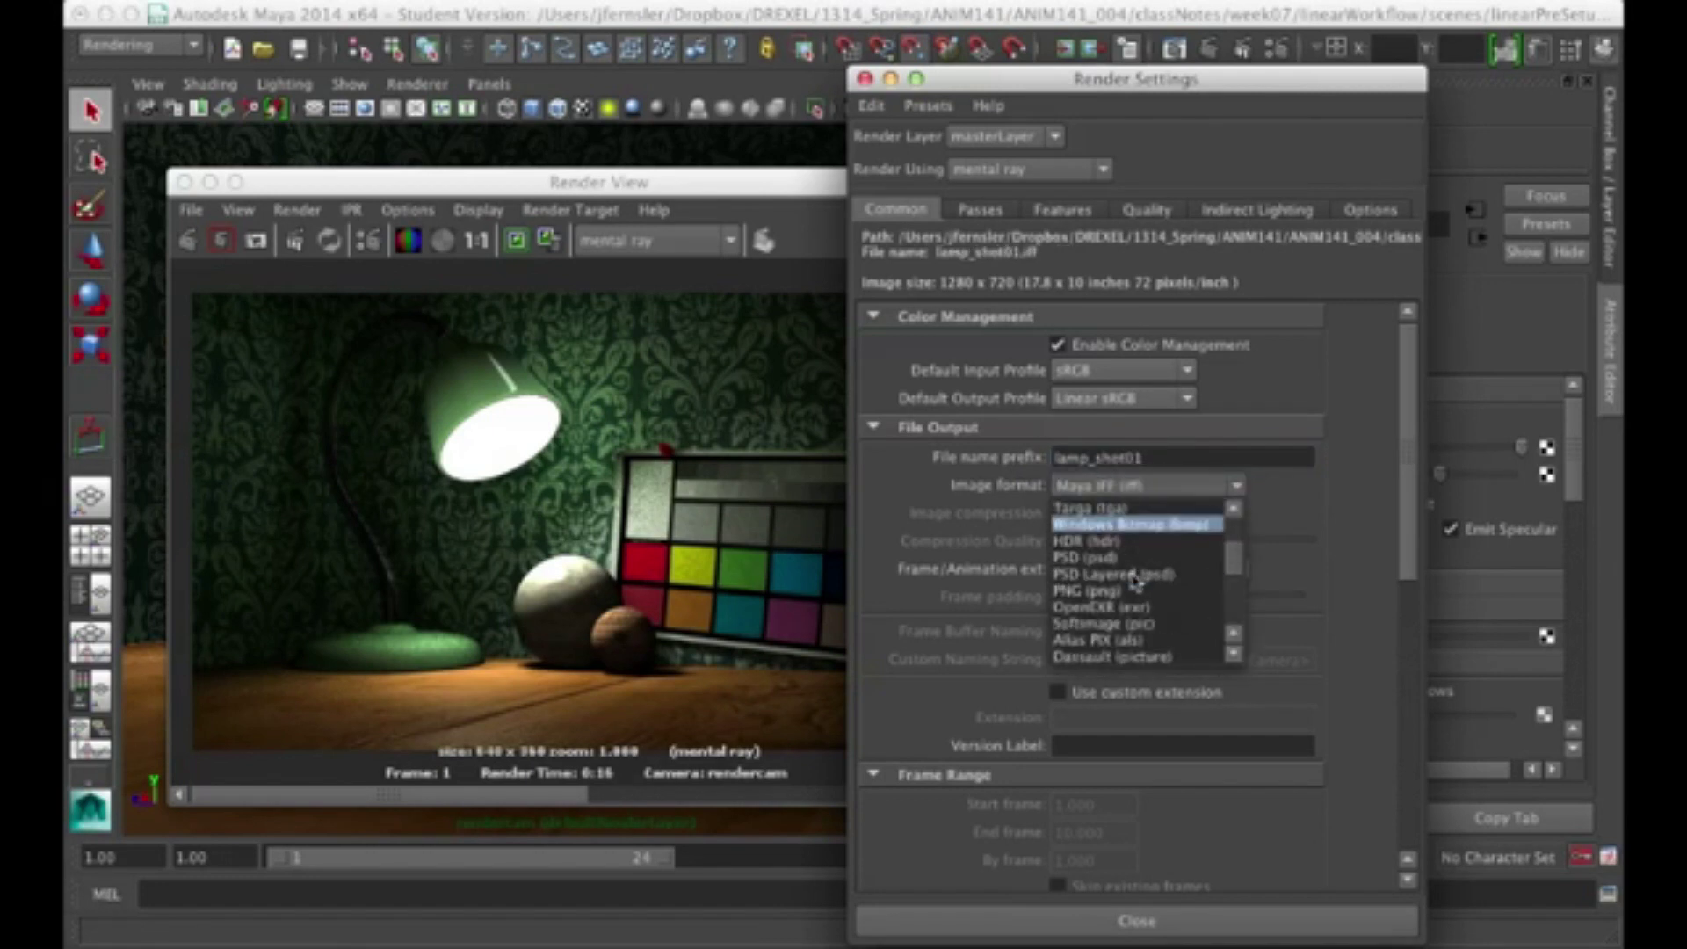
click(1124, 606)
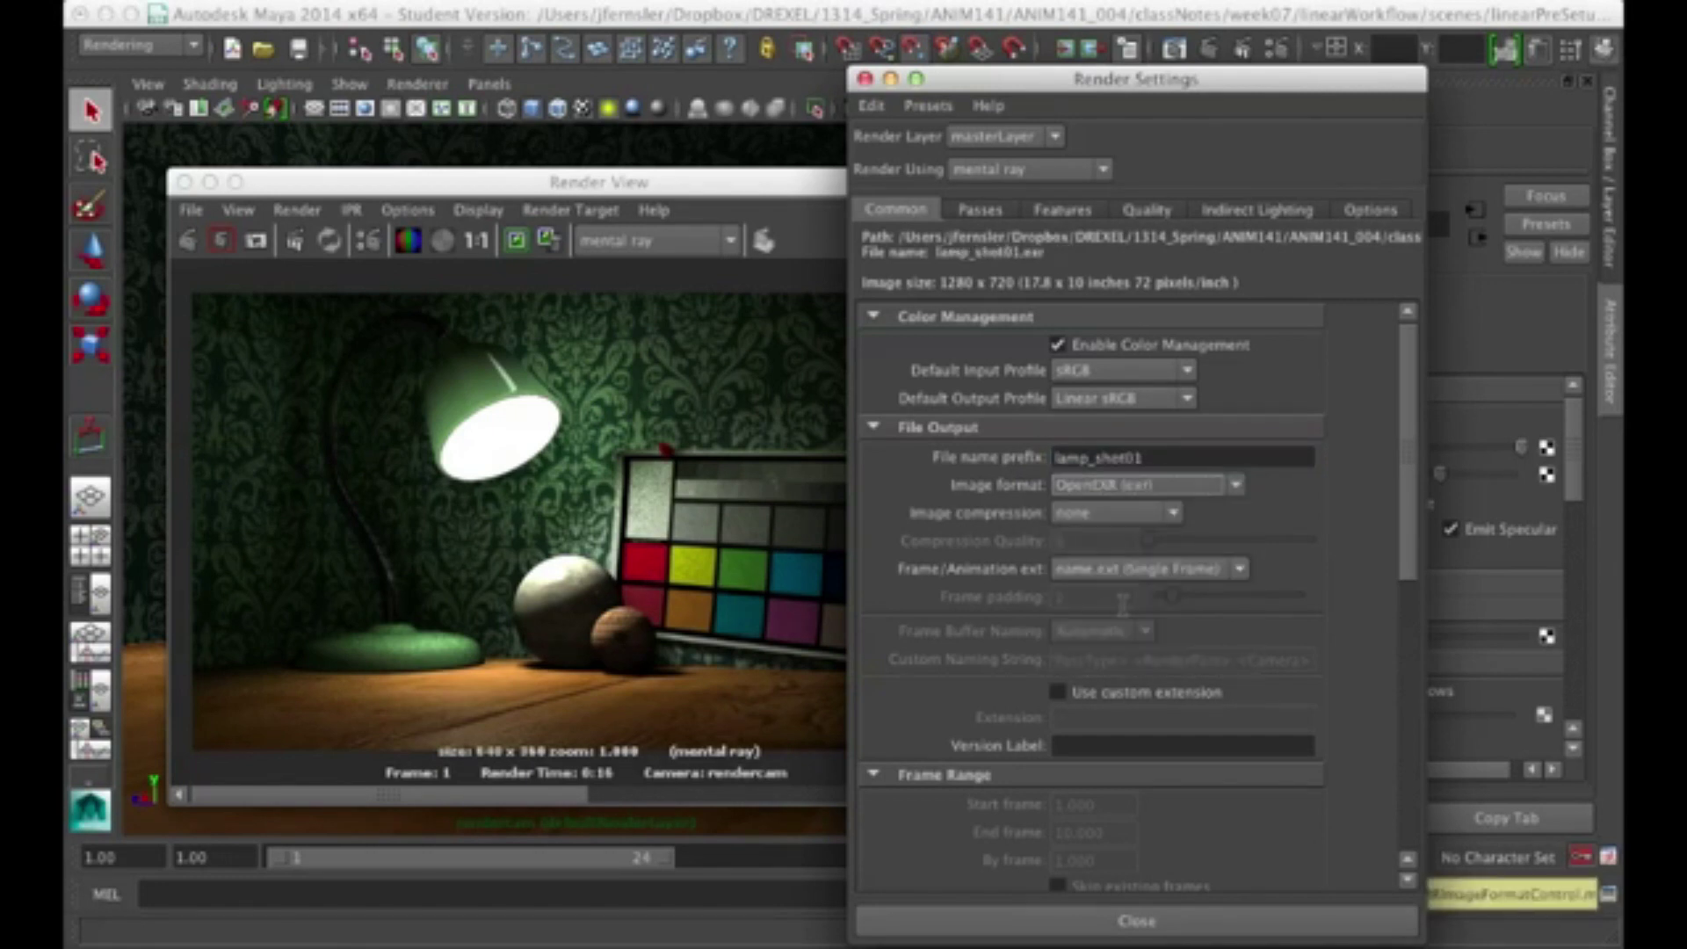
- Set the framebuffer data type to RGBA (Half) 4x16 Bit in the render quality settings
click(1140, 210)
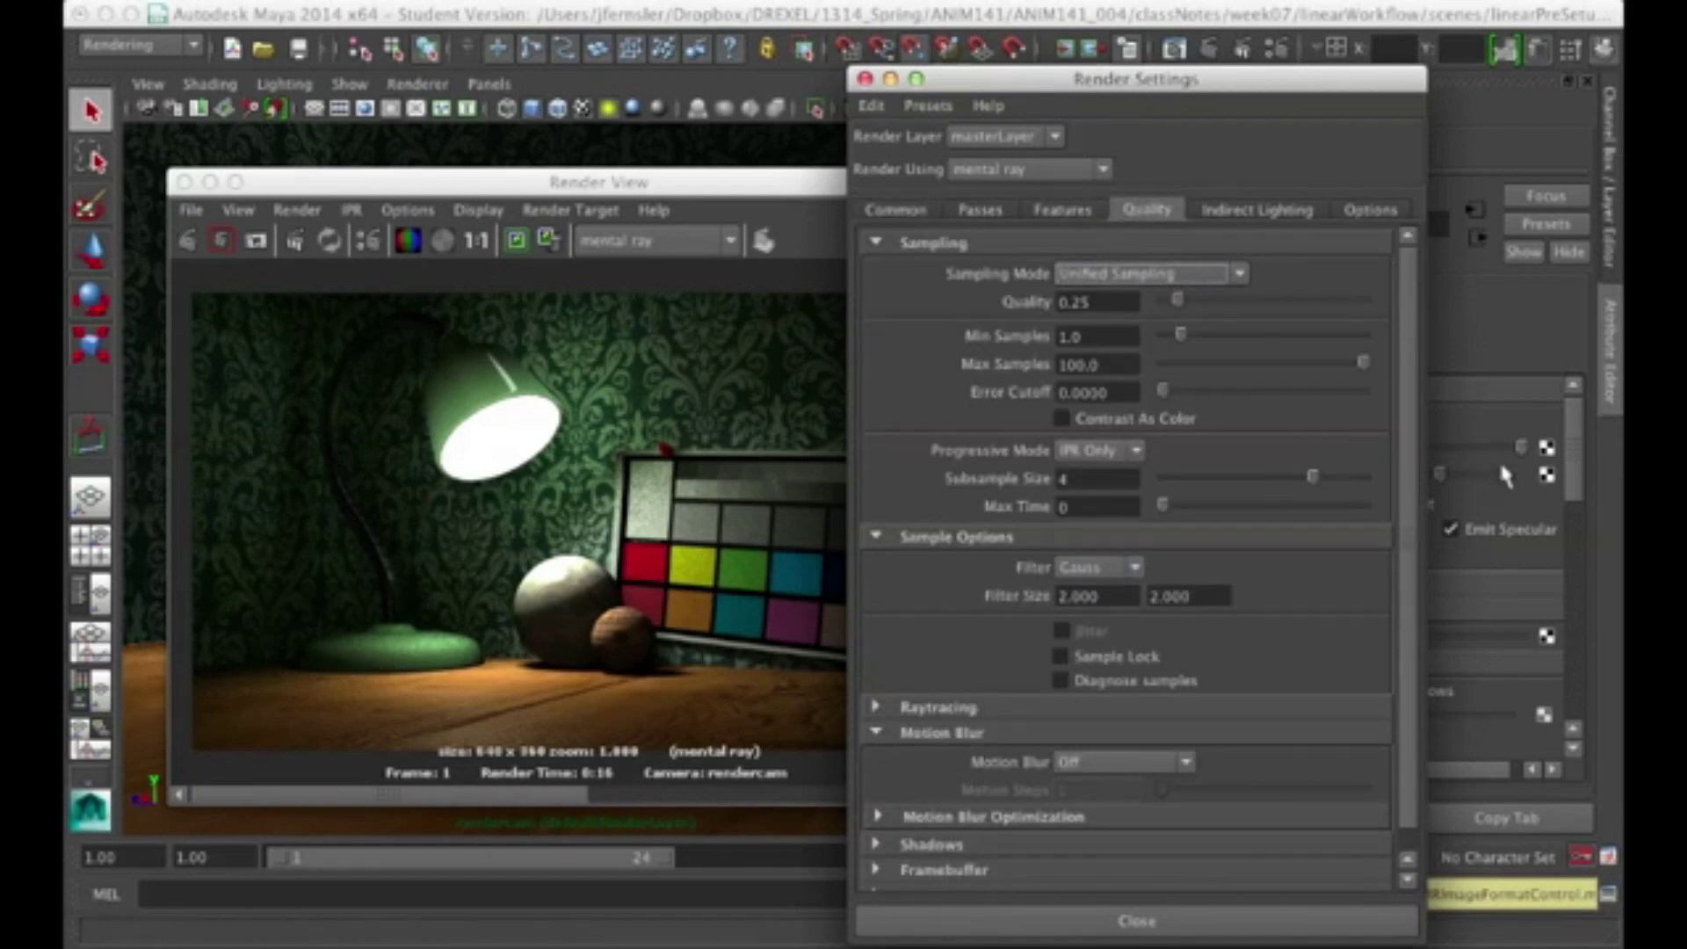
drag(1409, 461, 1408, 498)
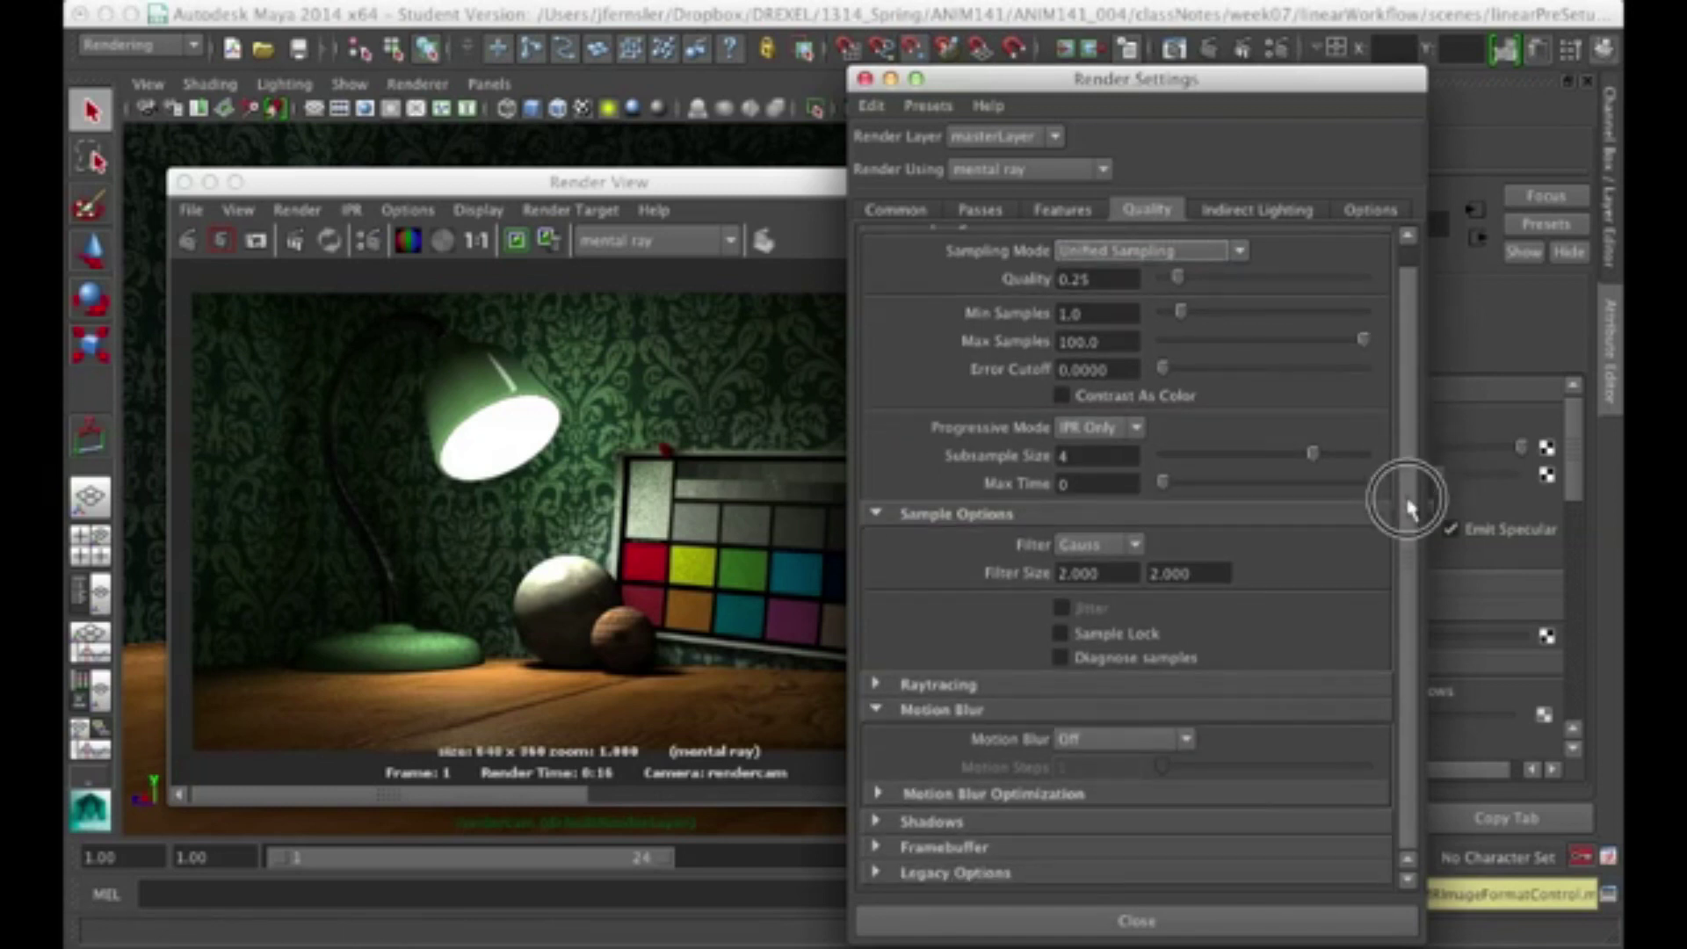
click(953, 849)
scroll(1004, 821, down, 5)
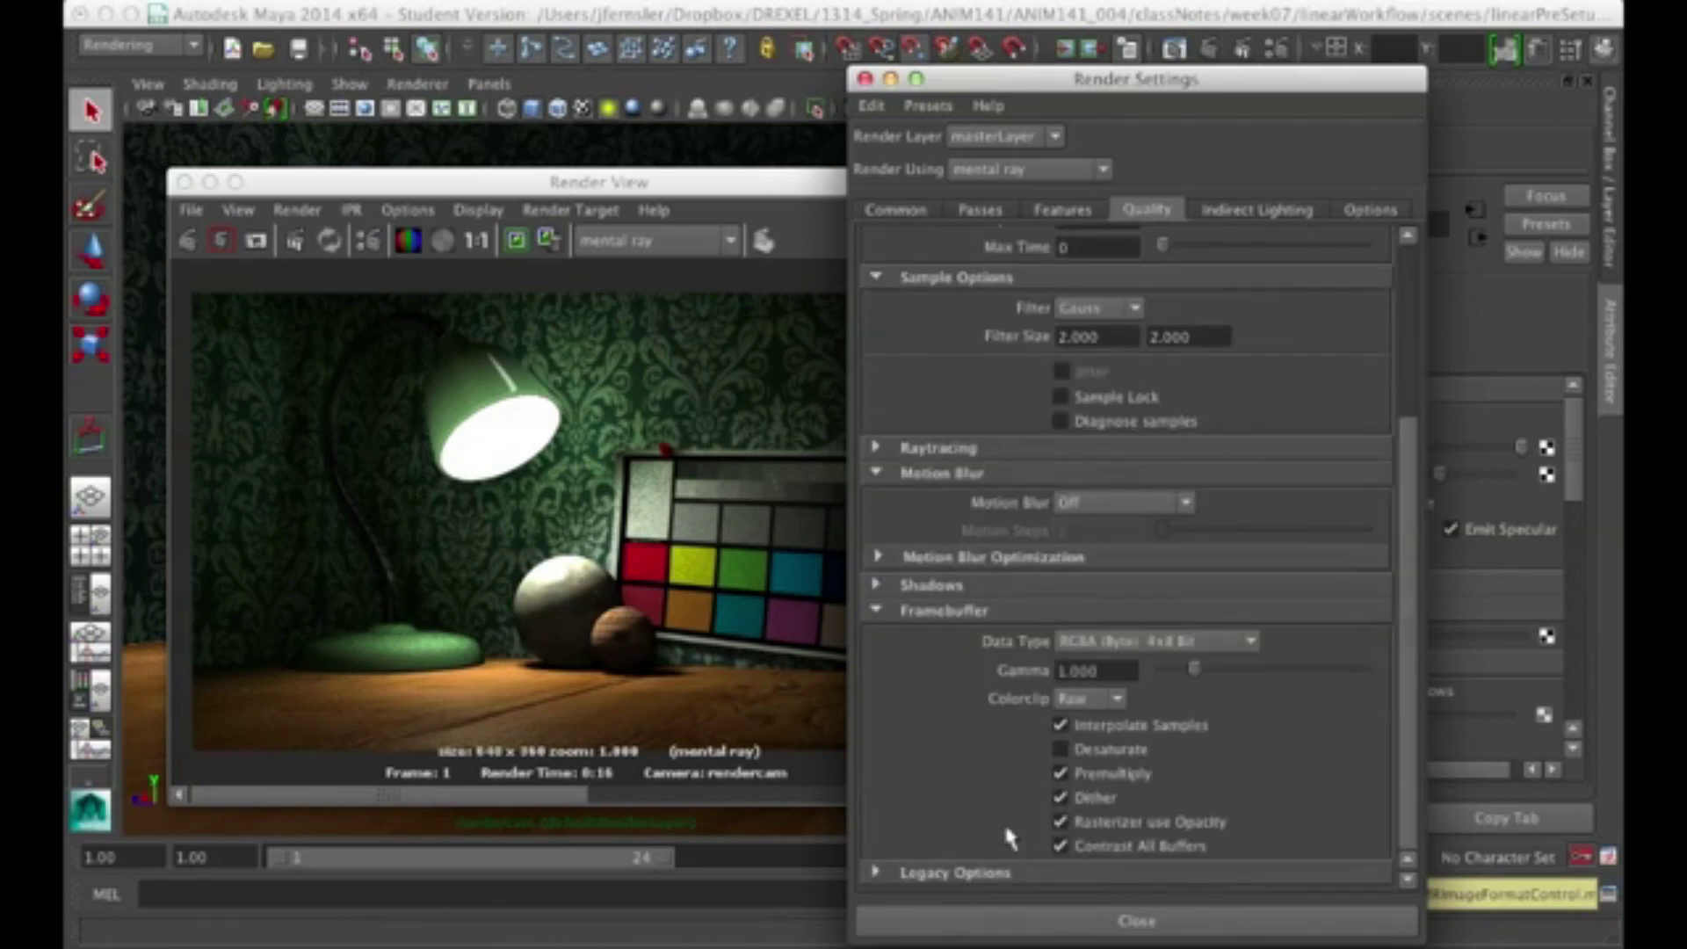
click(1109, 645)
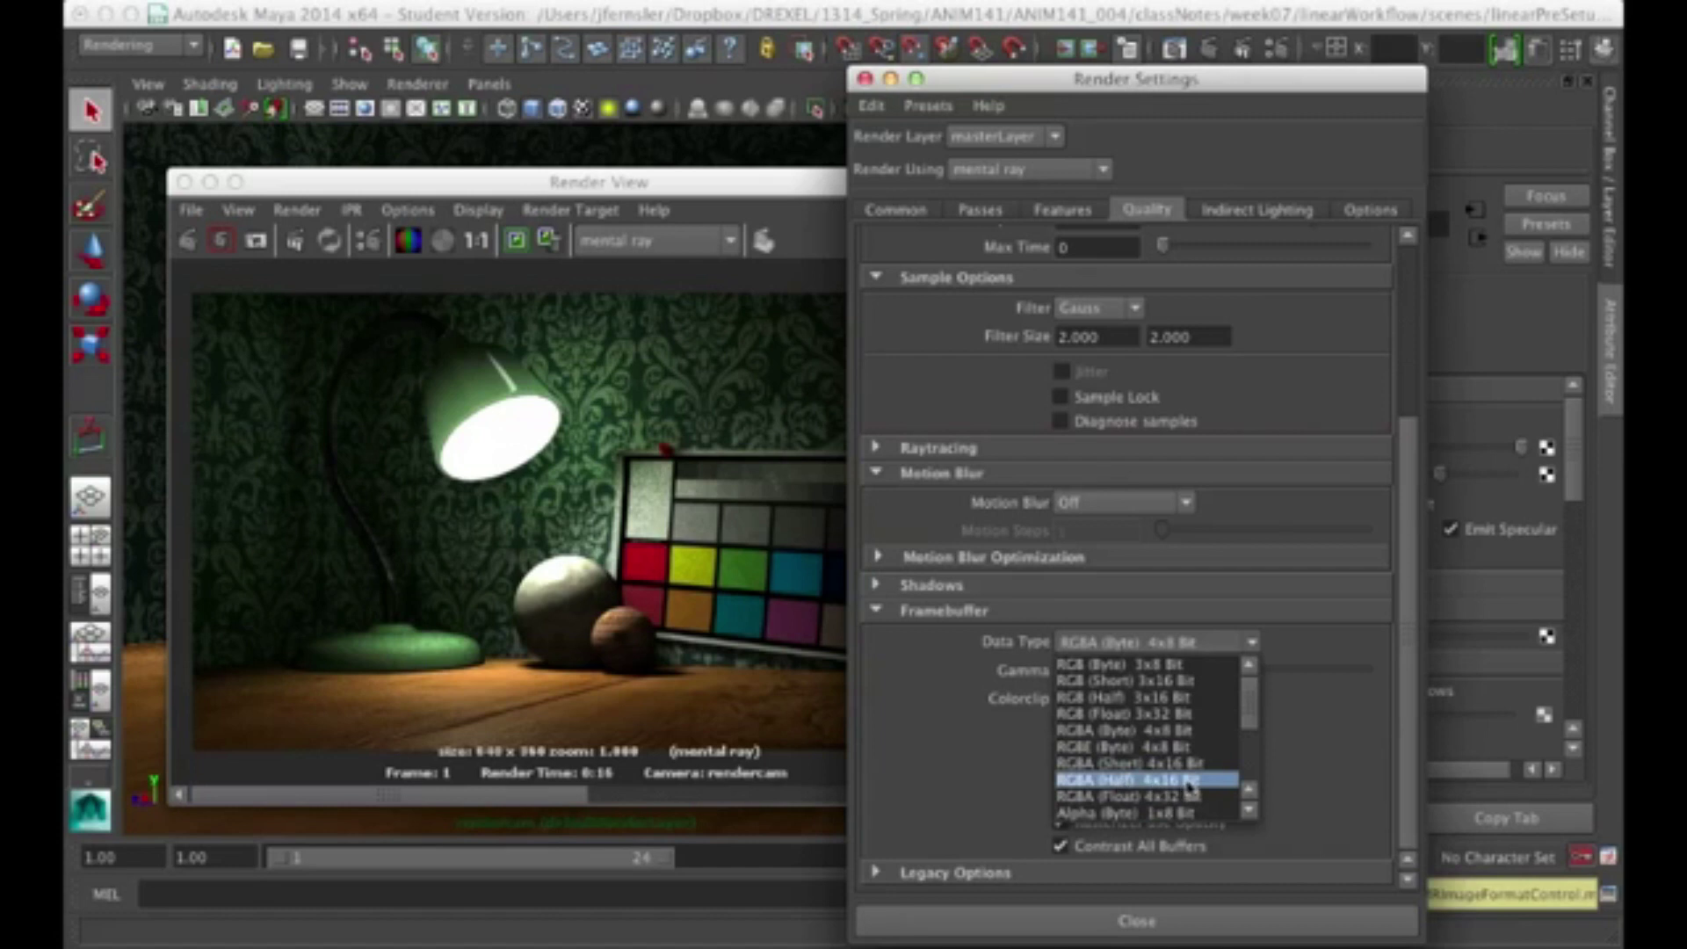
click(1133, 782)
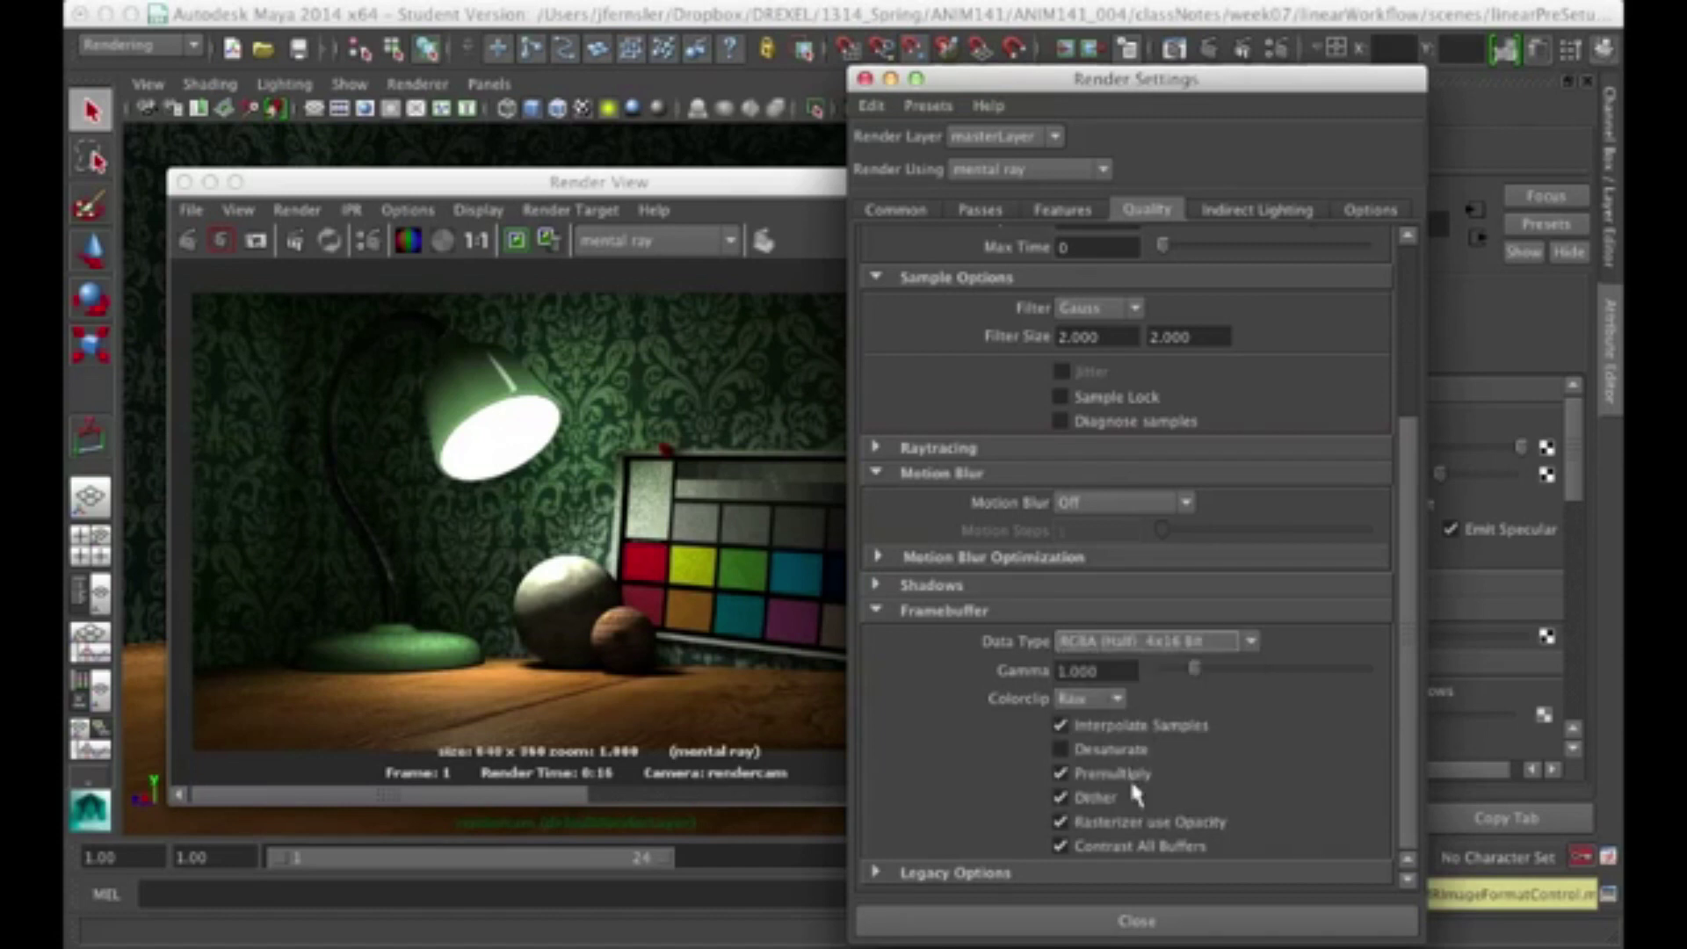
click(1147, 641)
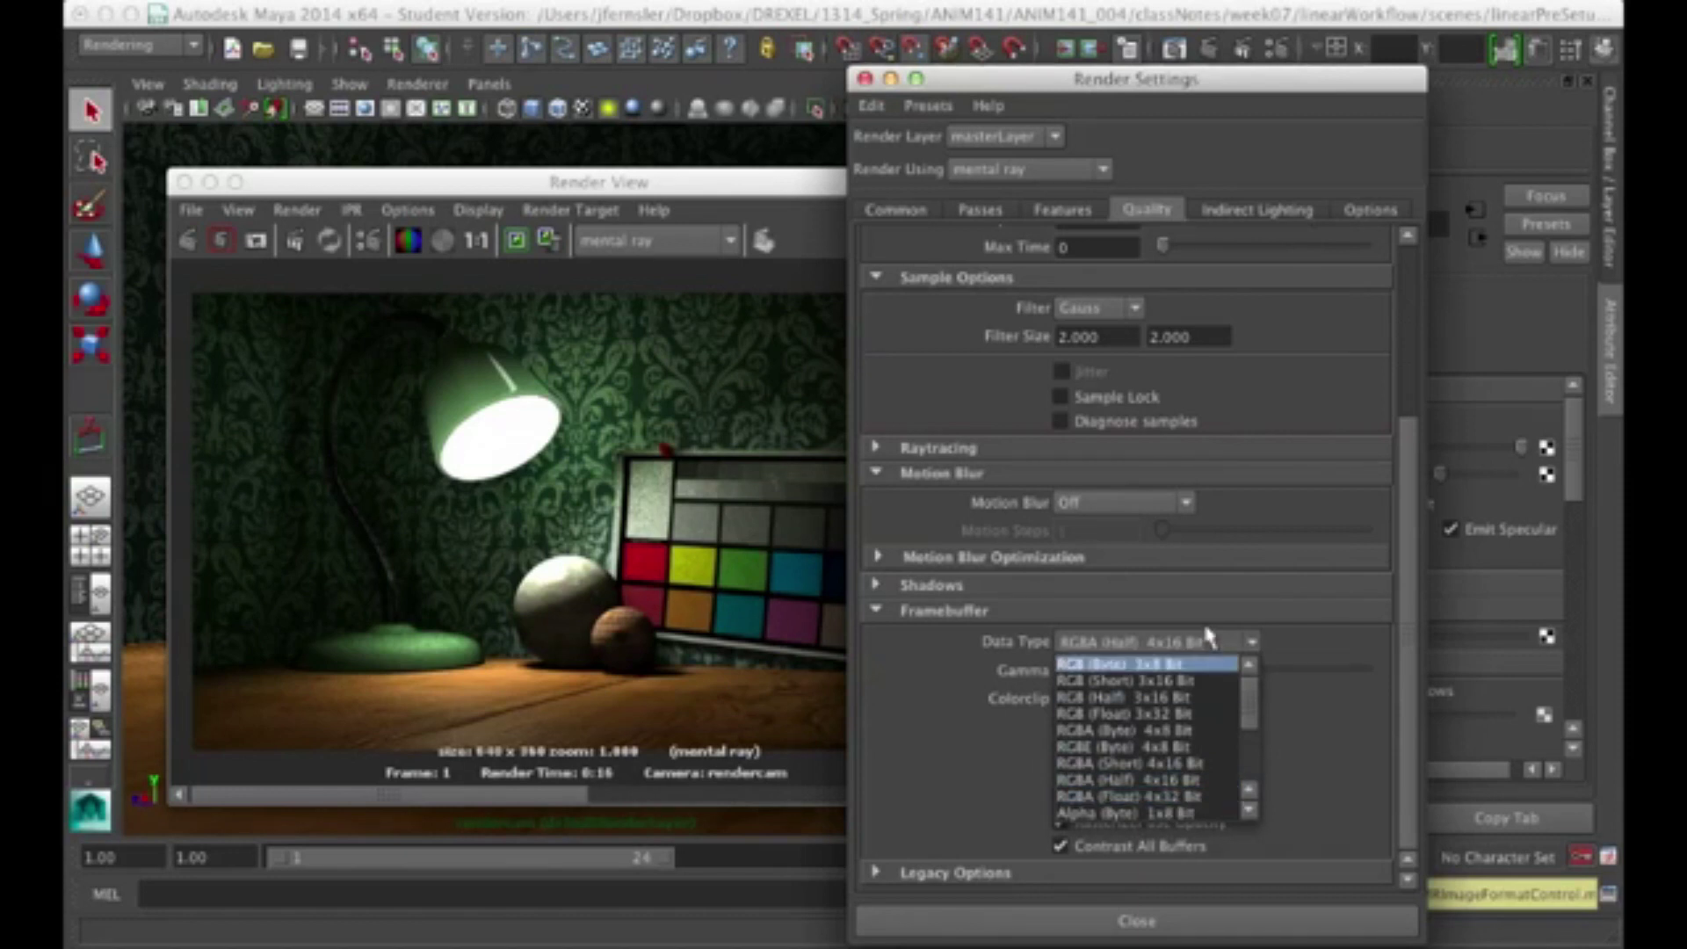
click(1184, 785)
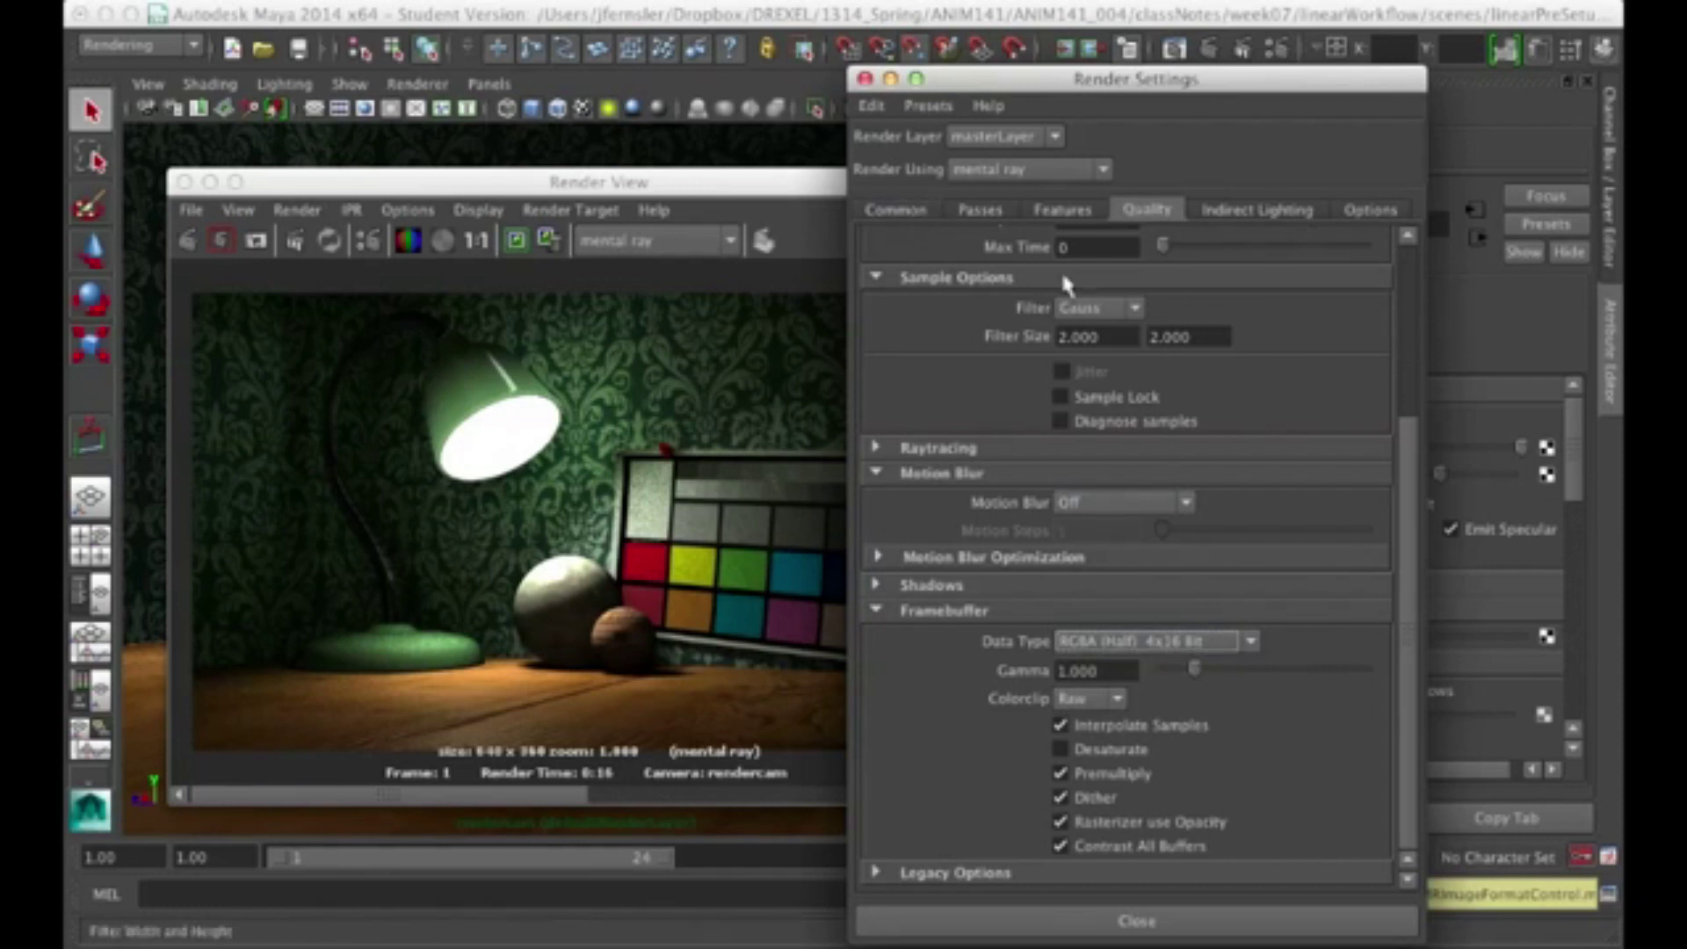
- Review the default input and output color profiles in the common render settings
click(900, 207)
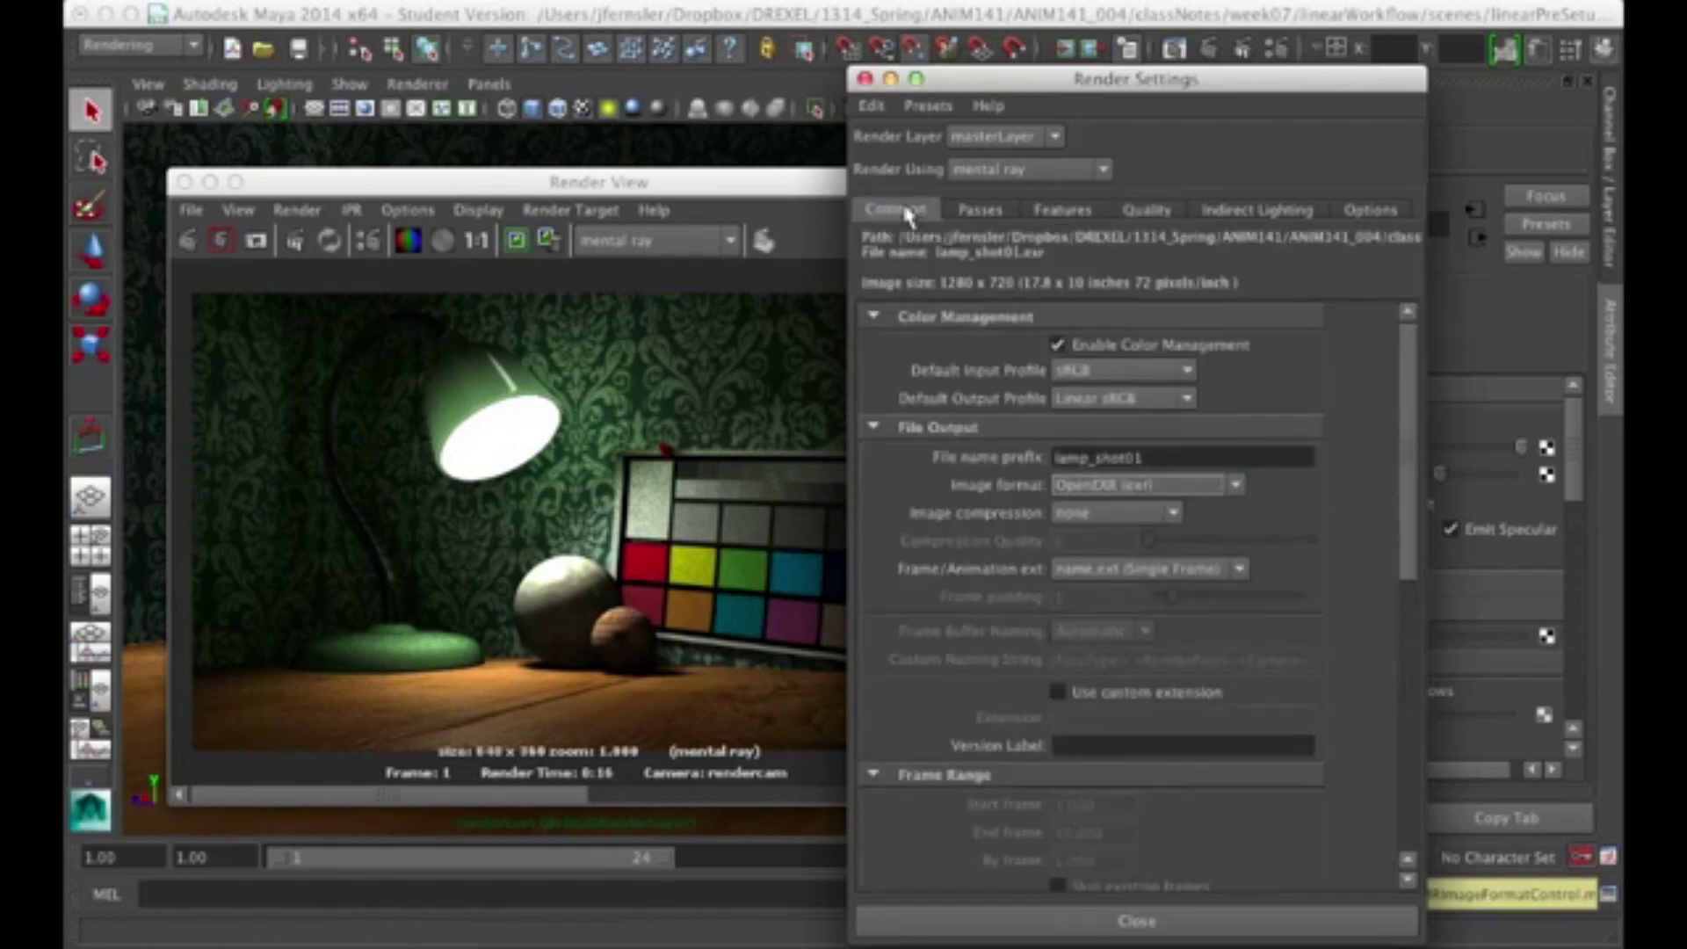
click(1114, 370)
click(1092, 372)
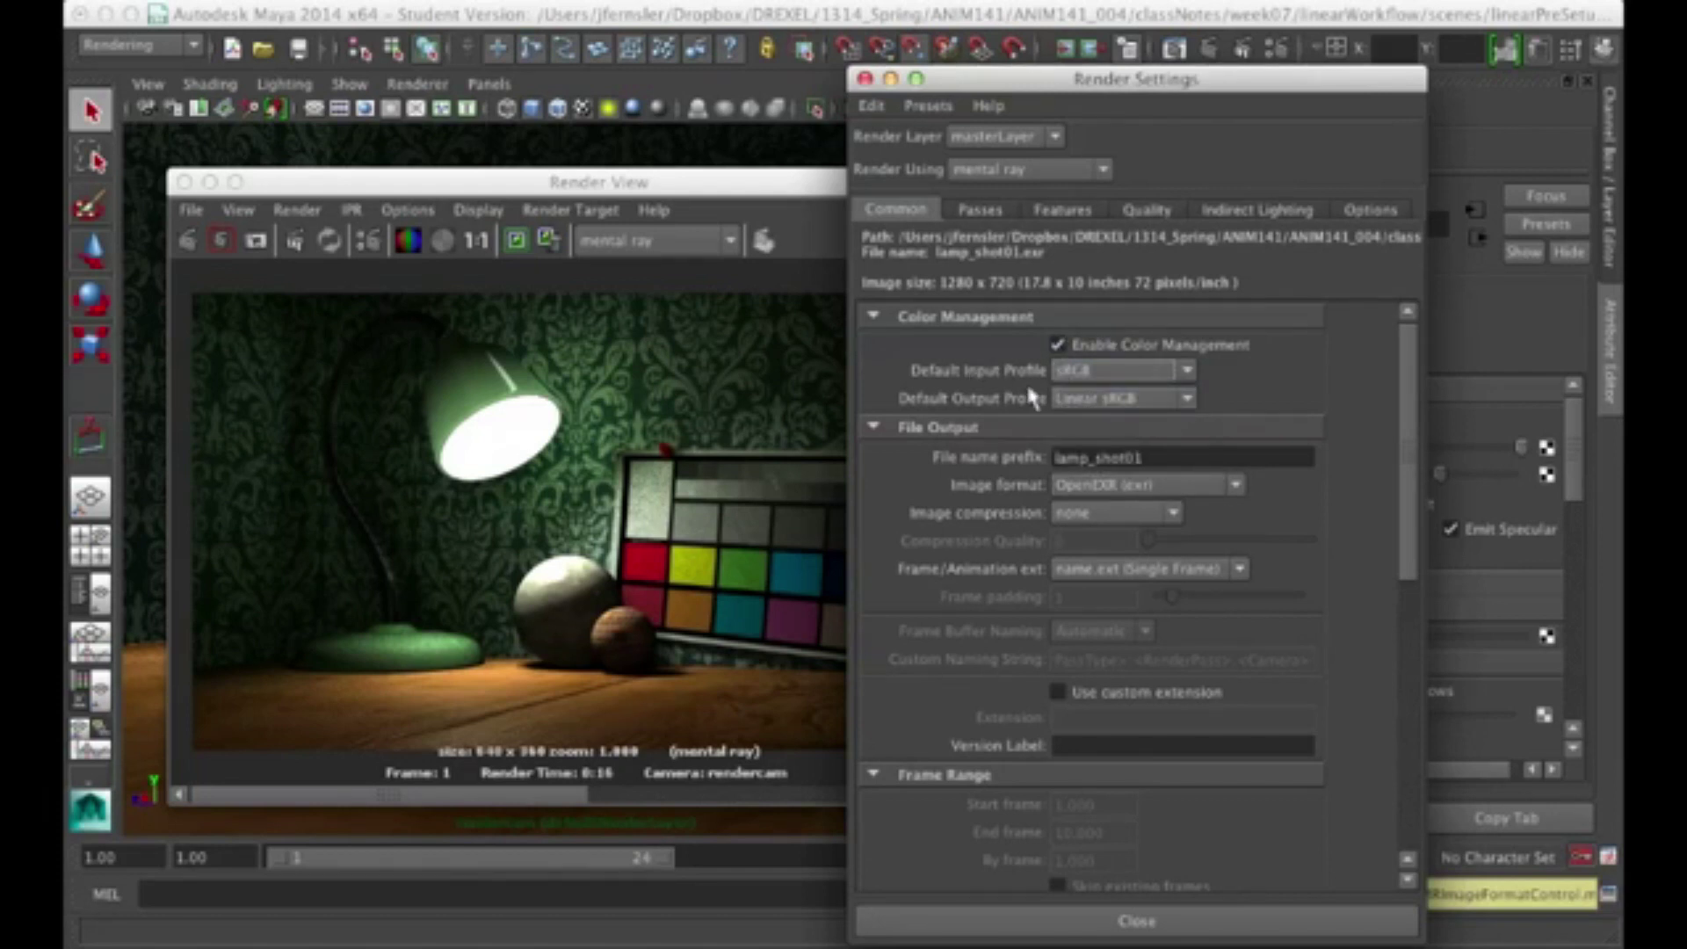
- Keep Linear sRGB as the default output profile and check the framebuffer data type in the quality settings
click(1120, 398)
click(1089, 413)
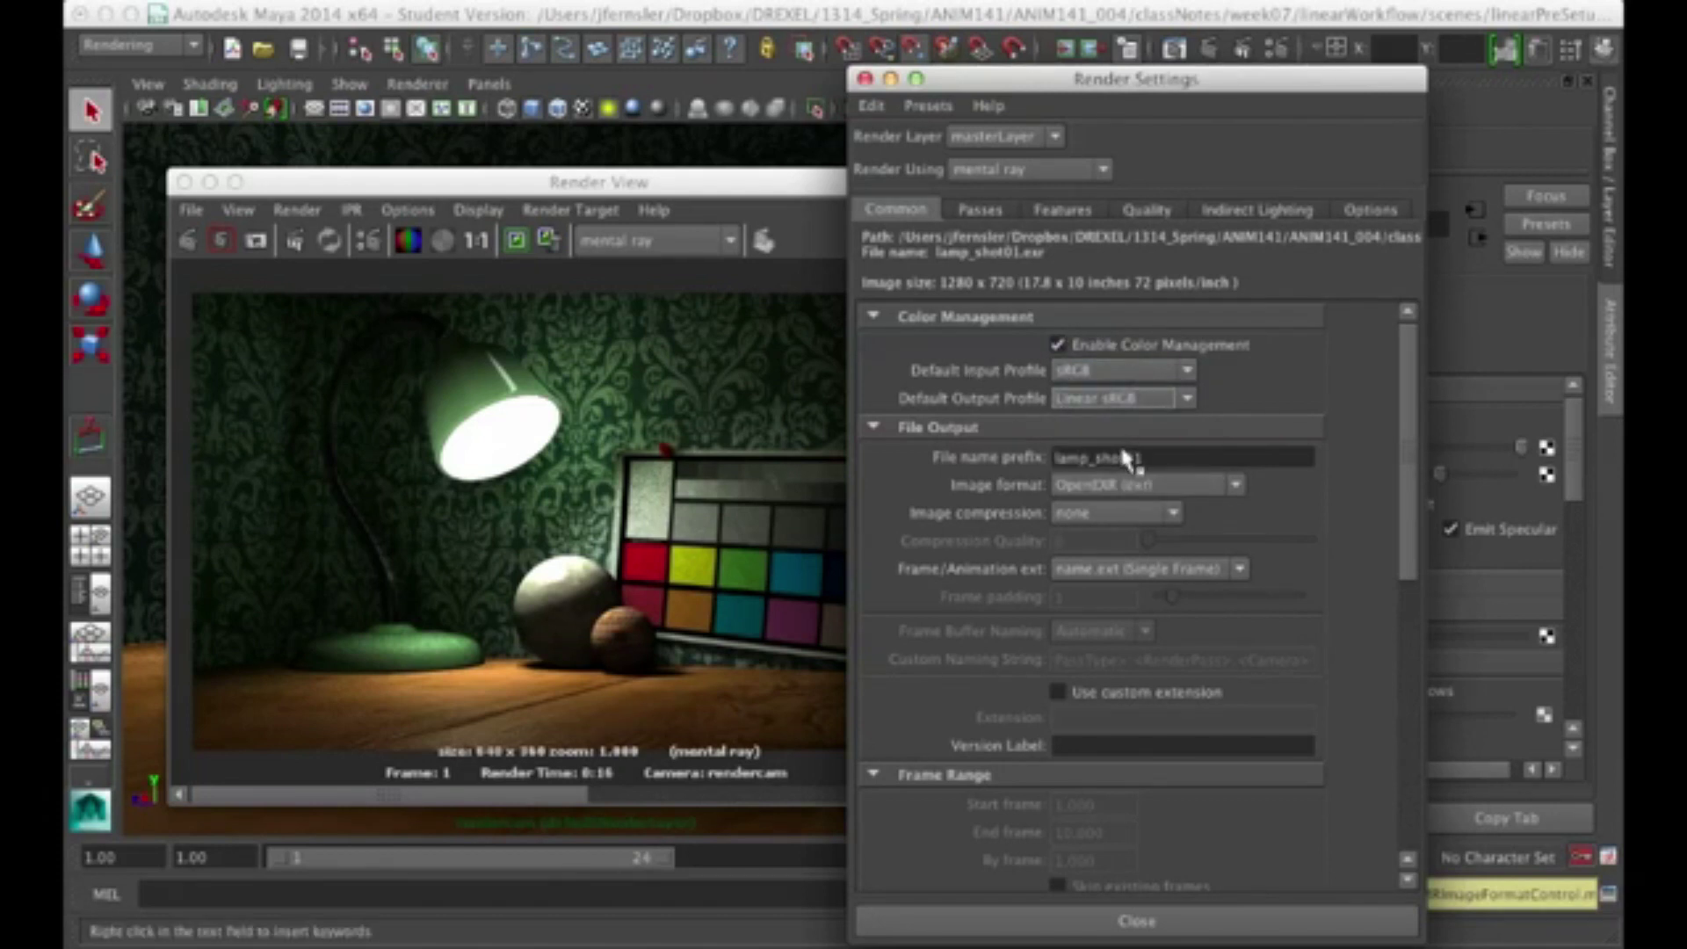
click(1151, 207)
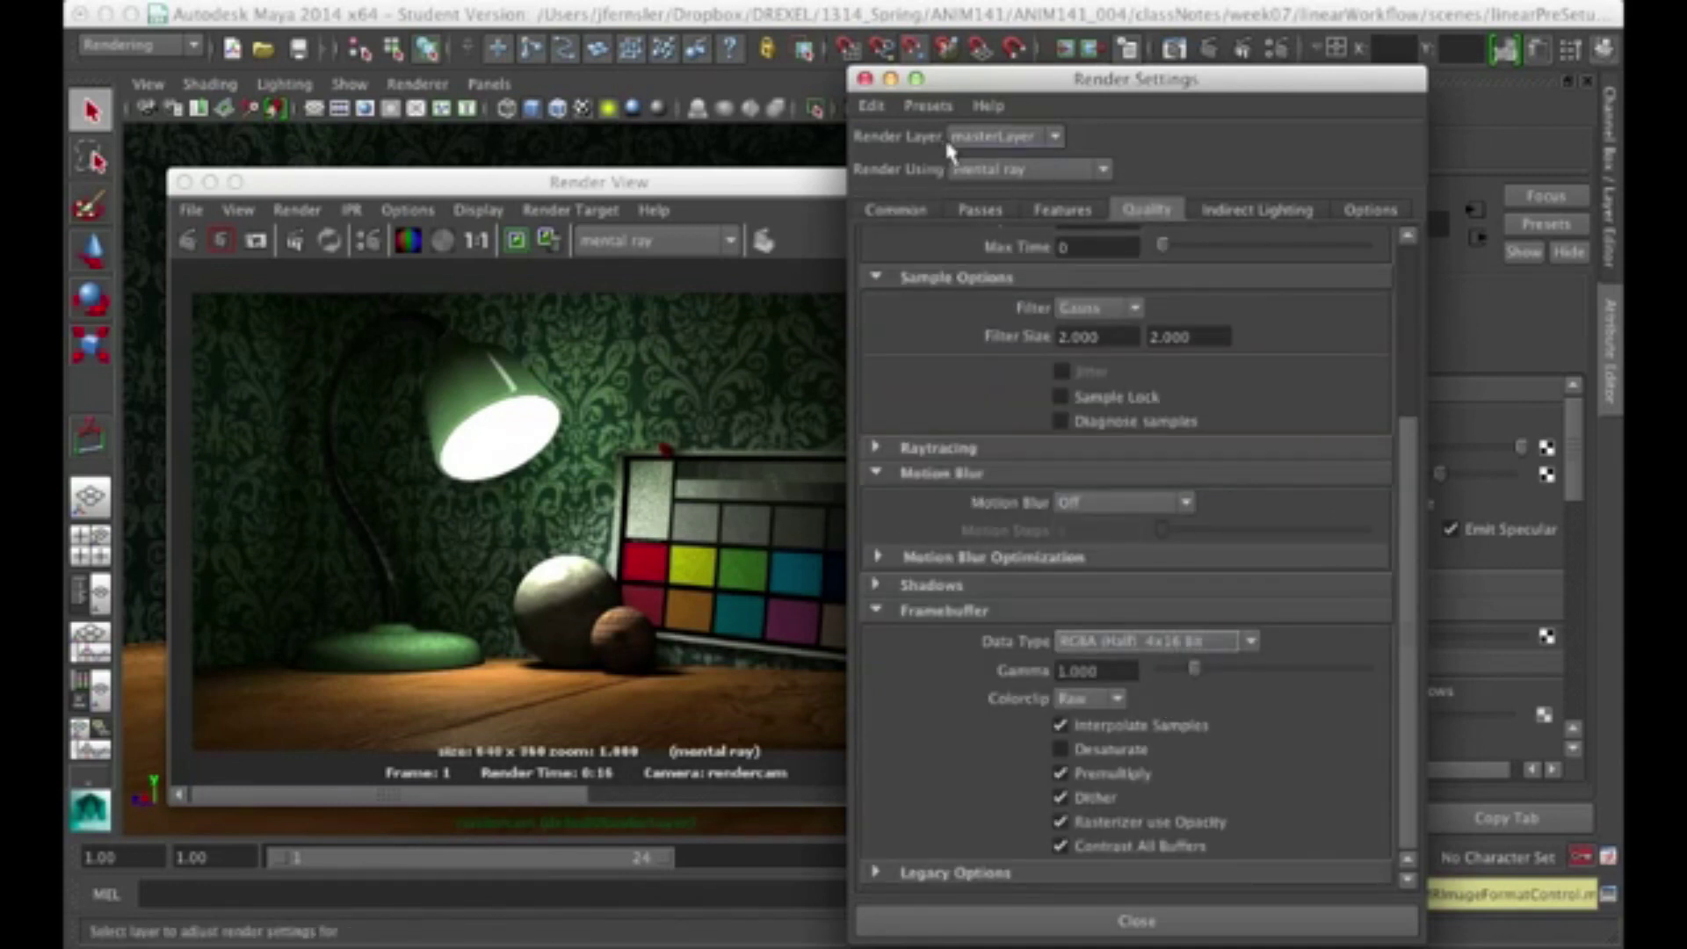
- Close the render settings and render the lamp scene again with mental ray
click(865, 79)
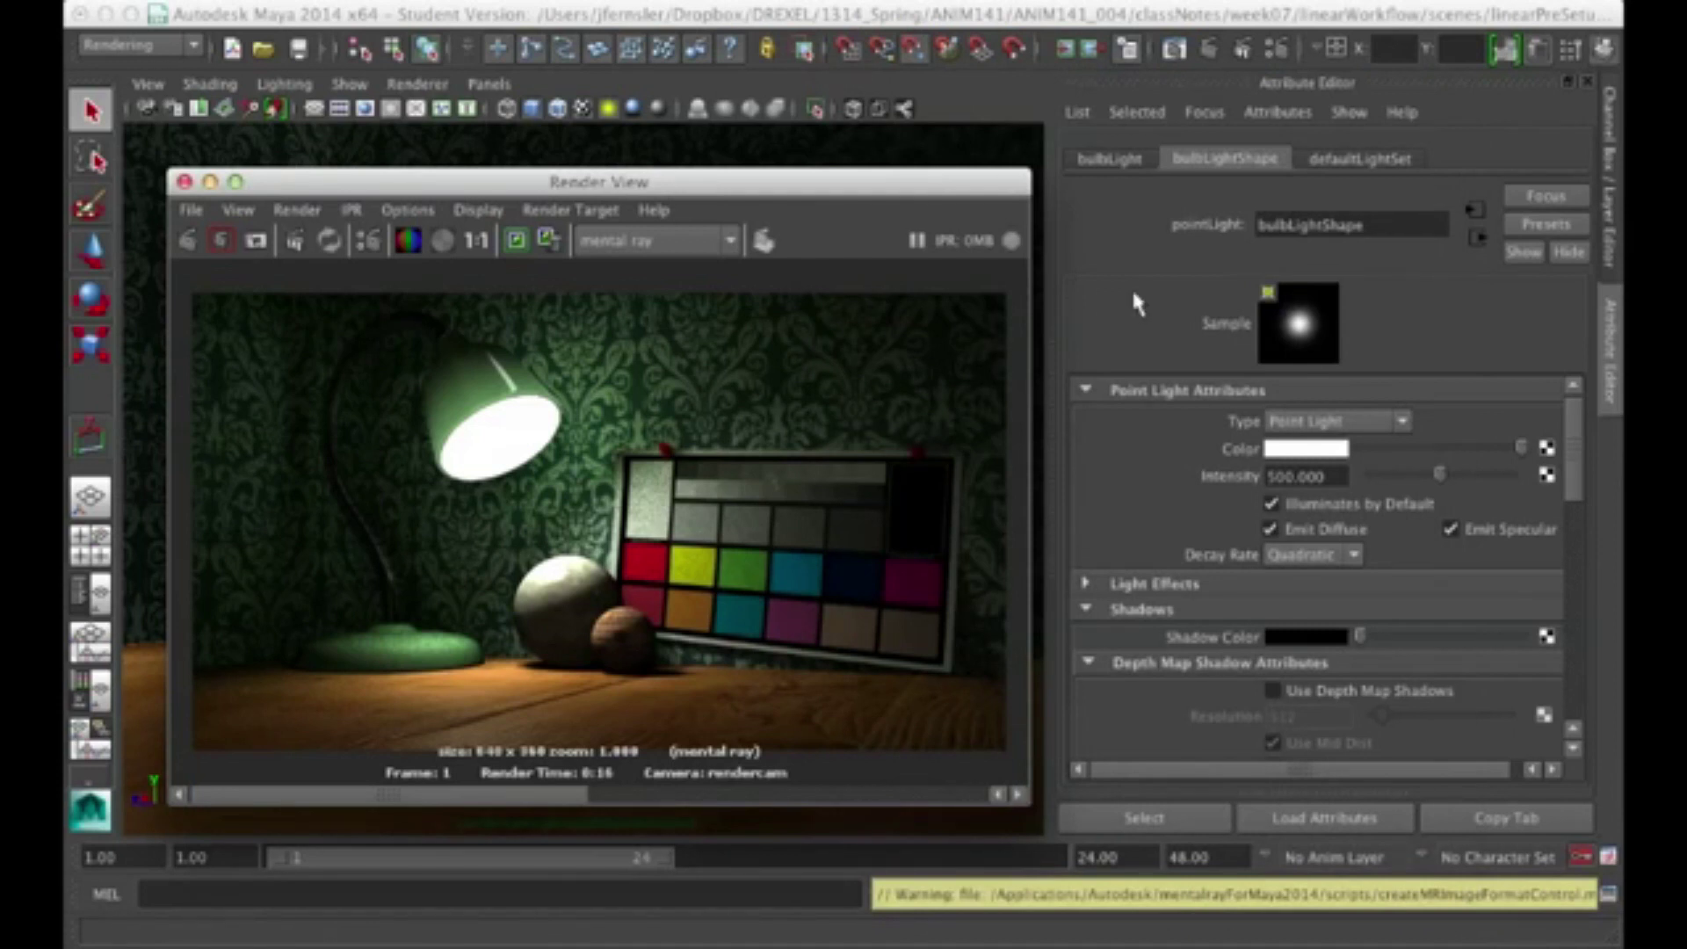
click(186, 241)
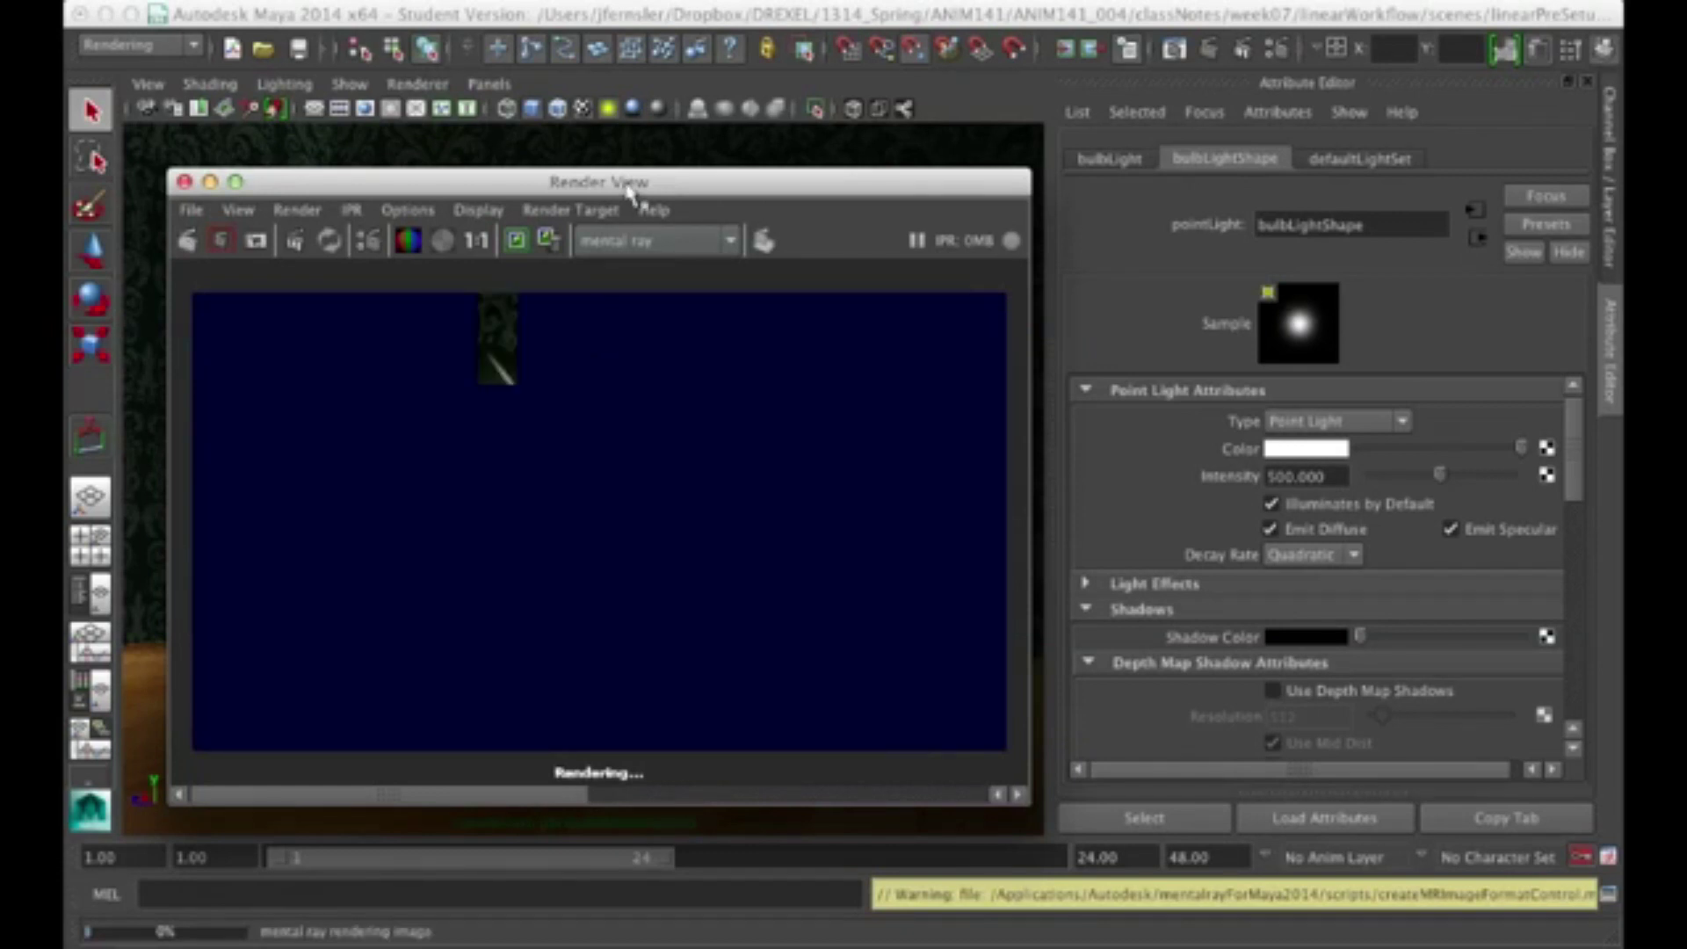
drag(640, 181, 621, 139)
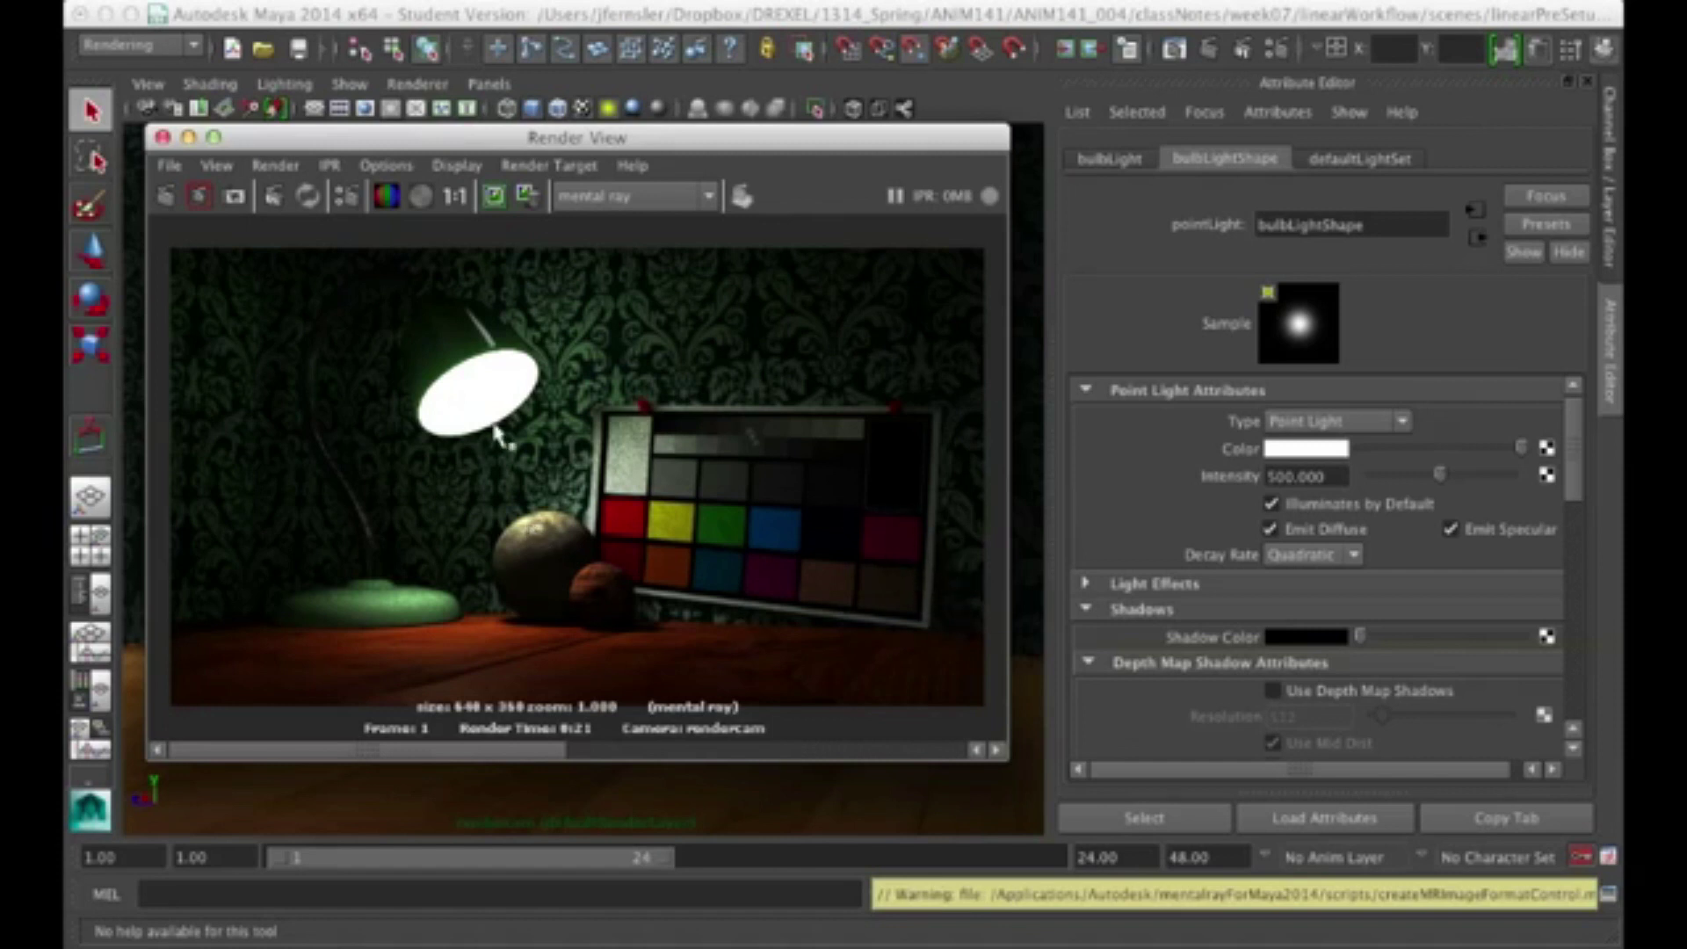
- Compare the new render with the stored one, then examine the linear workflow diagram in Photoshop and return to Maya
mouse_move(552, 748)
mouse_down()
mouse_move(904, 738)
mouse_move(578, 747)
mouse_up()
key(super+Tab)
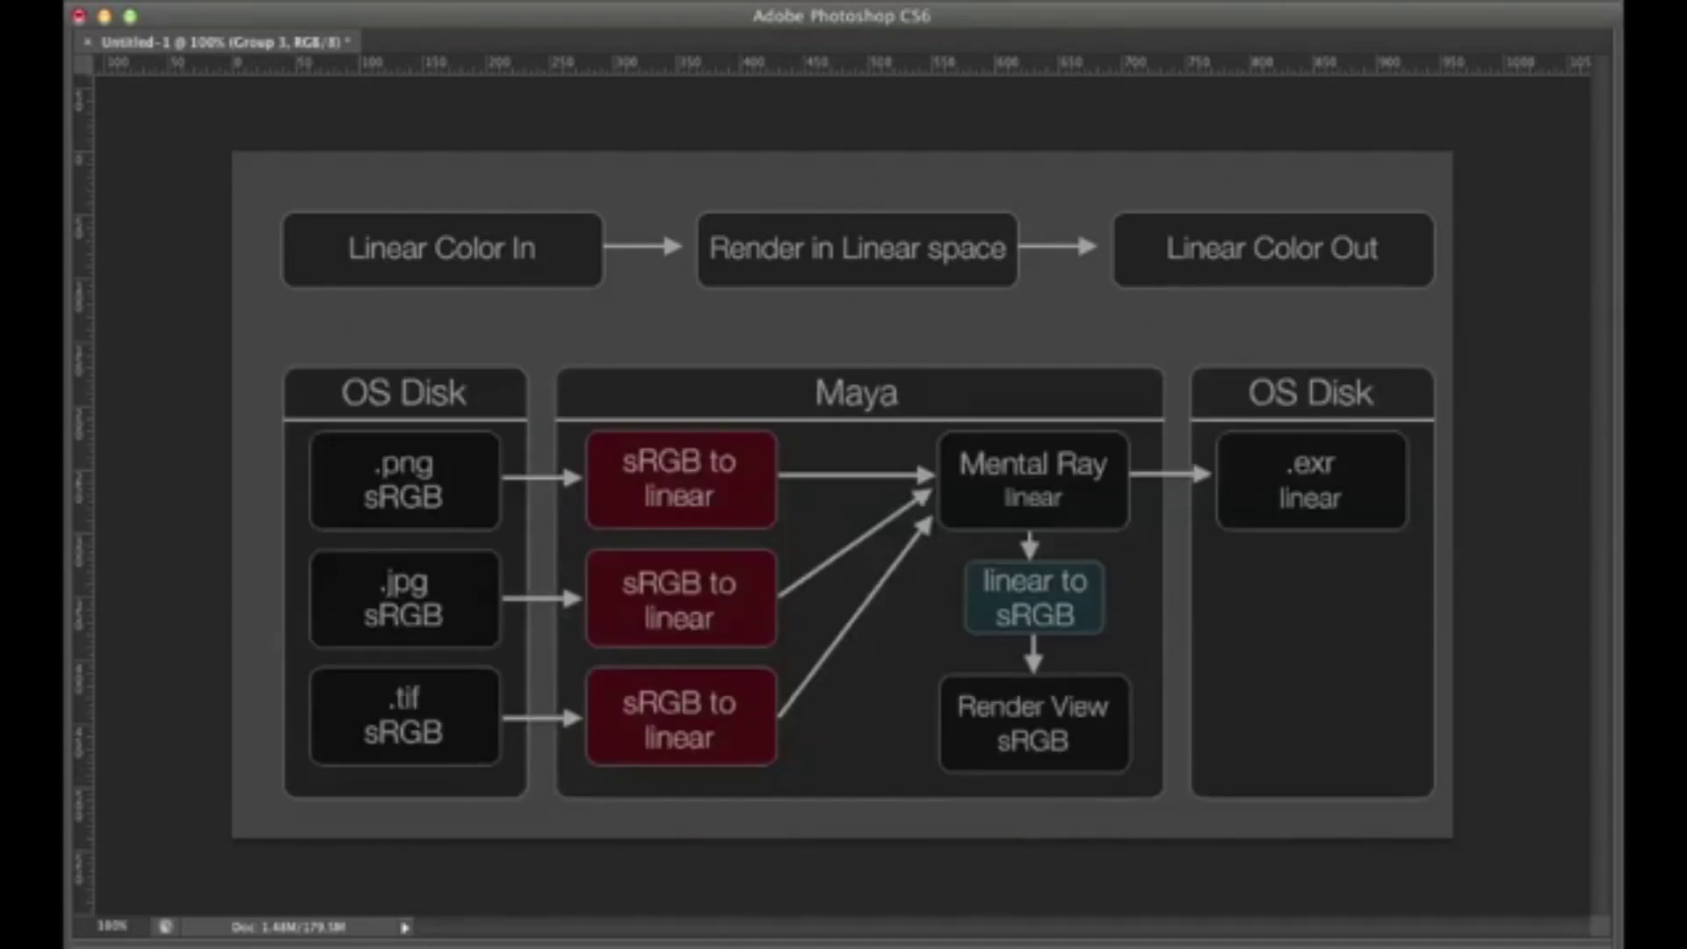
key(super+Tab)
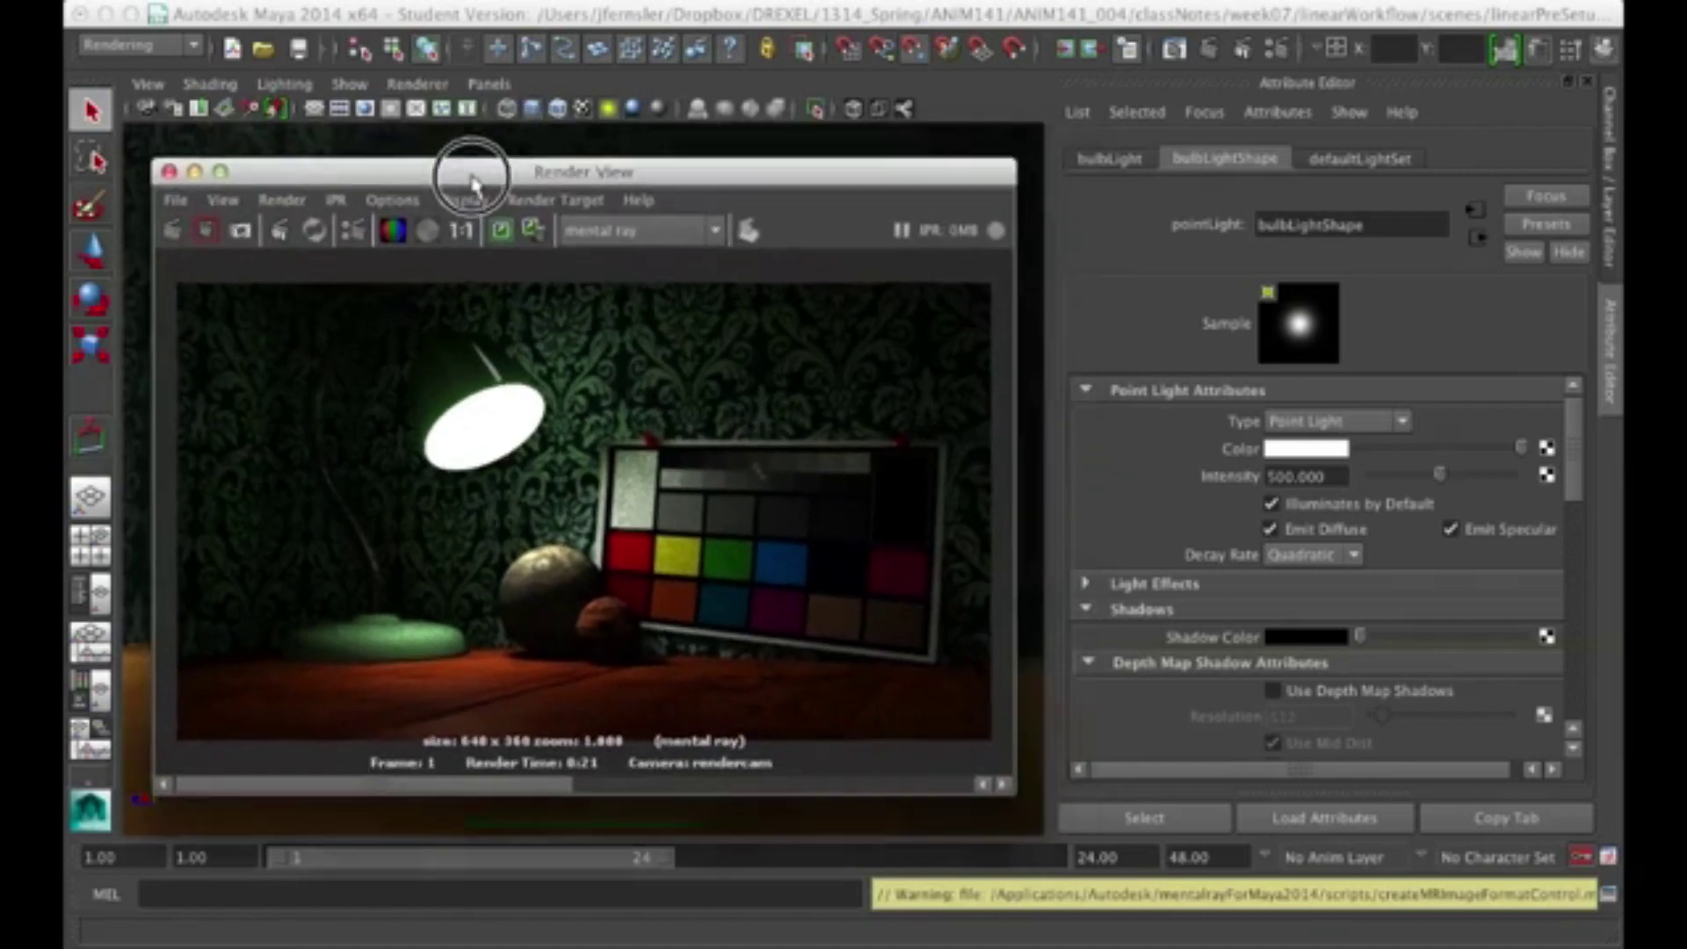
- Set the image color profile to Linear sRGB in the Render View's color management
click(453, 167)
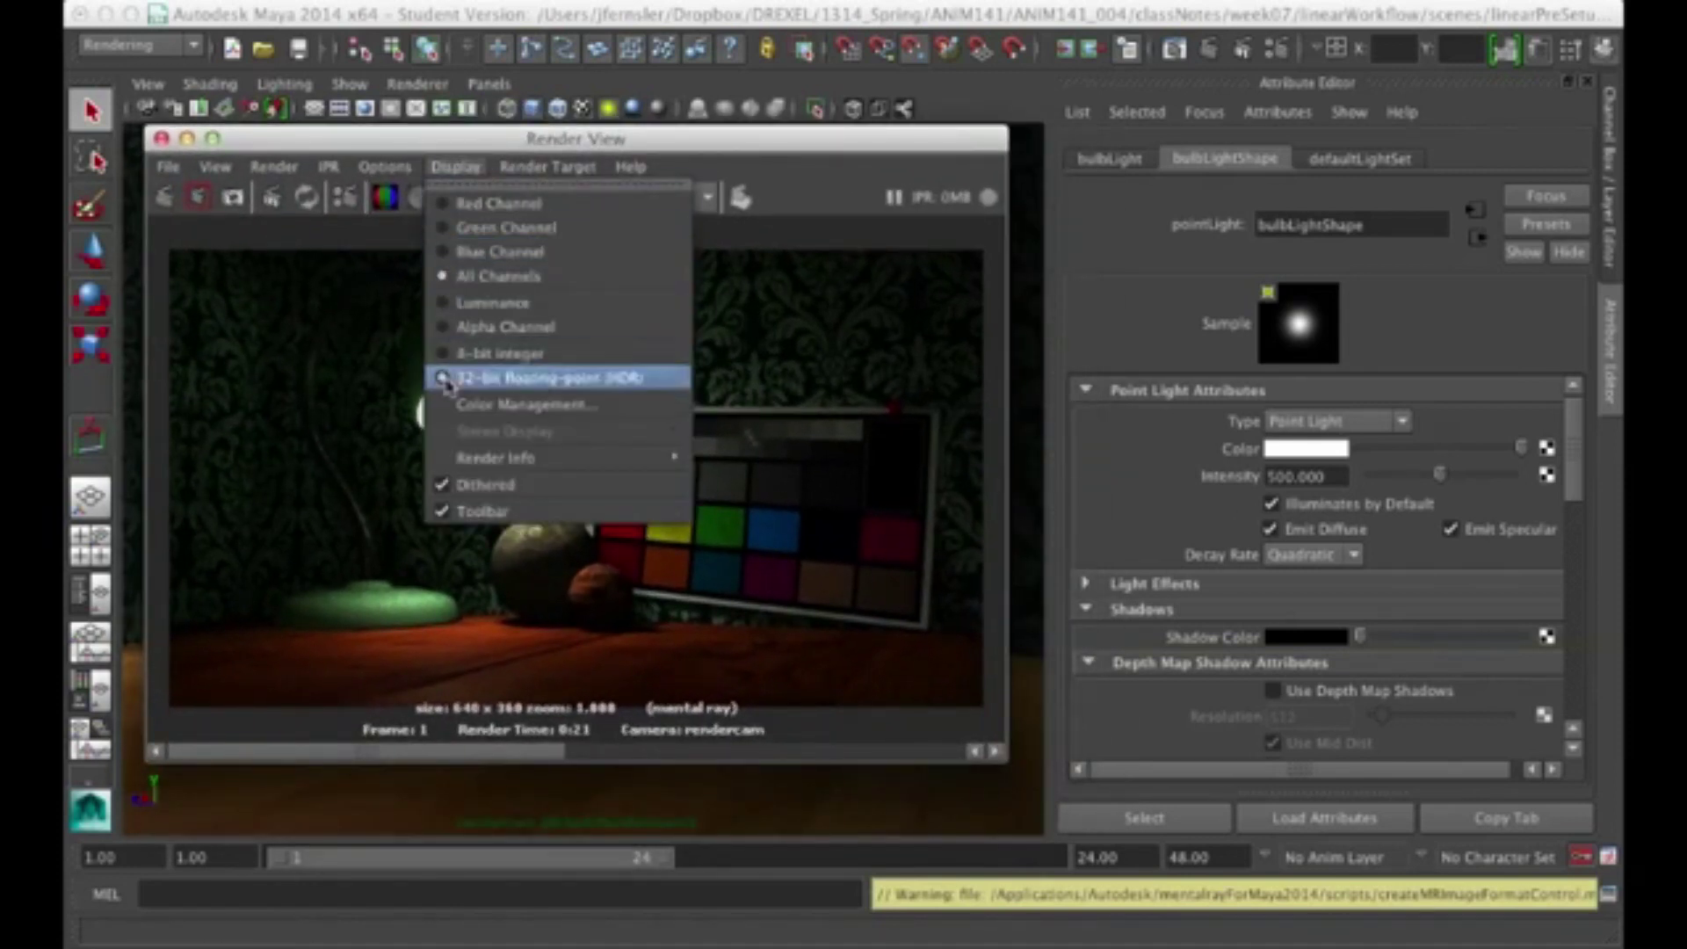
click(502, 406)
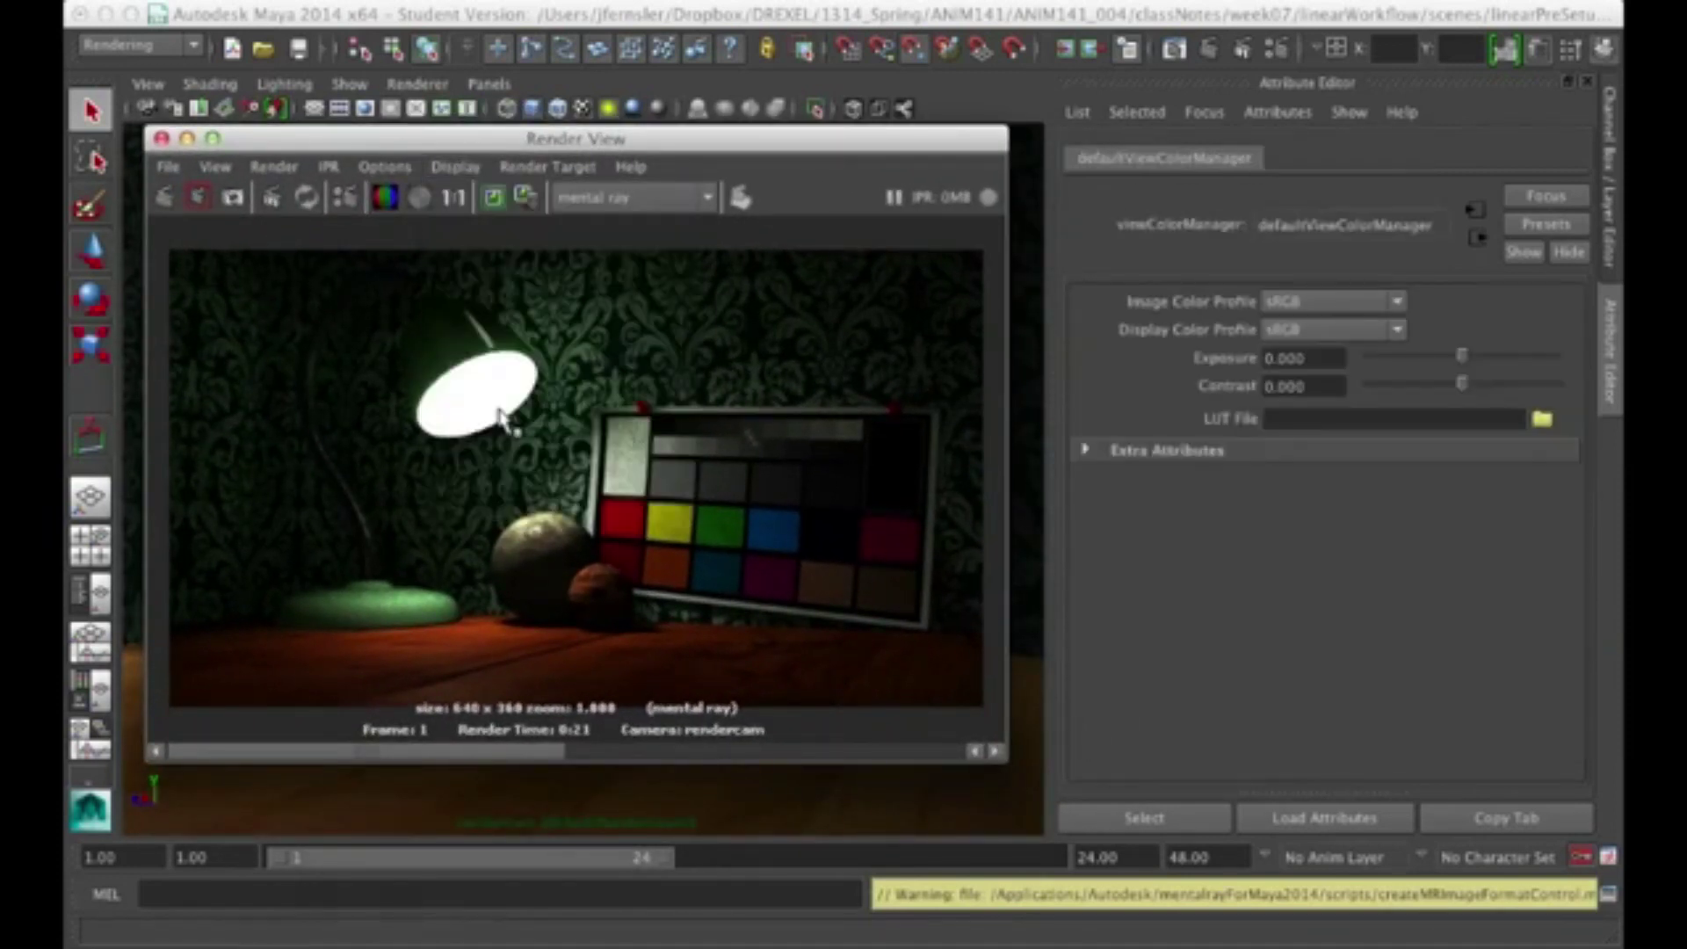
drag(852, 138, 884, 151)
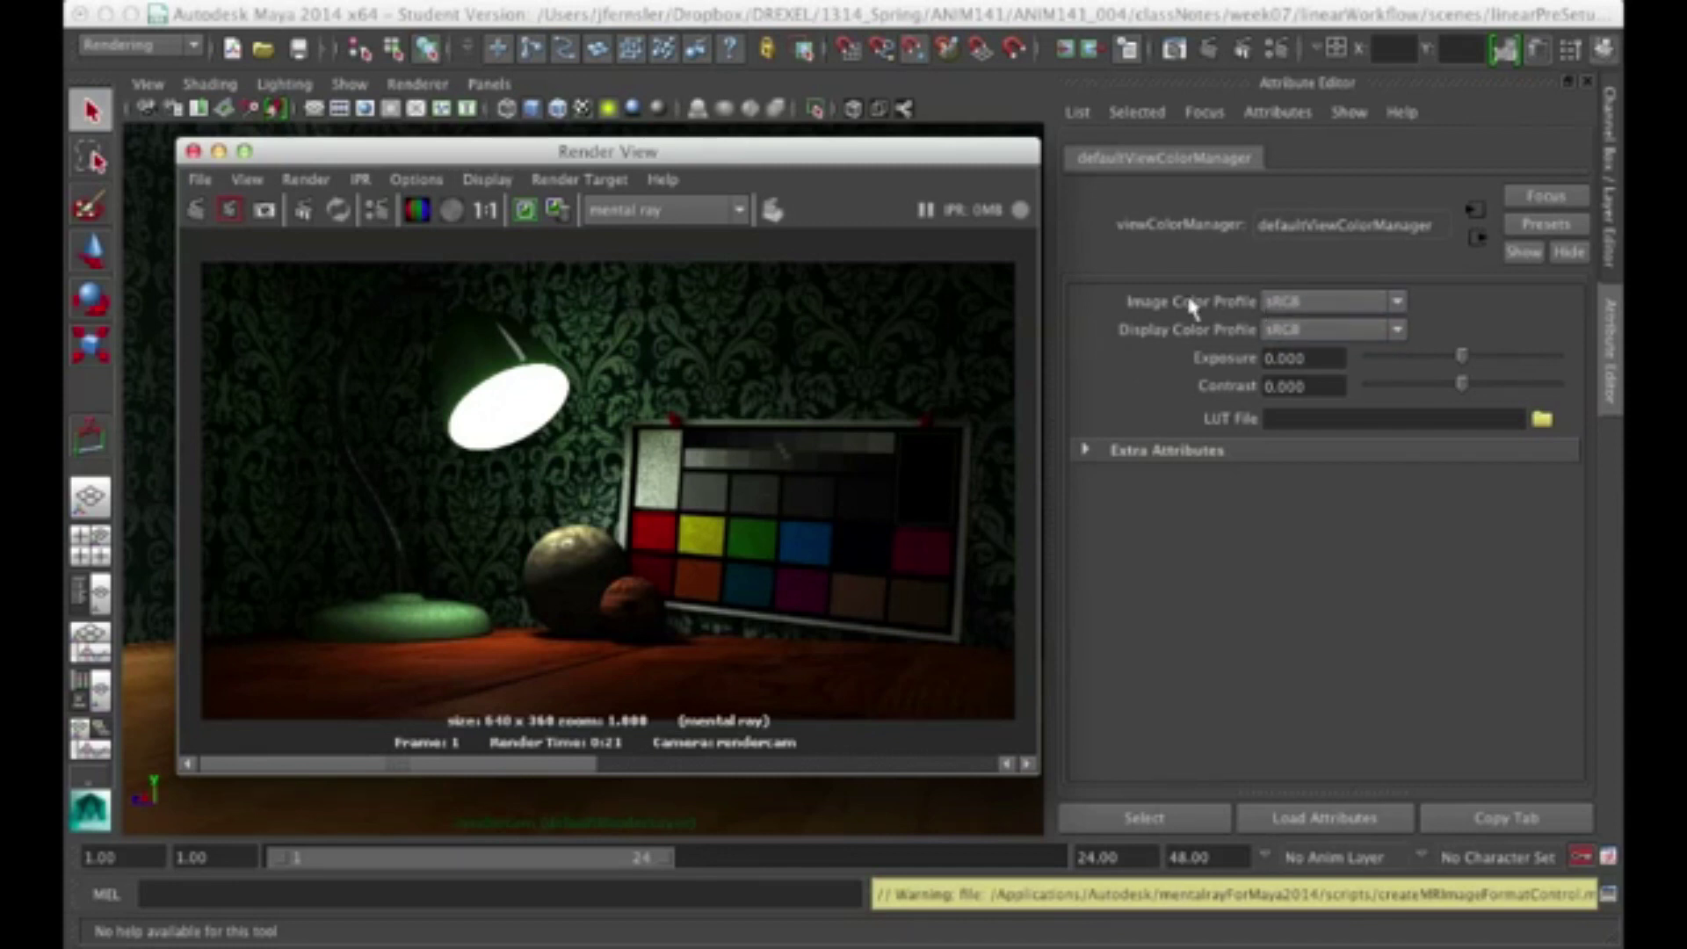
click(1334, 303)
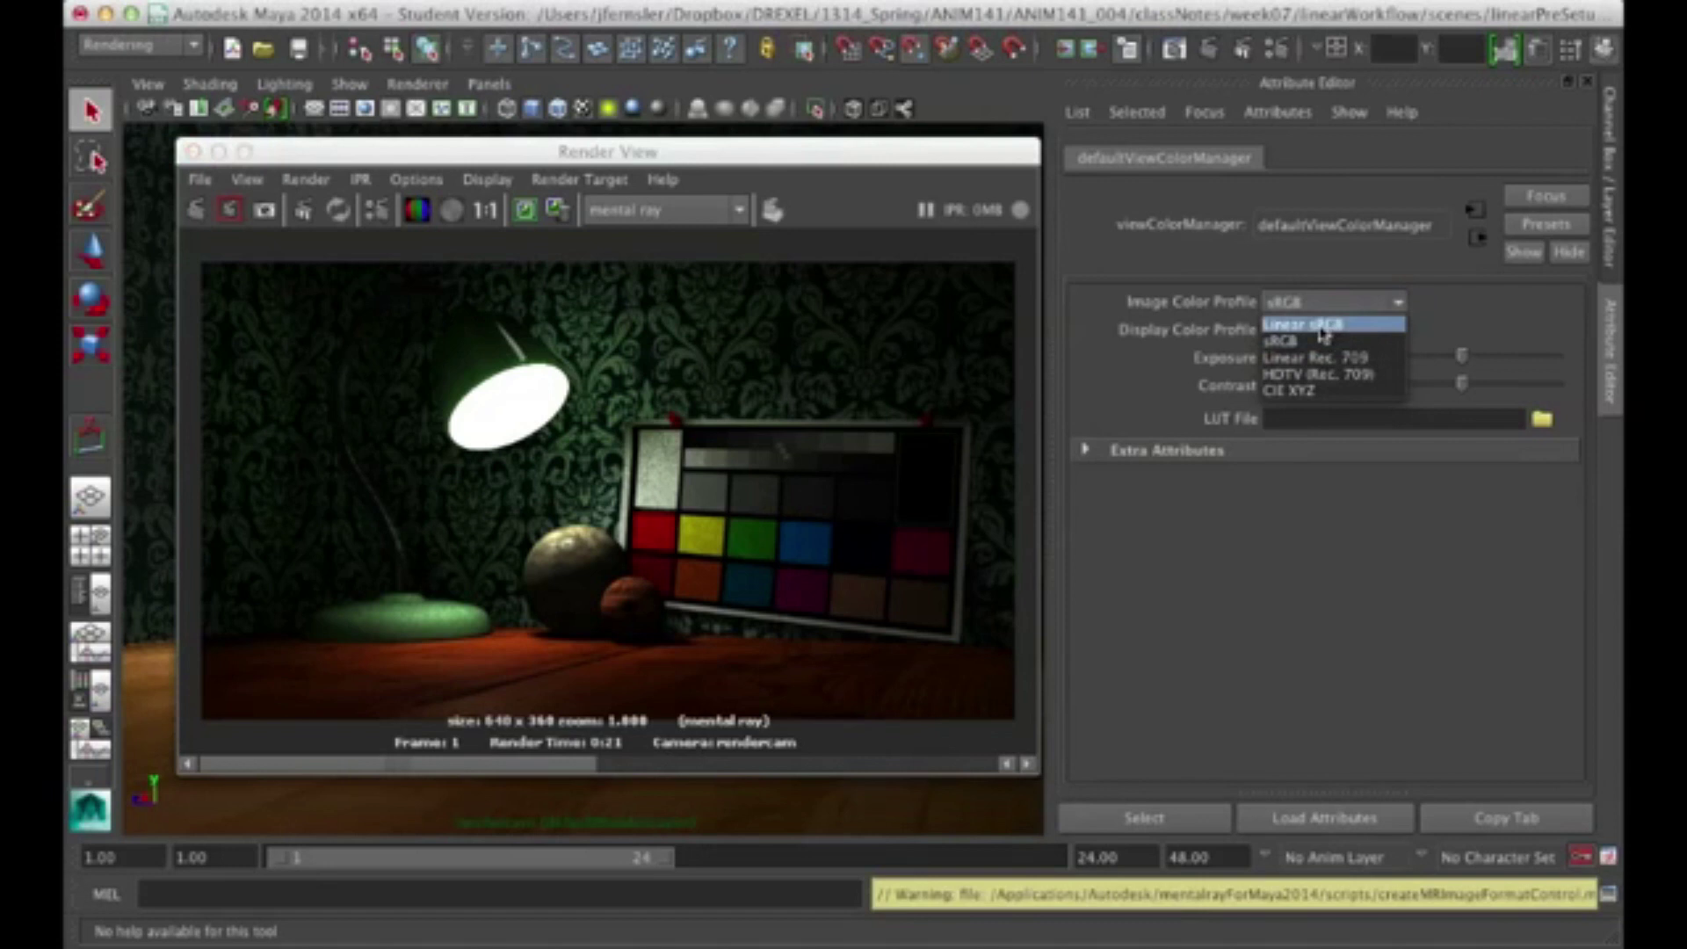
click(1313, 325)
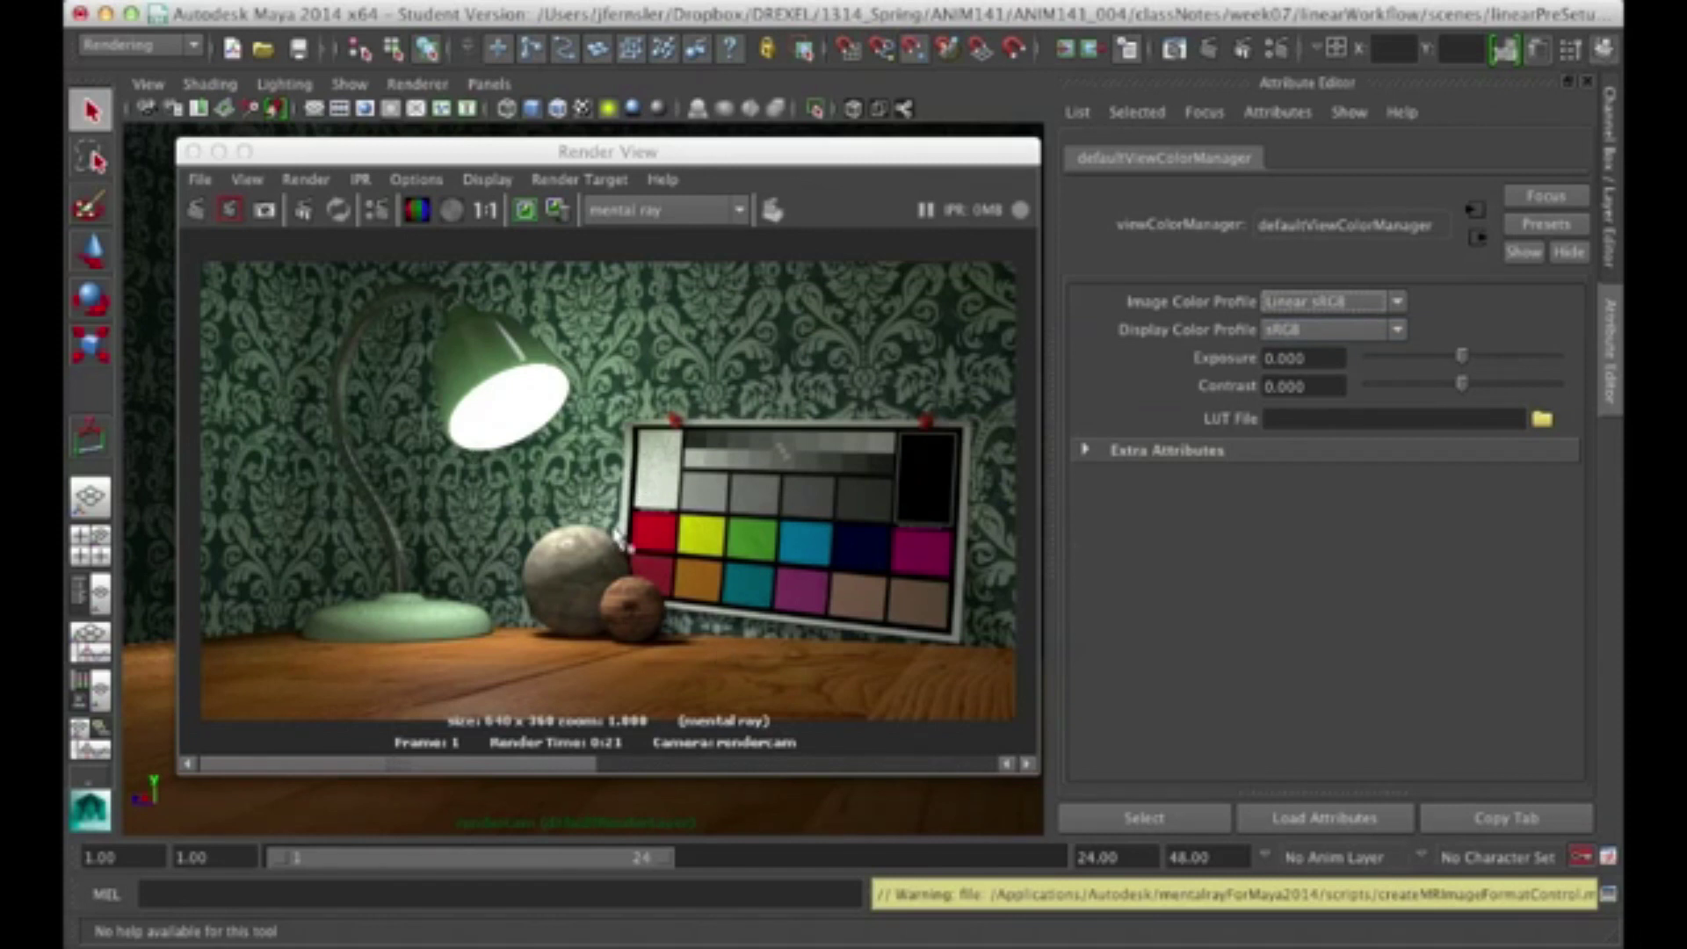
- Compare the stored render under the sRGB image color profile with the current render under Linear sRGB
click(639, 764)
drag(639, 761, 817, 753)
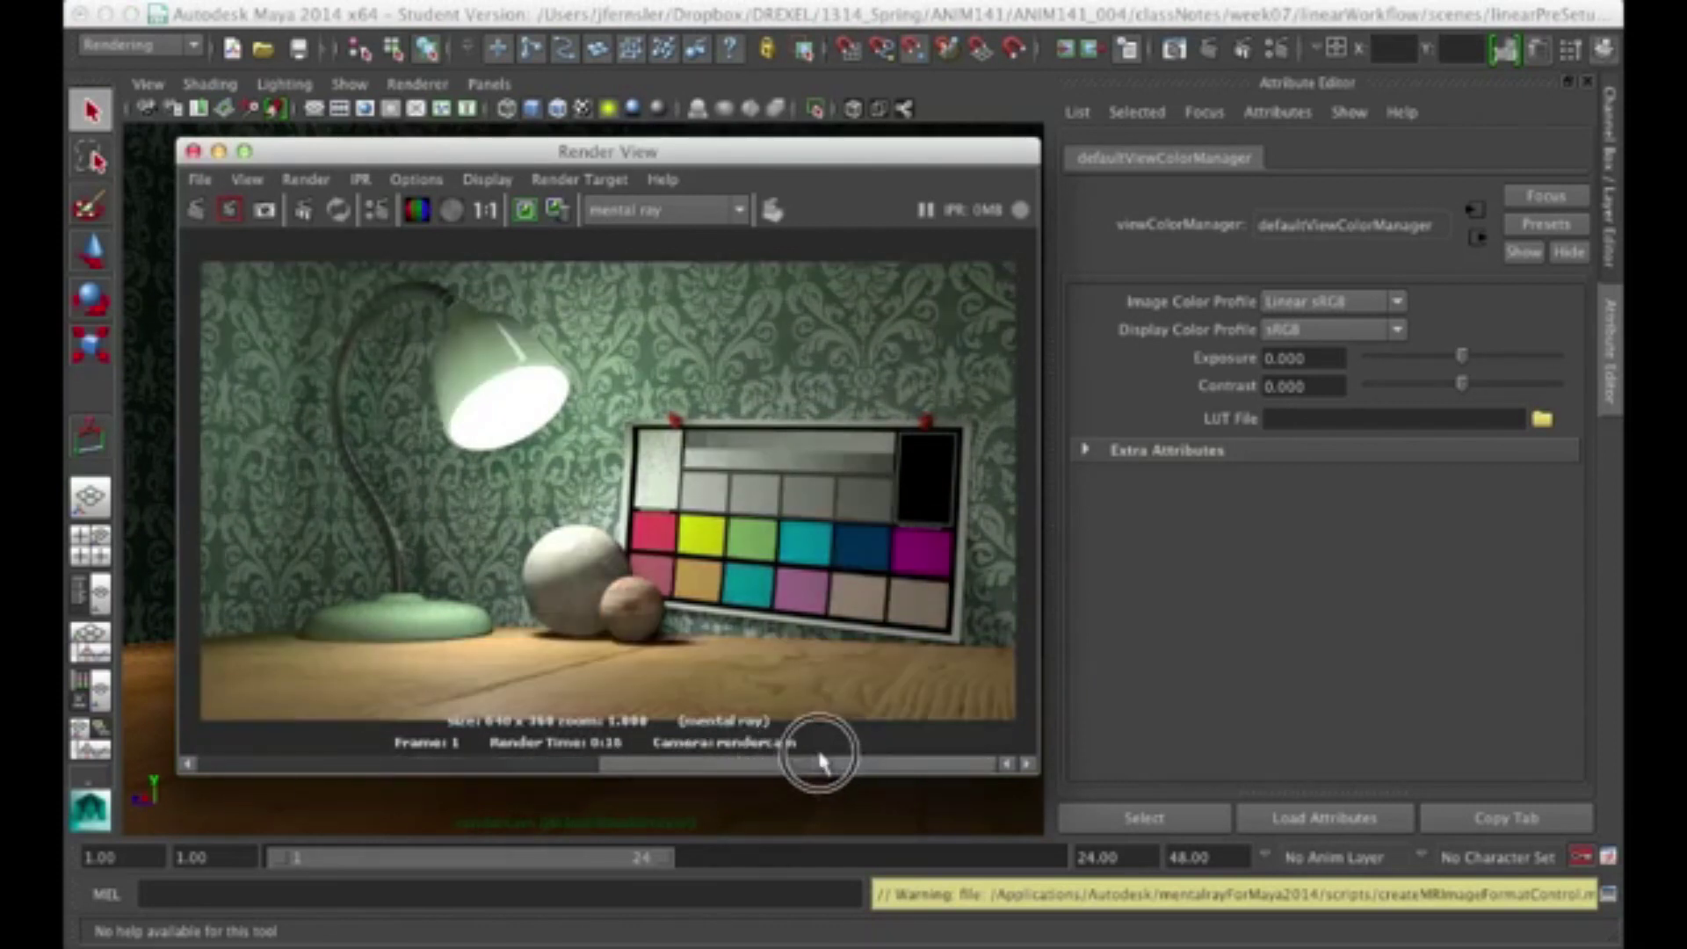
drag(1297, 330, 1361, 343)
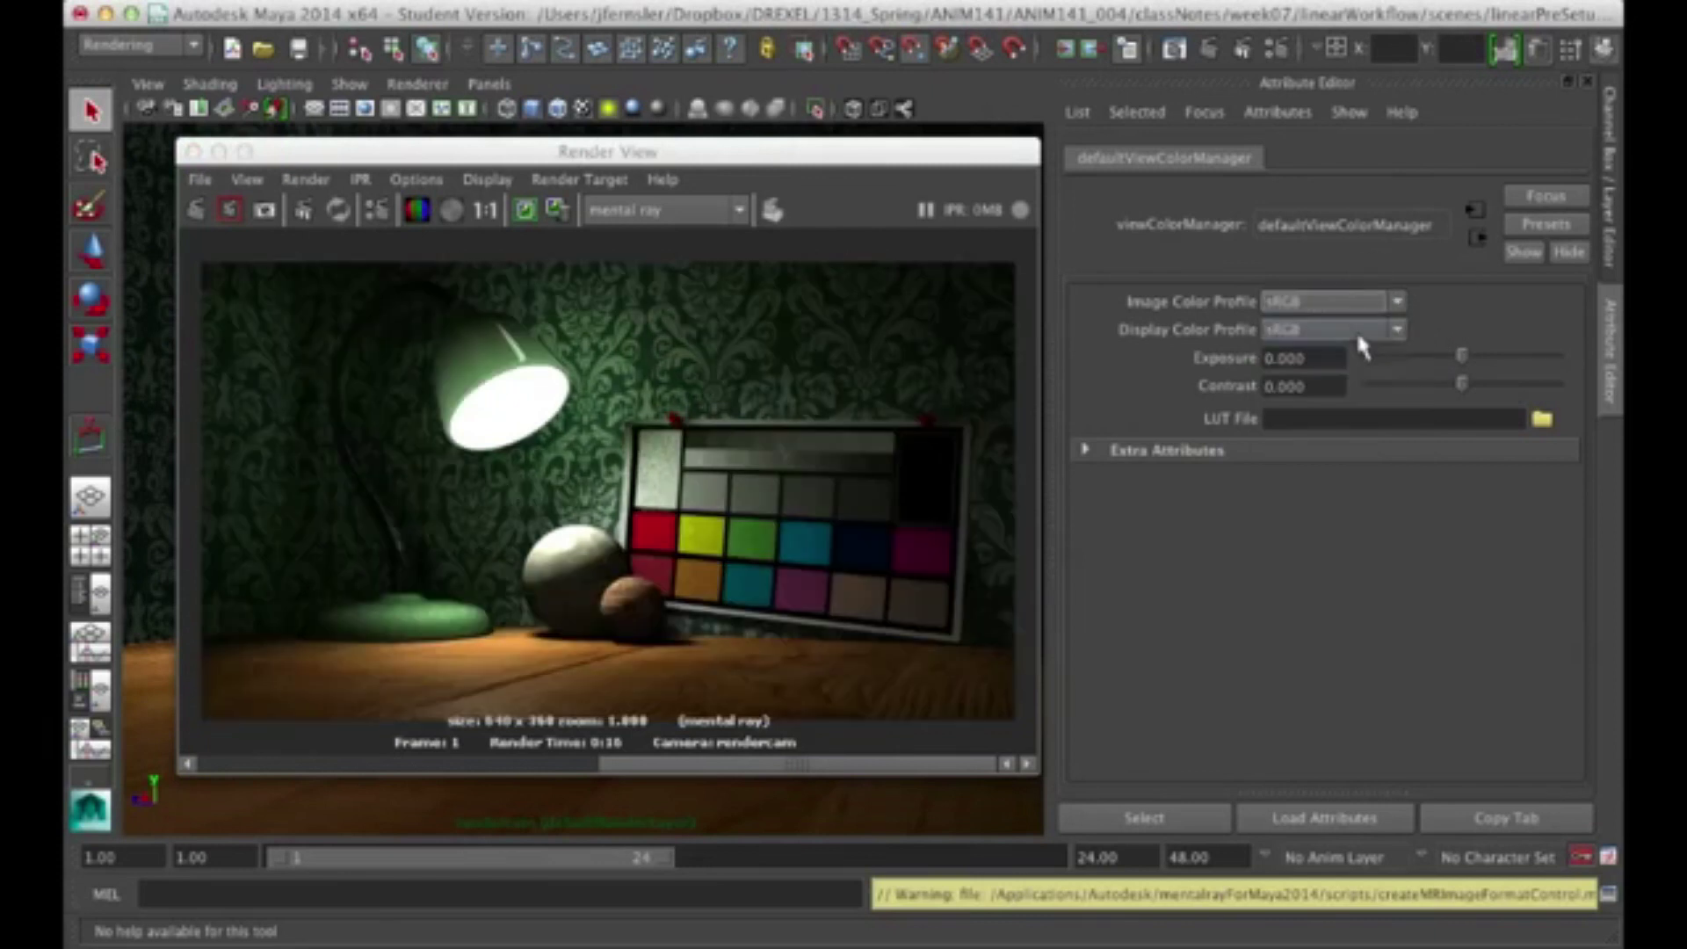
click(1325, 309)
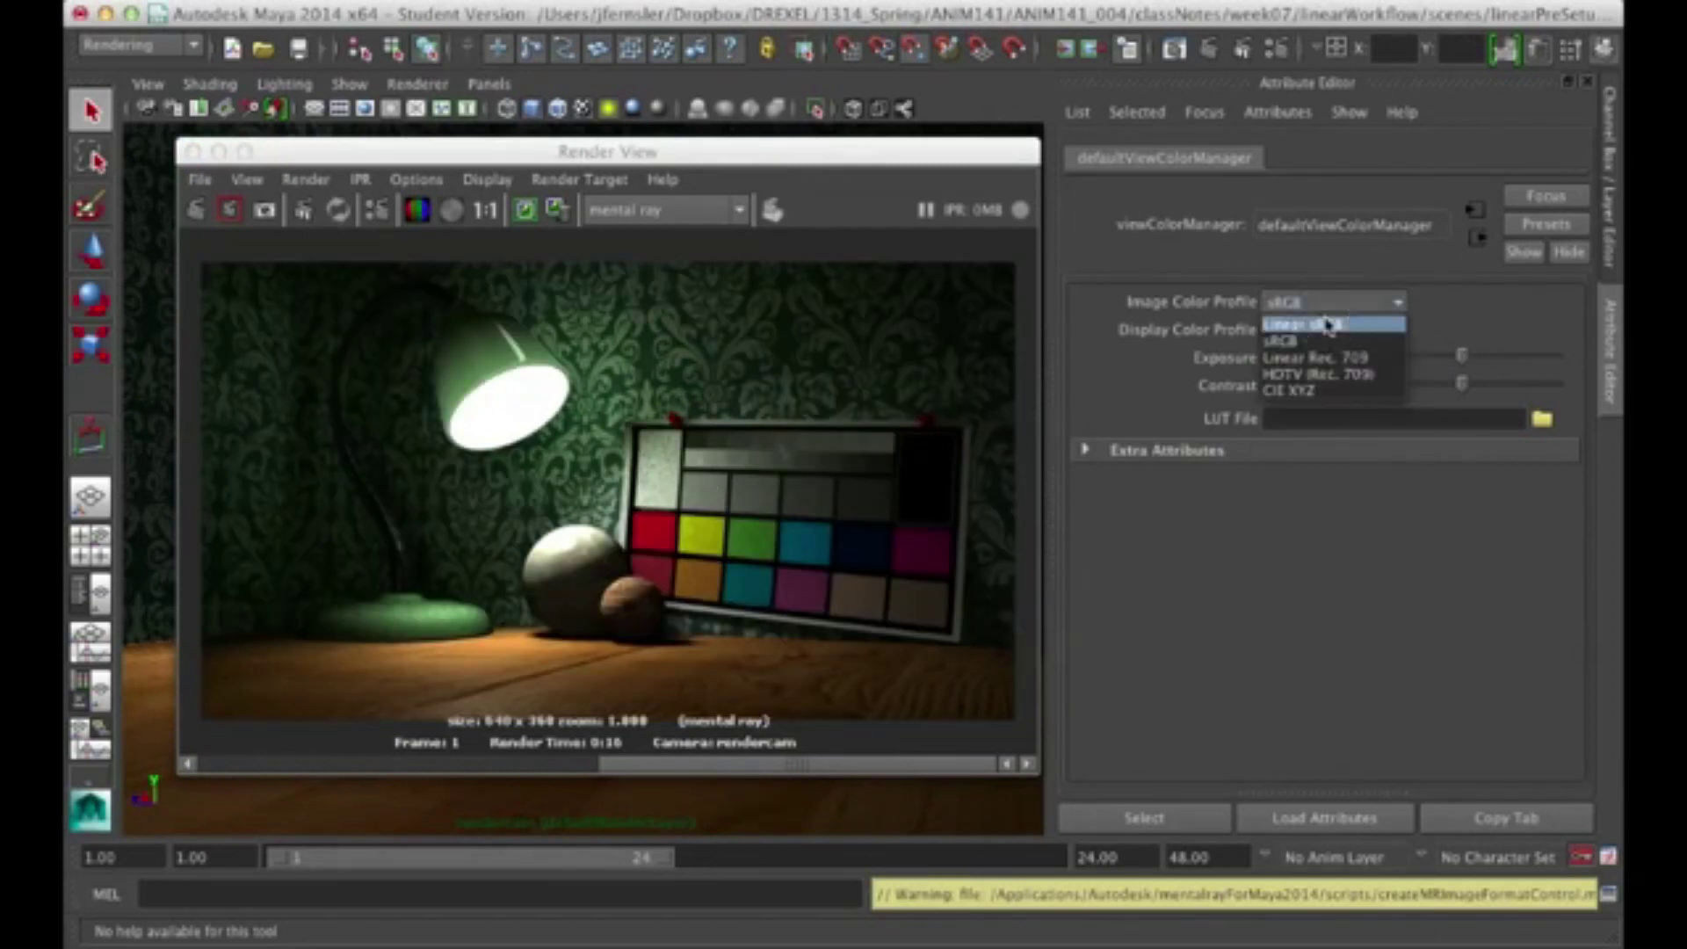
click(1326, 321)
drag(629, 761, 350, 773)
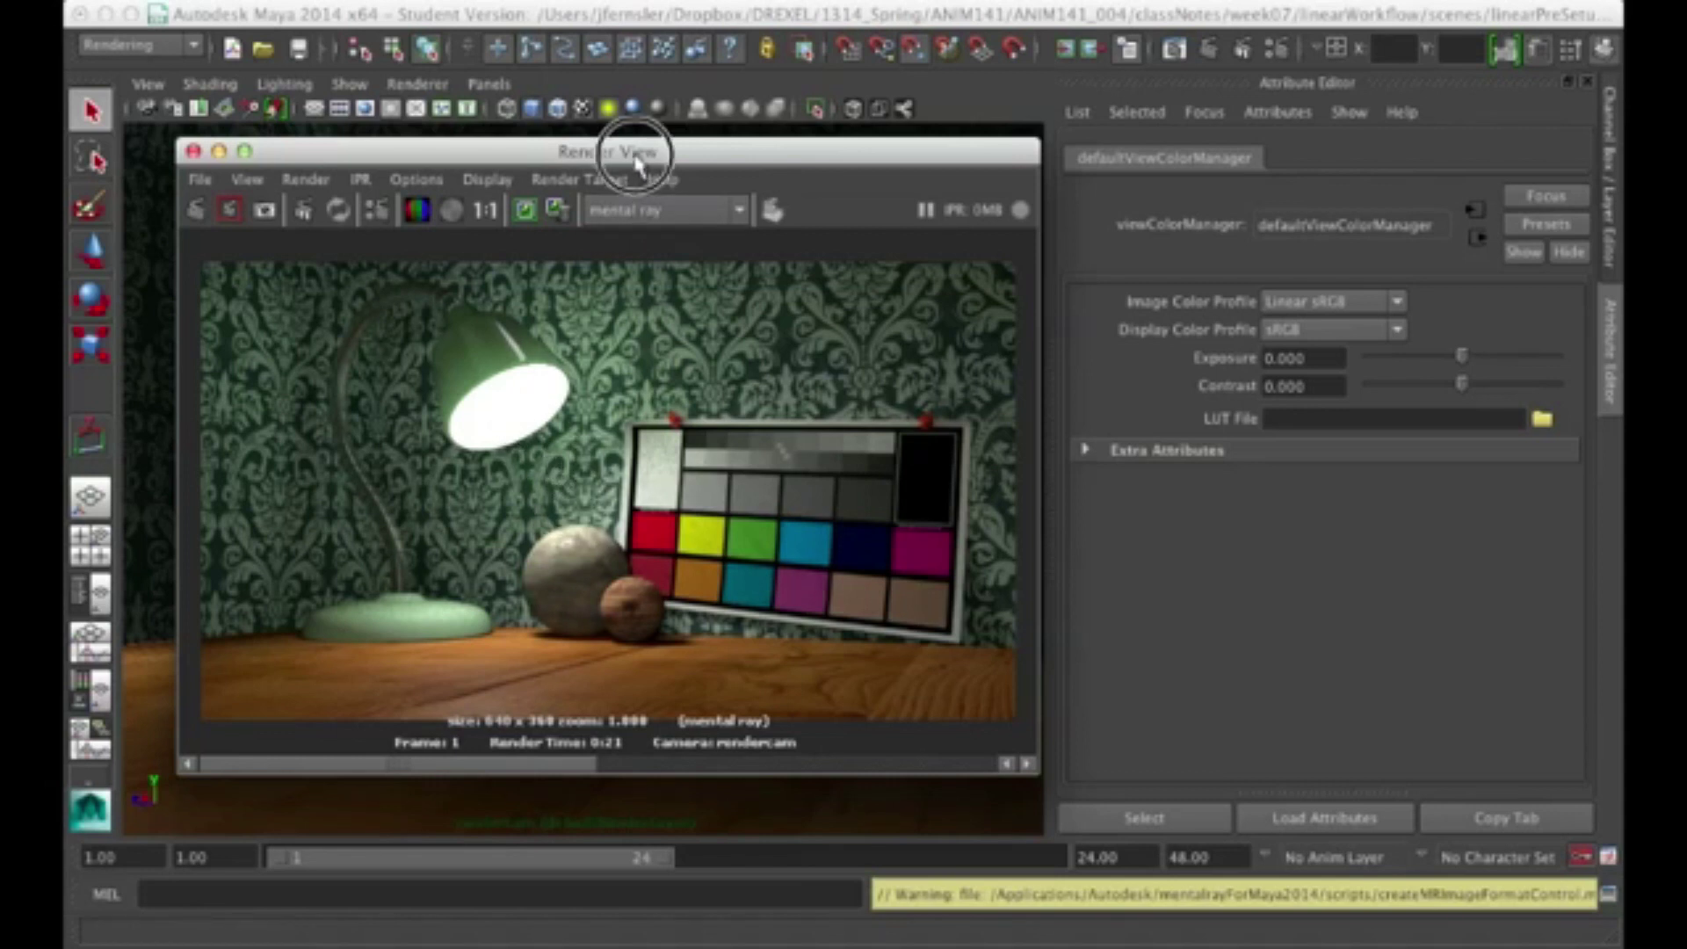
- Set the intensity of the bulb light to 350 and that of the shade light to 80
drag(638, 153, 608, 188)
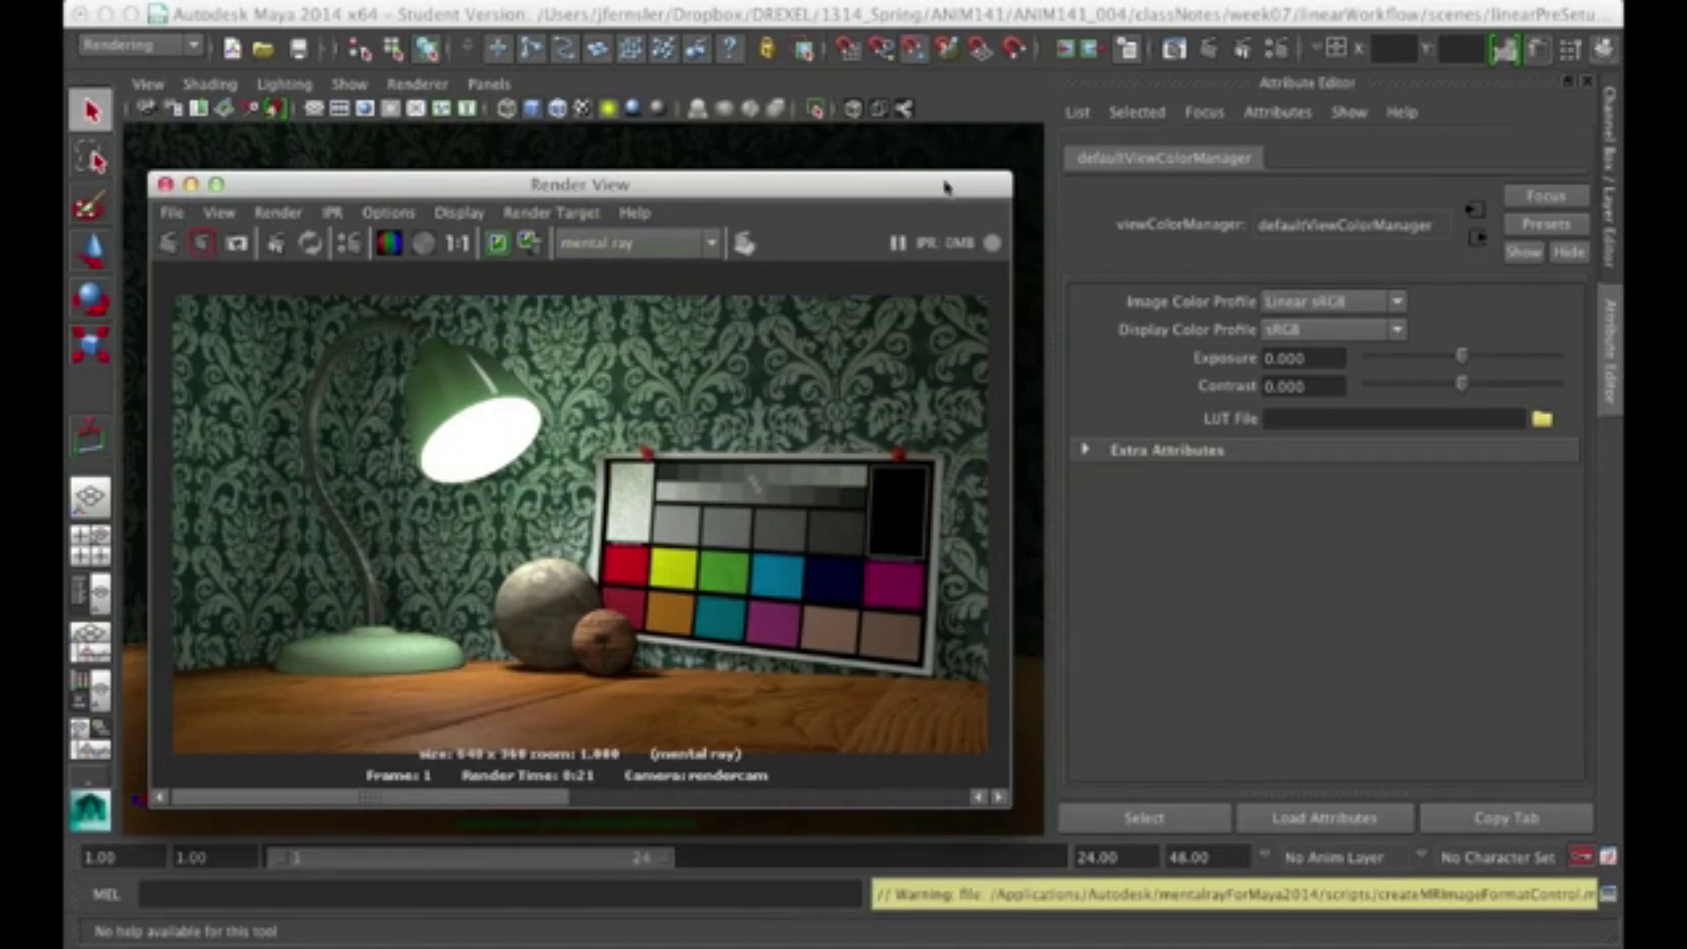
drag(949, 187, 967, 156)
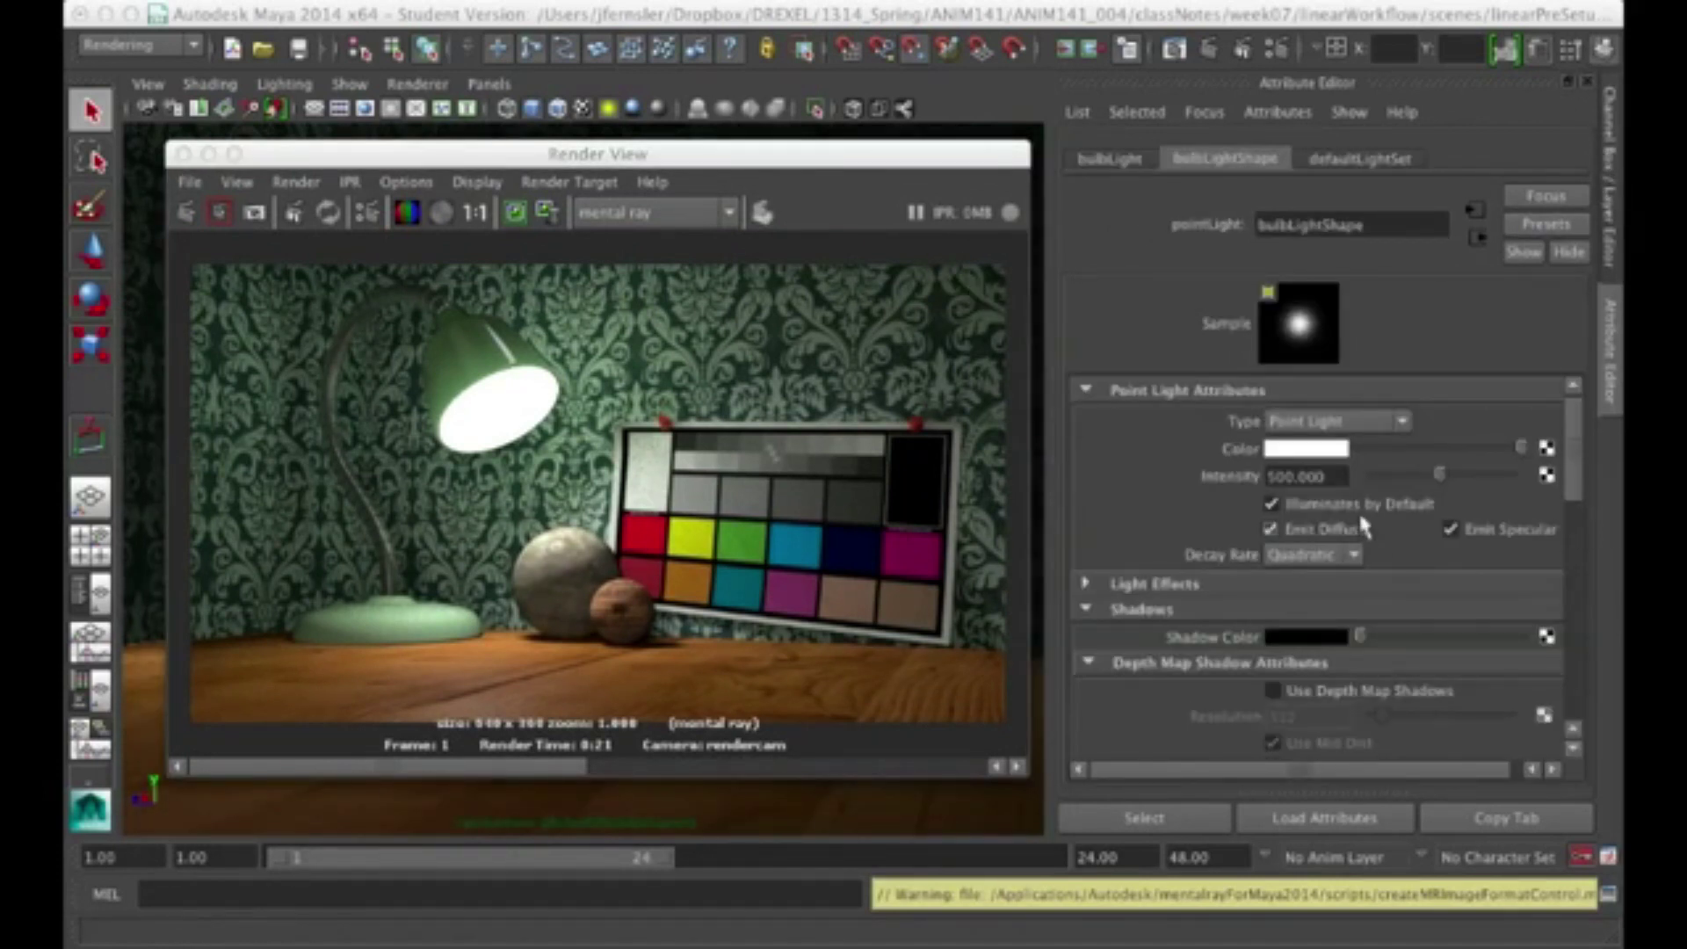
double_click(1323, 475)
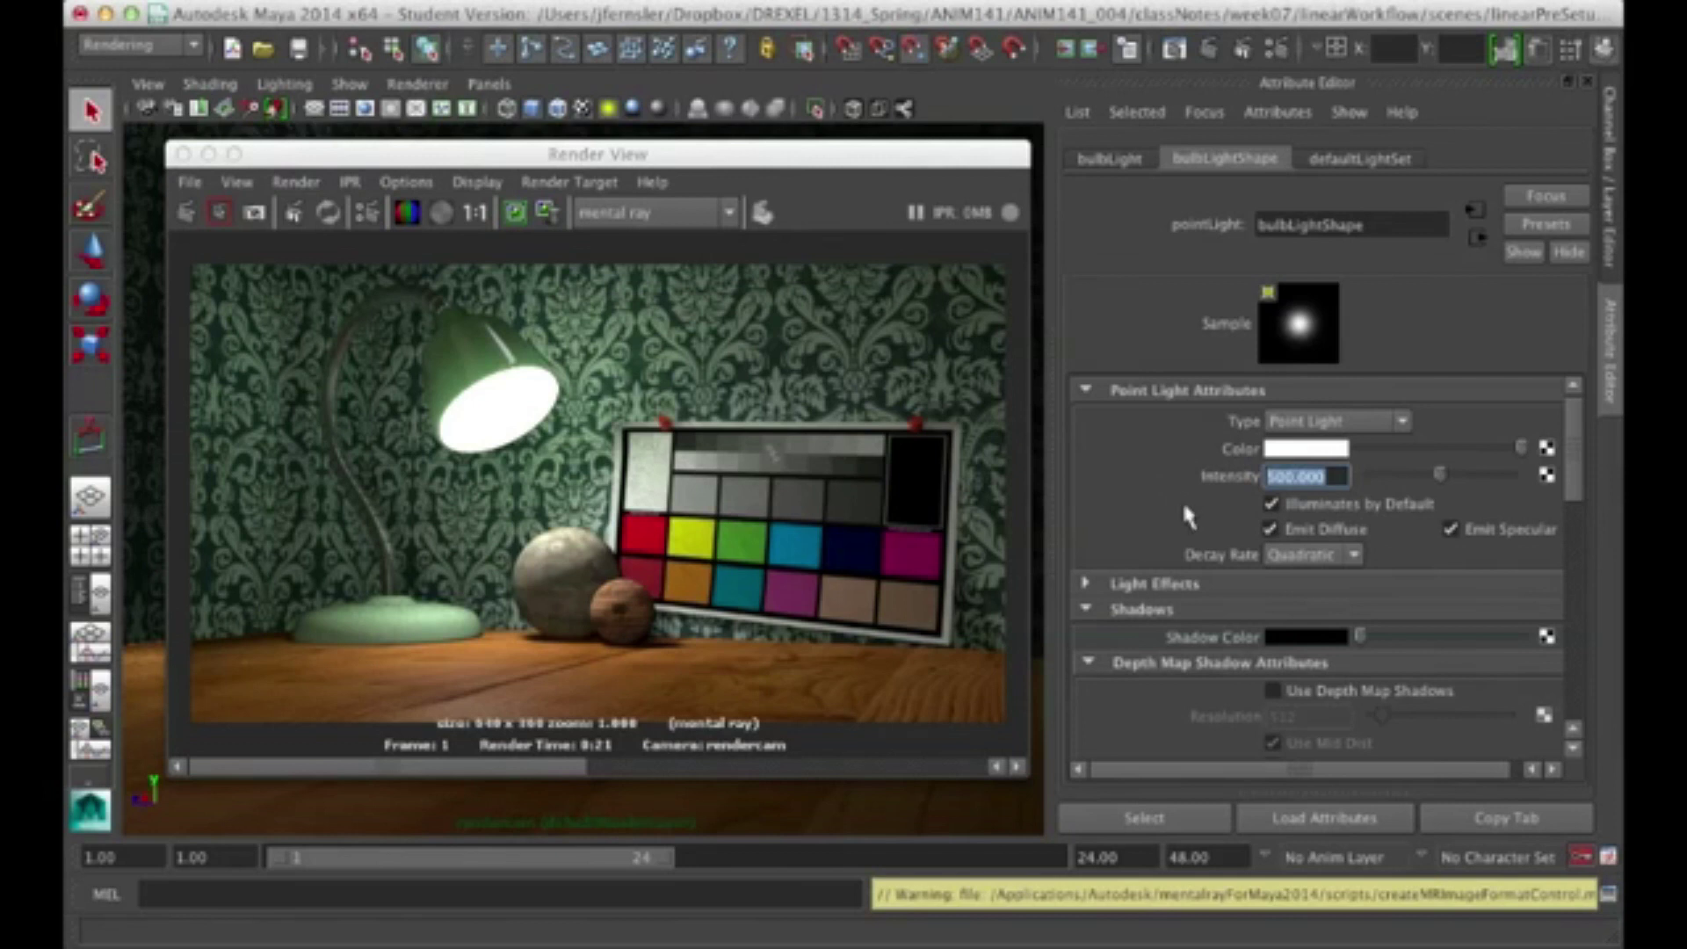
text(350)
key(Return)
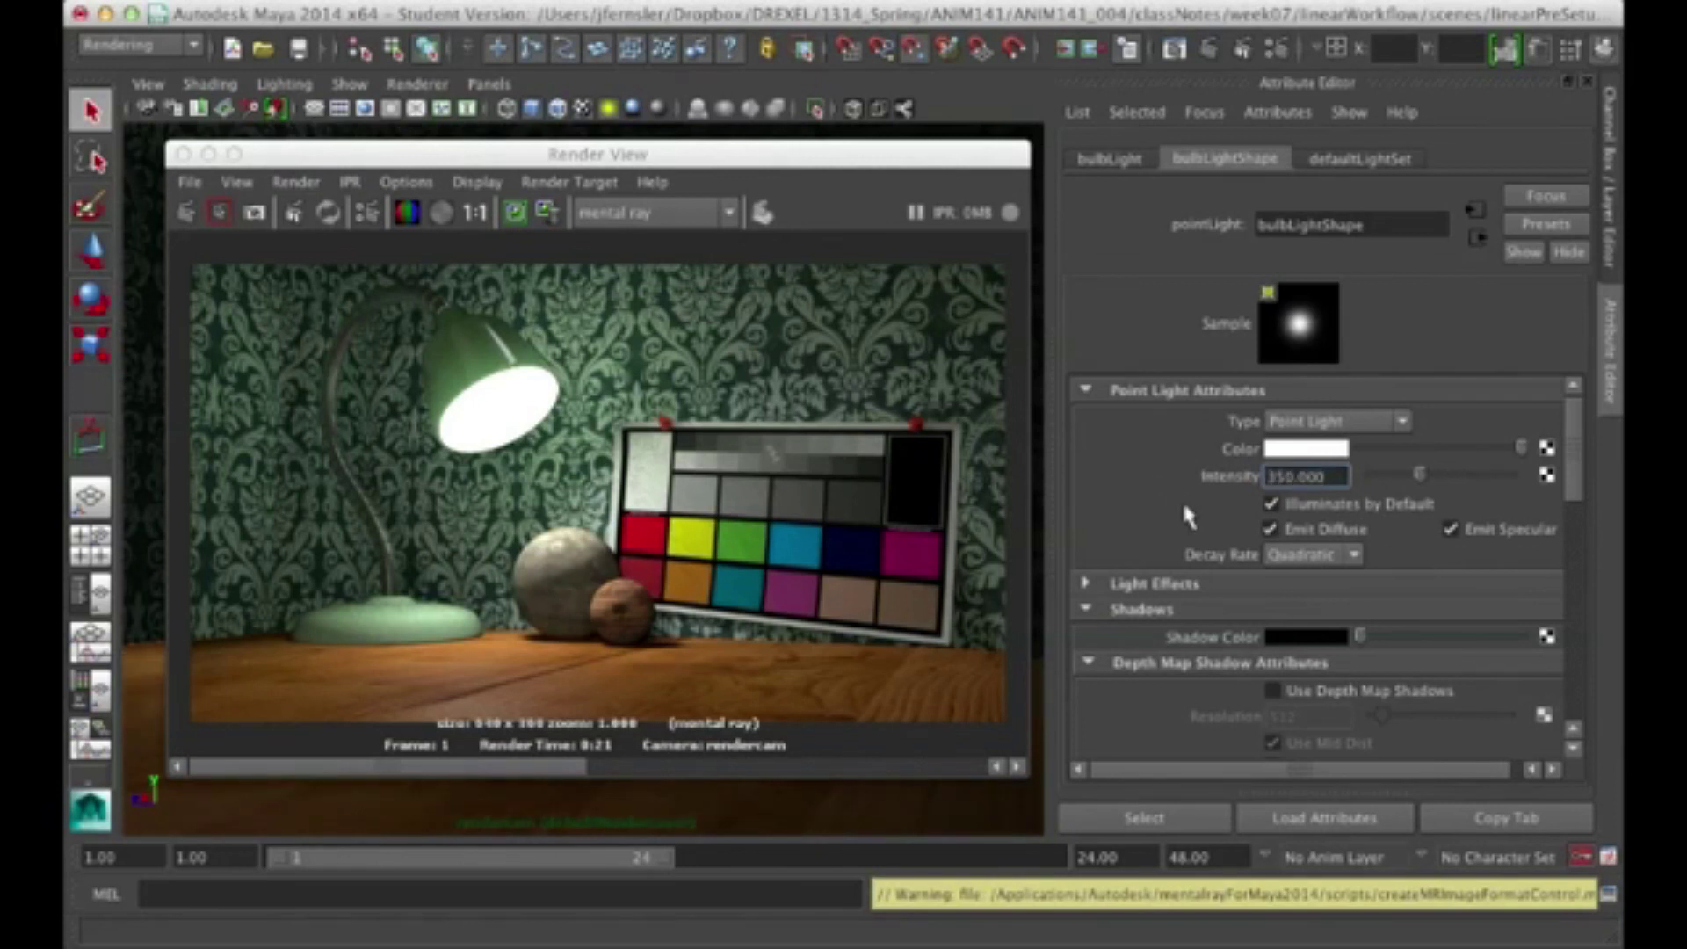
double_click(1332, 475)
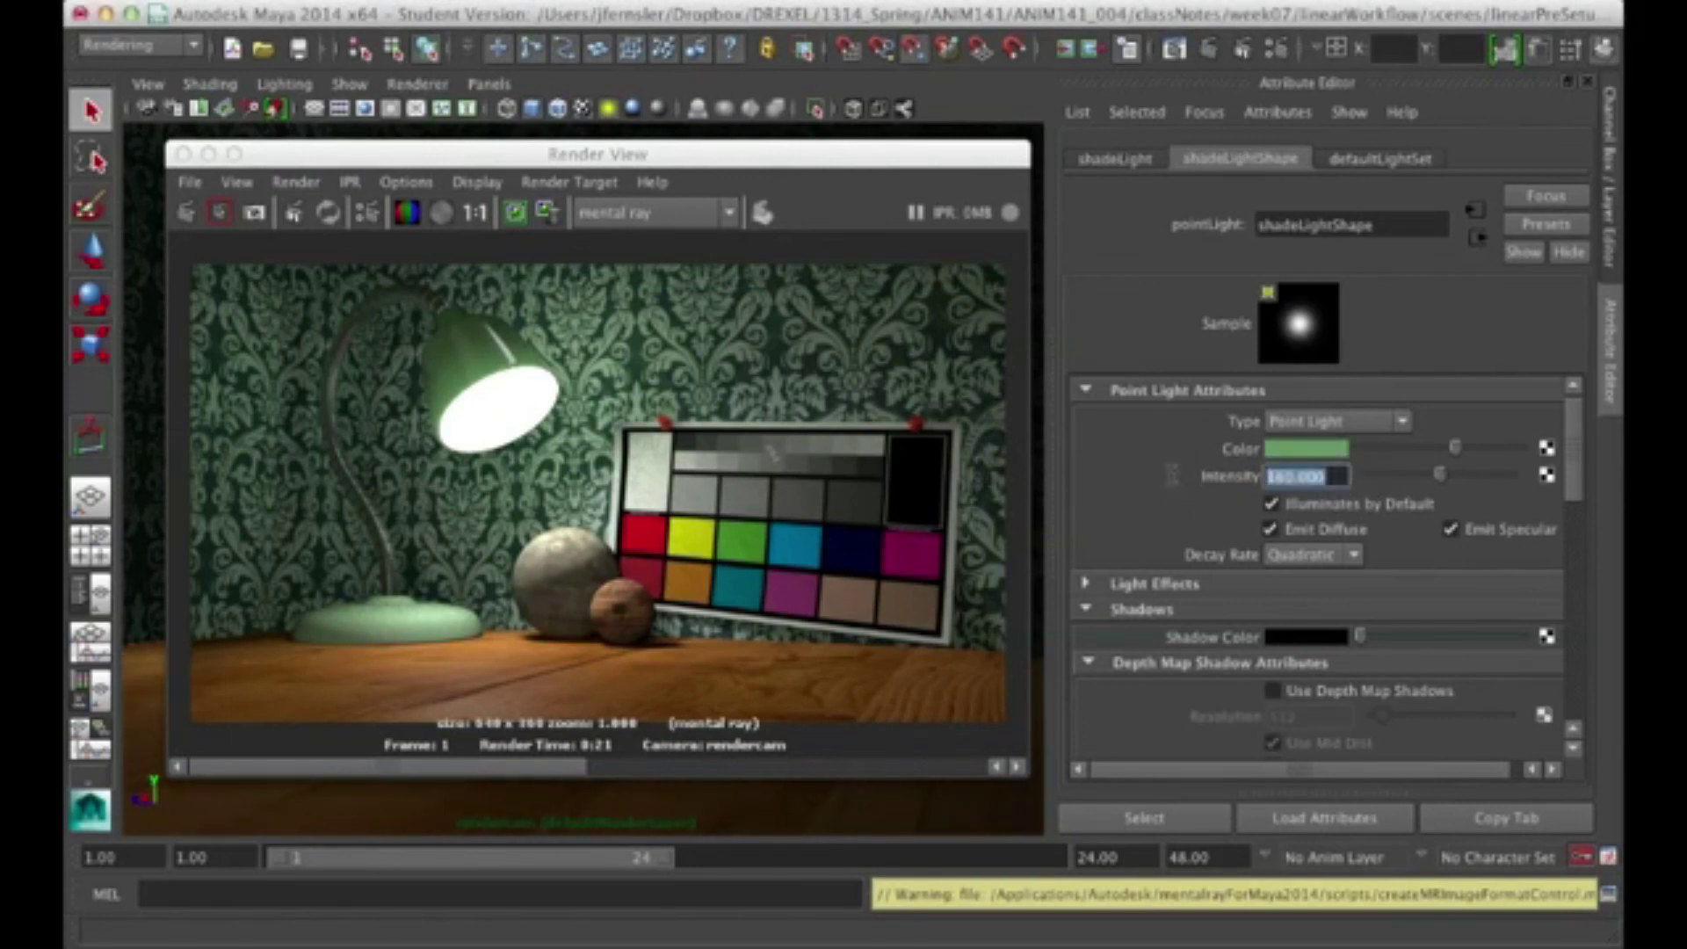
text(80)
key(Return)
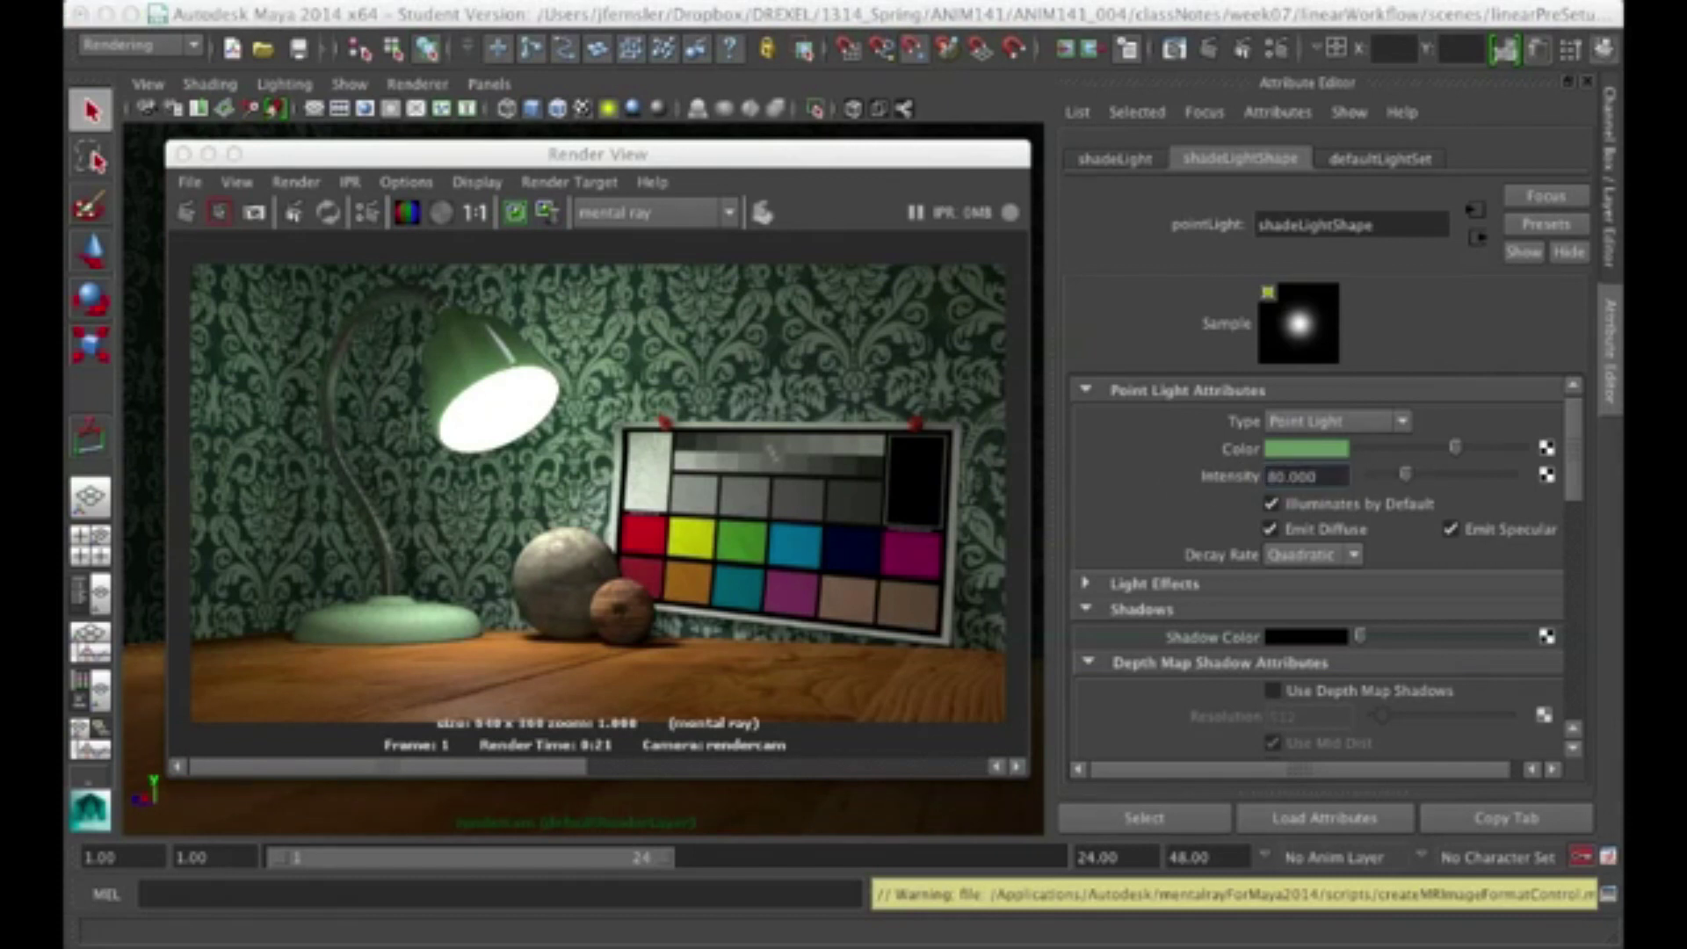
- Set the fill spot light's intensity to 250
click(1574, 425)
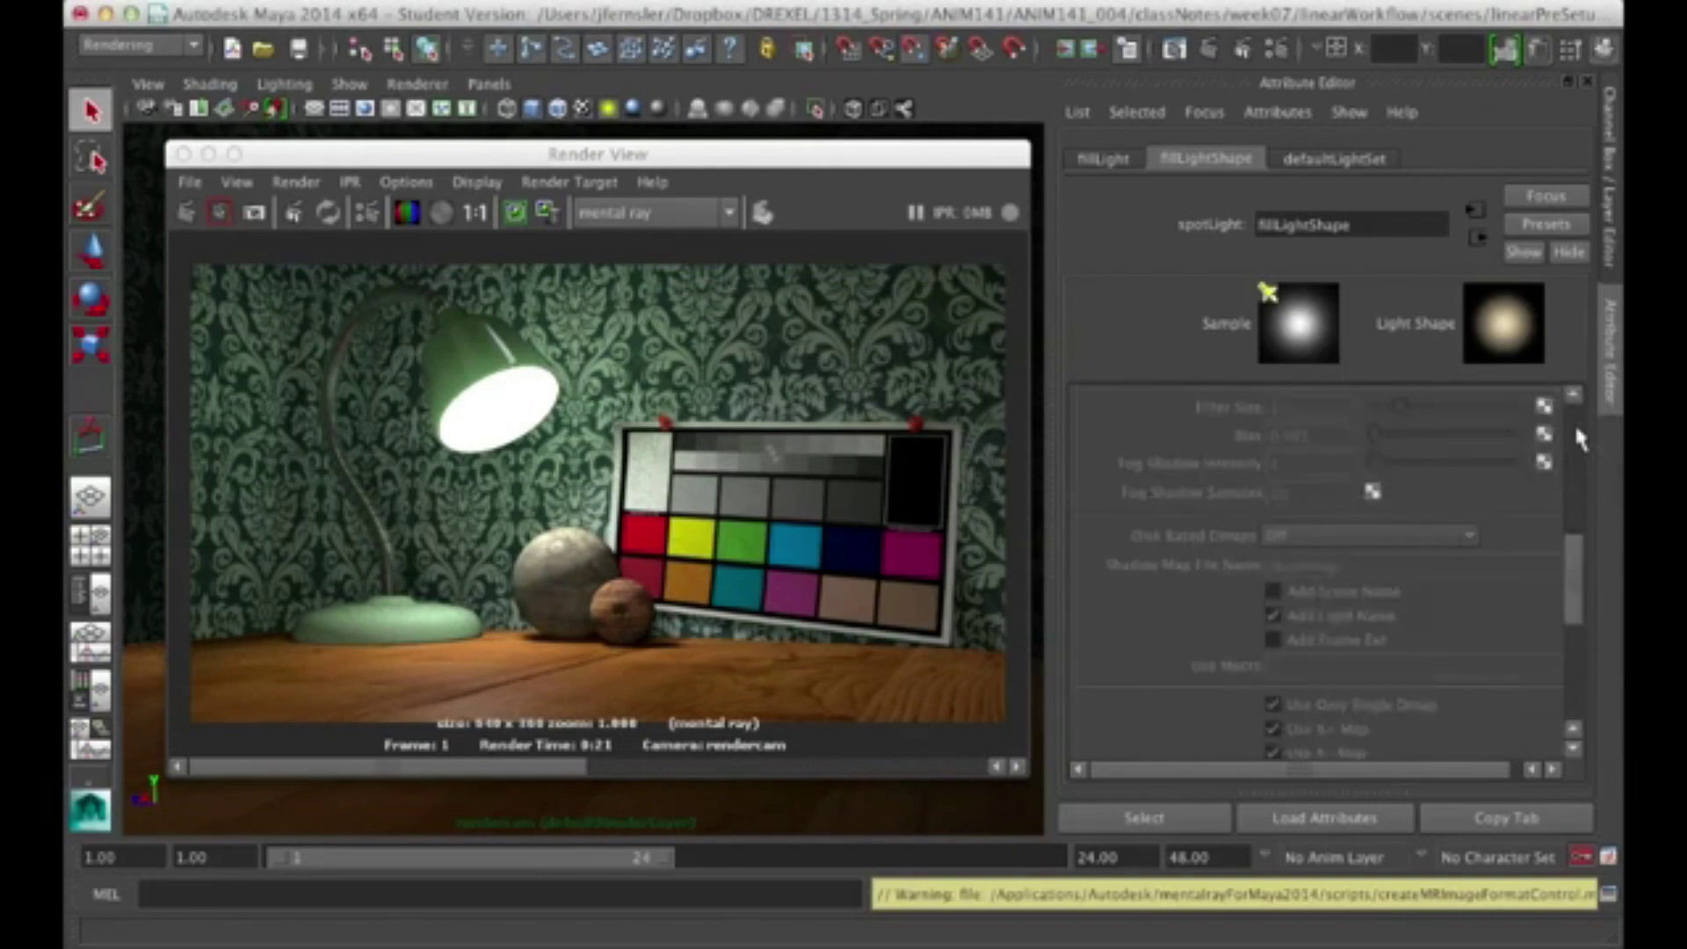
double_click(1295, 481)
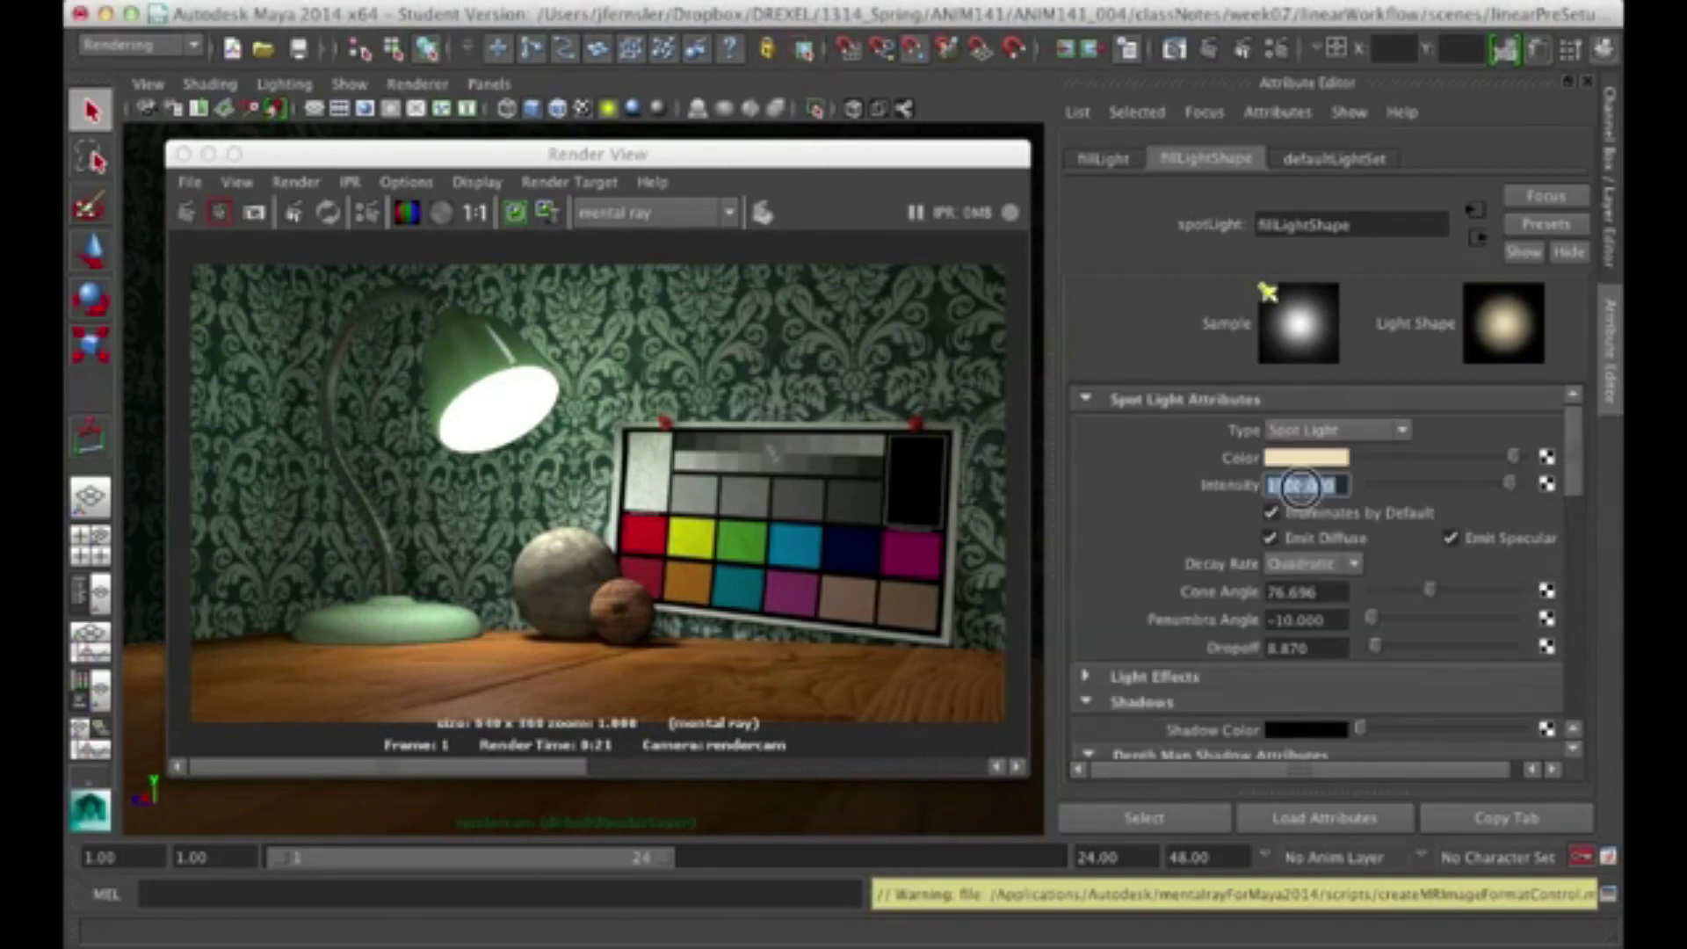
text(250)
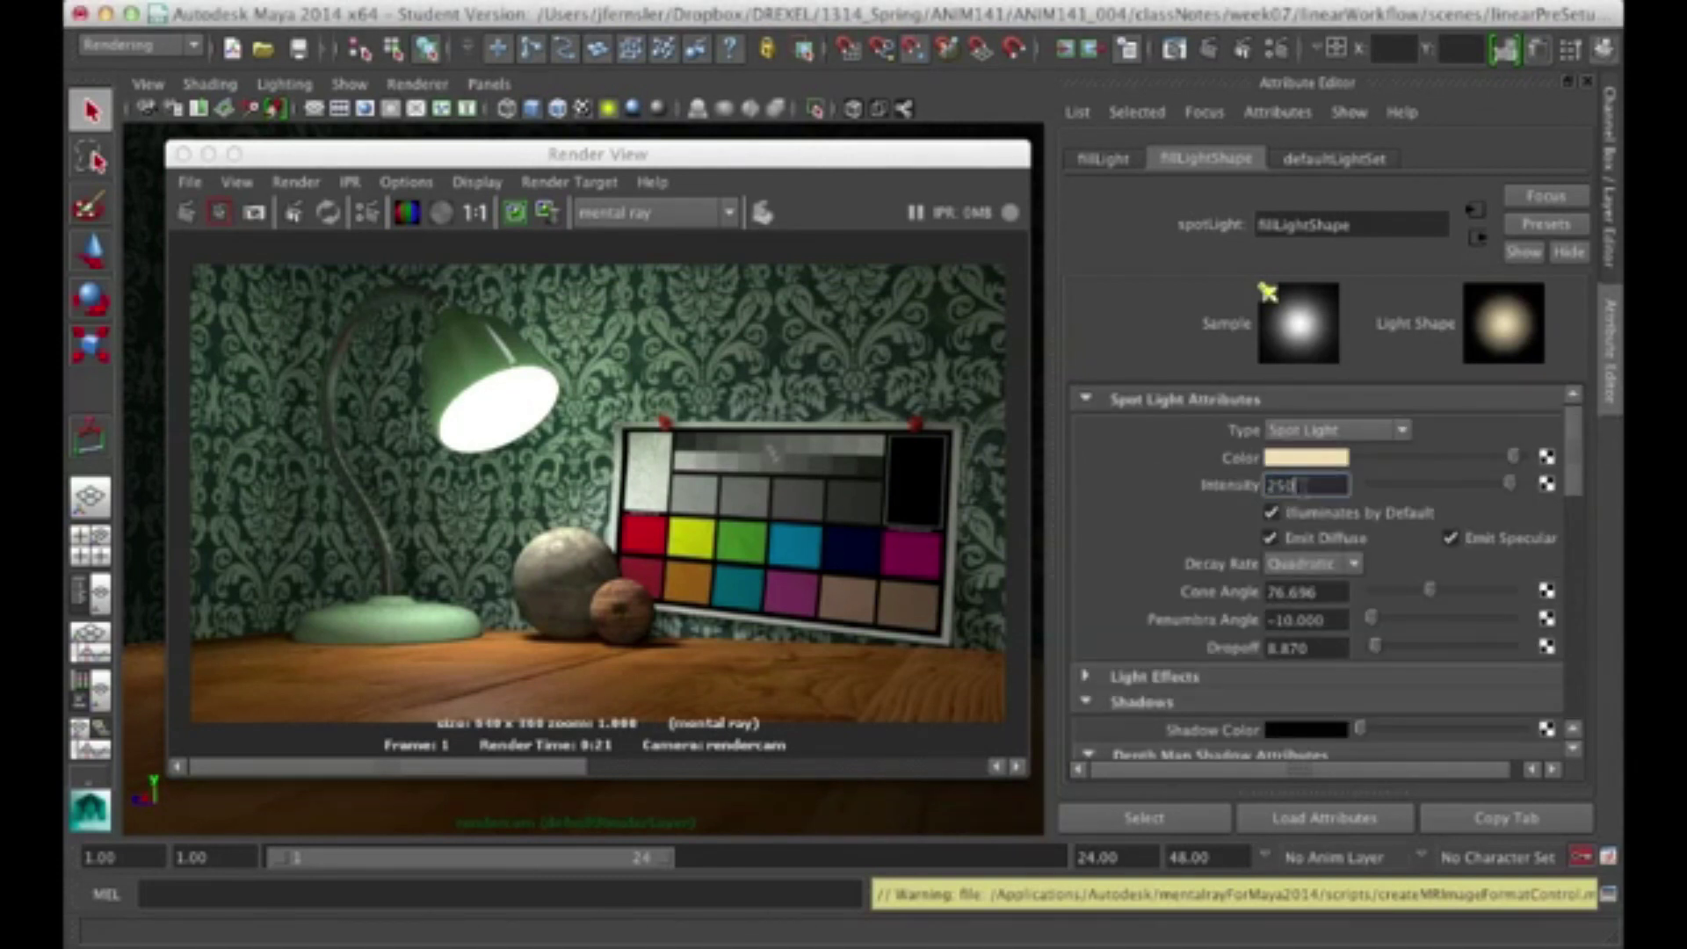
key(Return)
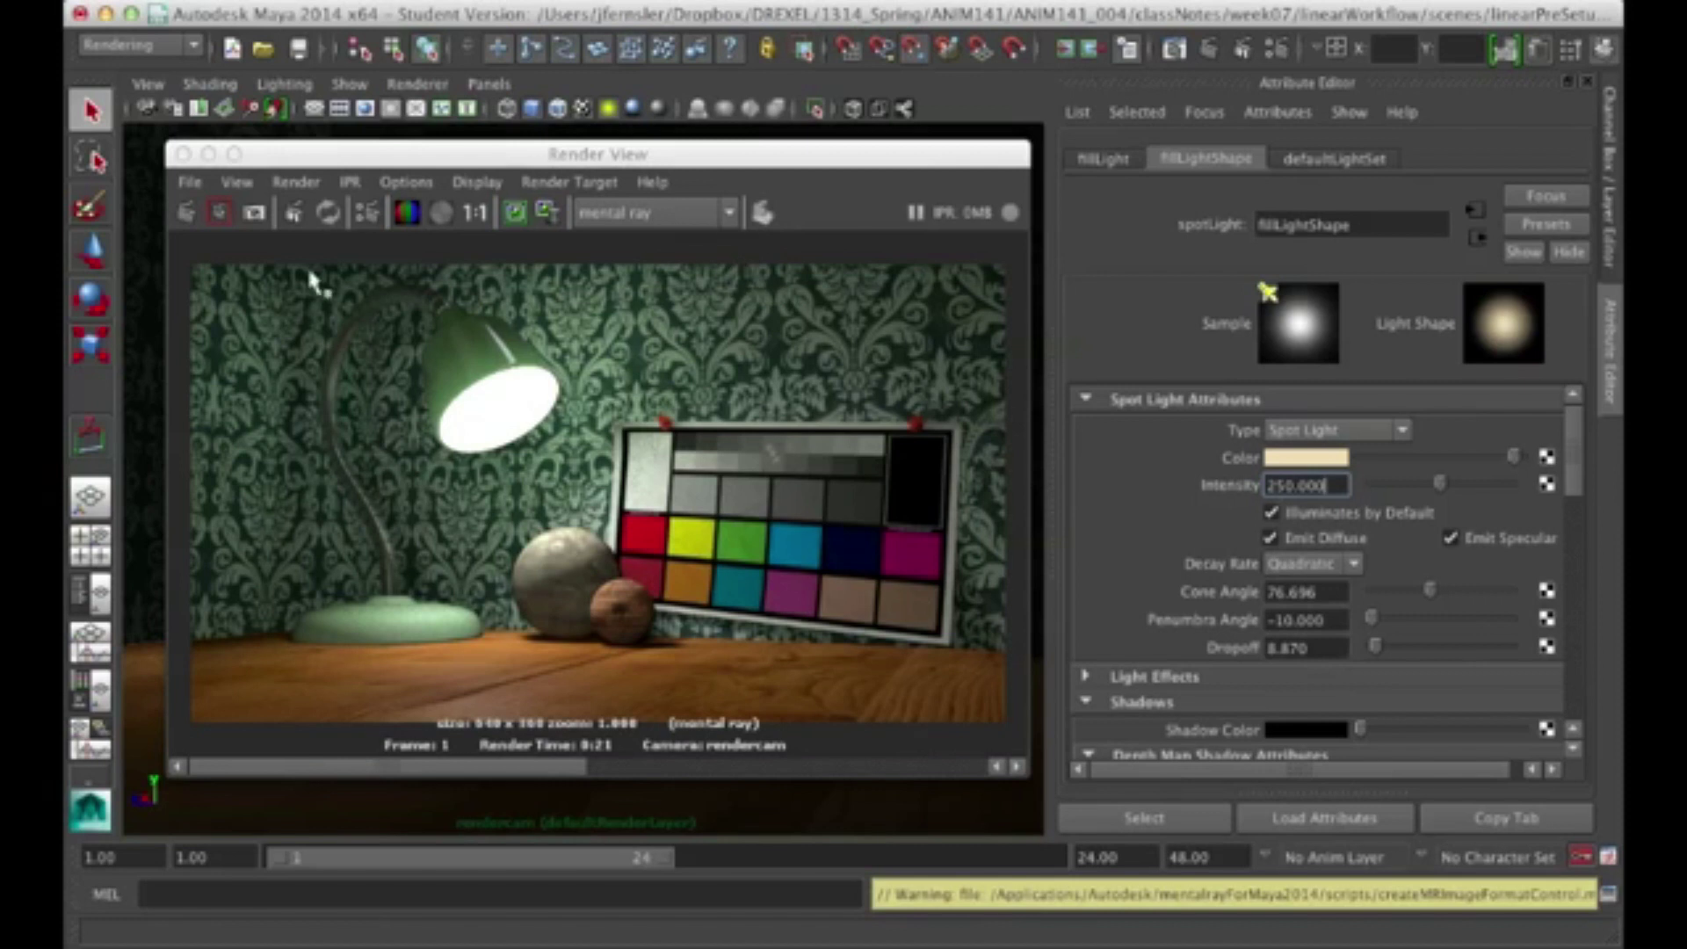
- Render the scene with the adjusted light intensities, then close the Render View
click(187, 213)
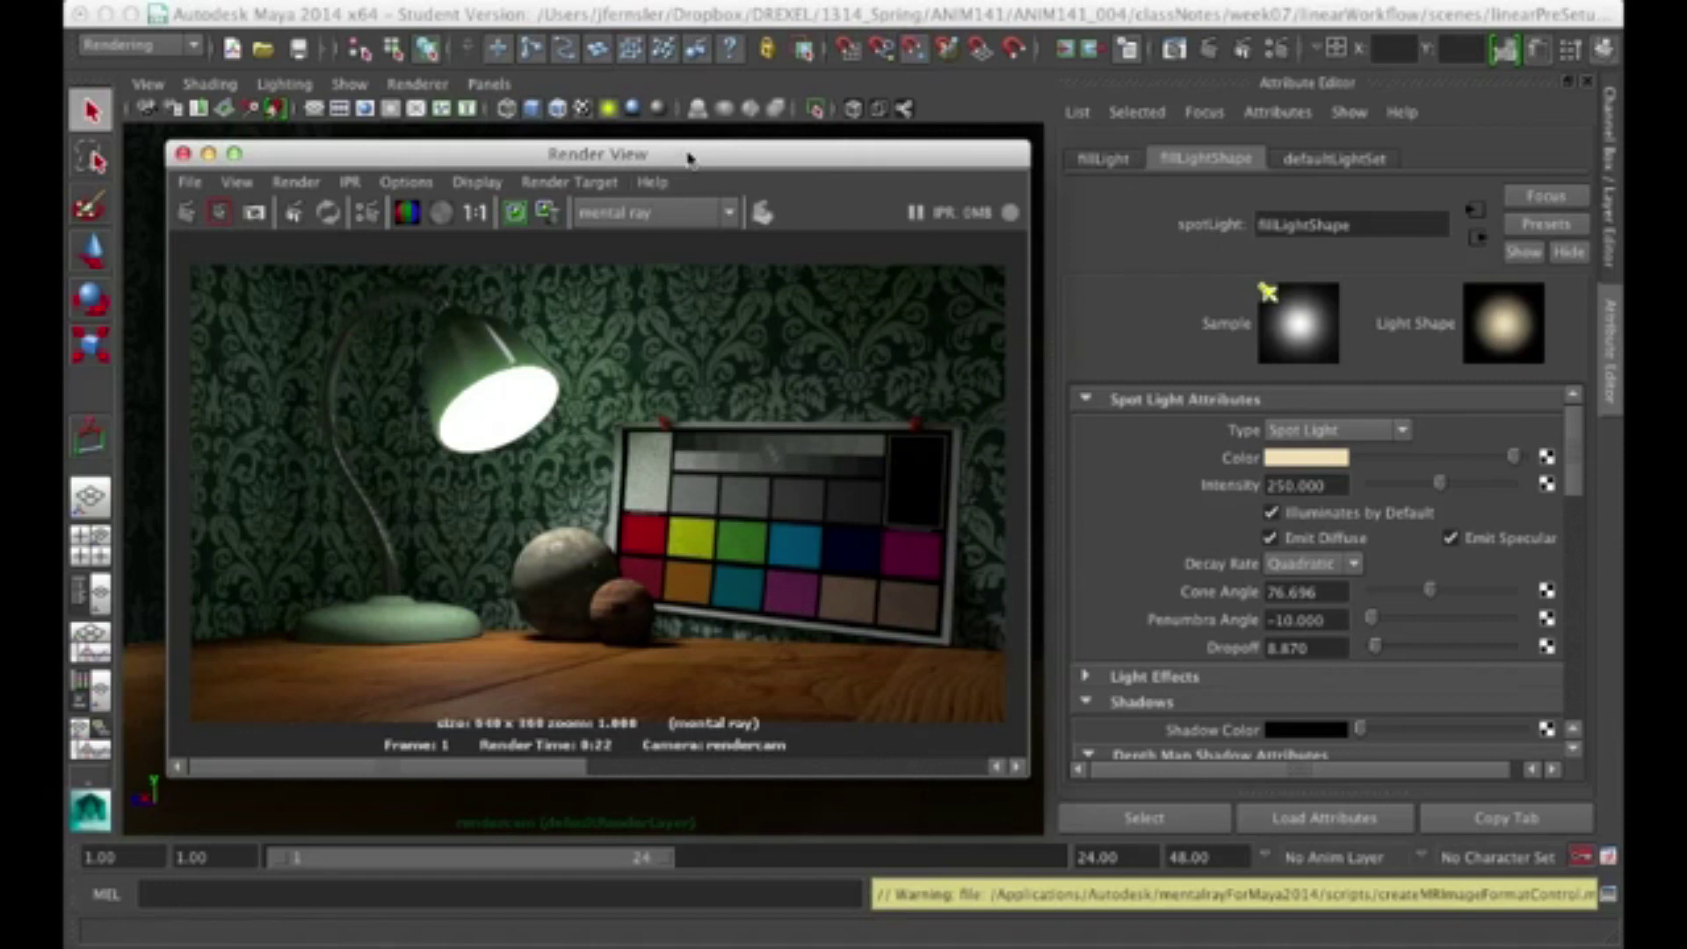
drag(682, 154, 654, 123)
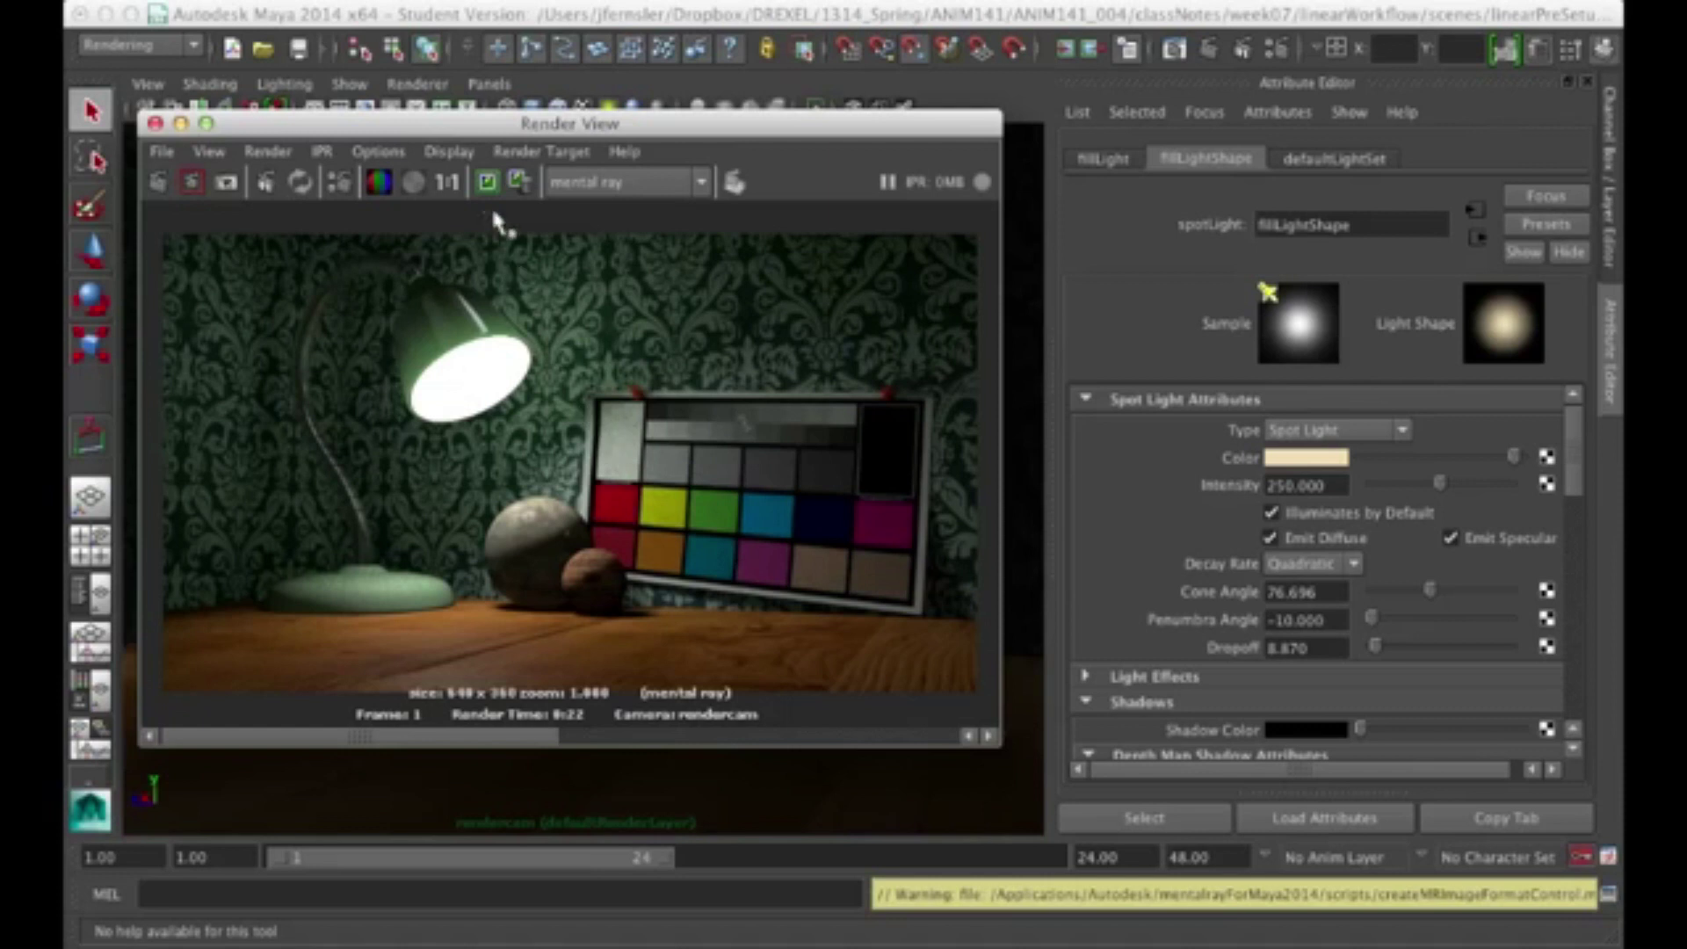
drag(450, 125, 587, 126)
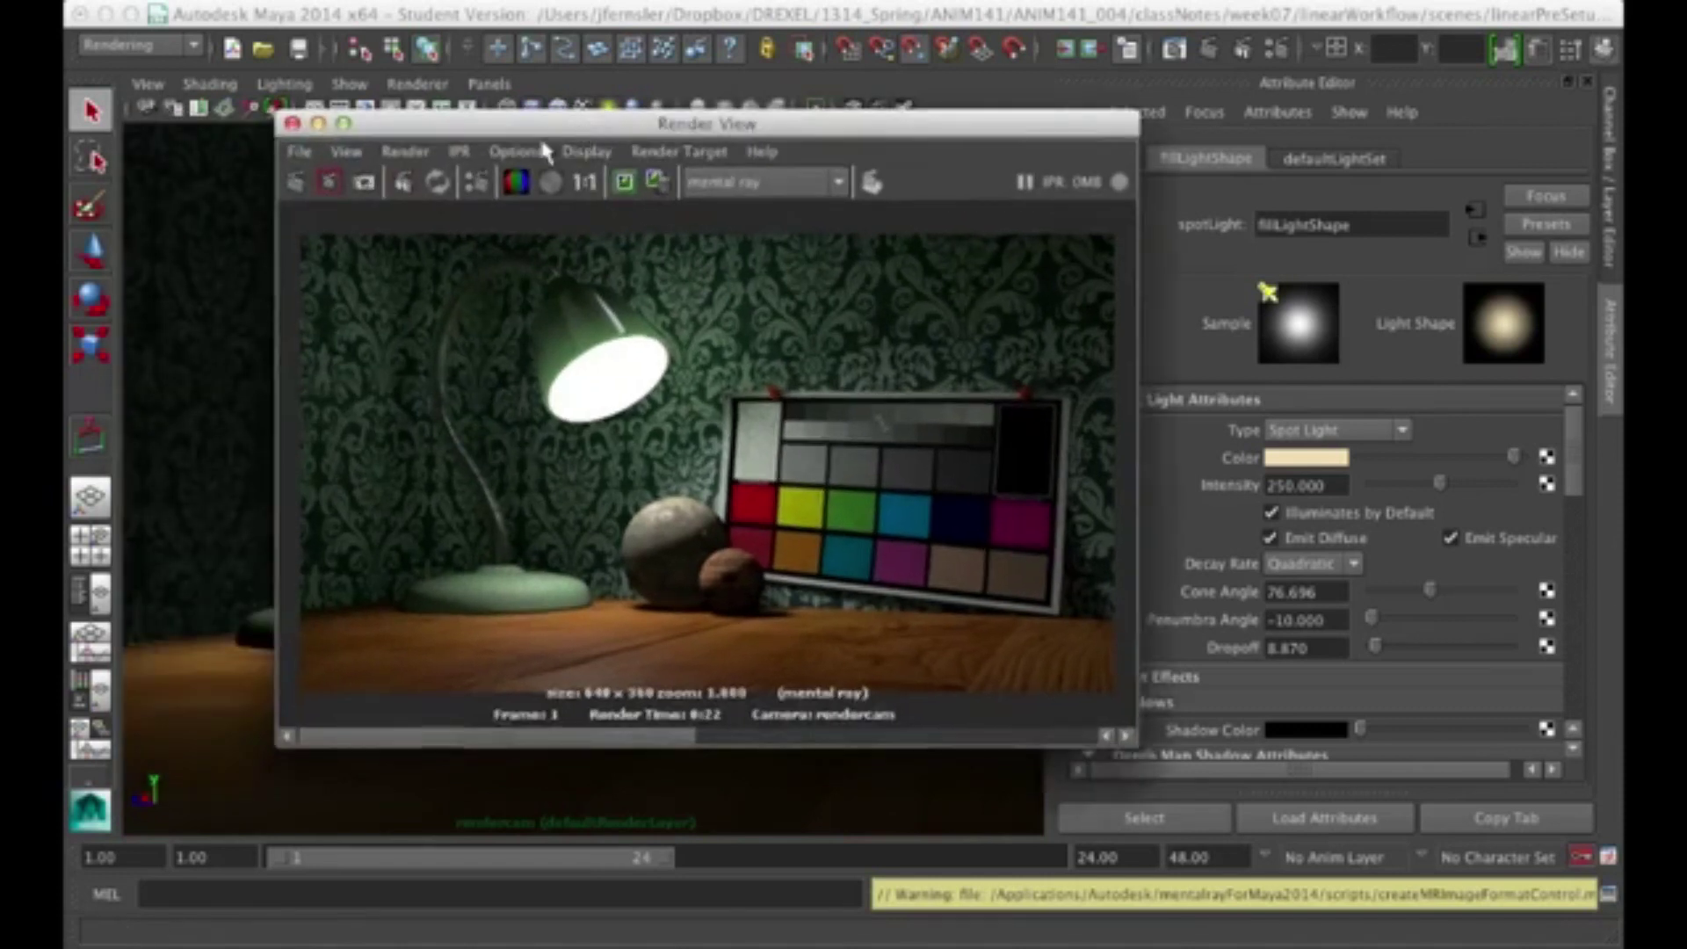
click(295, 123)
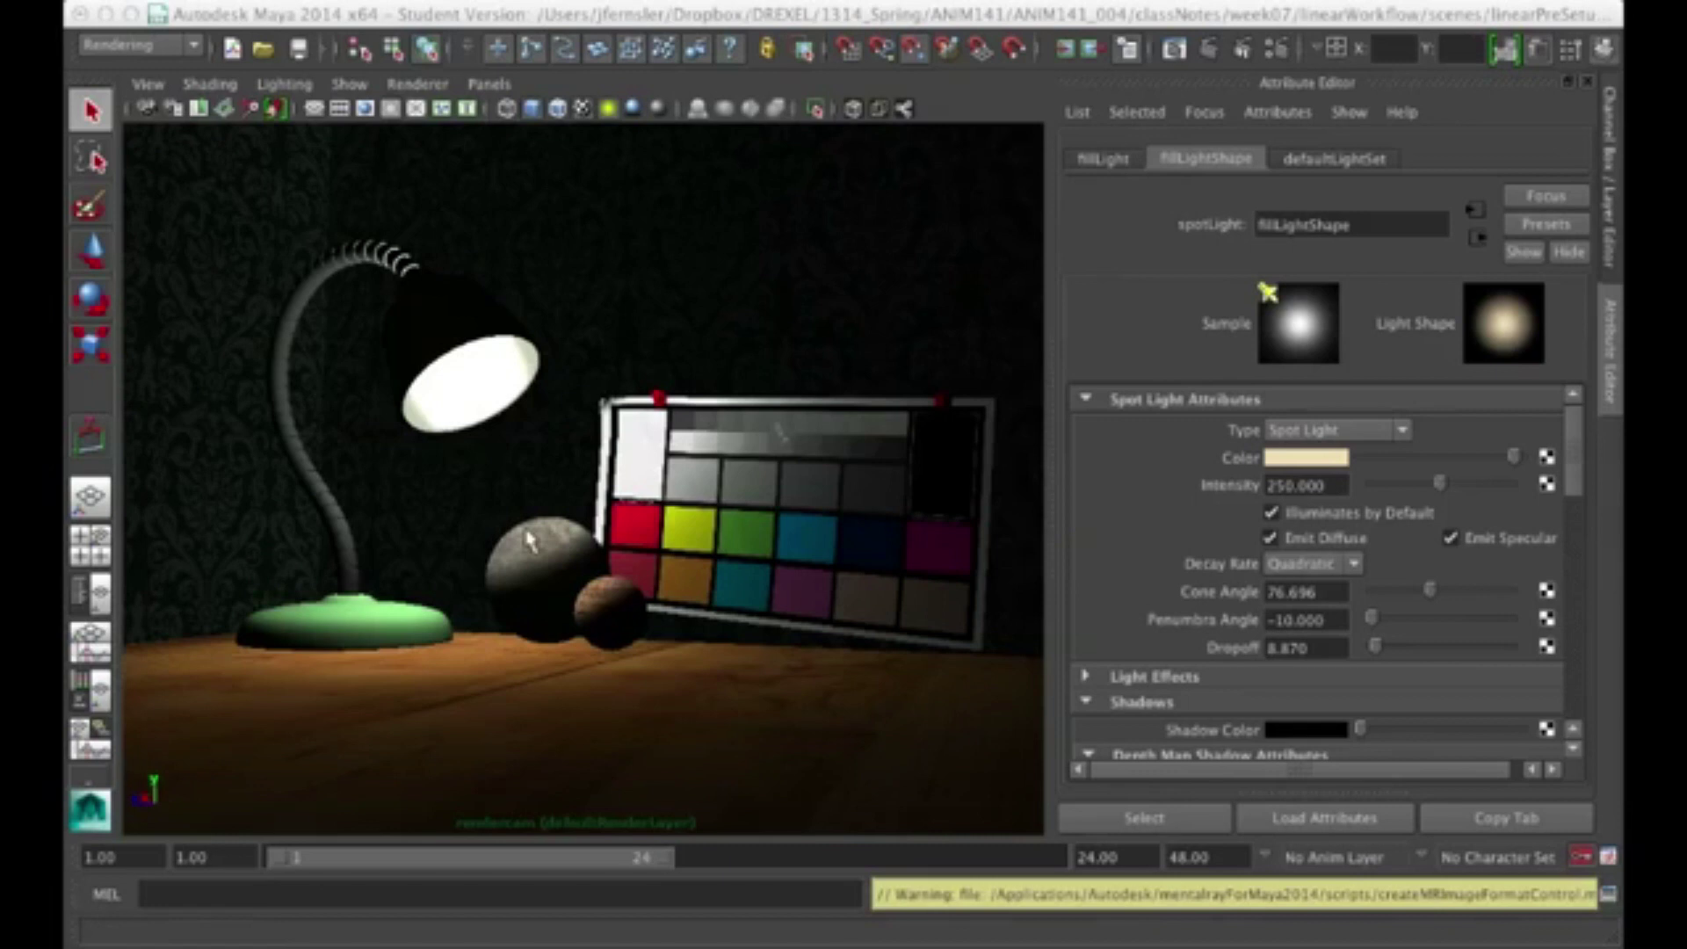
- Graph the chip chart material's network in the Hypershade and keep its chipChart_1 texture's color profile on Use Default Input Profile
key(space)
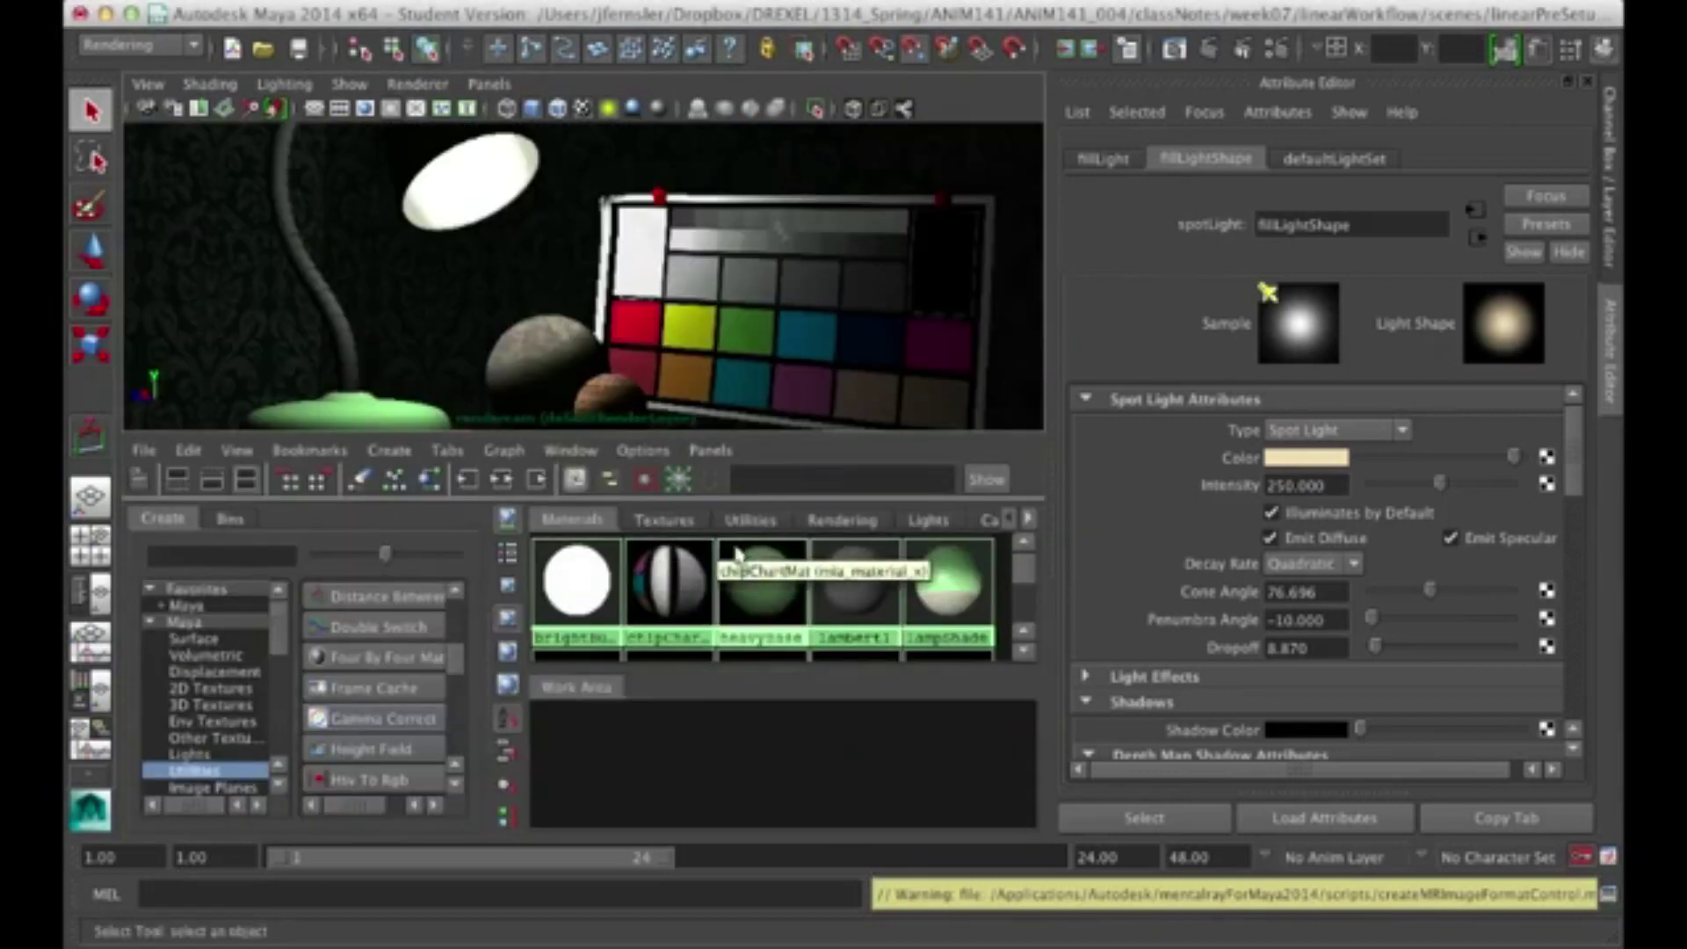
click(673, 584)
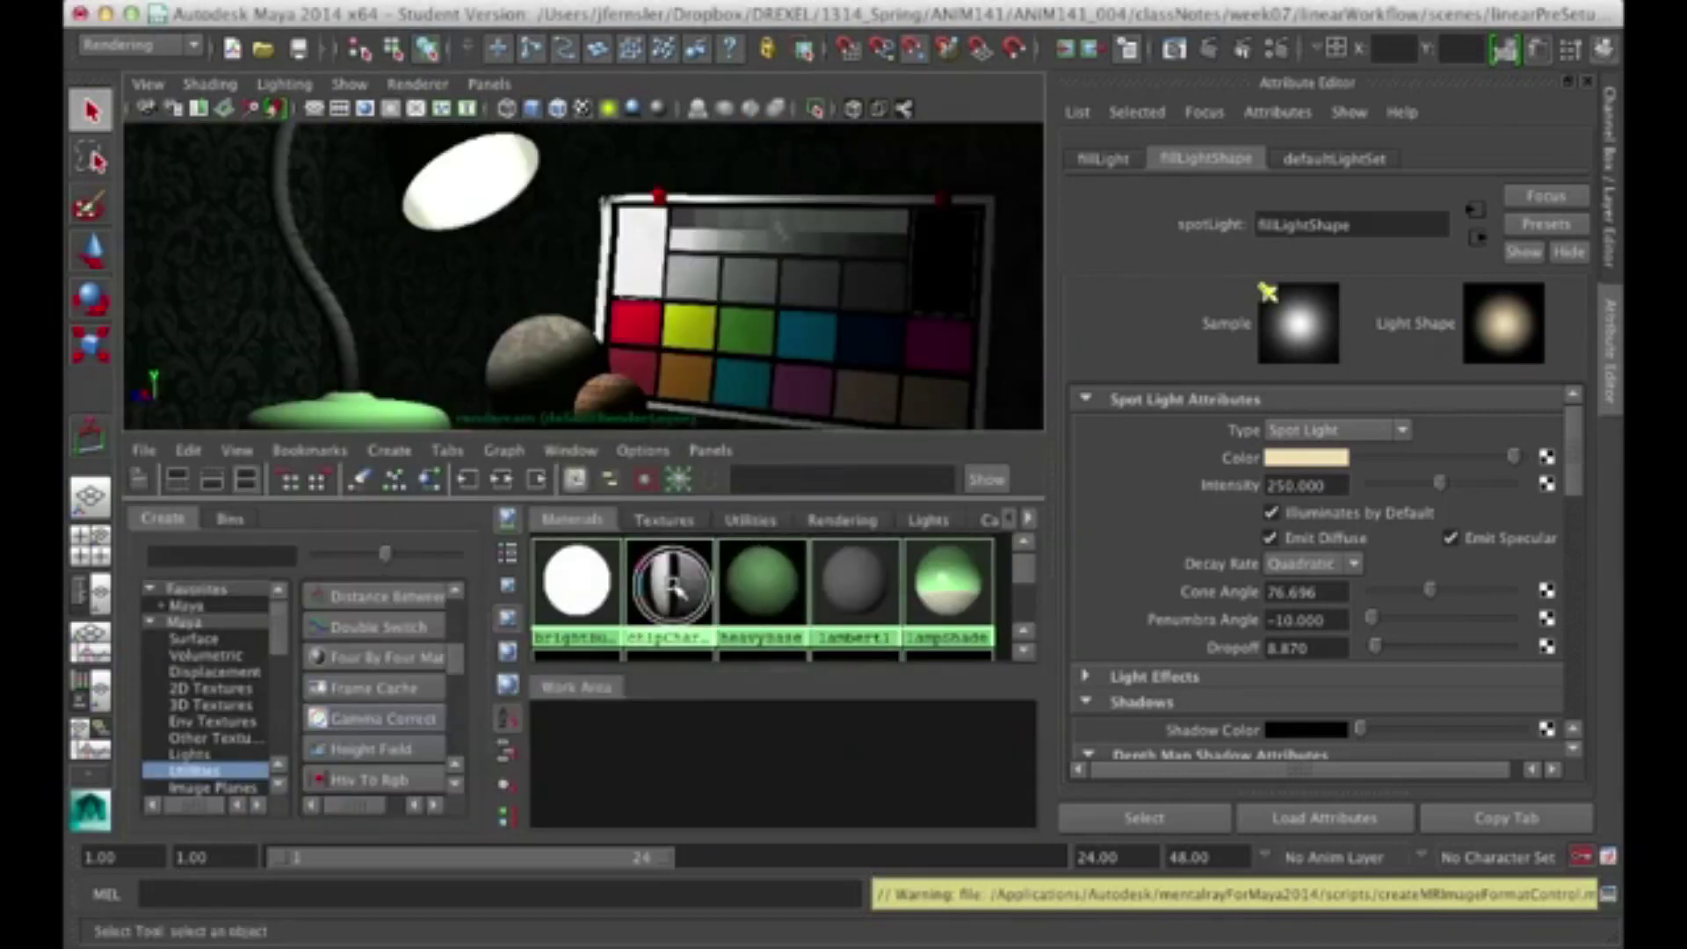
click(505, 481)
click(710, 743)
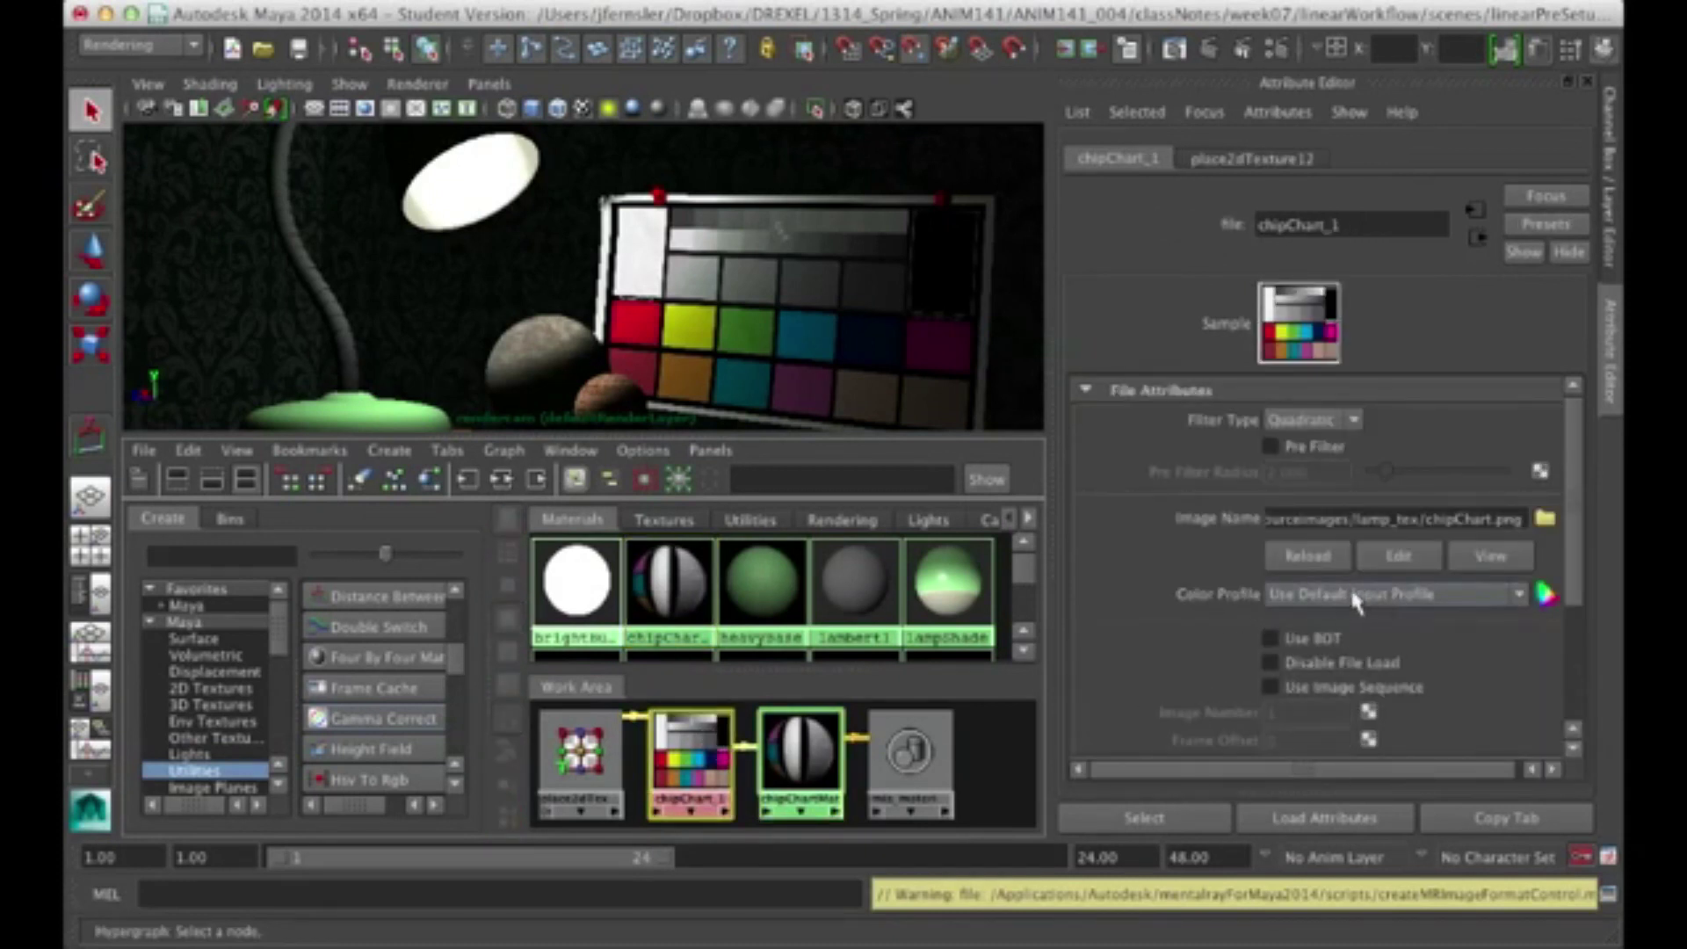
click(1519, 595)
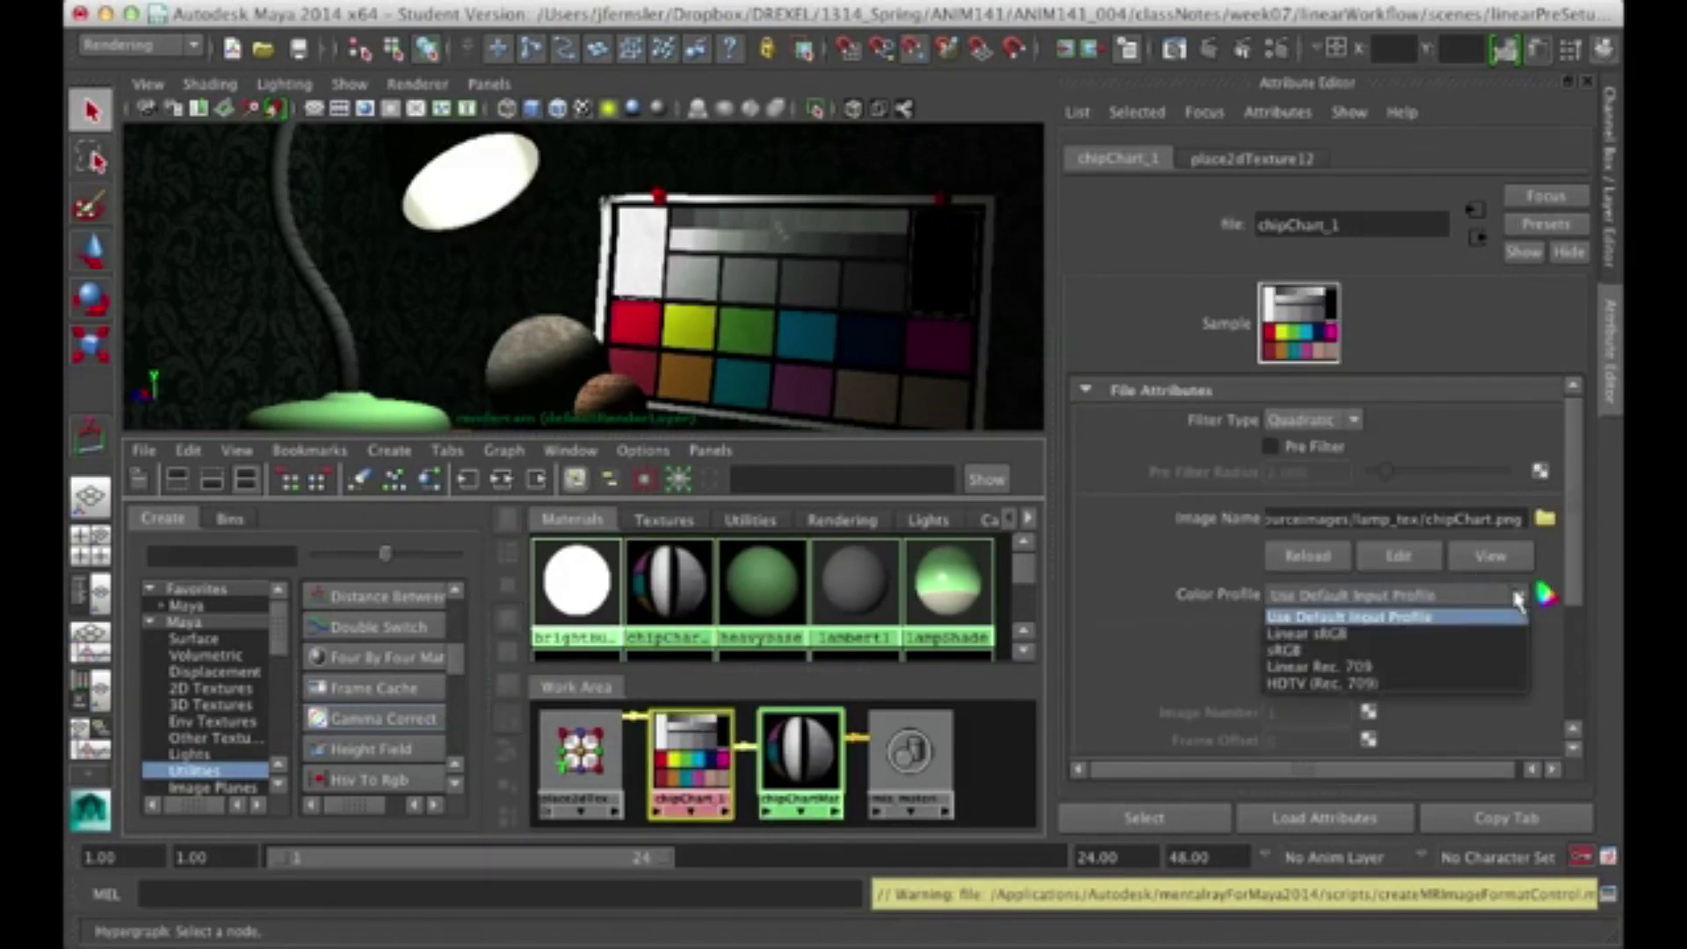
click(1378, 616)
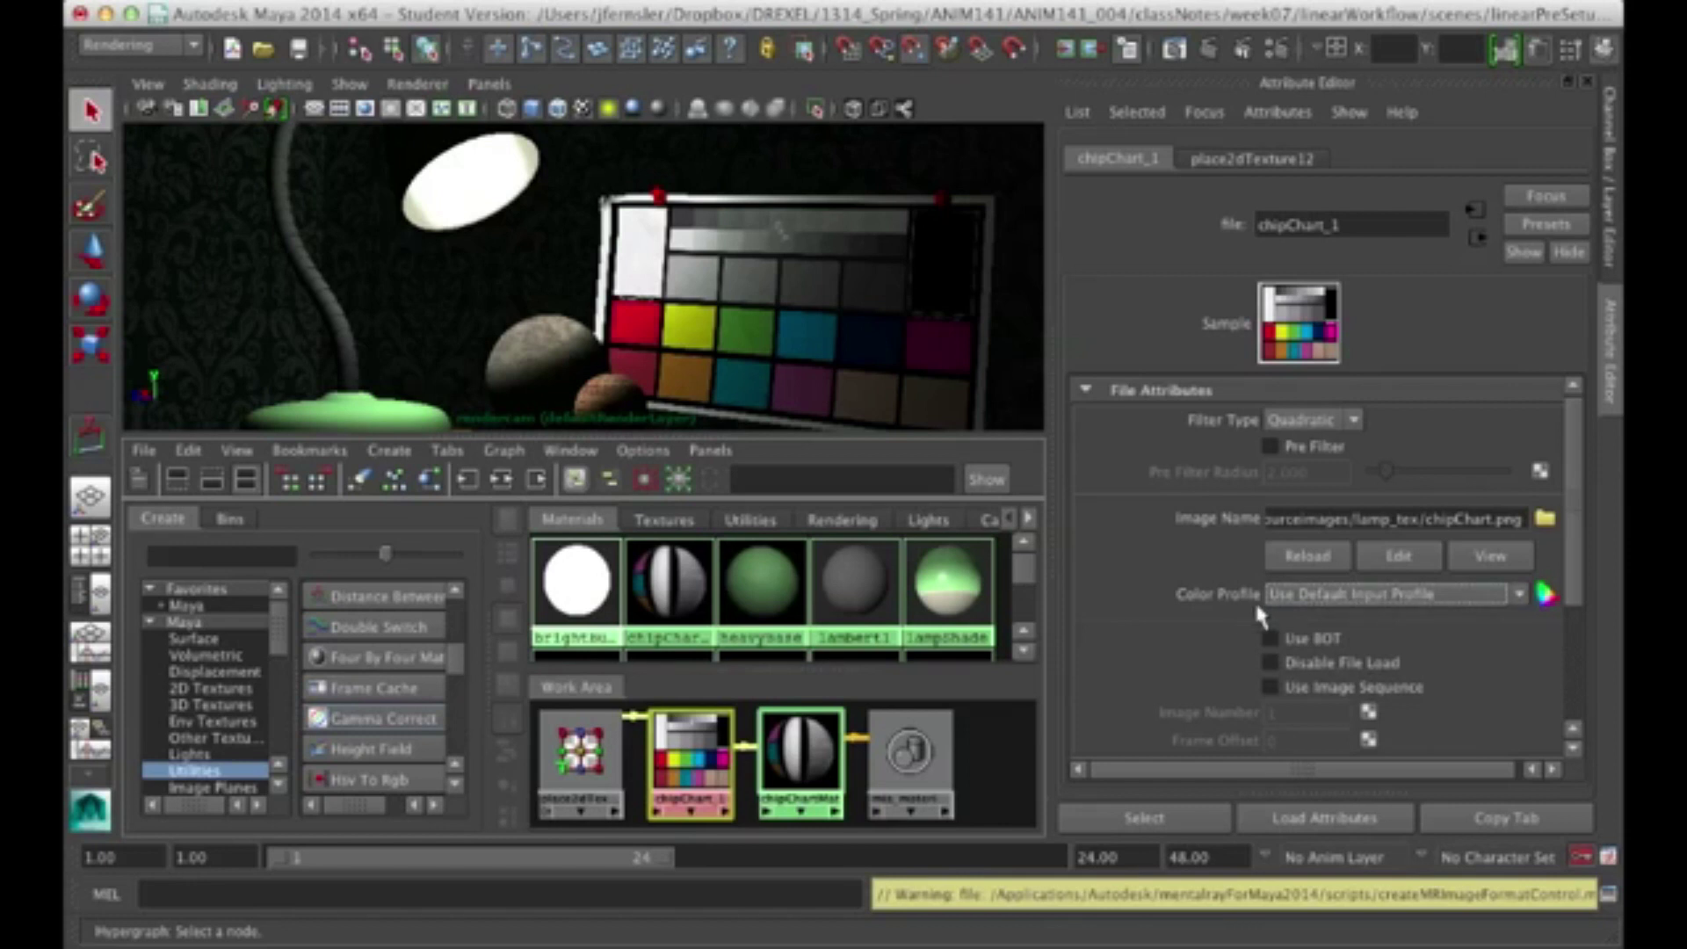
- Bring up the earlier, brighter render in the Render View and set its image color profile to sRGB
click(725, 615)
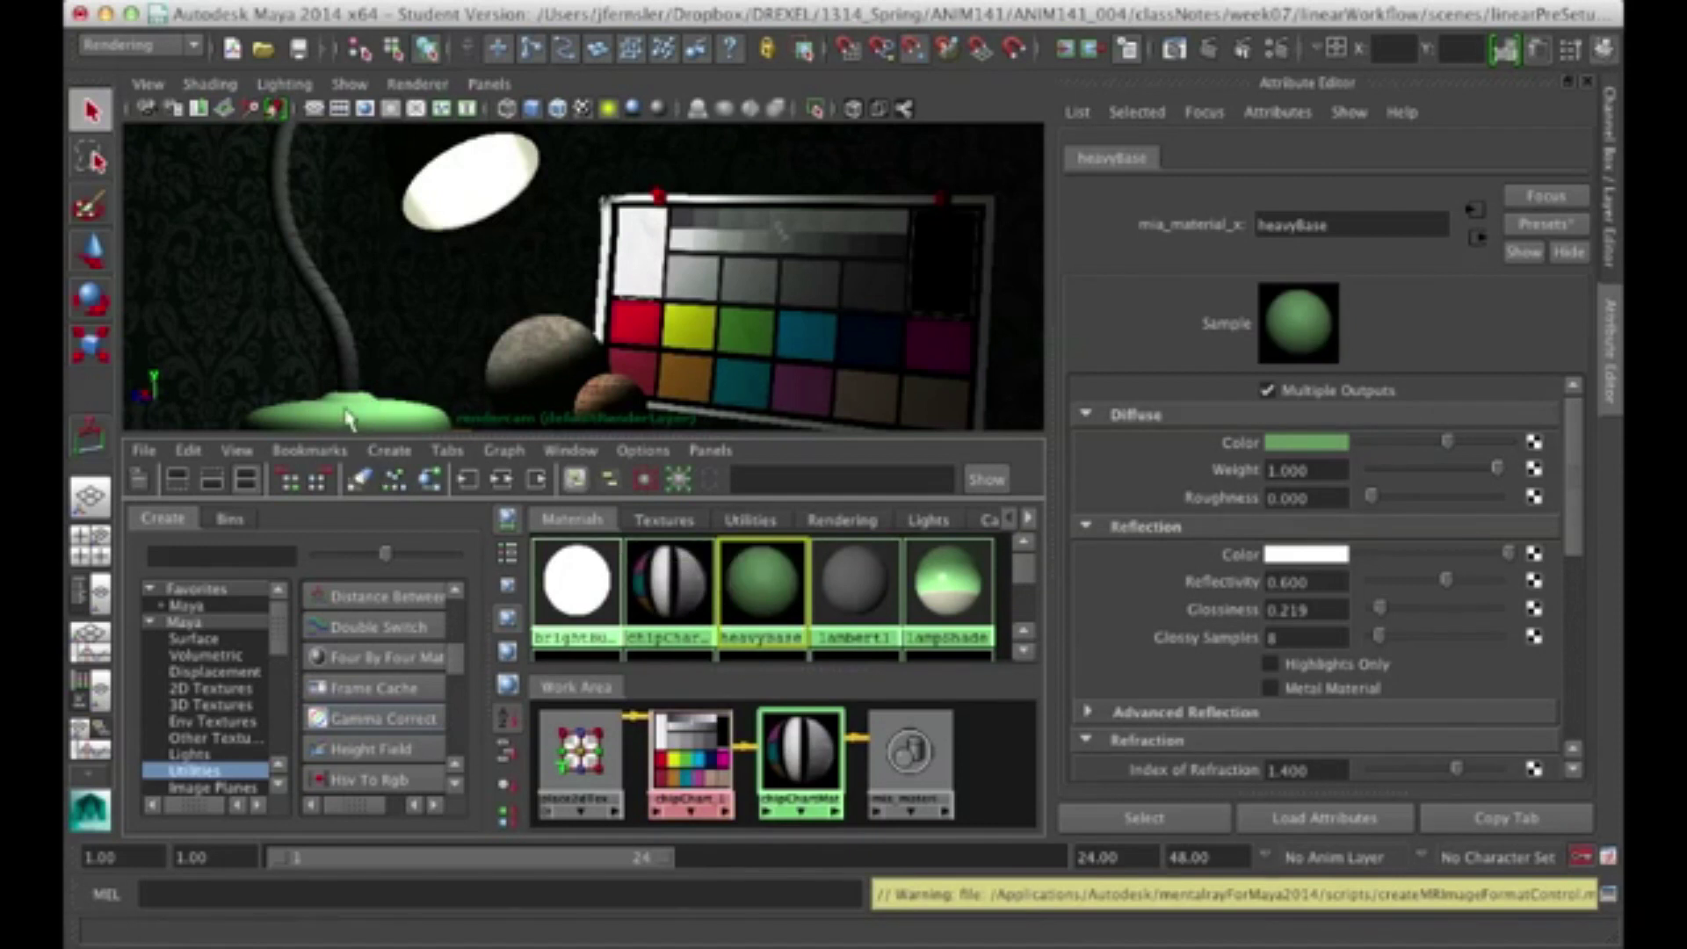
click(1175, 51)
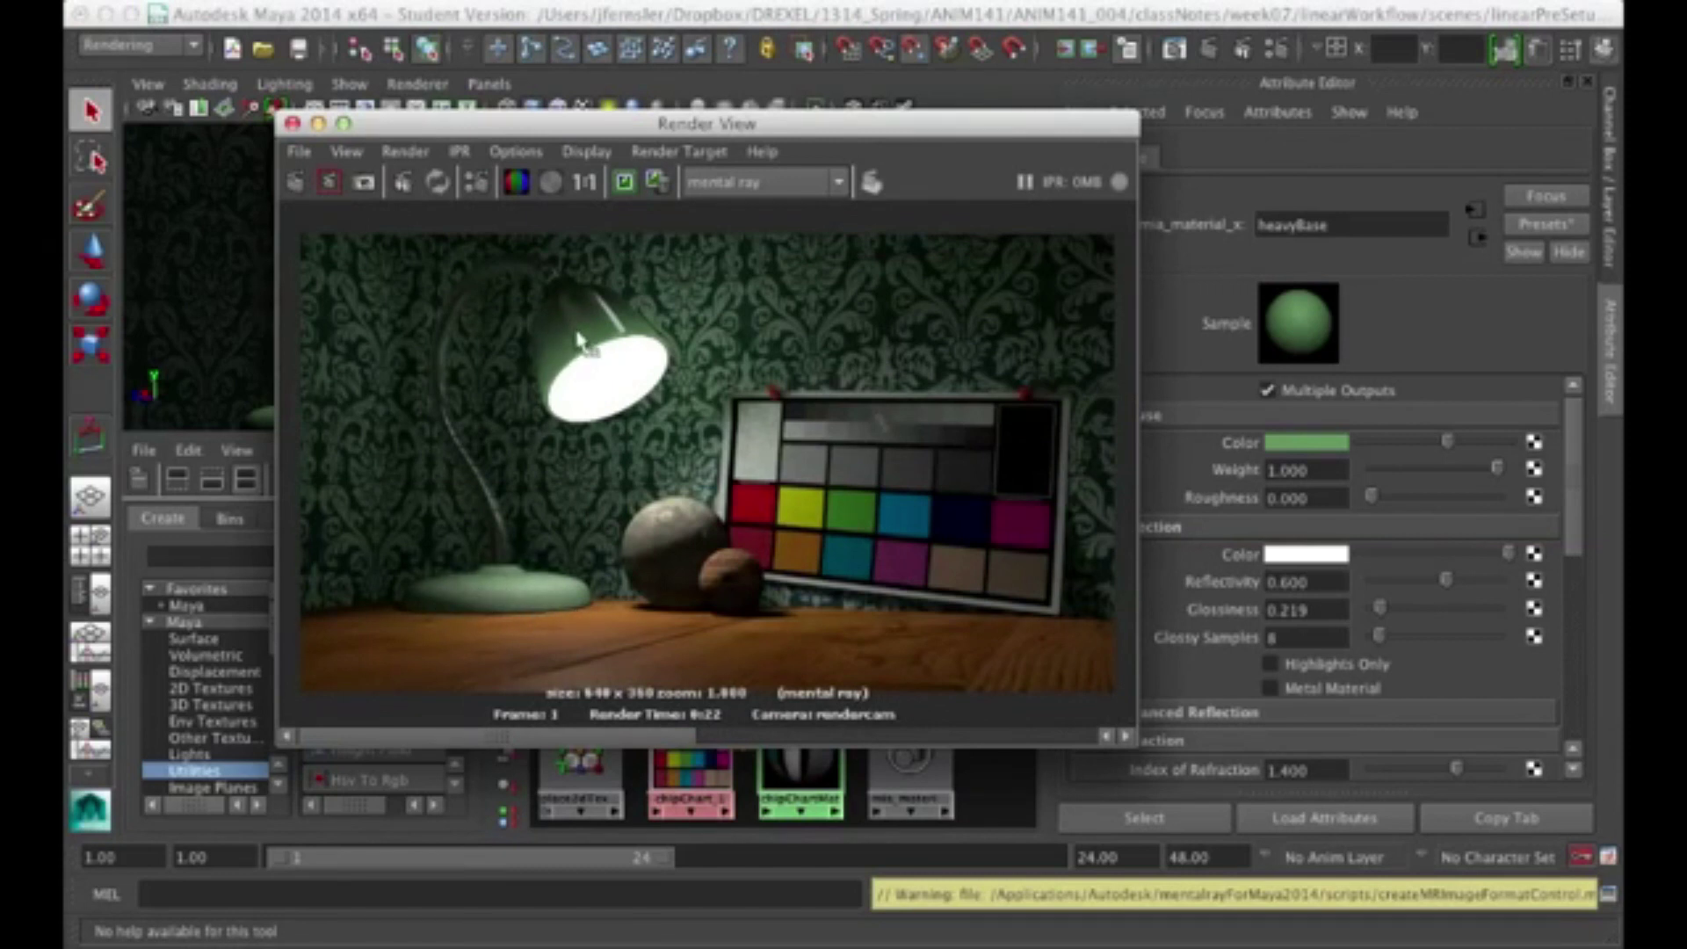
click(793, 735)
click(587, 151)
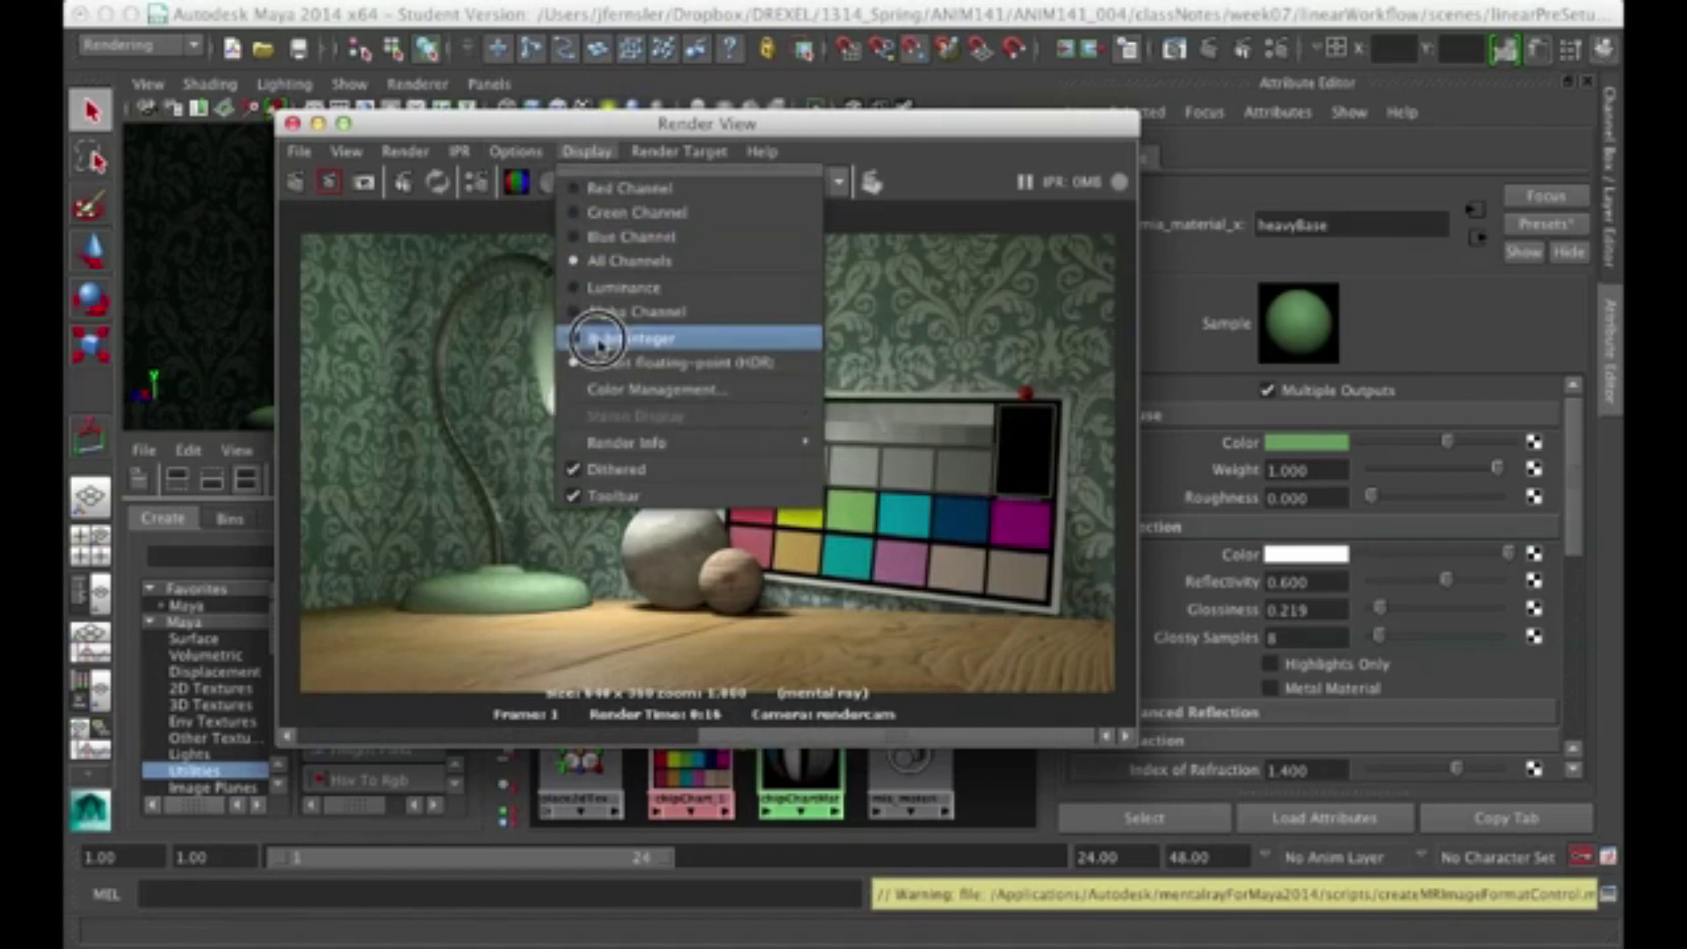
click(646, 388)
click(1358, 299)
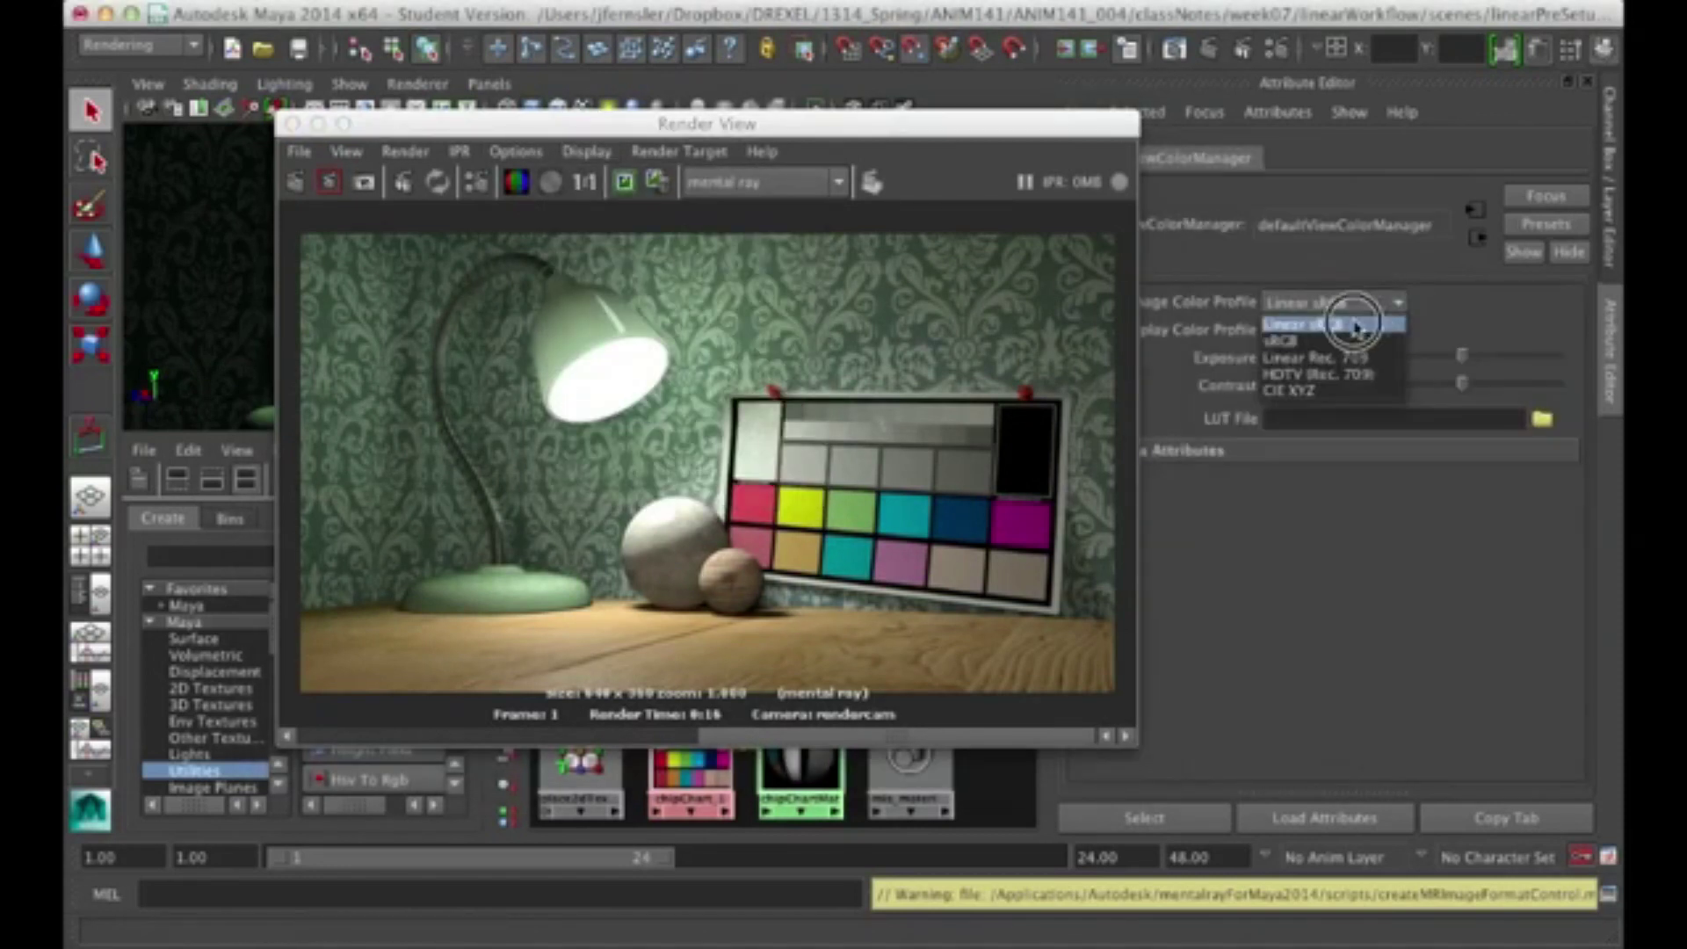
click(1309, 318)
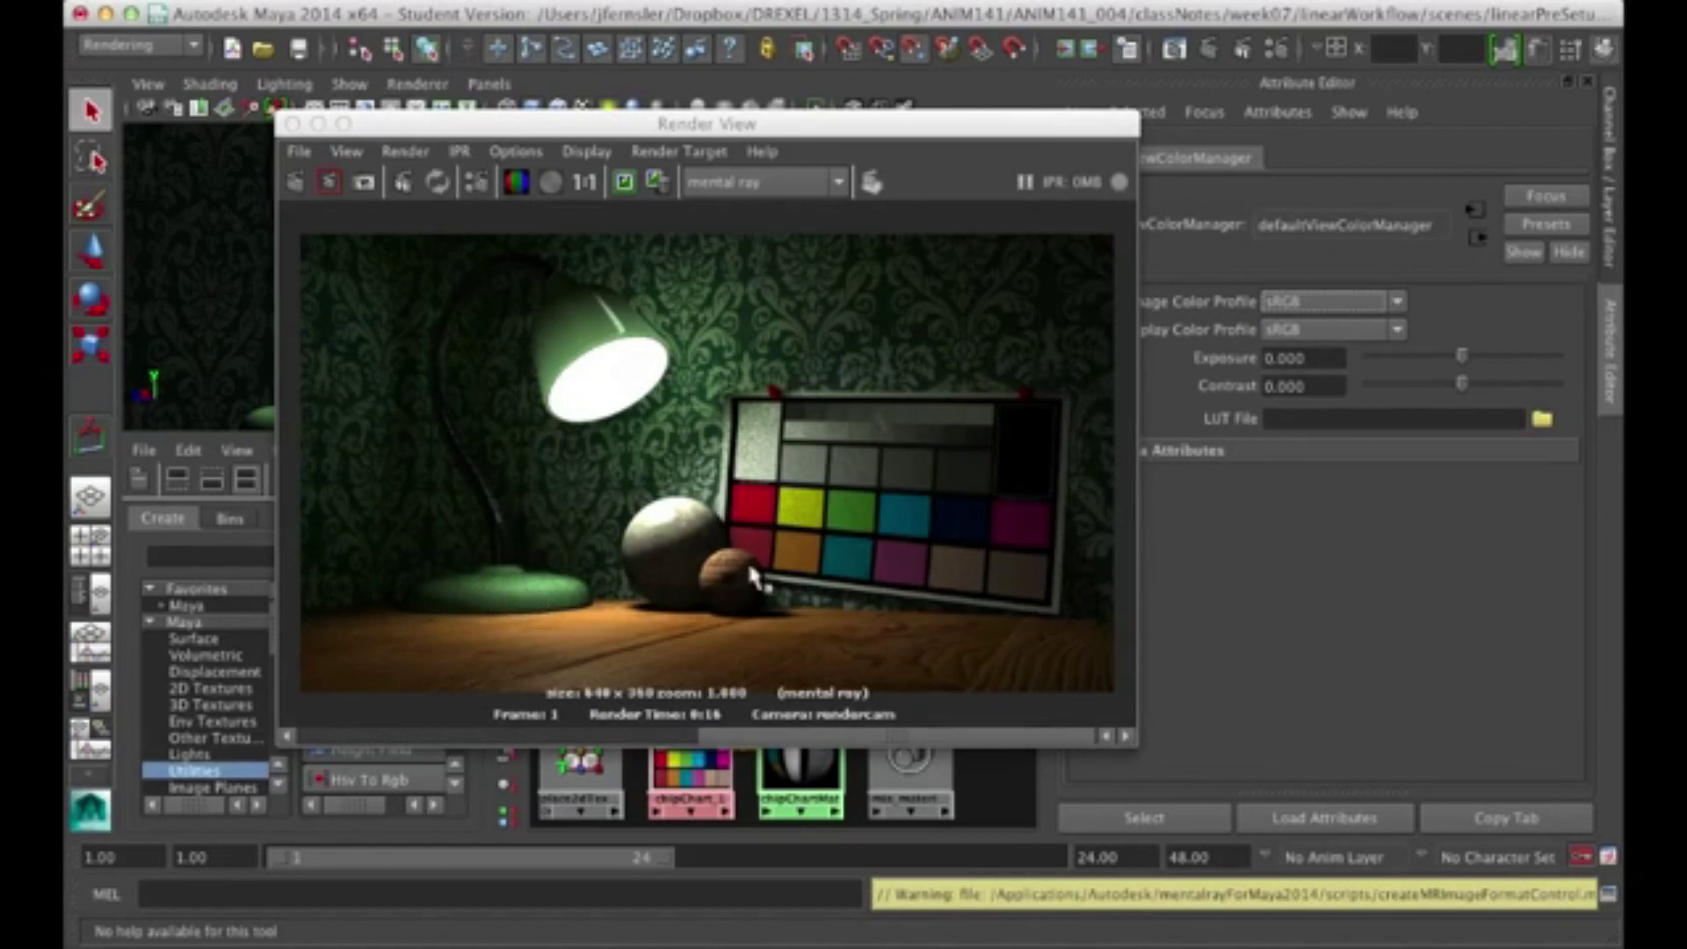
- Return to the latest render, restore the Linear sRGB image color profile, and close the Render View
click(636, 738)
click(1331, 302)
click(1334, 324)
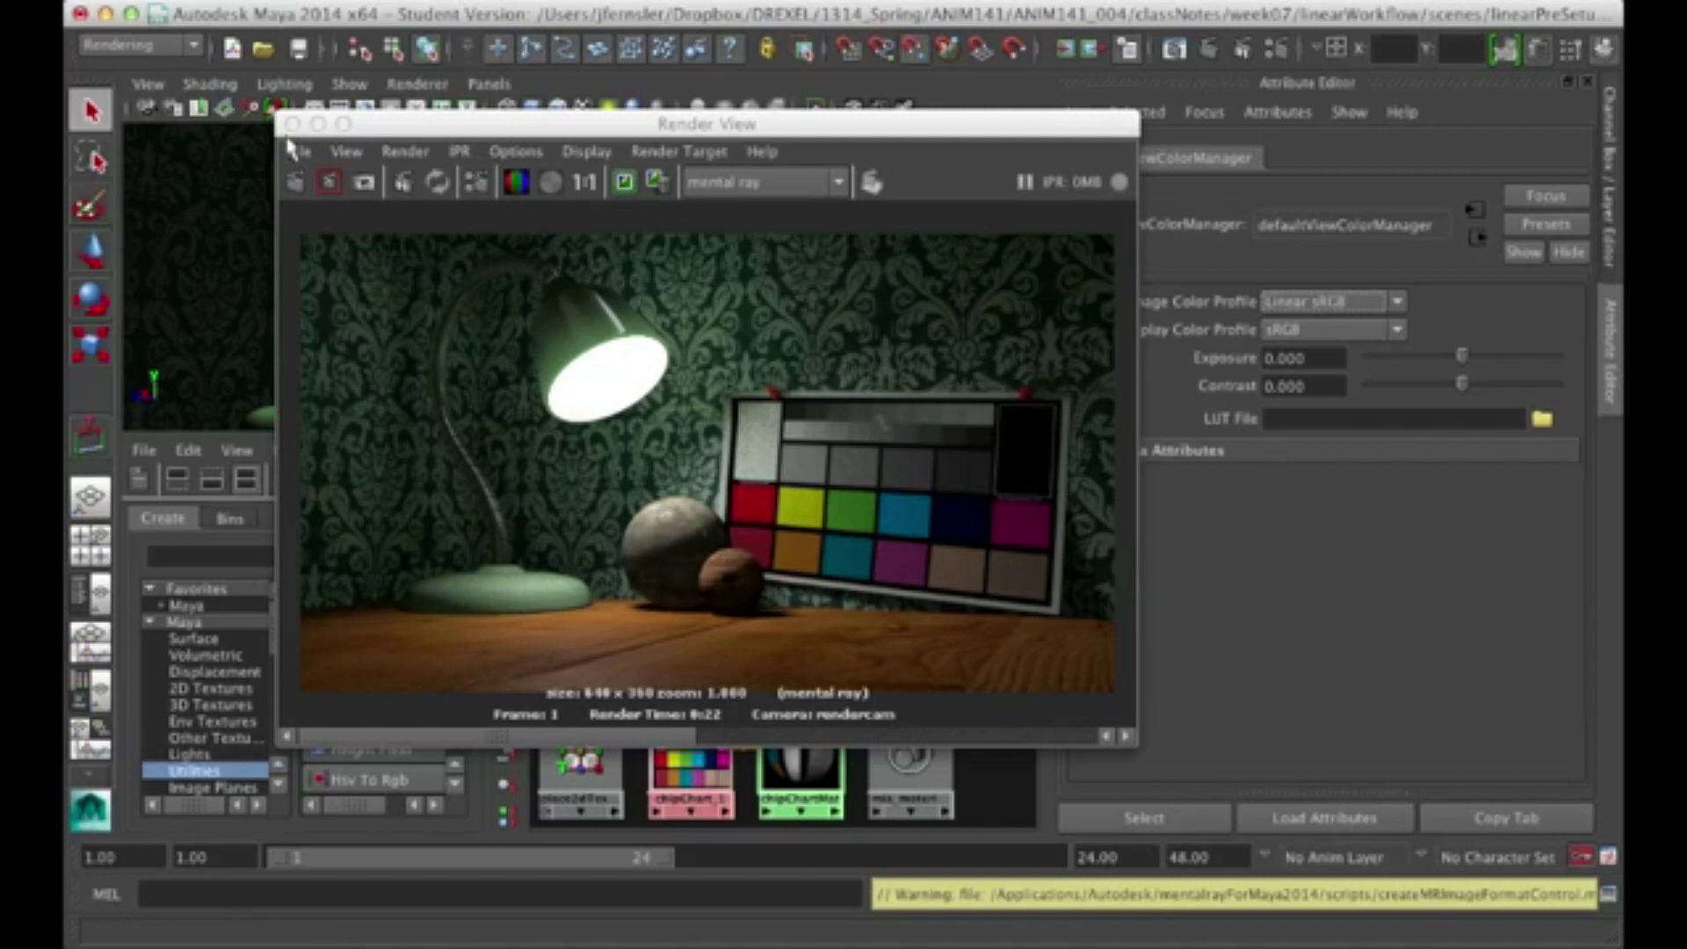
click(293, 124)
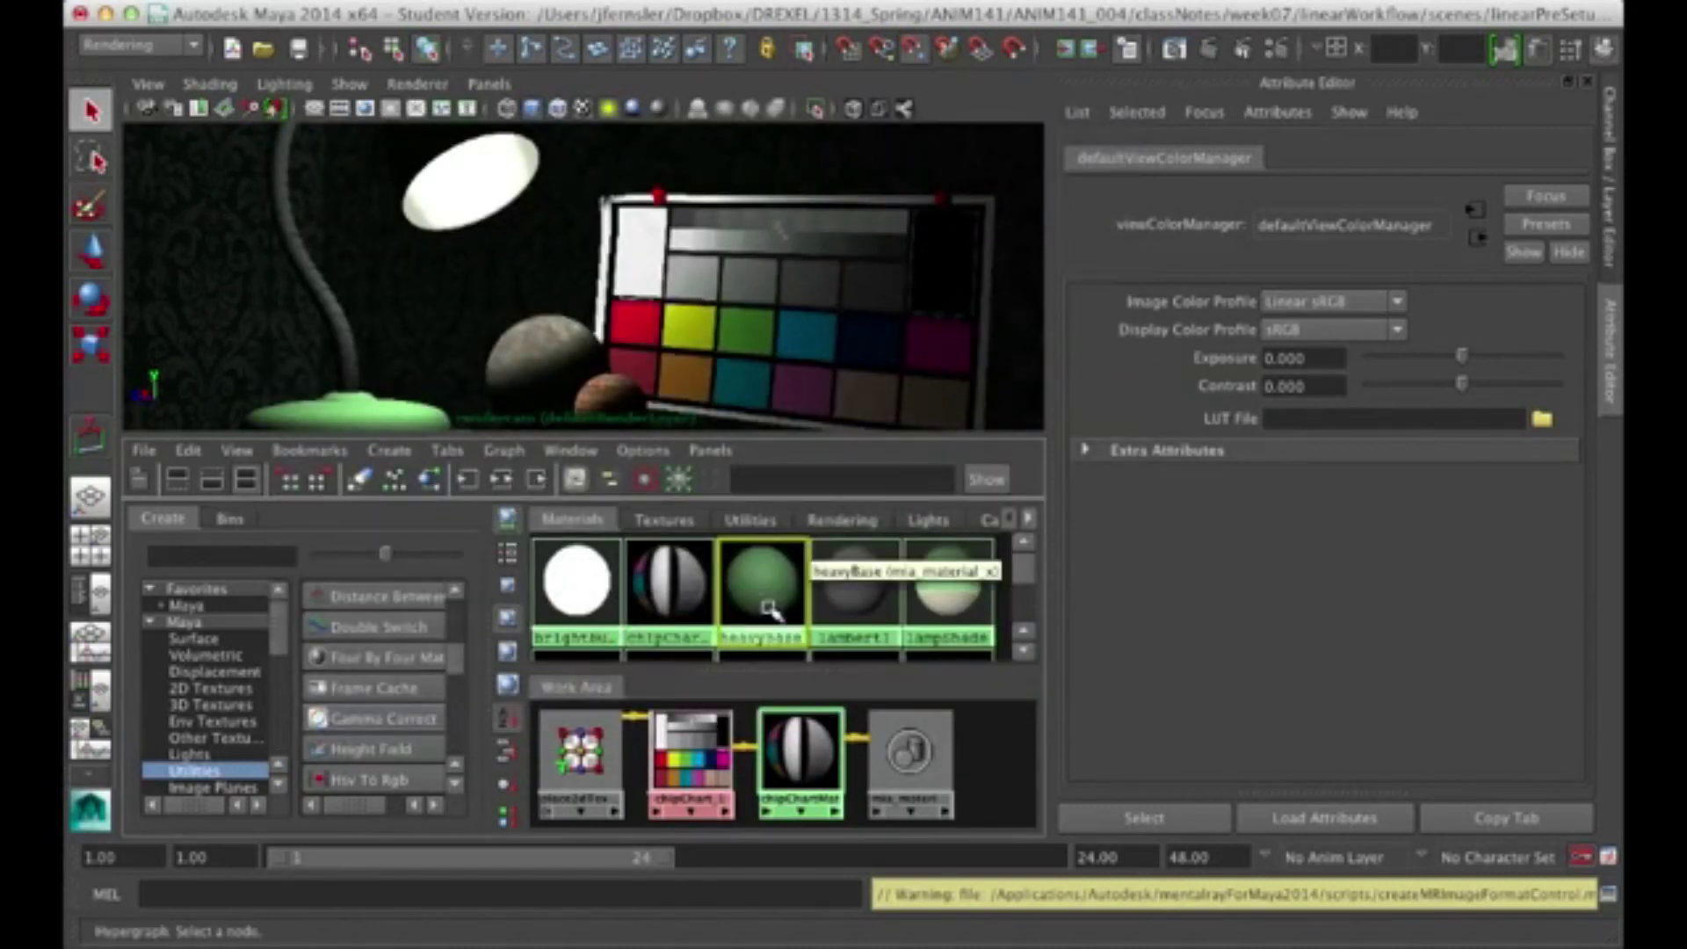
- Graph the heavyBase material's input and output connections in the Hypershade work area
click(501, 479)
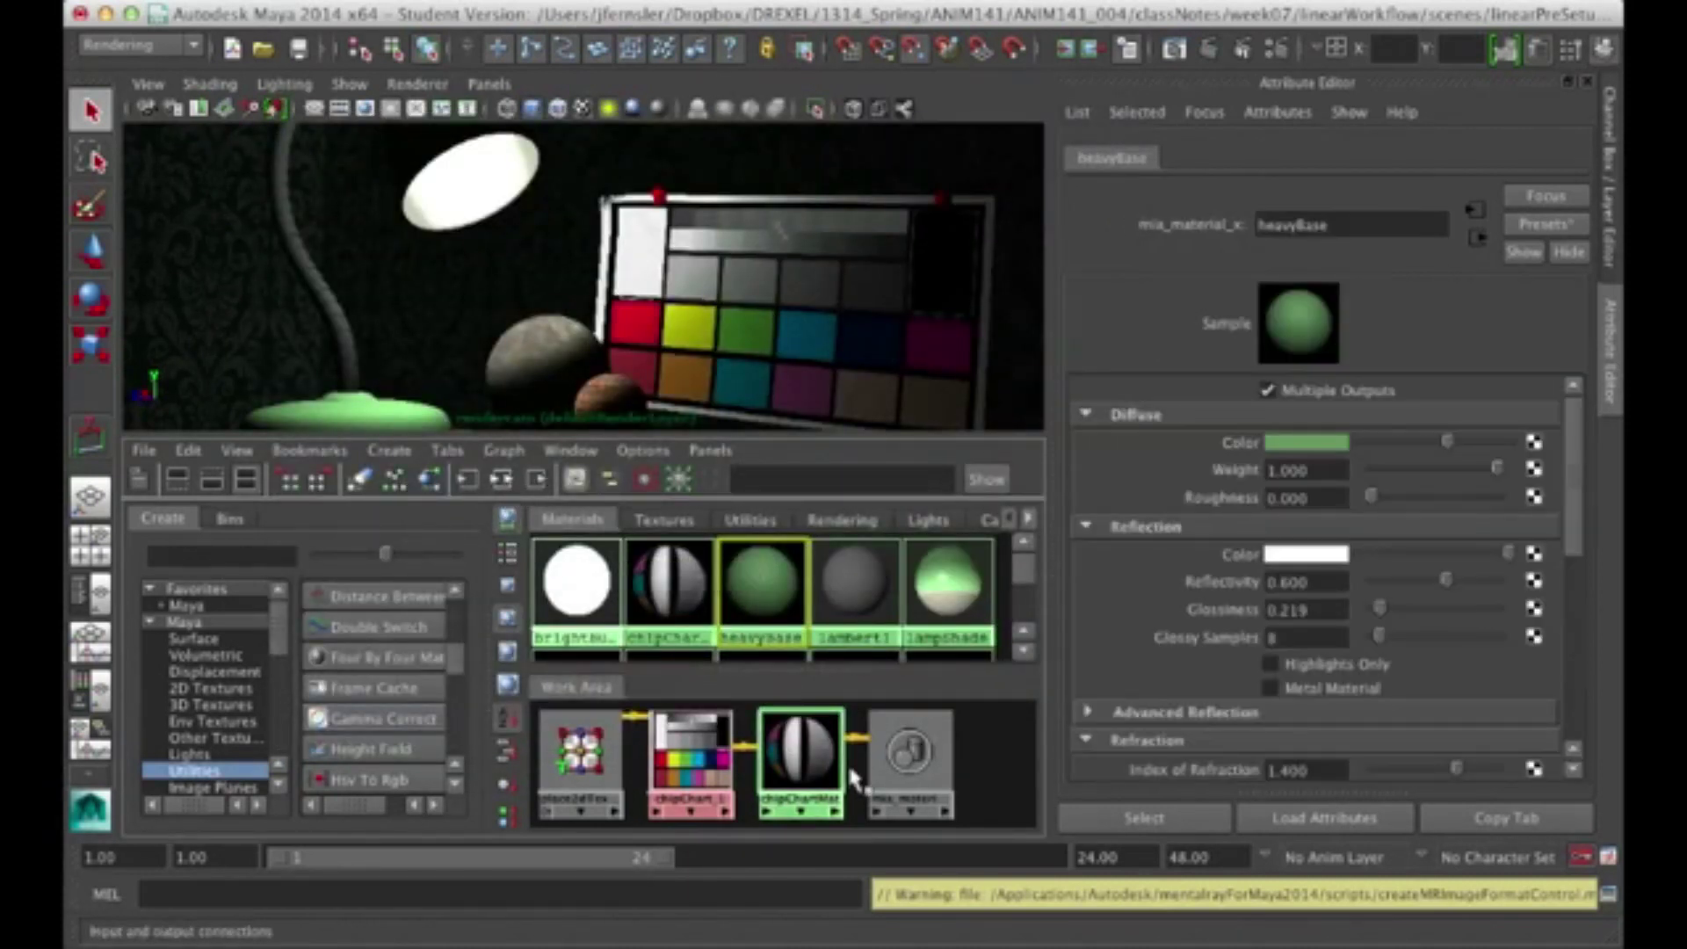
alt+middle_drag(774, 768, 1050, 753)
click(738, 762)
click(857, 795)
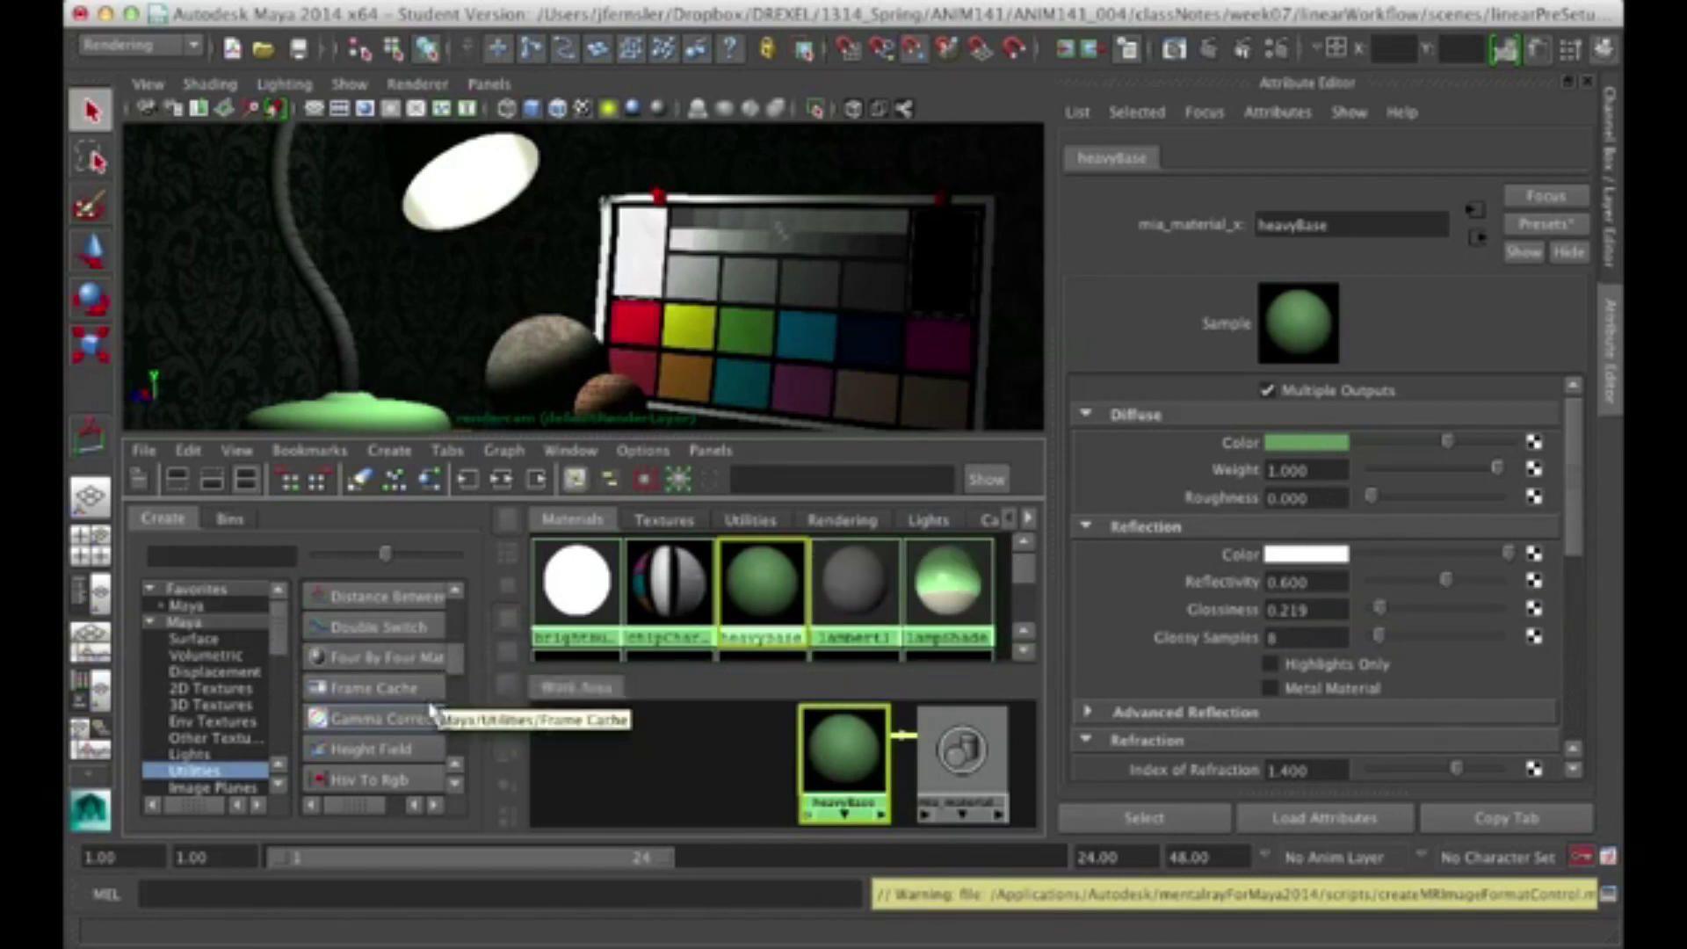
- Create a Gamma Correct utility node and place it beside the heavyBase material in the work area
drag(454, 676, 450, 598)
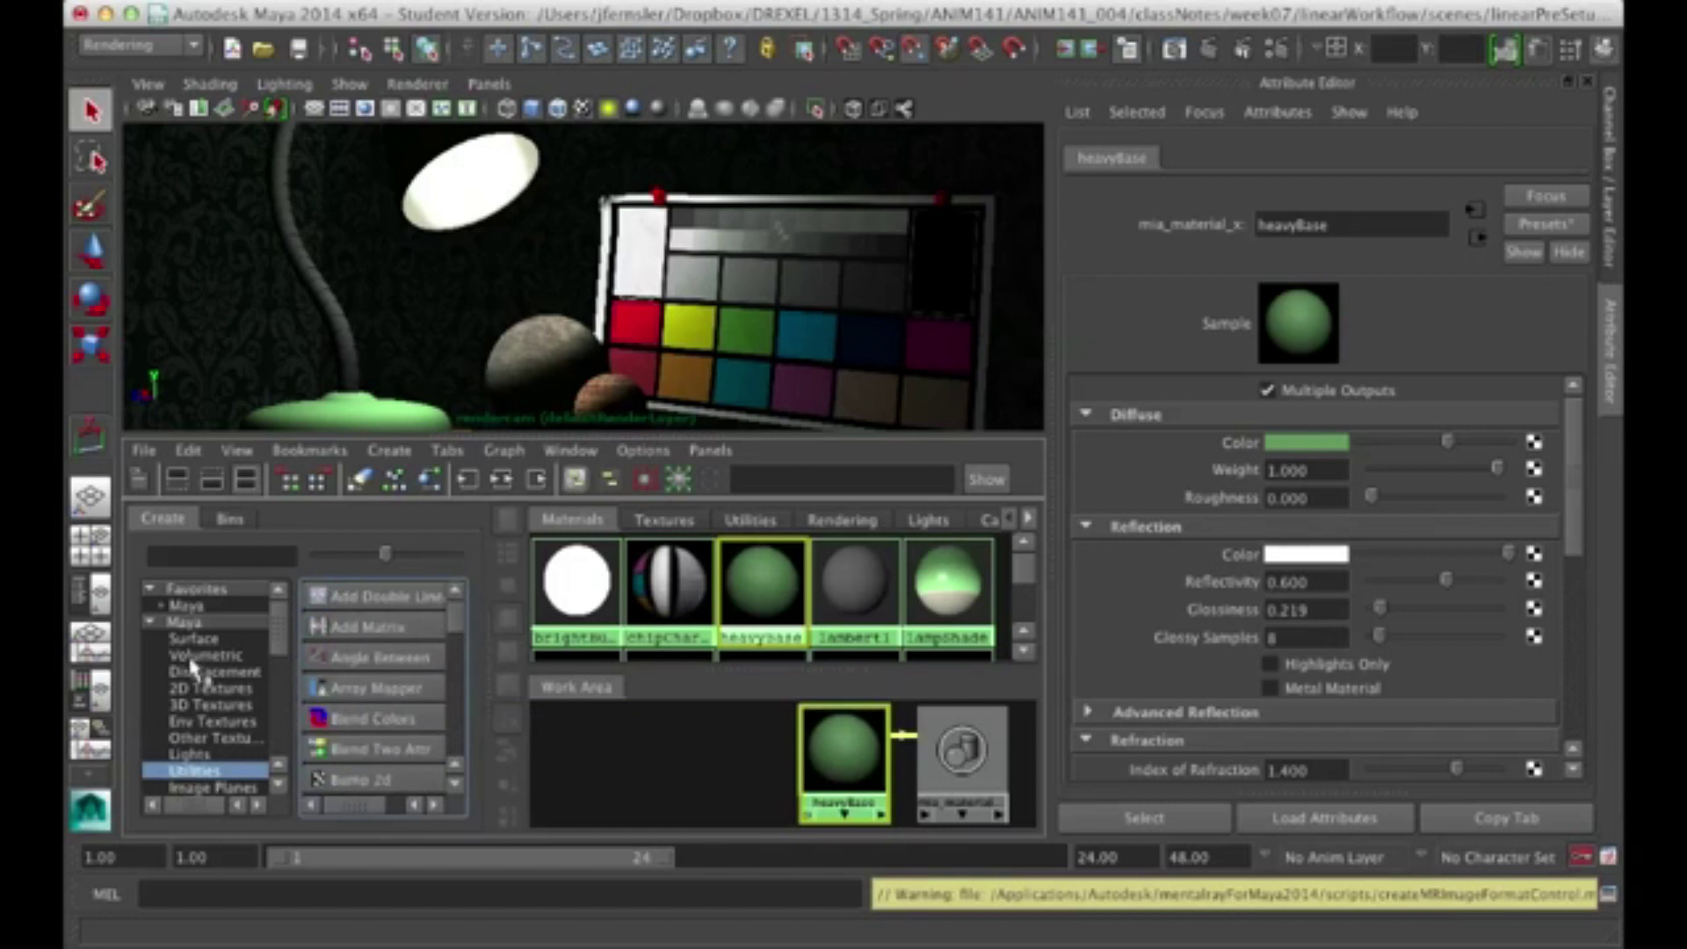
click(193, 773)
drag(454, 612, 453, 657)
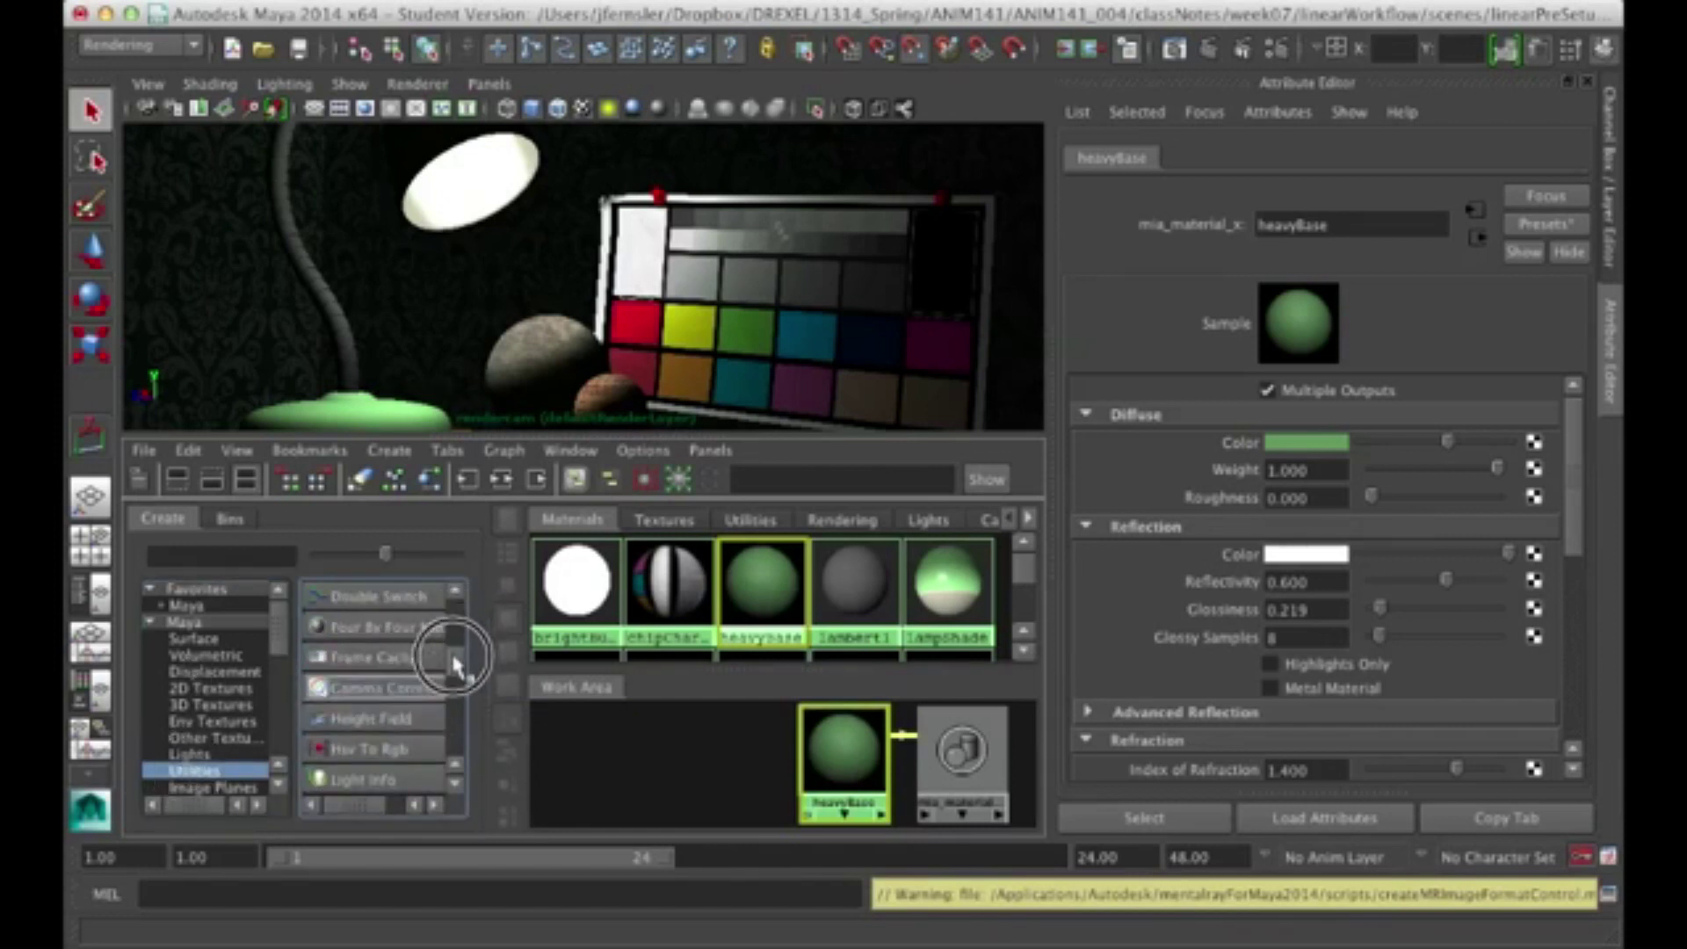
click(358, 688)
drag(601, 750, 721, 746)
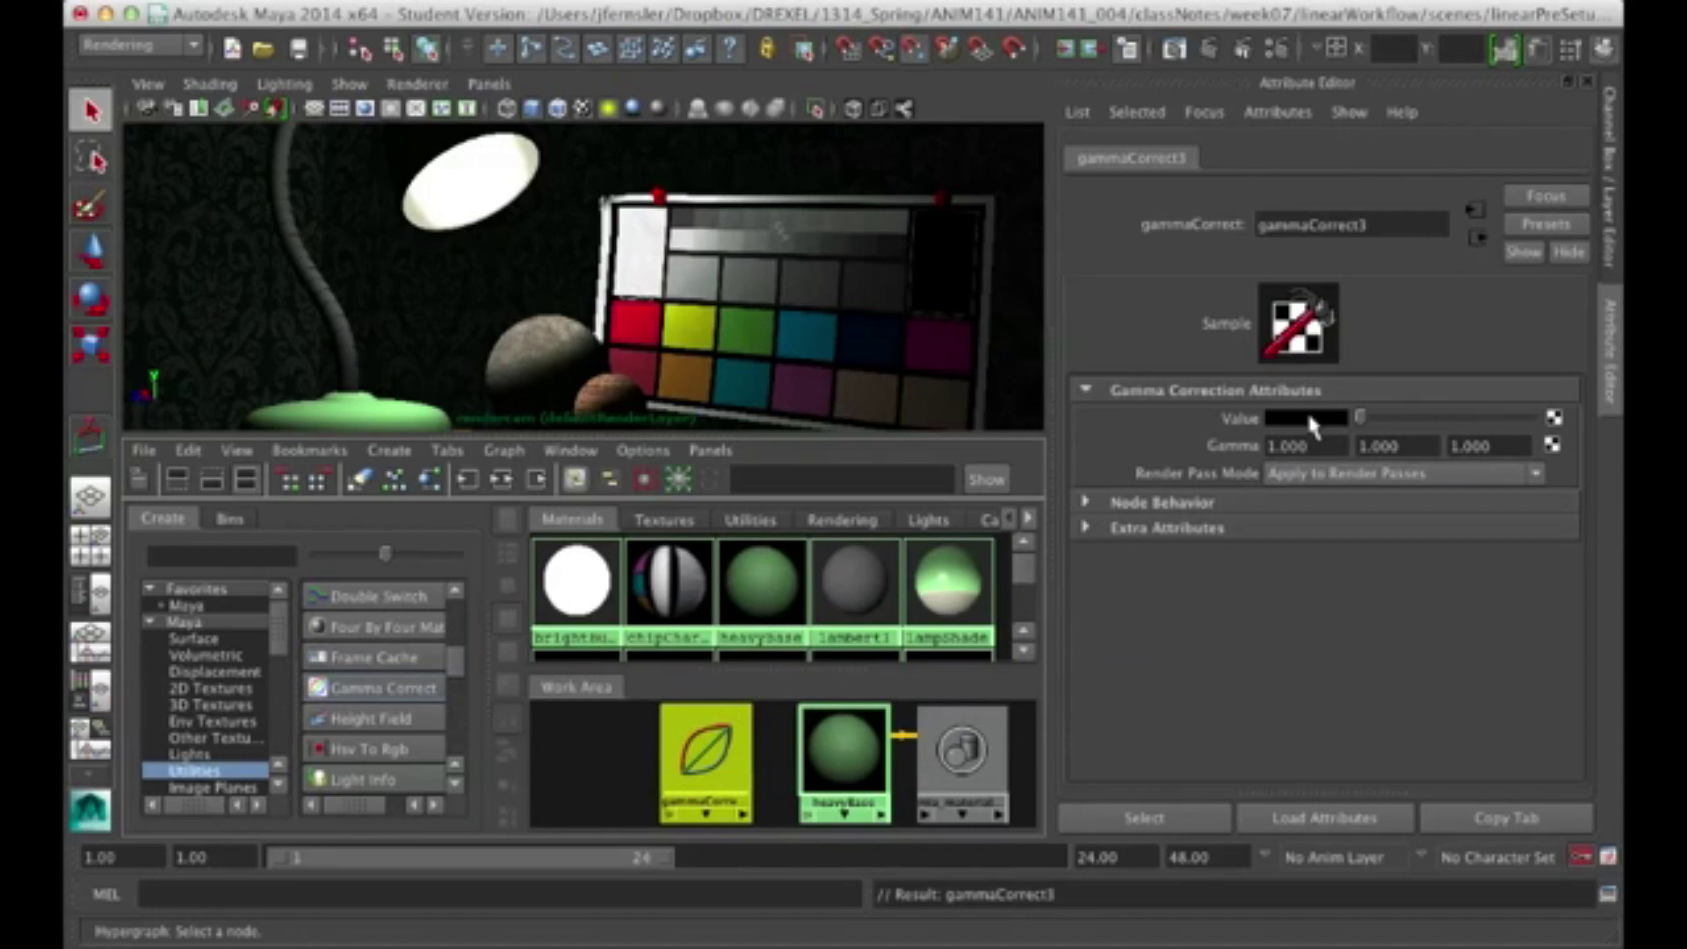
- Copy heavyBase's green diffuse color into the Gamma Correct node's value, and connect that node to heavyBase's diffuse color
click(843, 773)
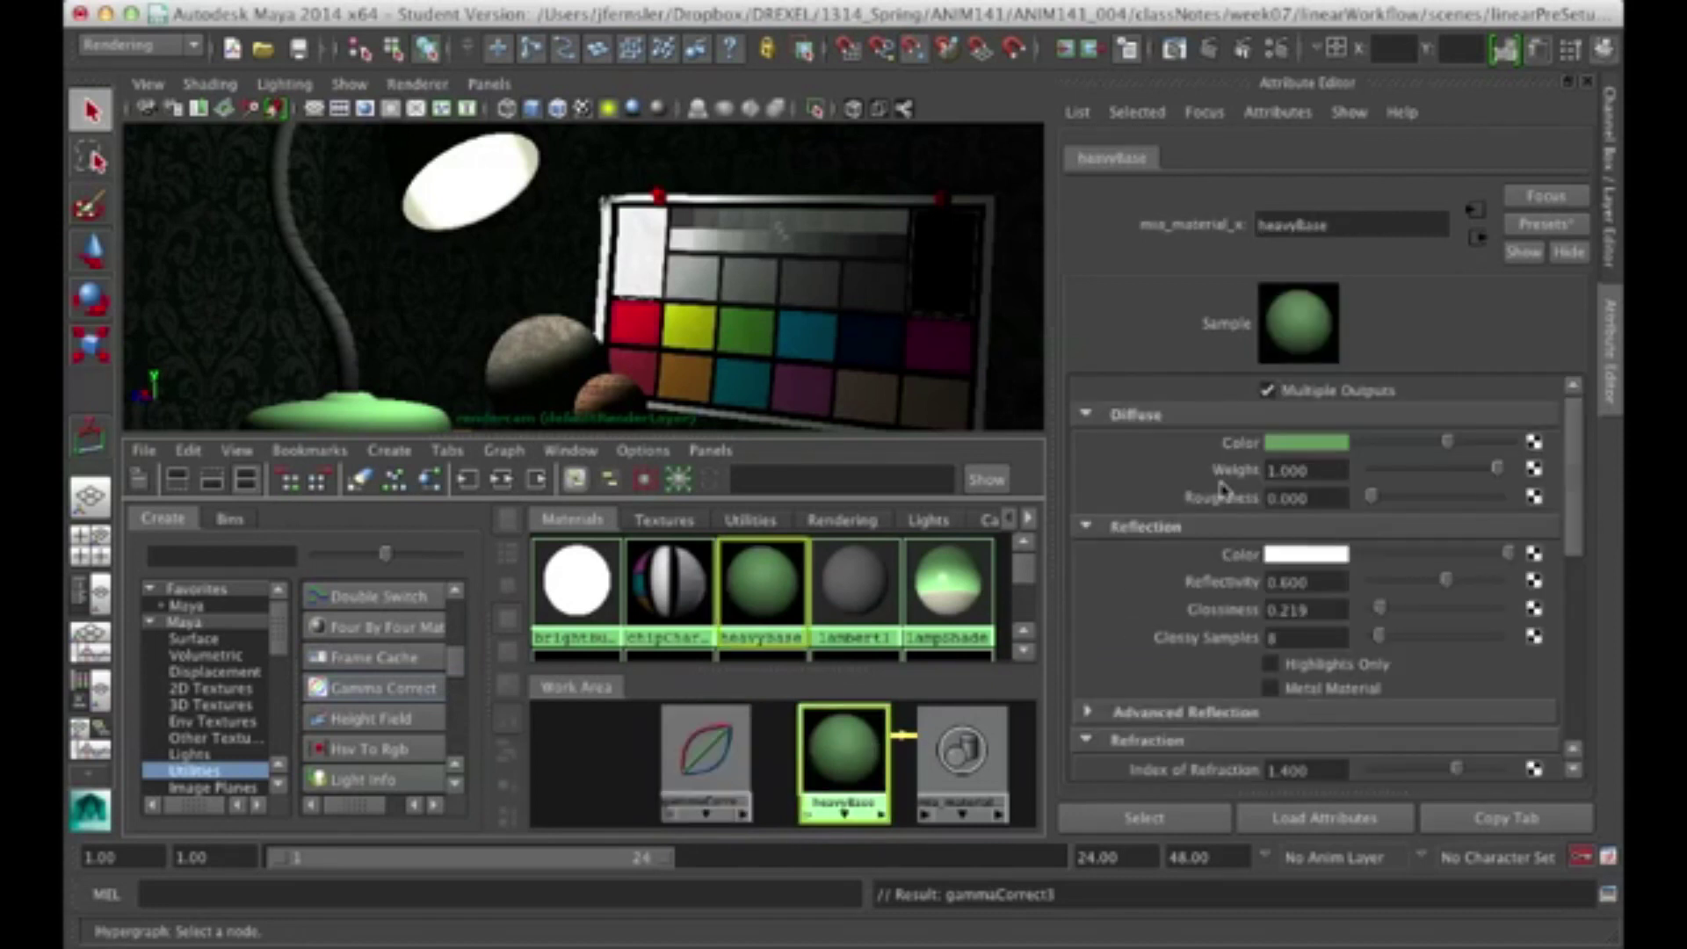
click(1318, 451)
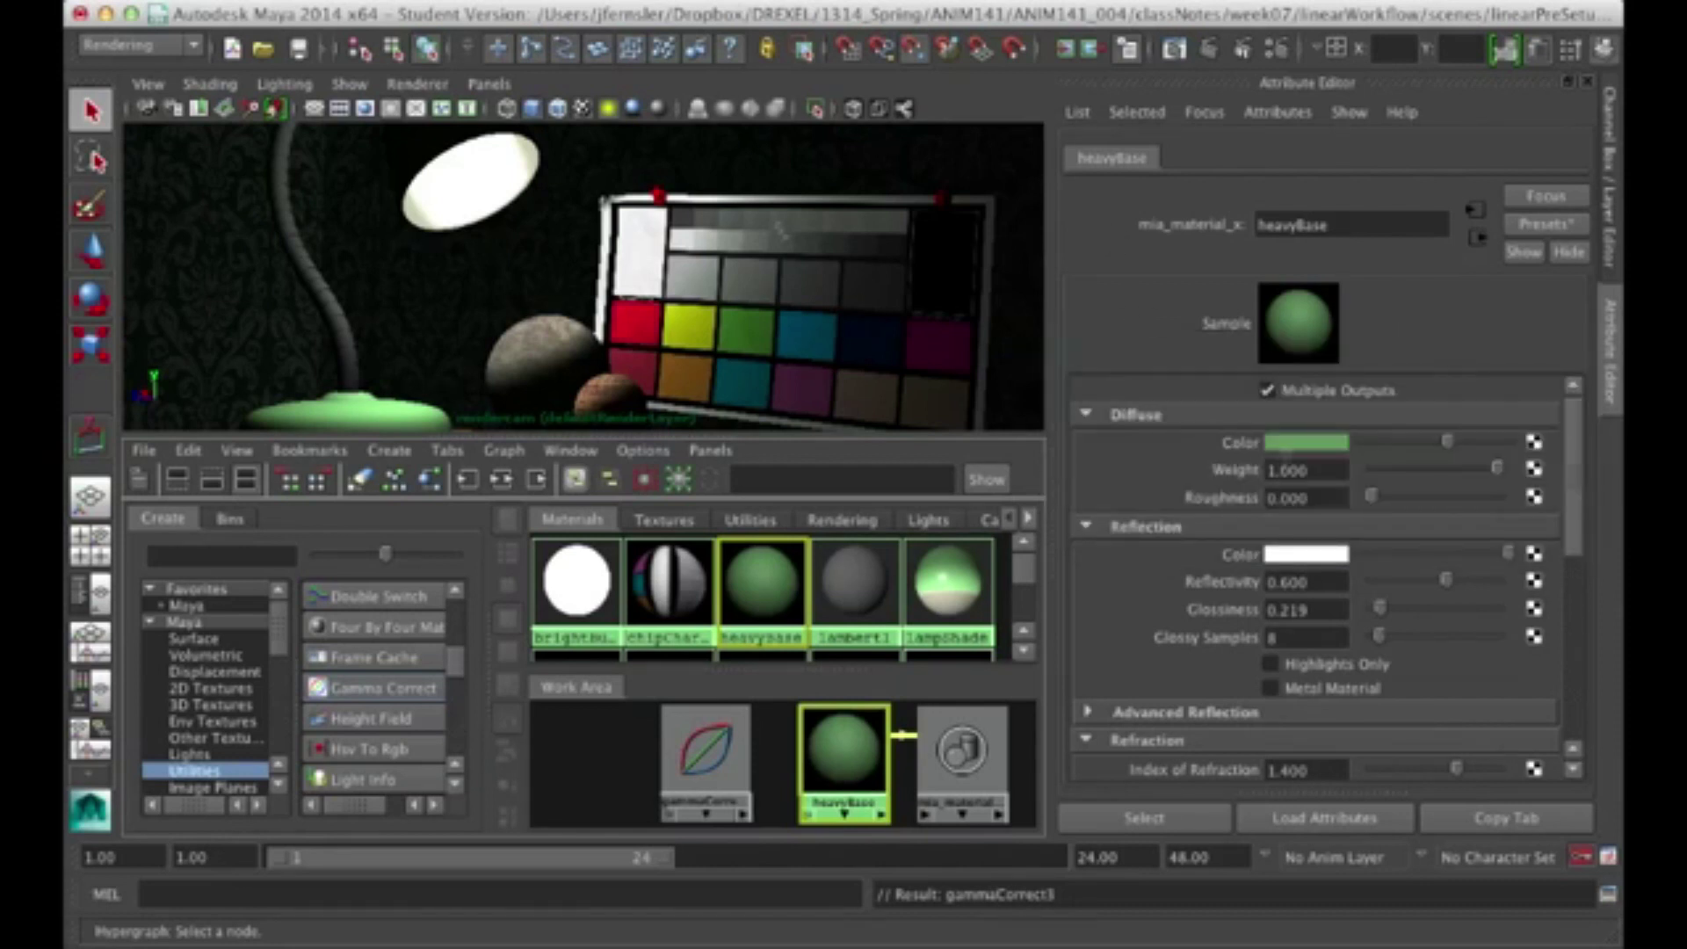
click(1296, 445)
click(707, 747)
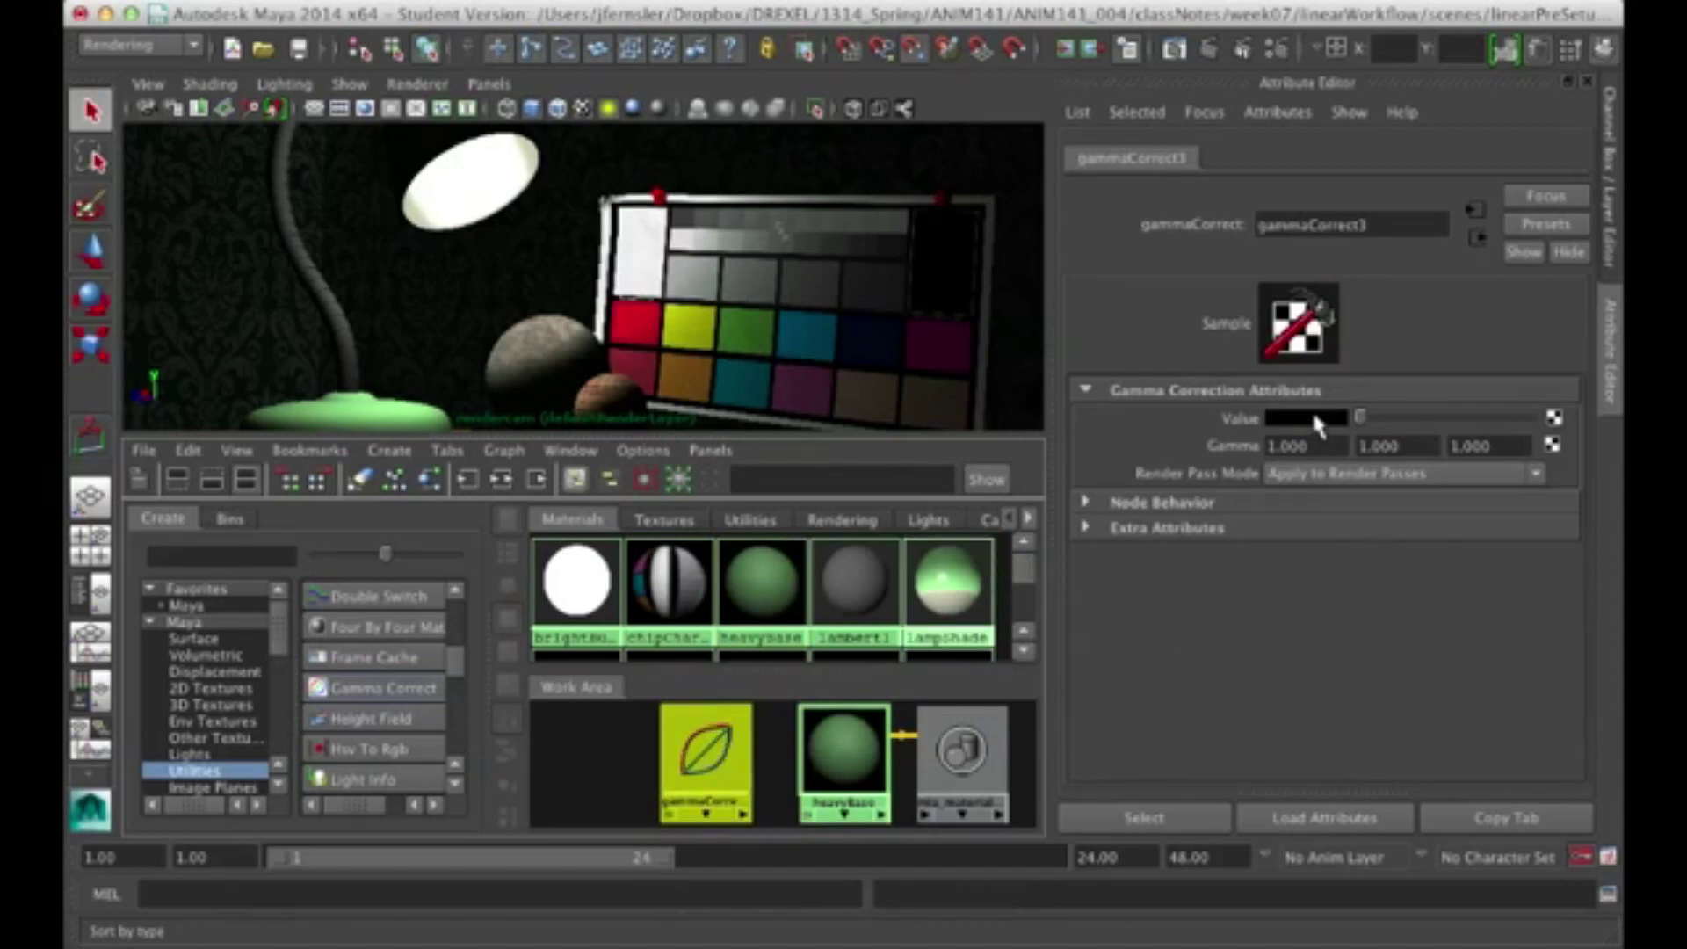
click(1309, 416)
click(1150, 398)
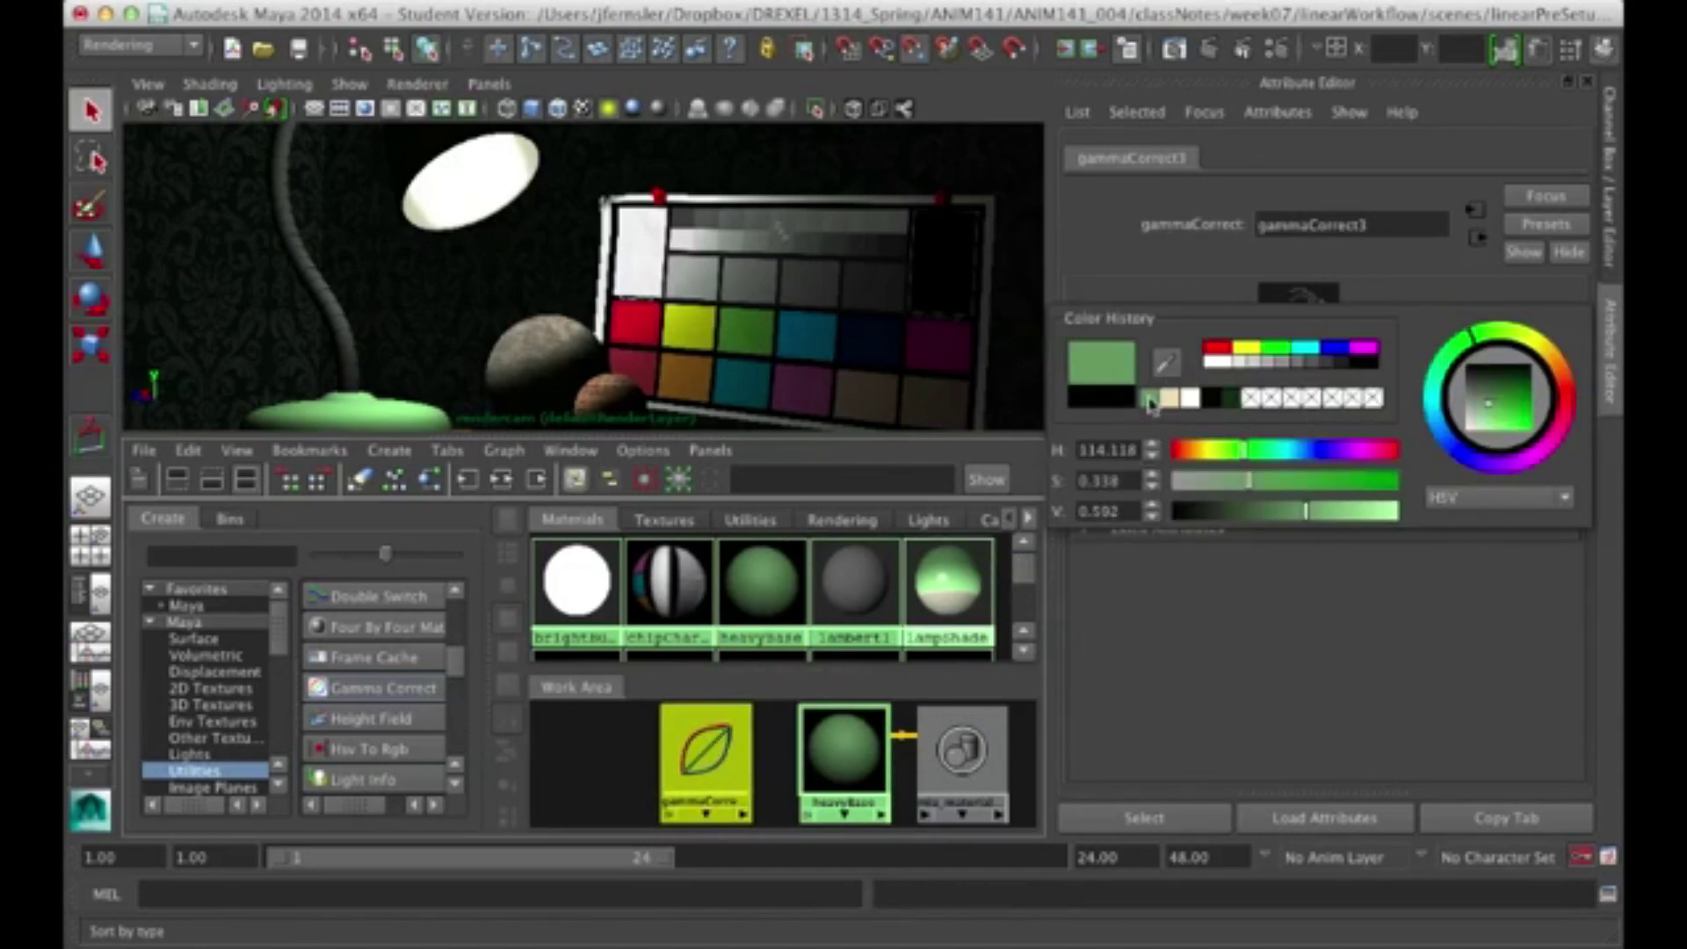
click(835, 742)
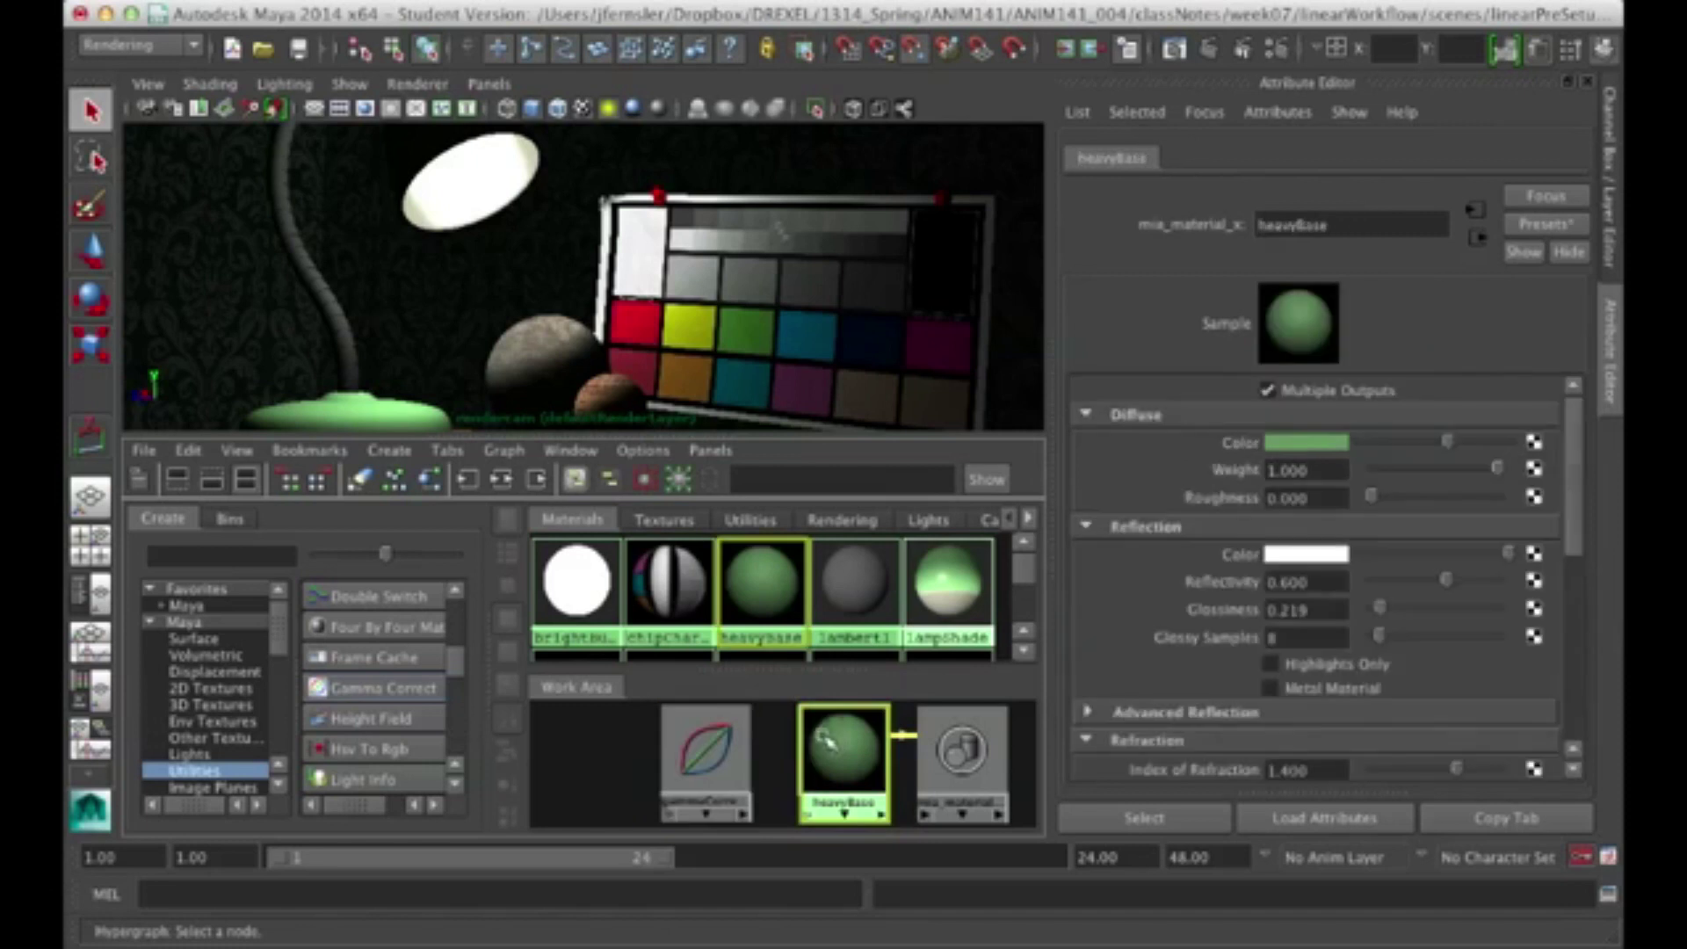
middle_drag(707, 747, 1291, 442)
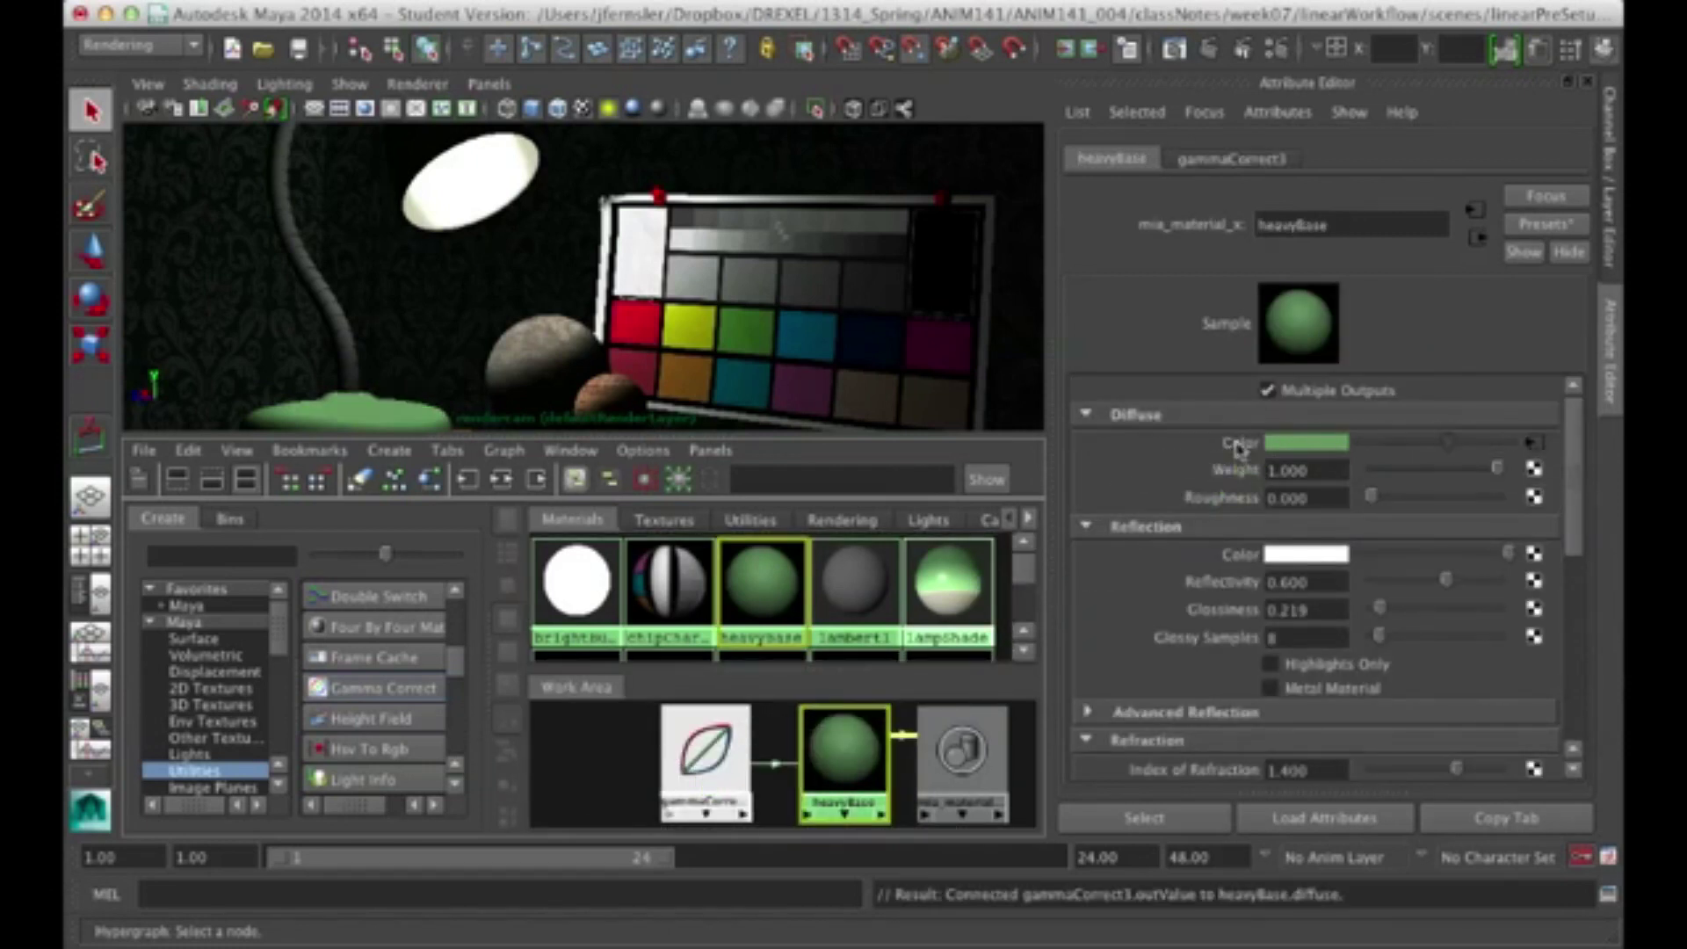
- Switch to Calculator and work out the inverse gamma by dividing 1 by 2.2 for the Gamma Correct node
click(717, 761)
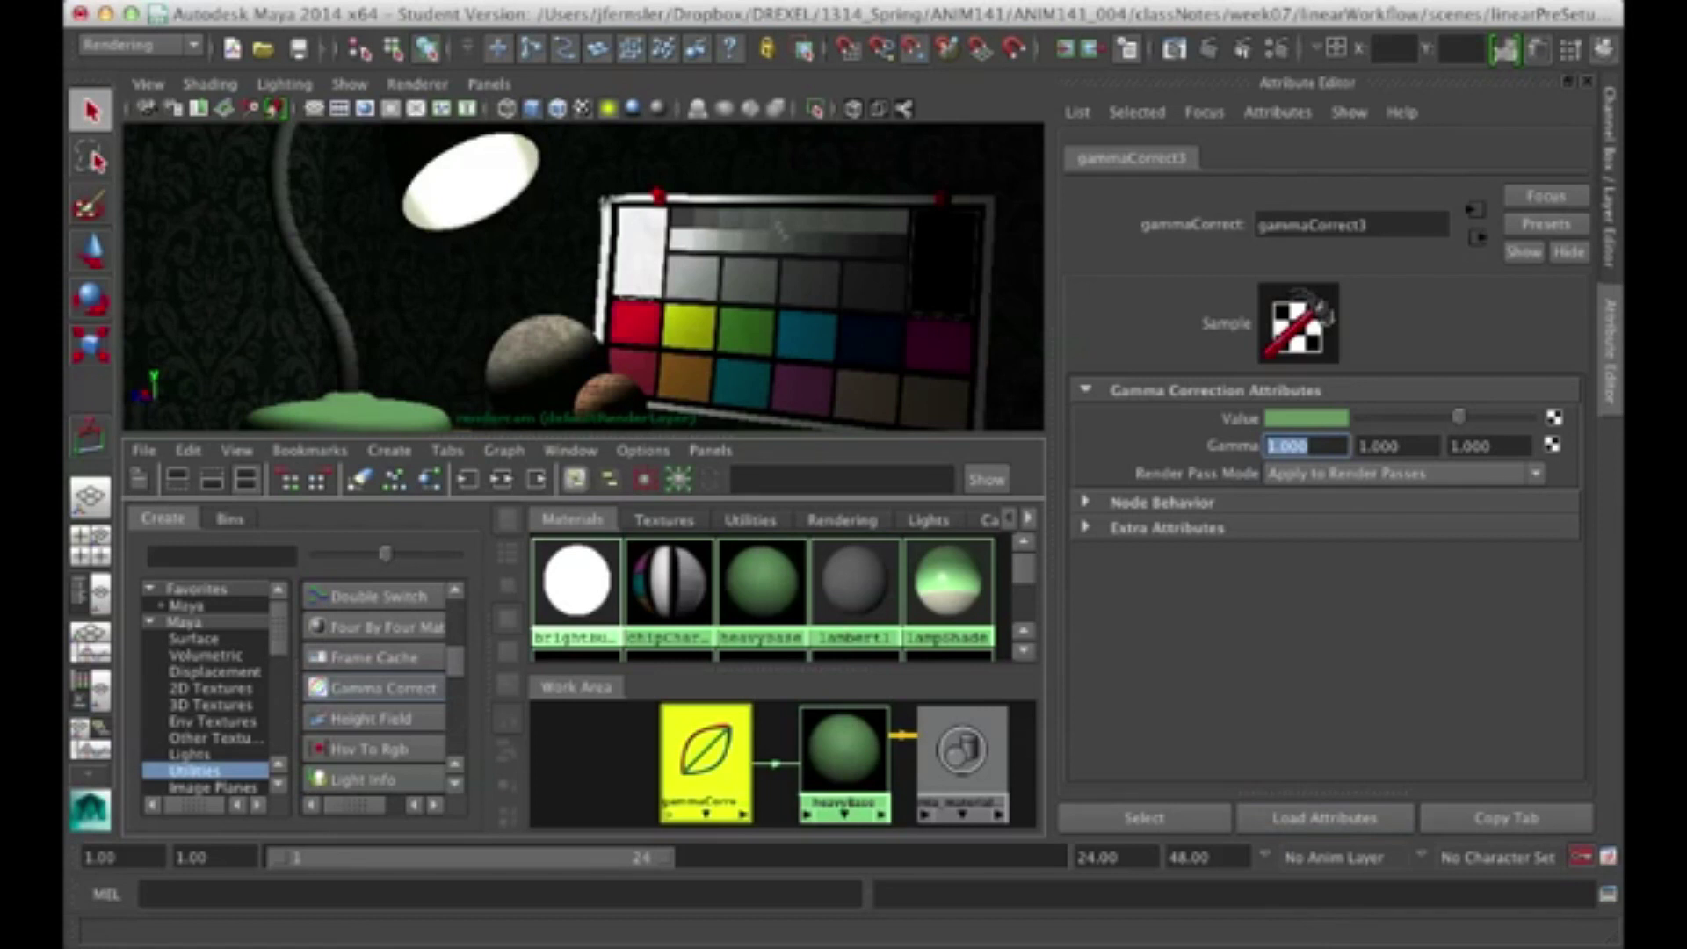
drag(1205, 835, 1062, 436)
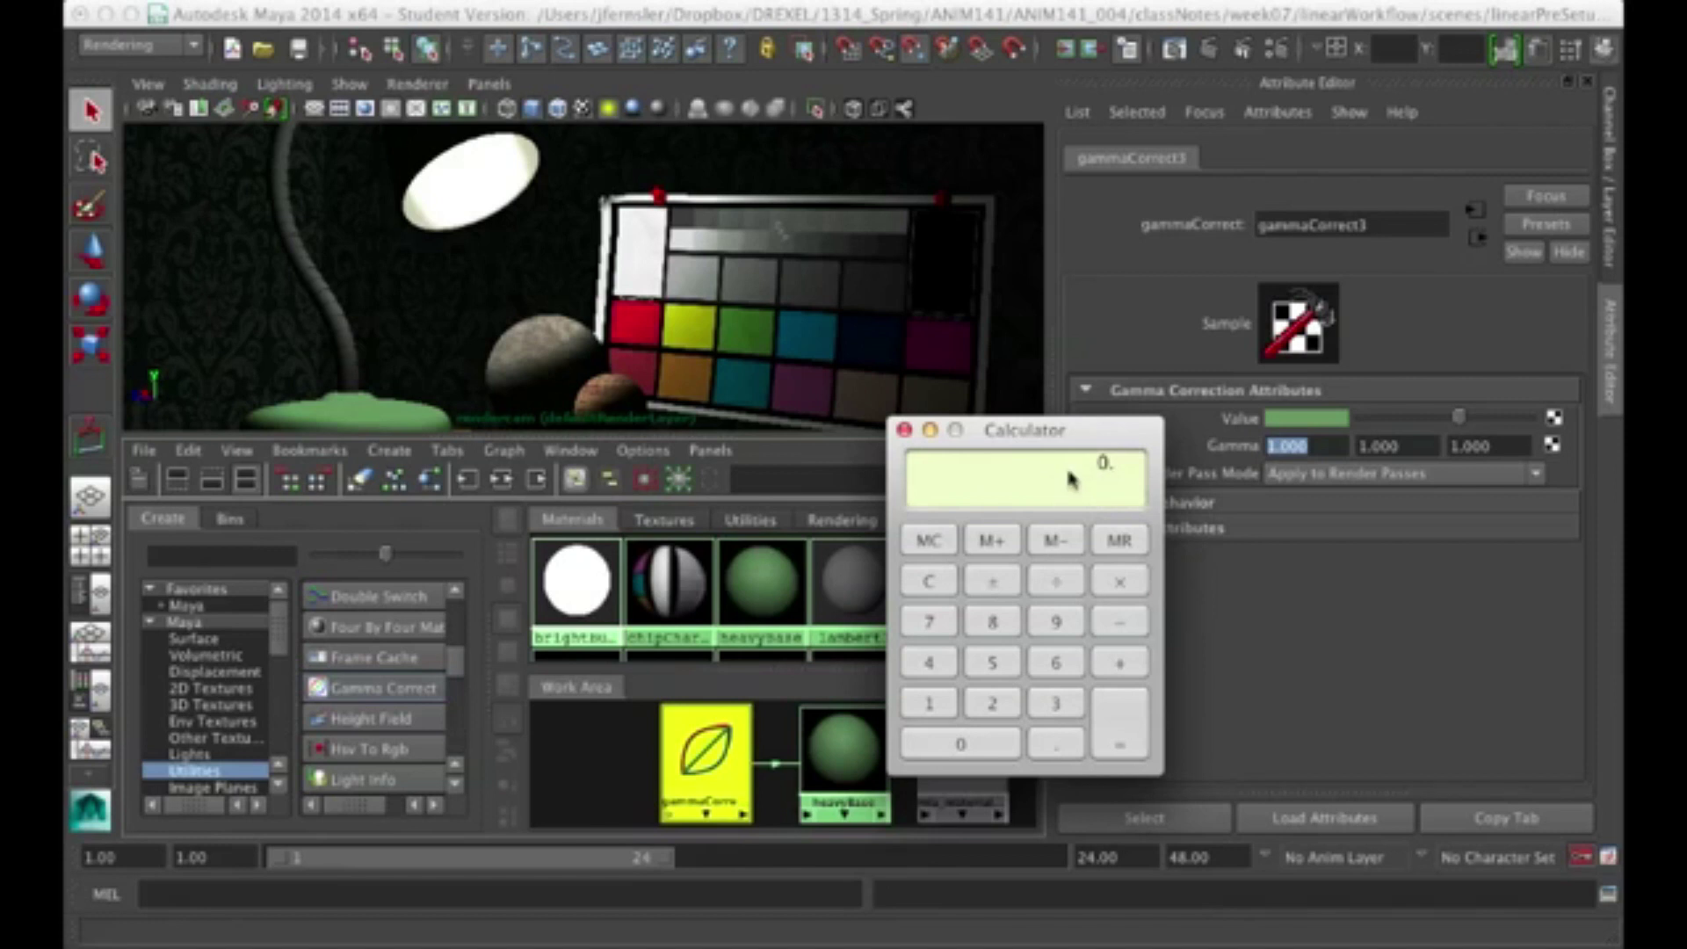
text(1)
key(Escape)
text(2)
key(Return)
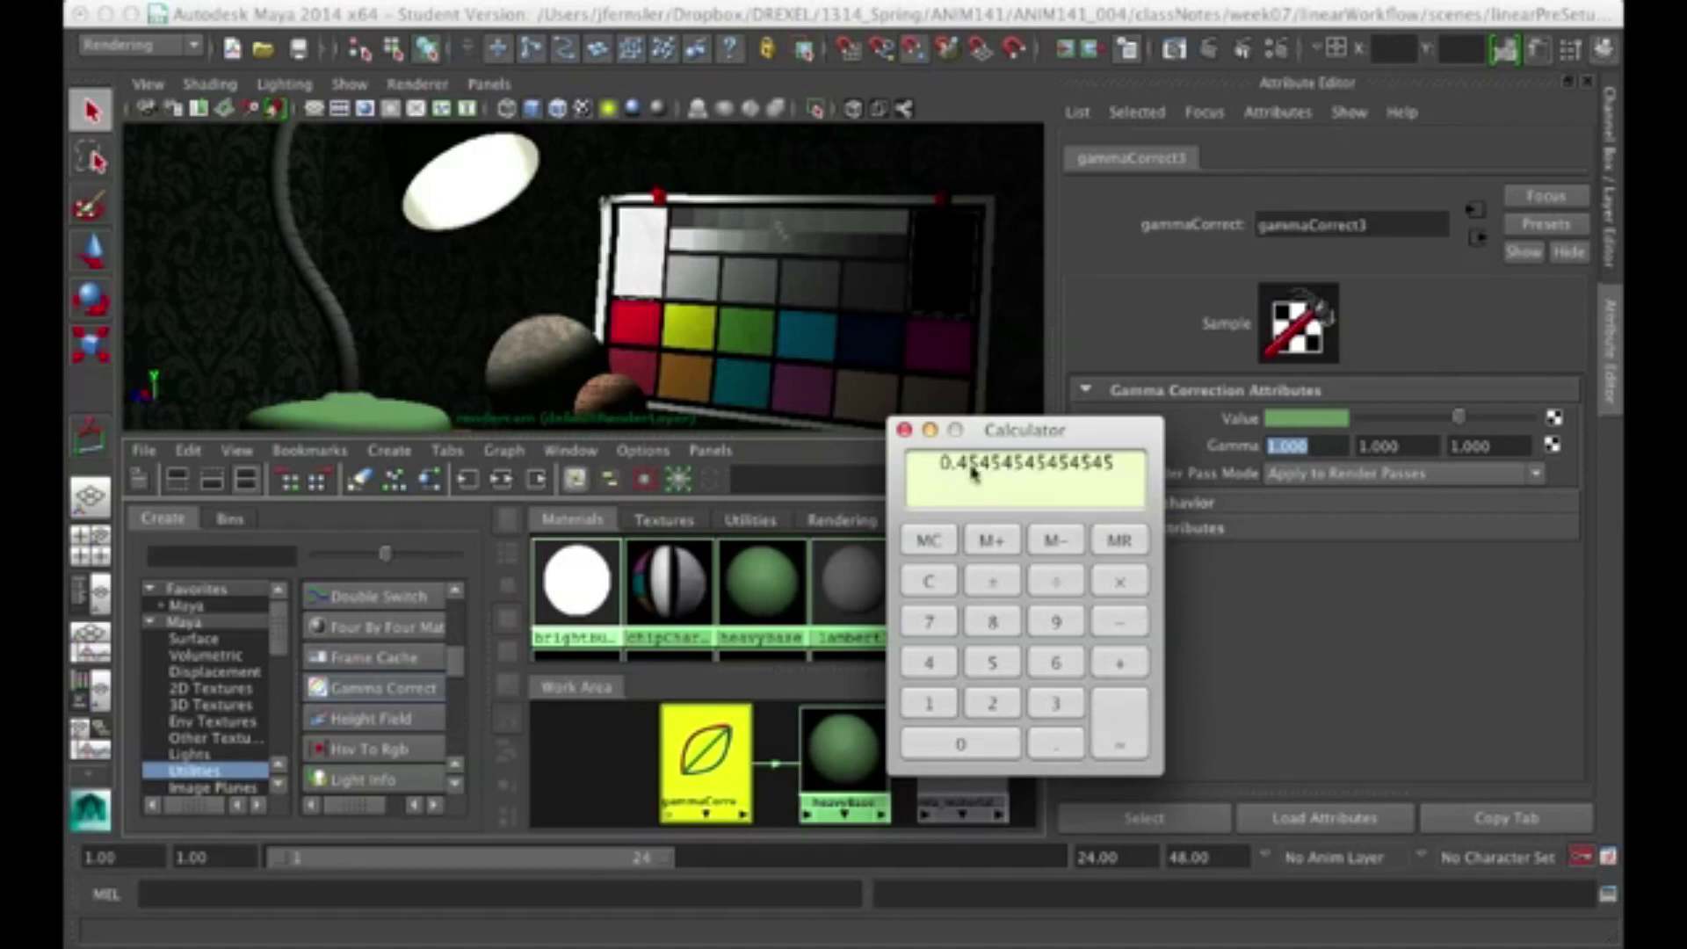
drag(1023, 430, 1243, 944)
- Set all three gamma components of the Gamma Correct node to .4545
drag(1323, 449, 1242, 451)
text(.4545)
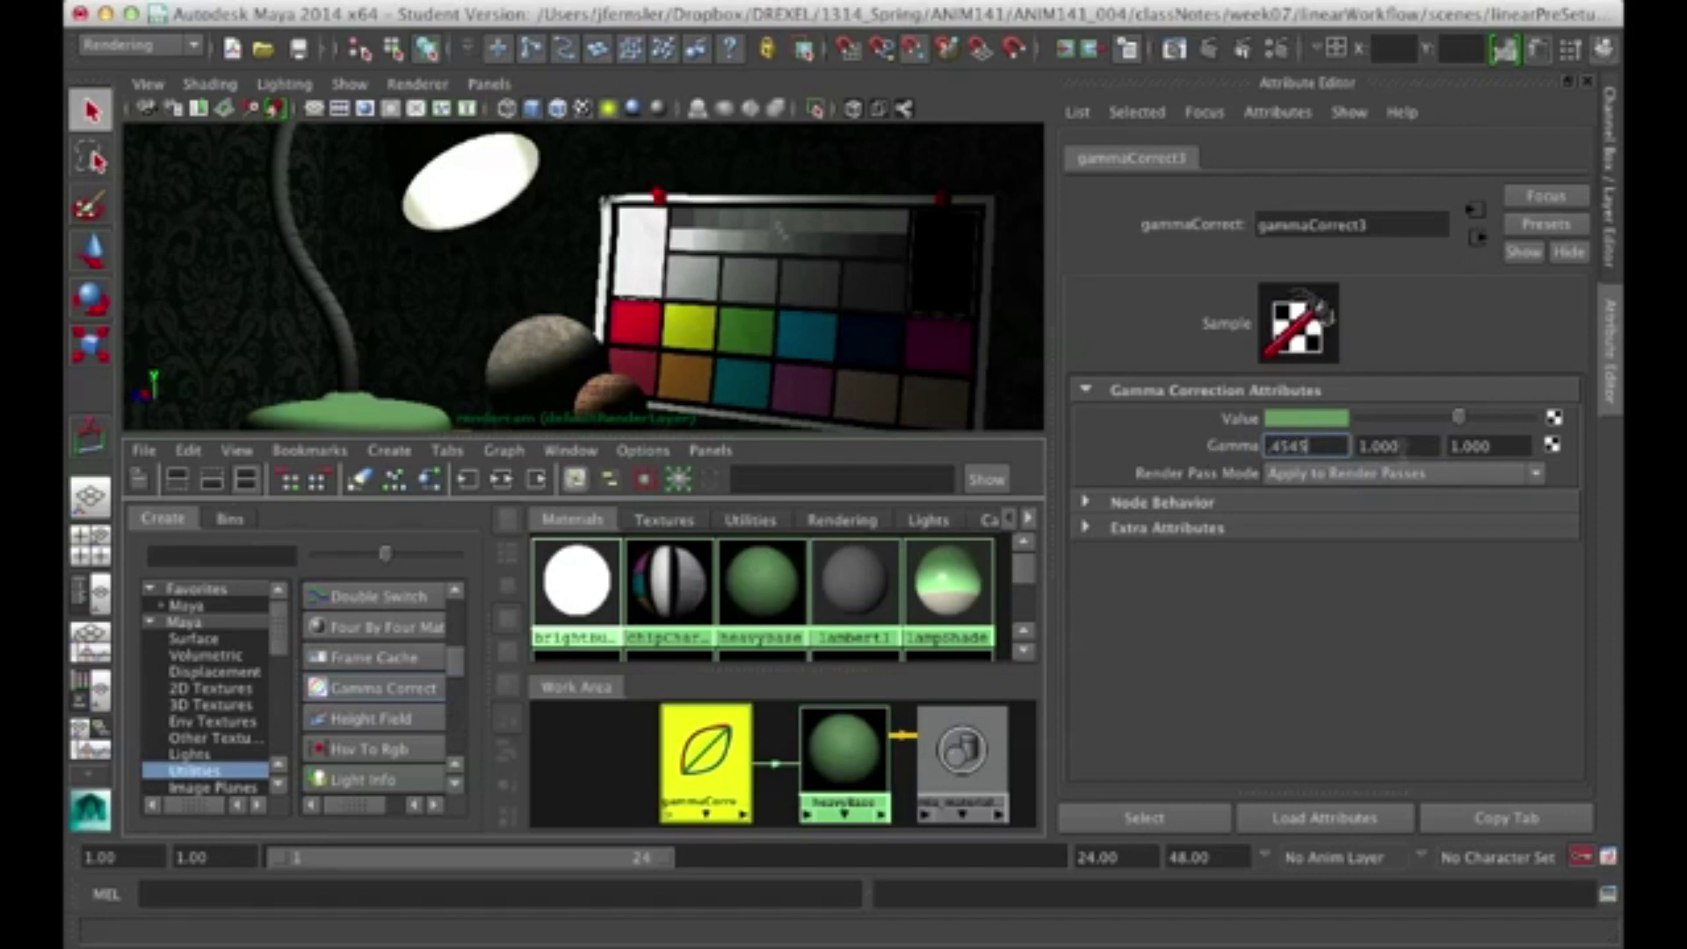
click(1399, 449)
key(BackSpace)
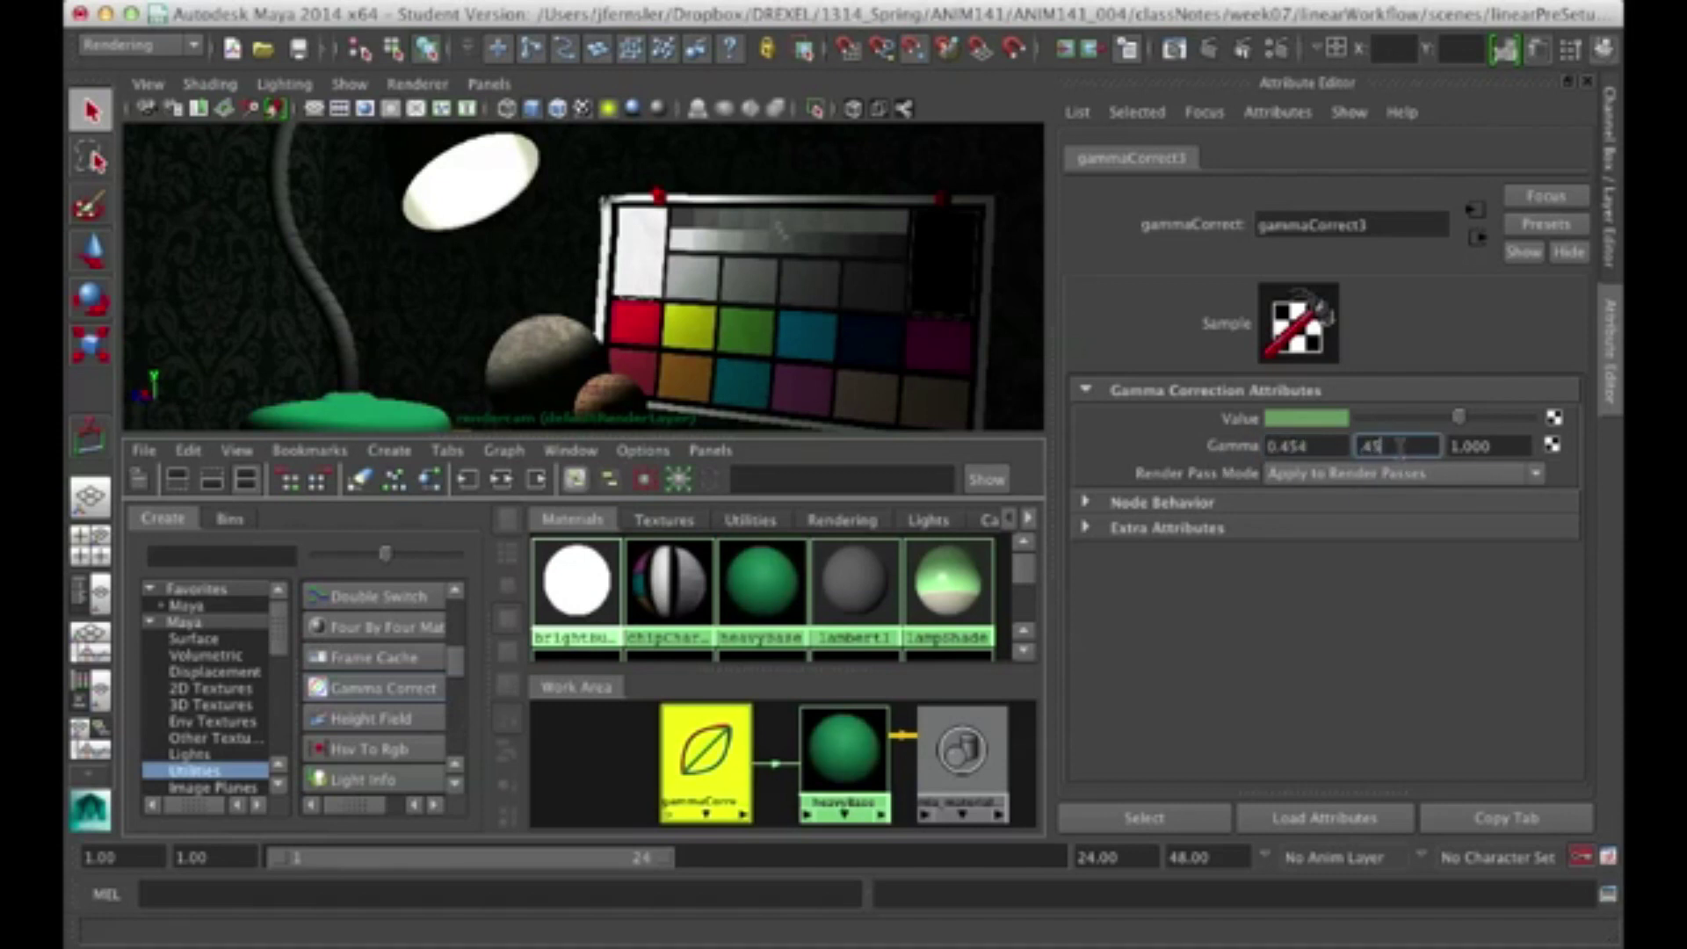
text(.4545)
key(Return)
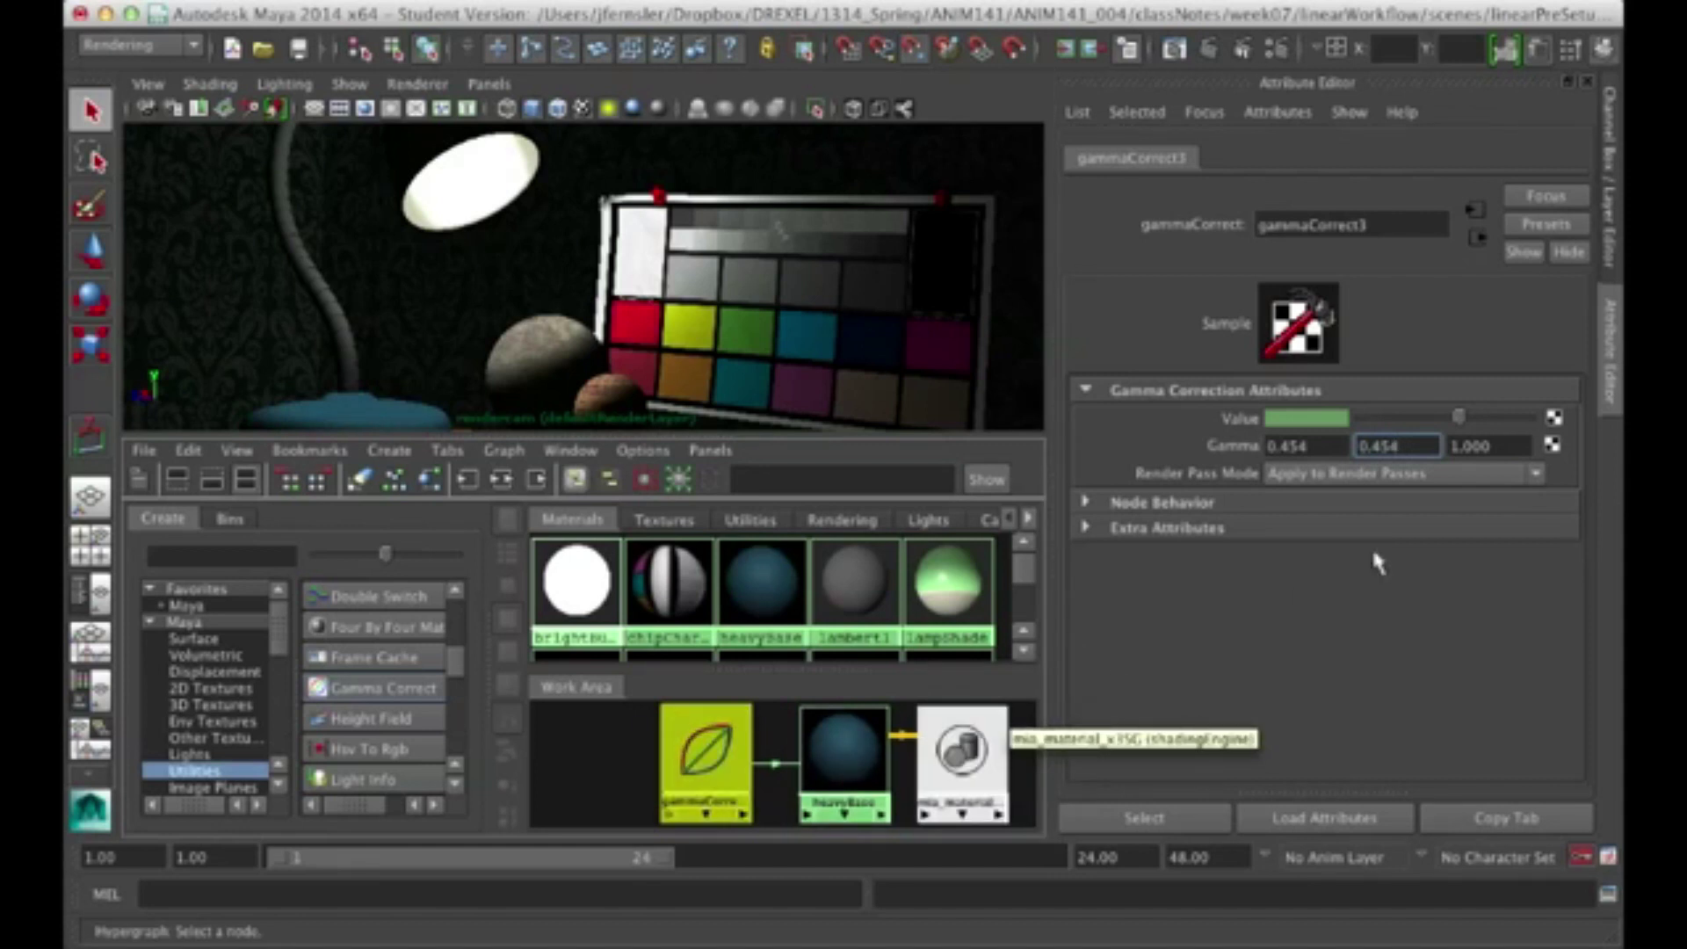
click(1511, 444)
text(.4545)
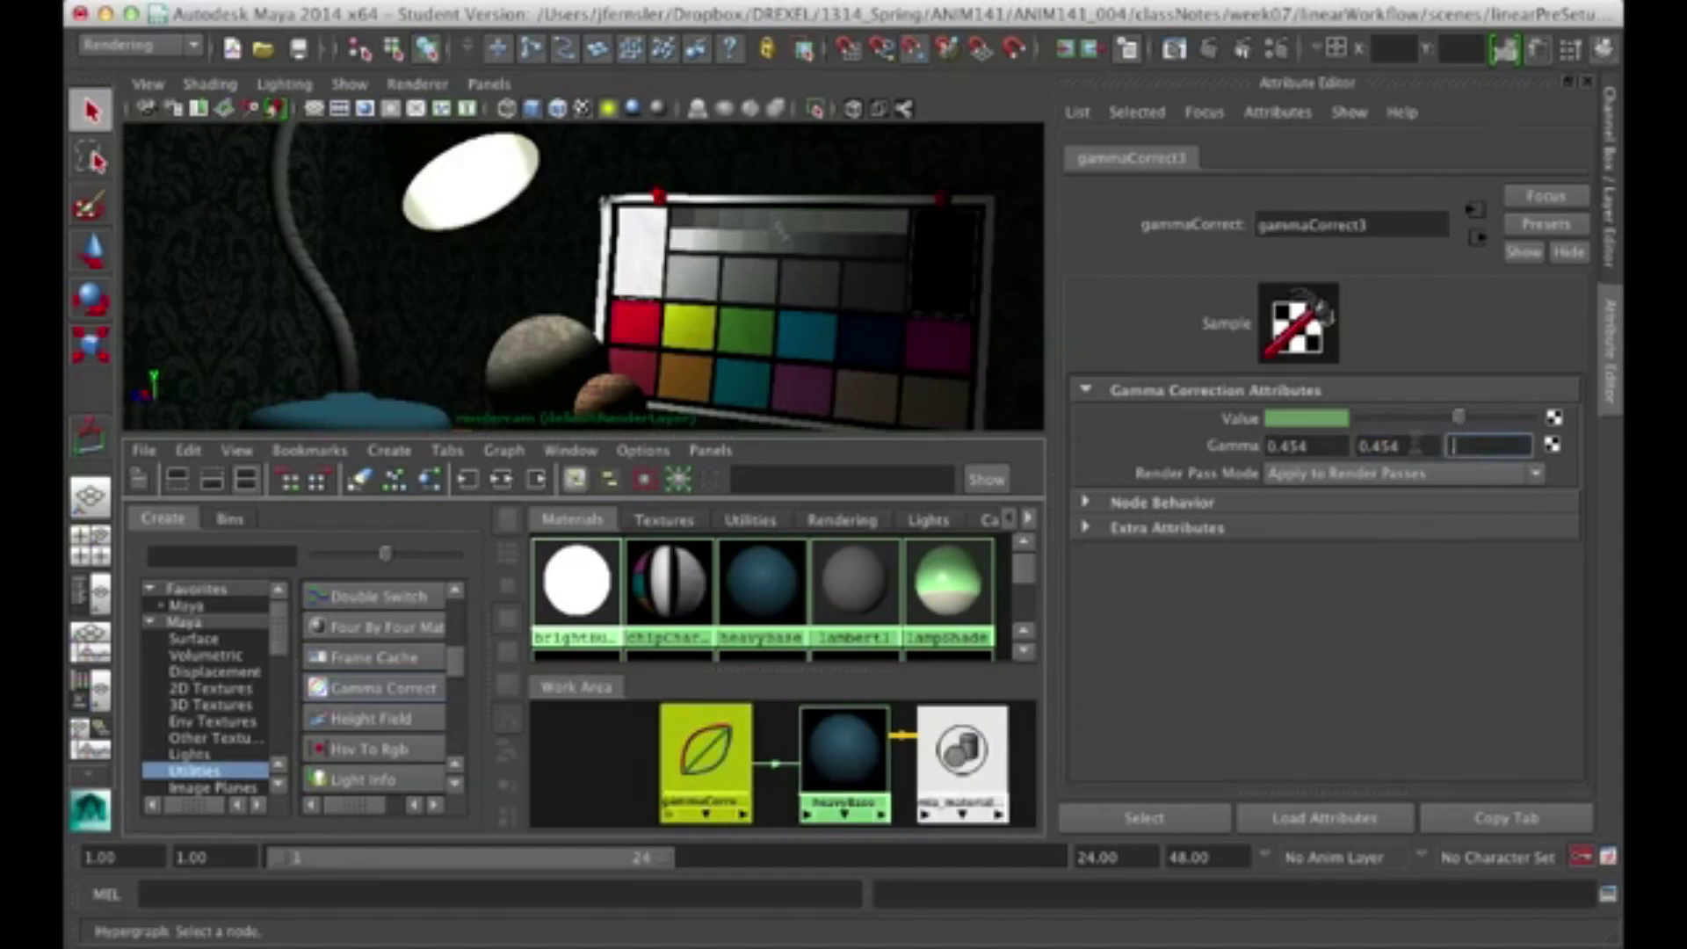
key(Return)
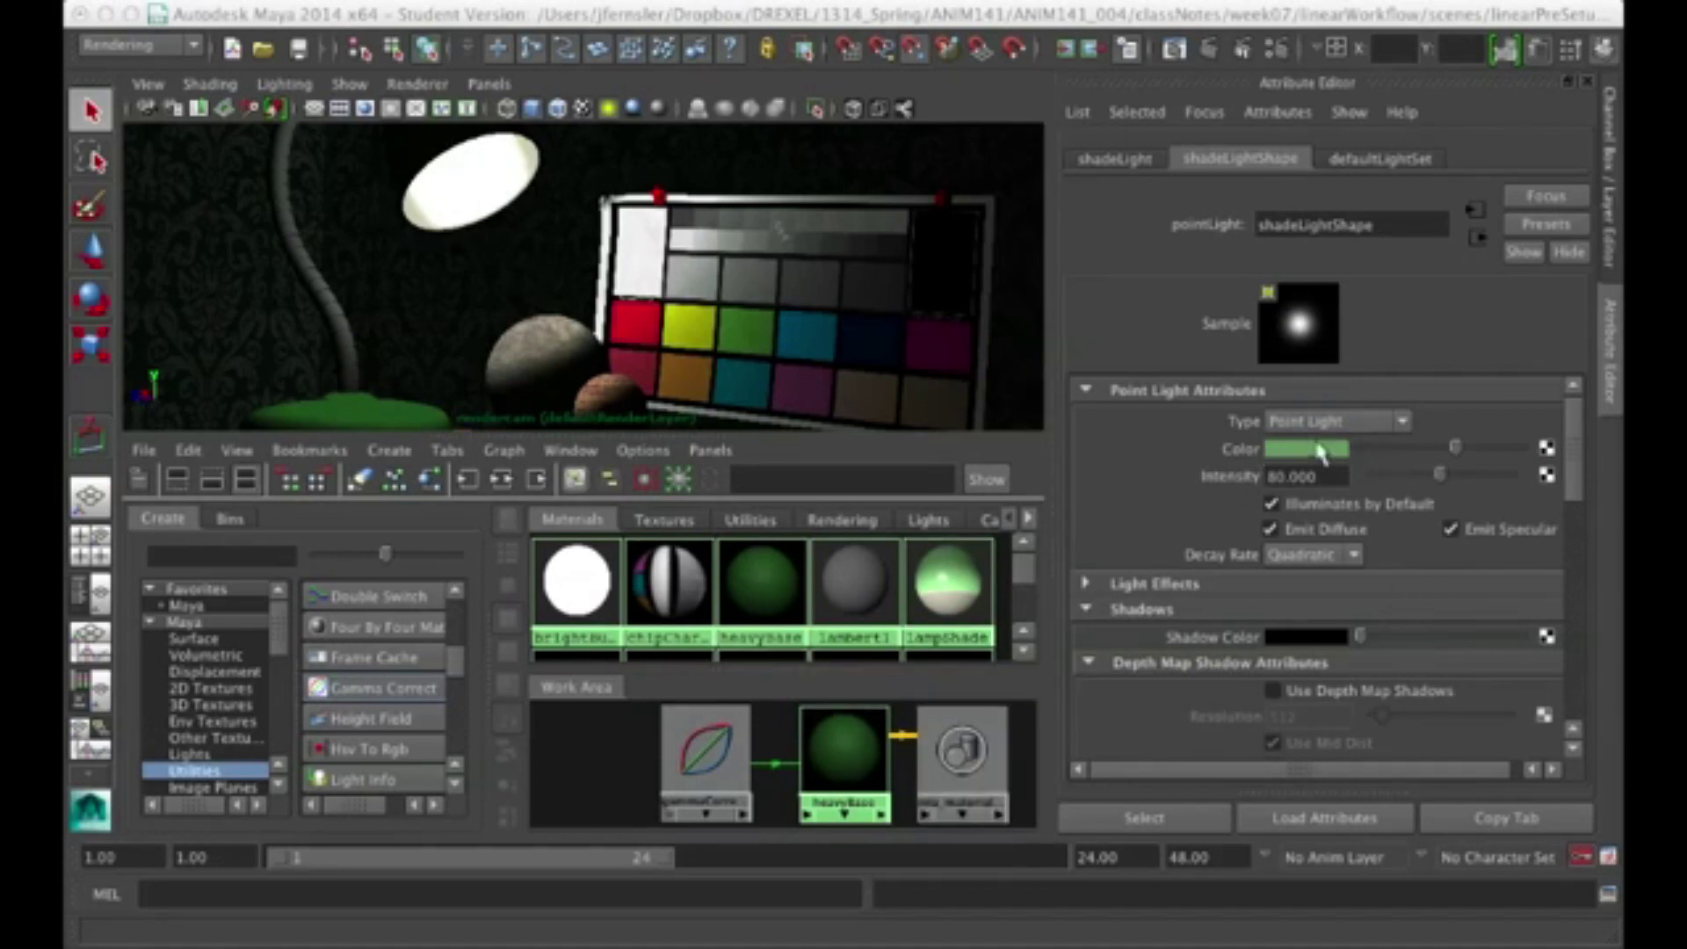
- Connect the Gamma Correct node to the color of the shadeLight point light
click(706, 752)
middle_drag(705, 751, 1234, 454)
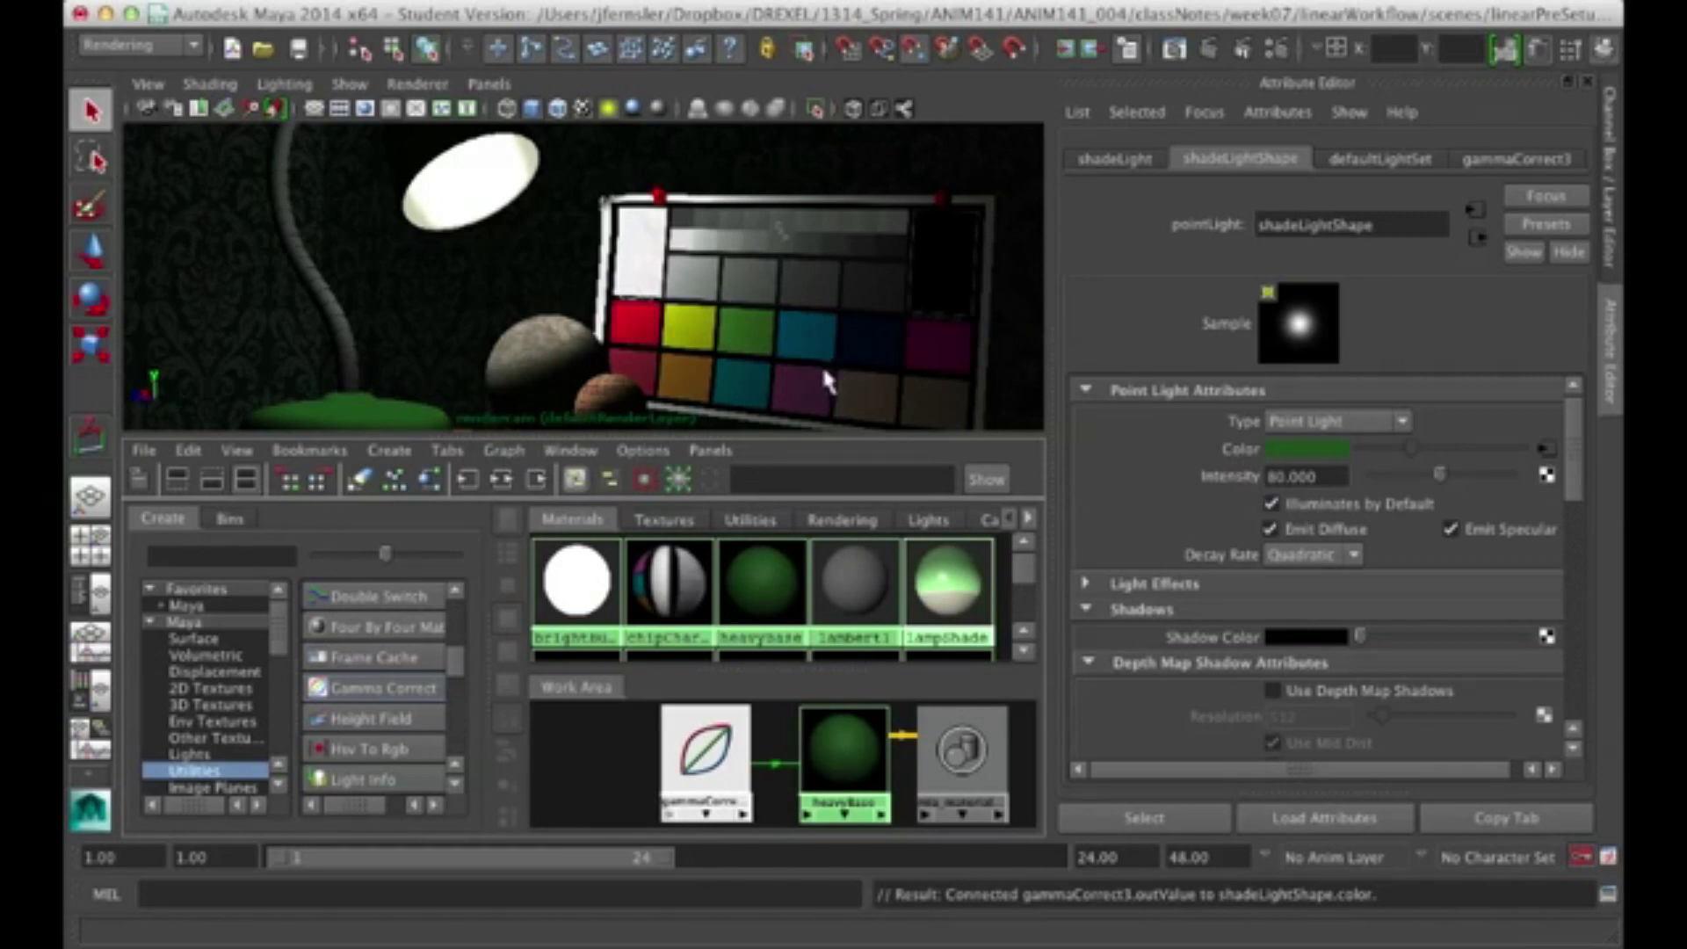
click(774, 272)
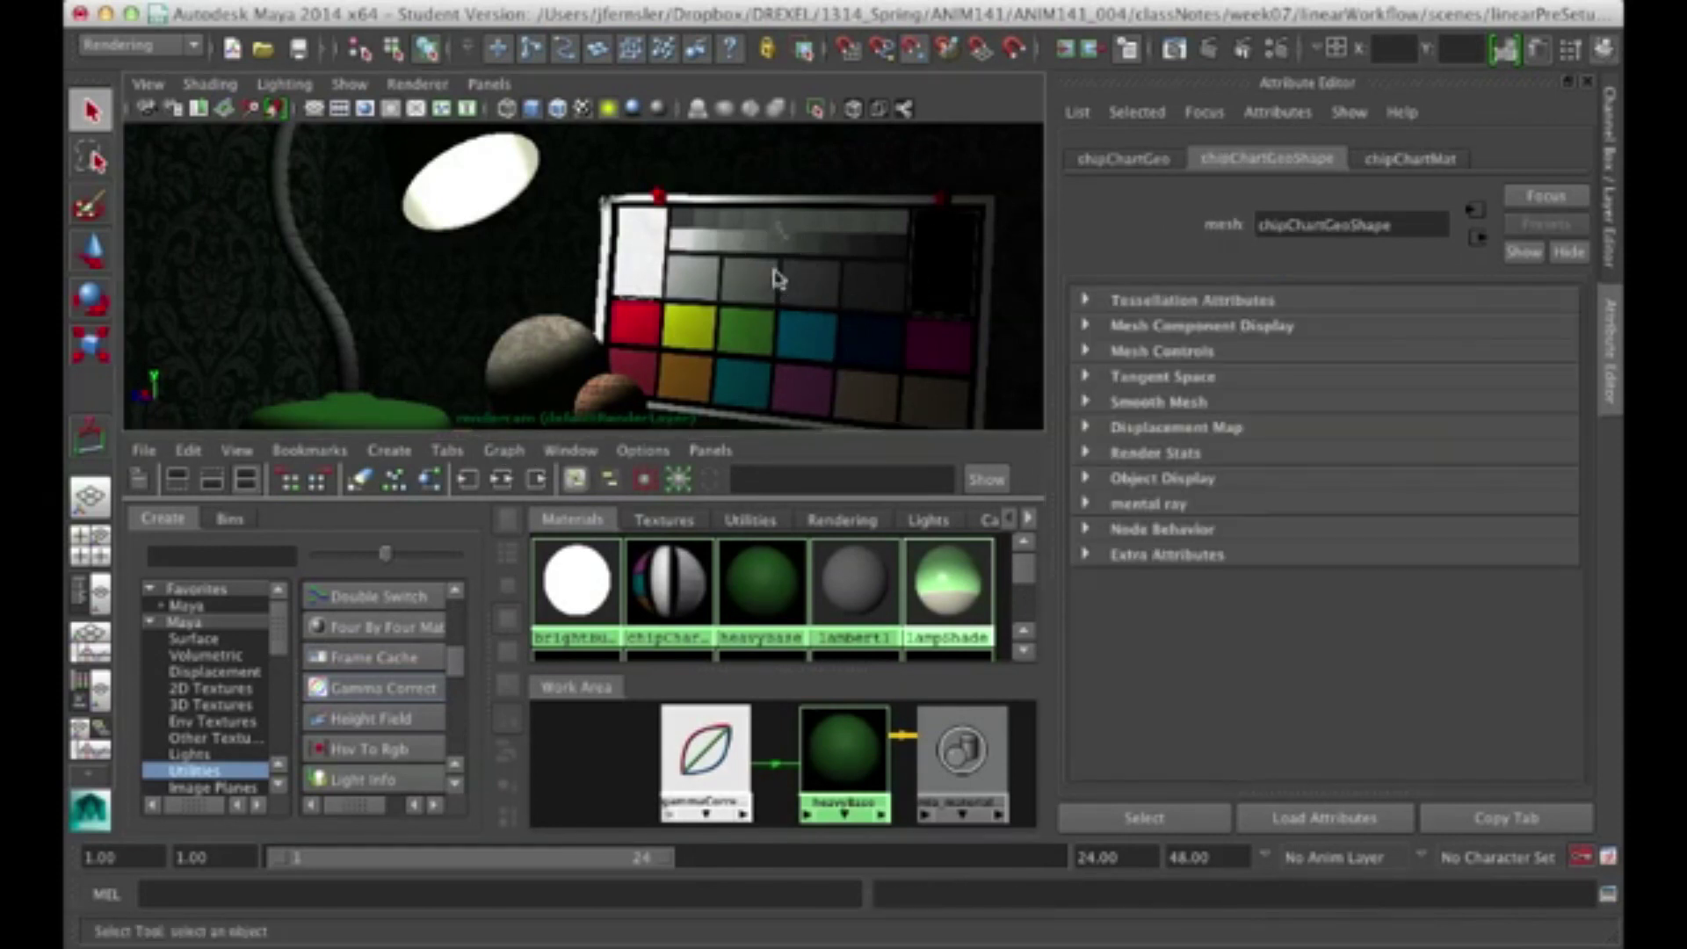
click(802, 153)
- Maximize the camera view, keep the current image in the Render View, and render the scene with the gamma-corrected colors
key(space)
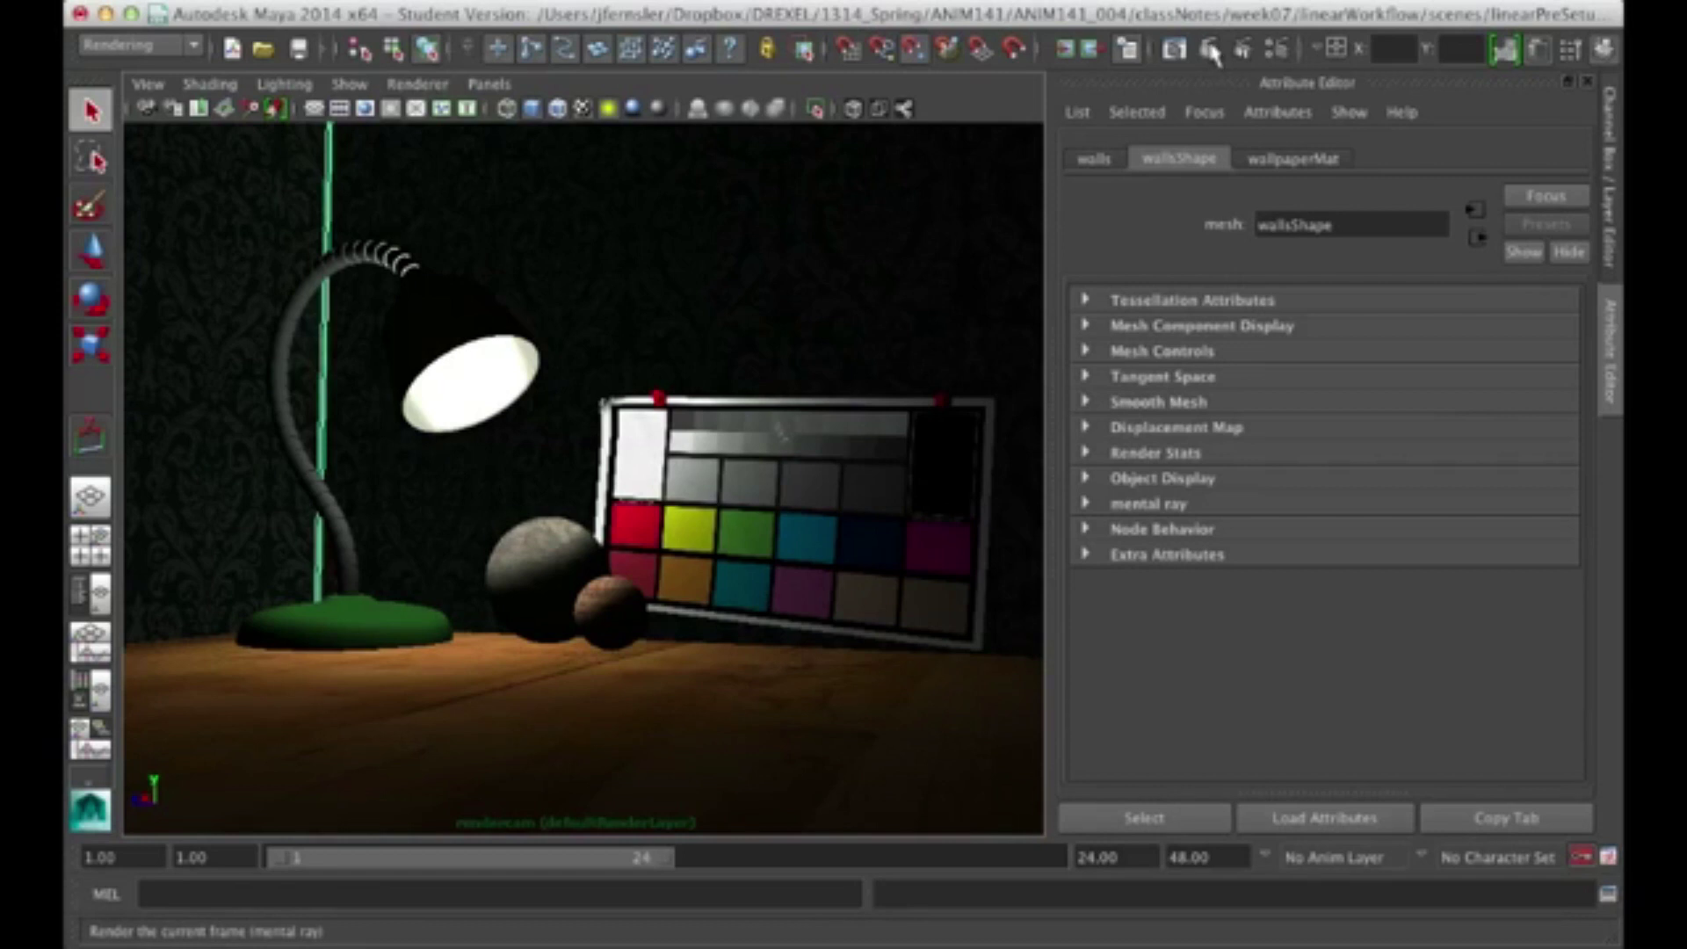
click(1175, 50)
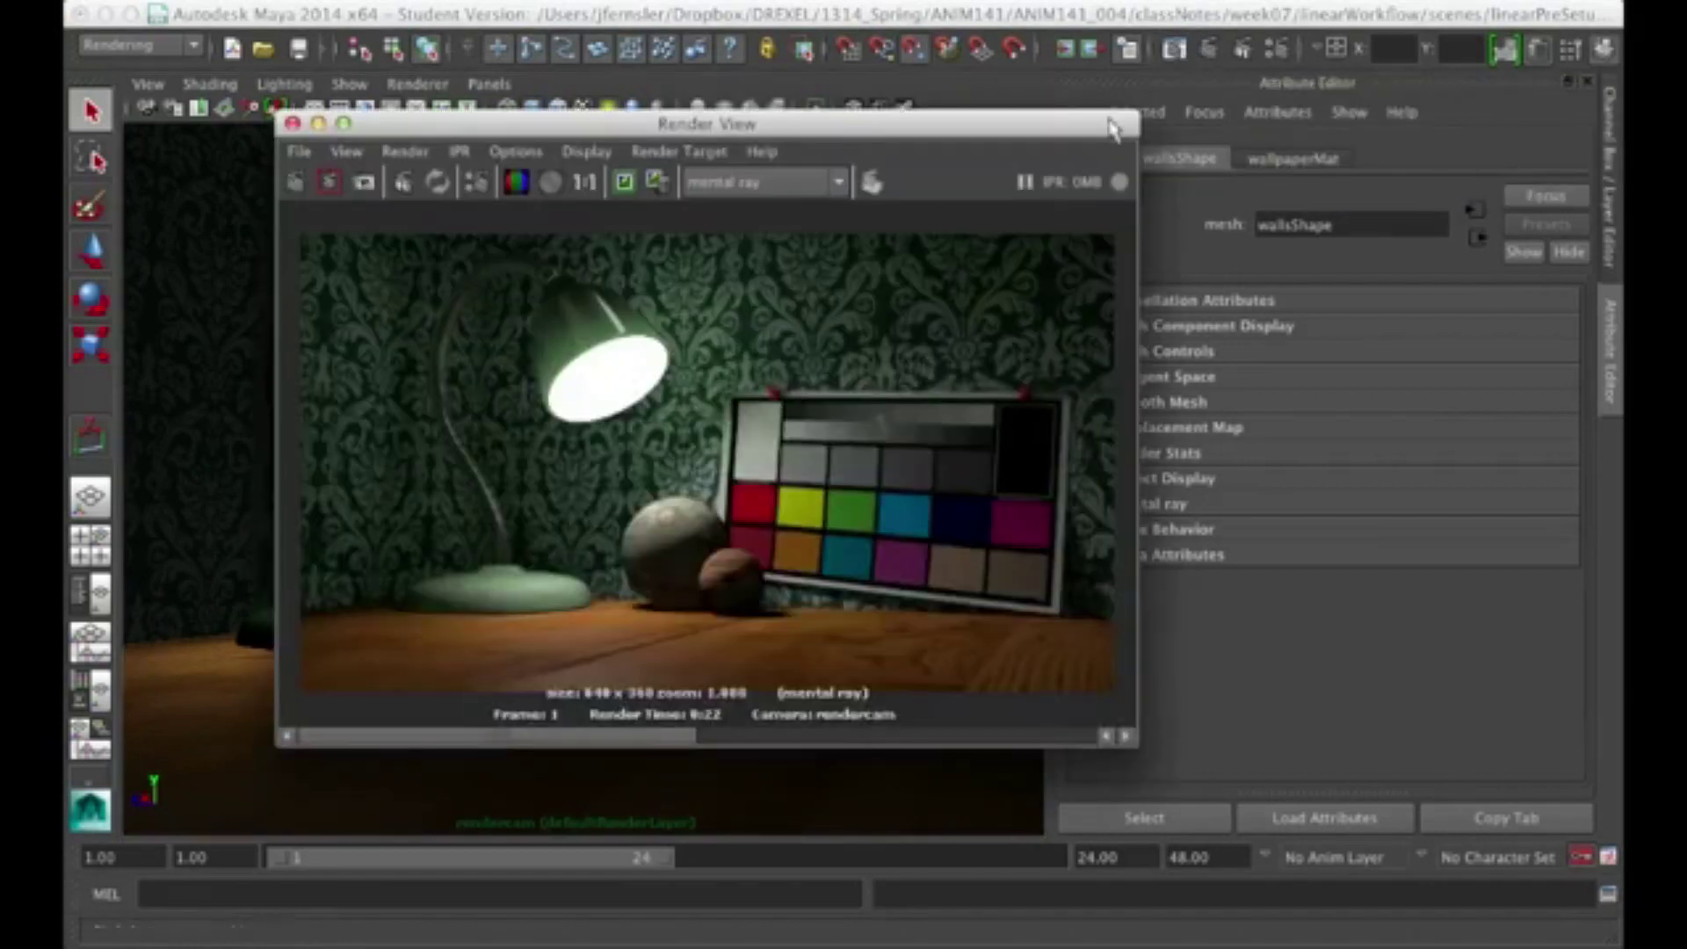
click(623, 183)
click(1210, 51)
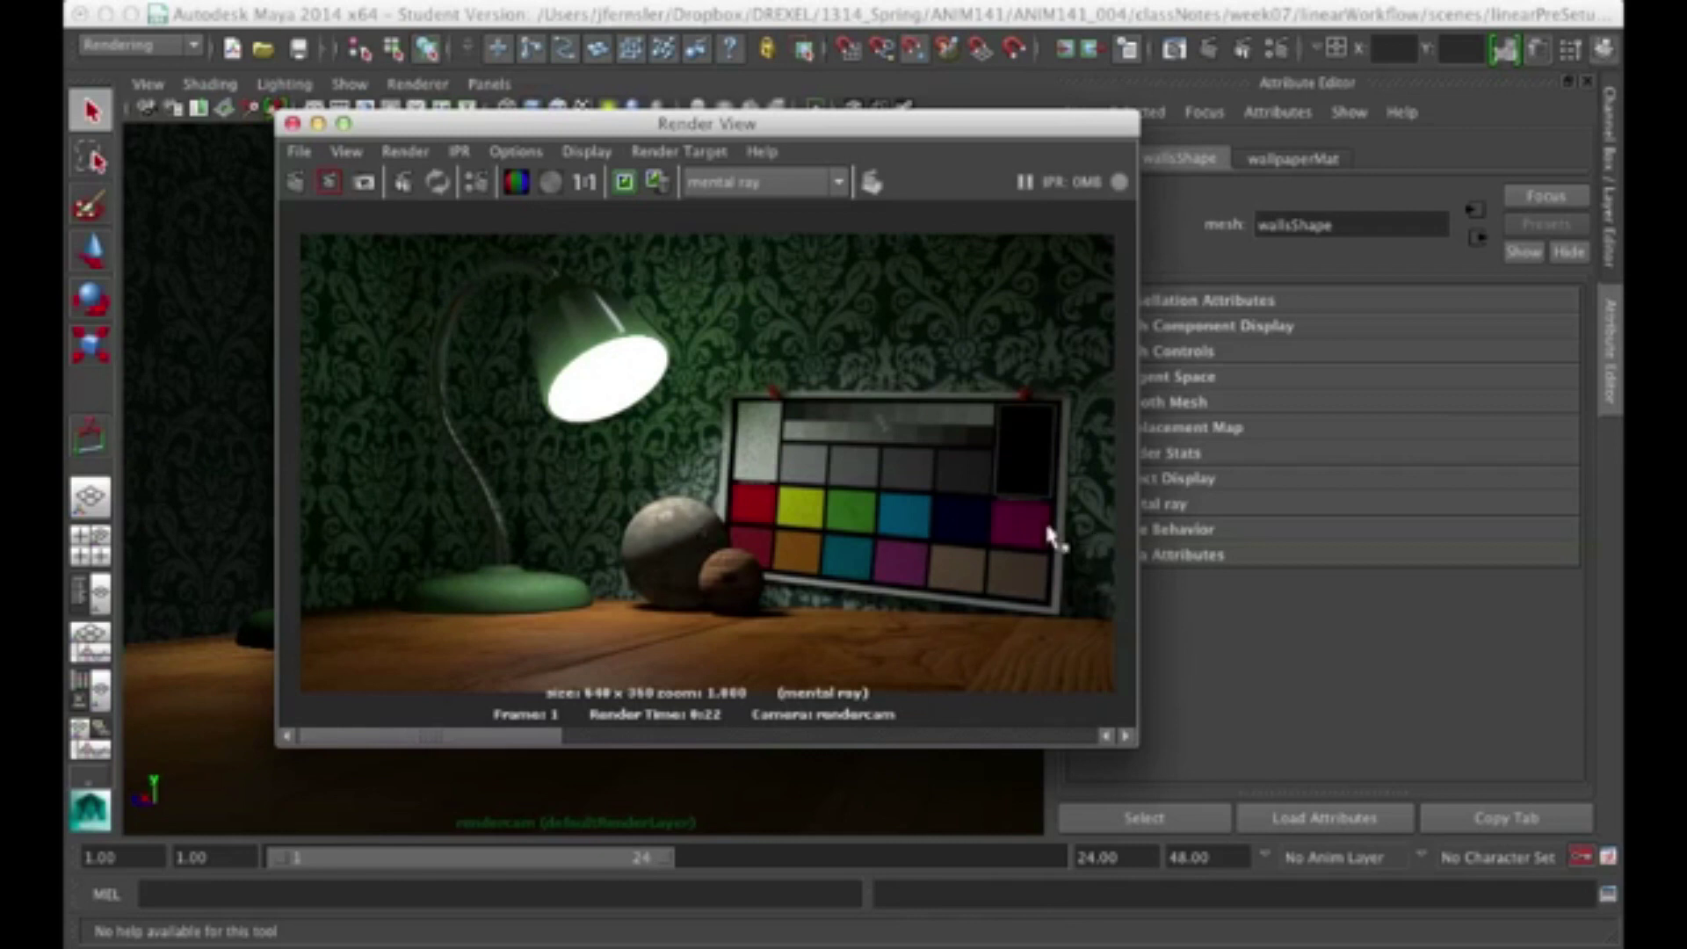
- Show the earlier, brighter render again and set the Render View's image color profile to sRGB for comparison
drag(557, 738, 1099, 734)
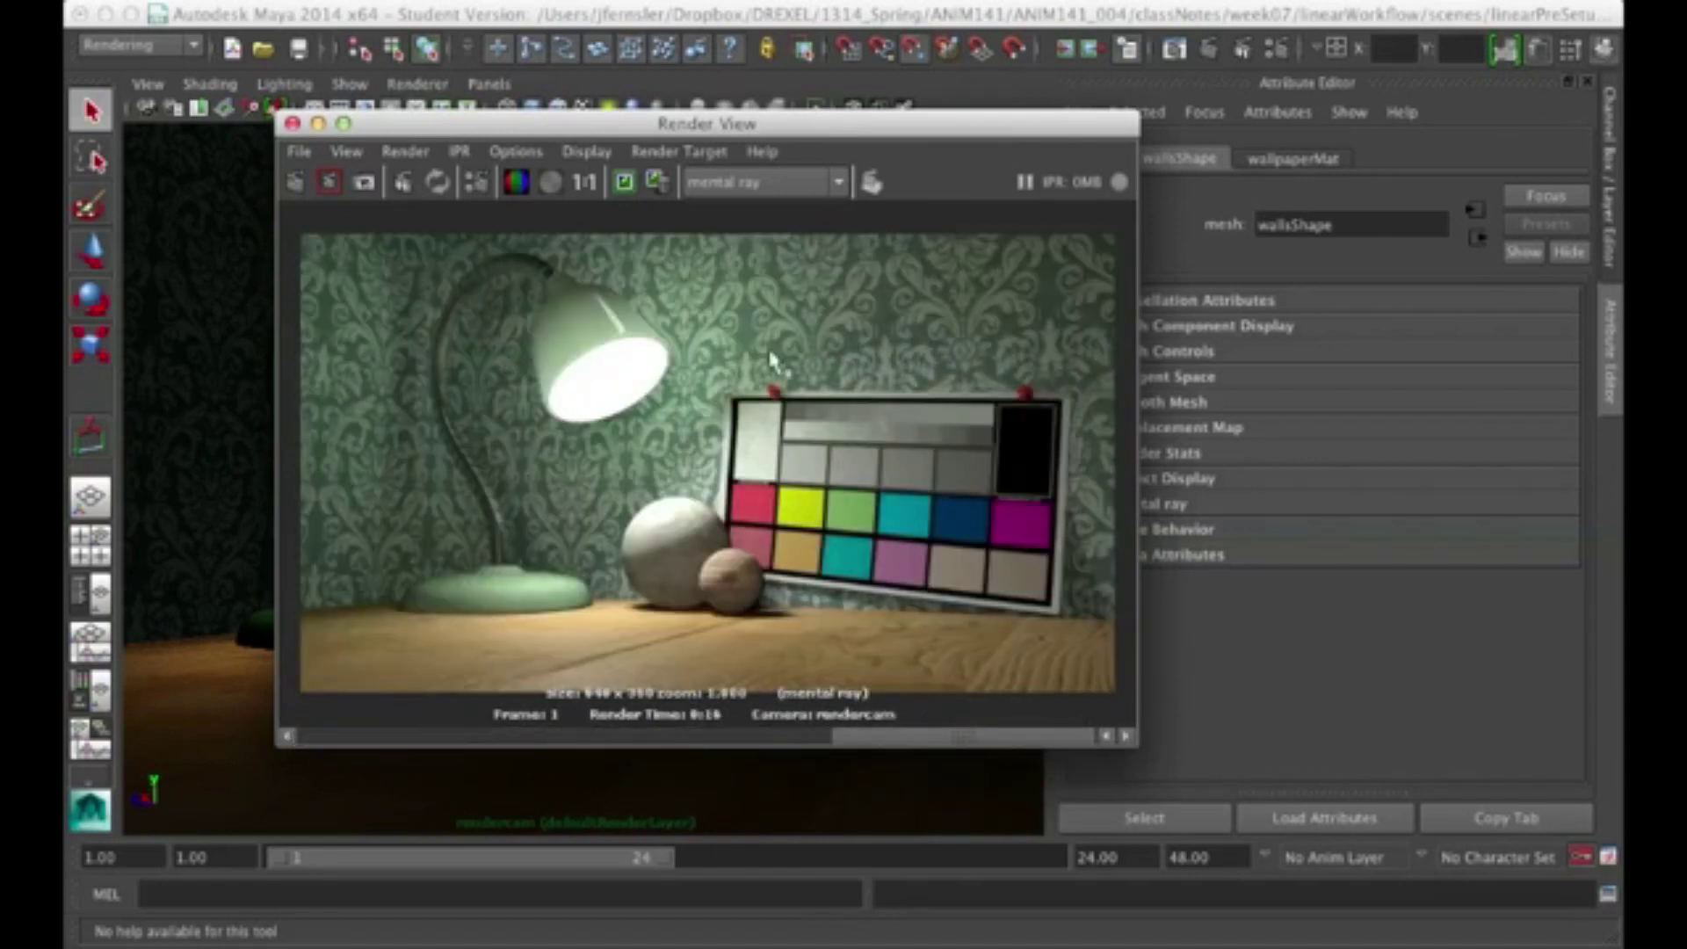
click(587, 151)
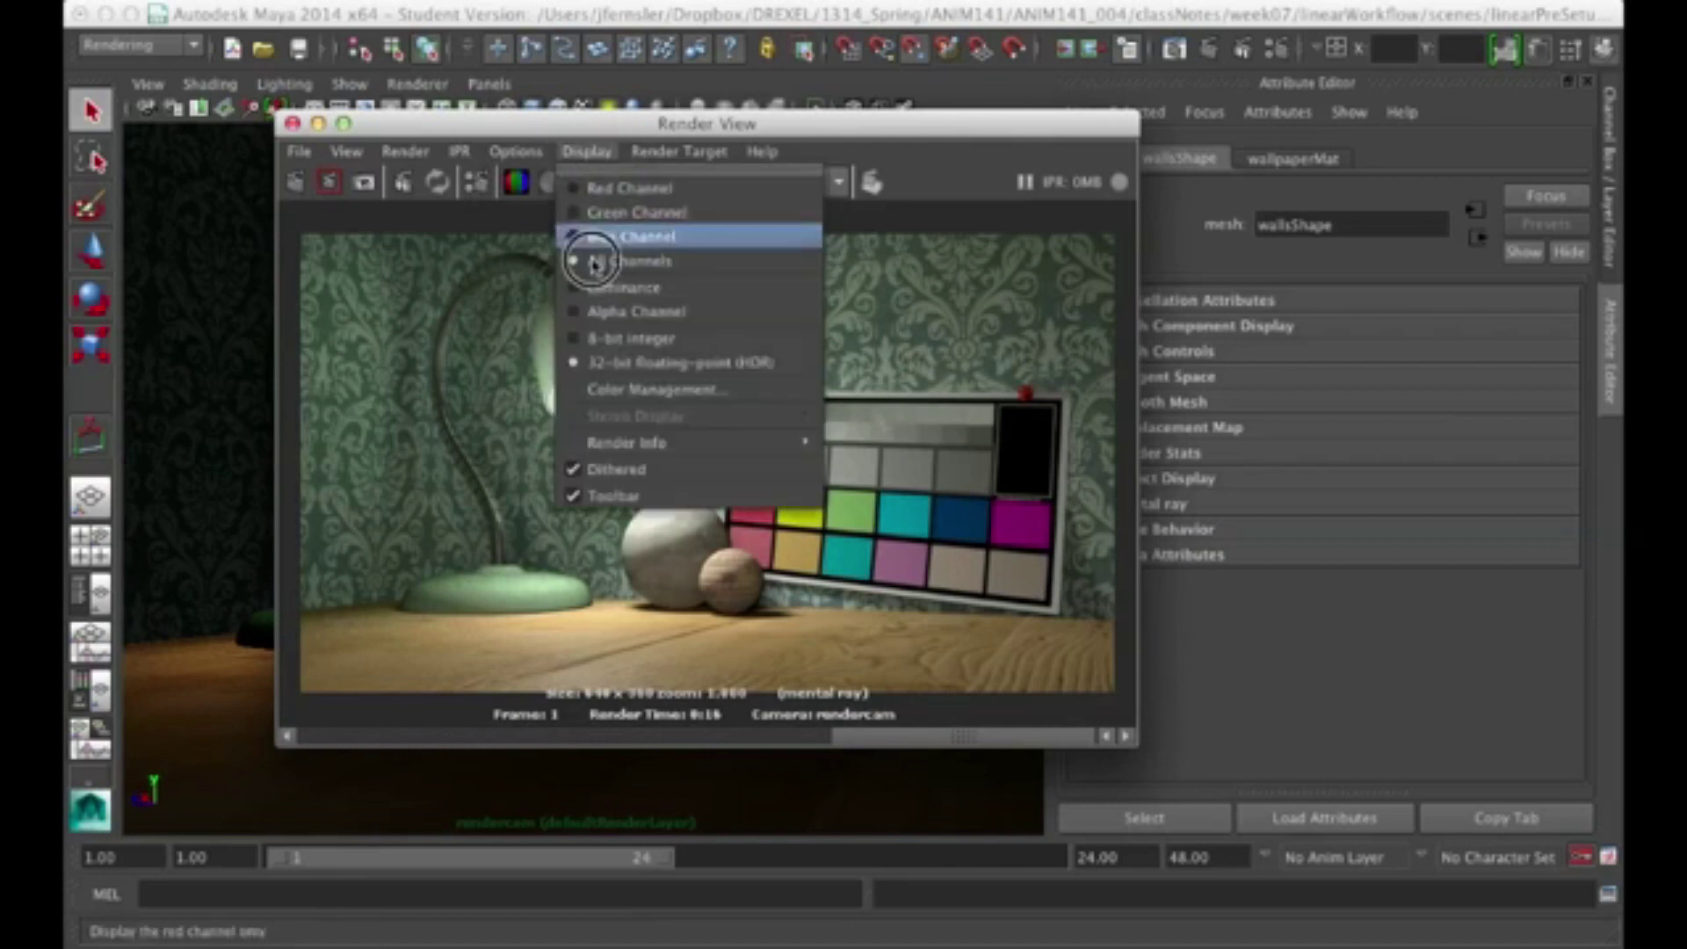
click(606, 384)
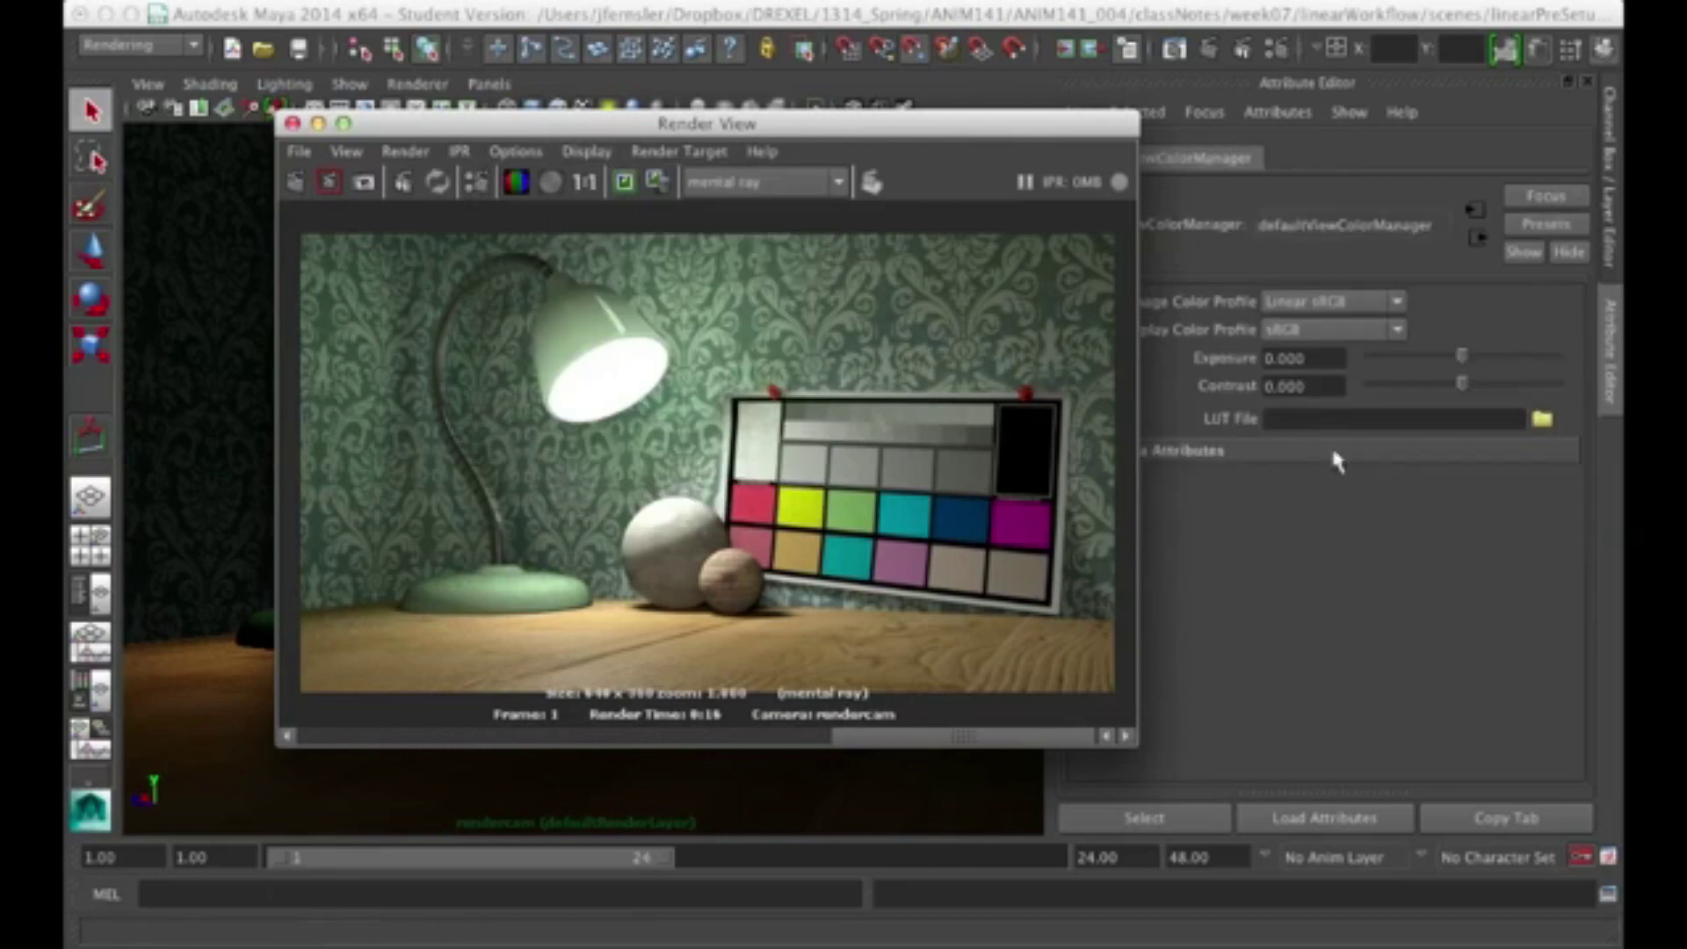
click(1315, 300)
click(1299, 343)
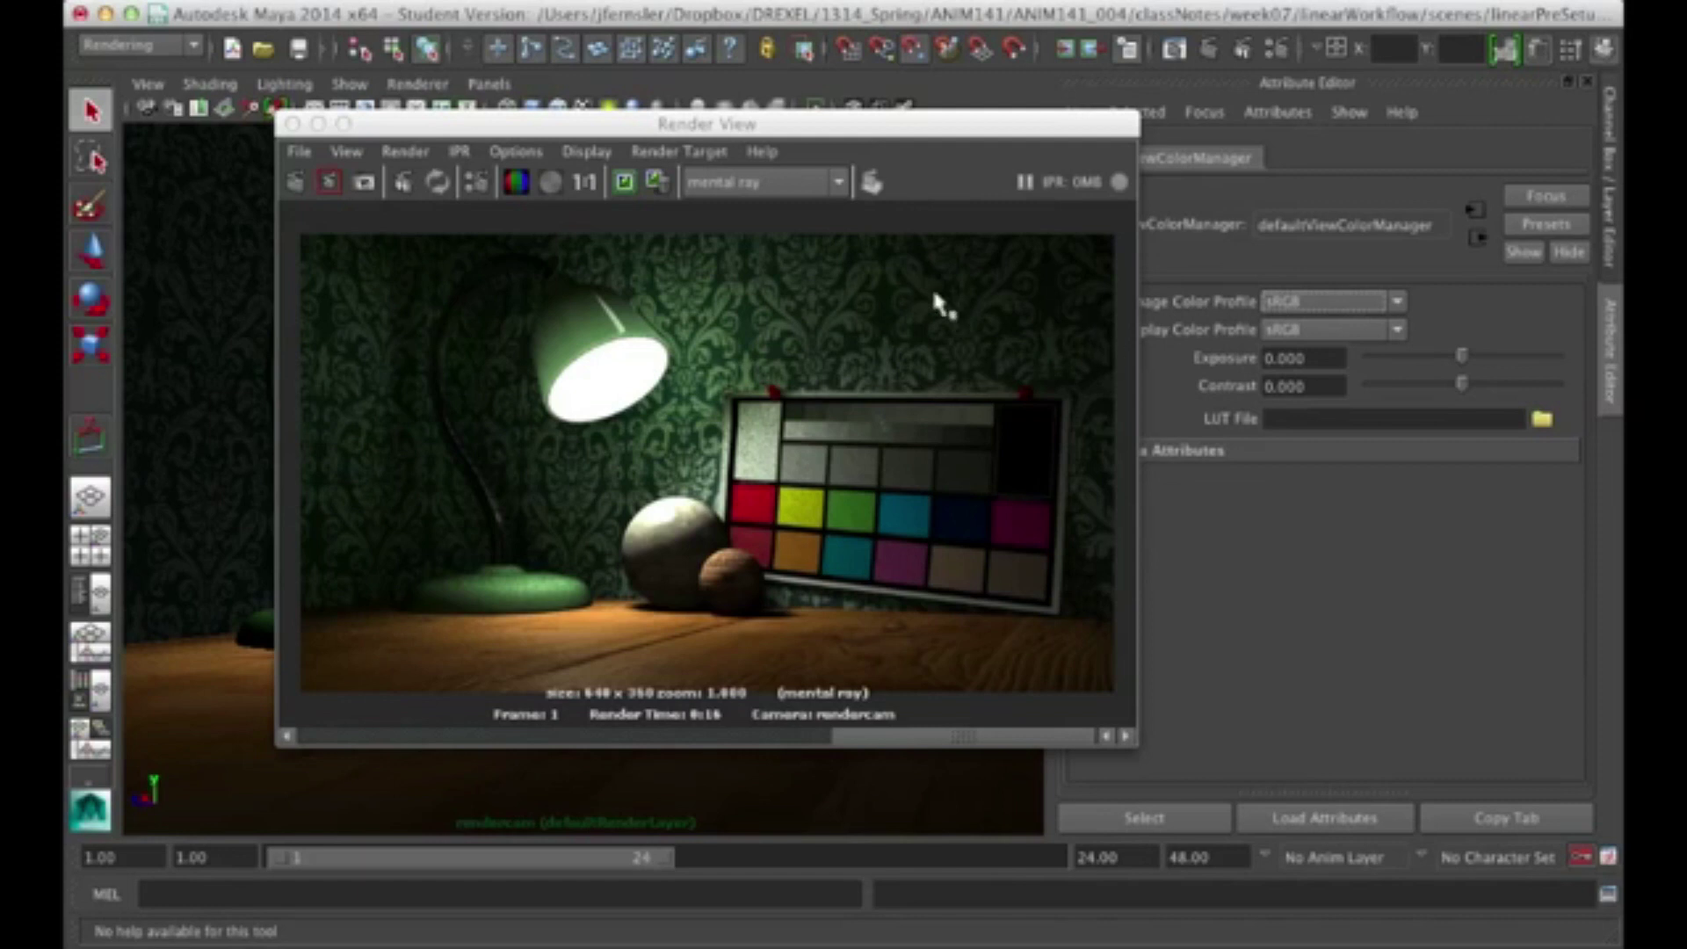
- Set the Render View's image color profile back to Linear sRGB and show the newest gamma-corrected render
click(1318, 301)
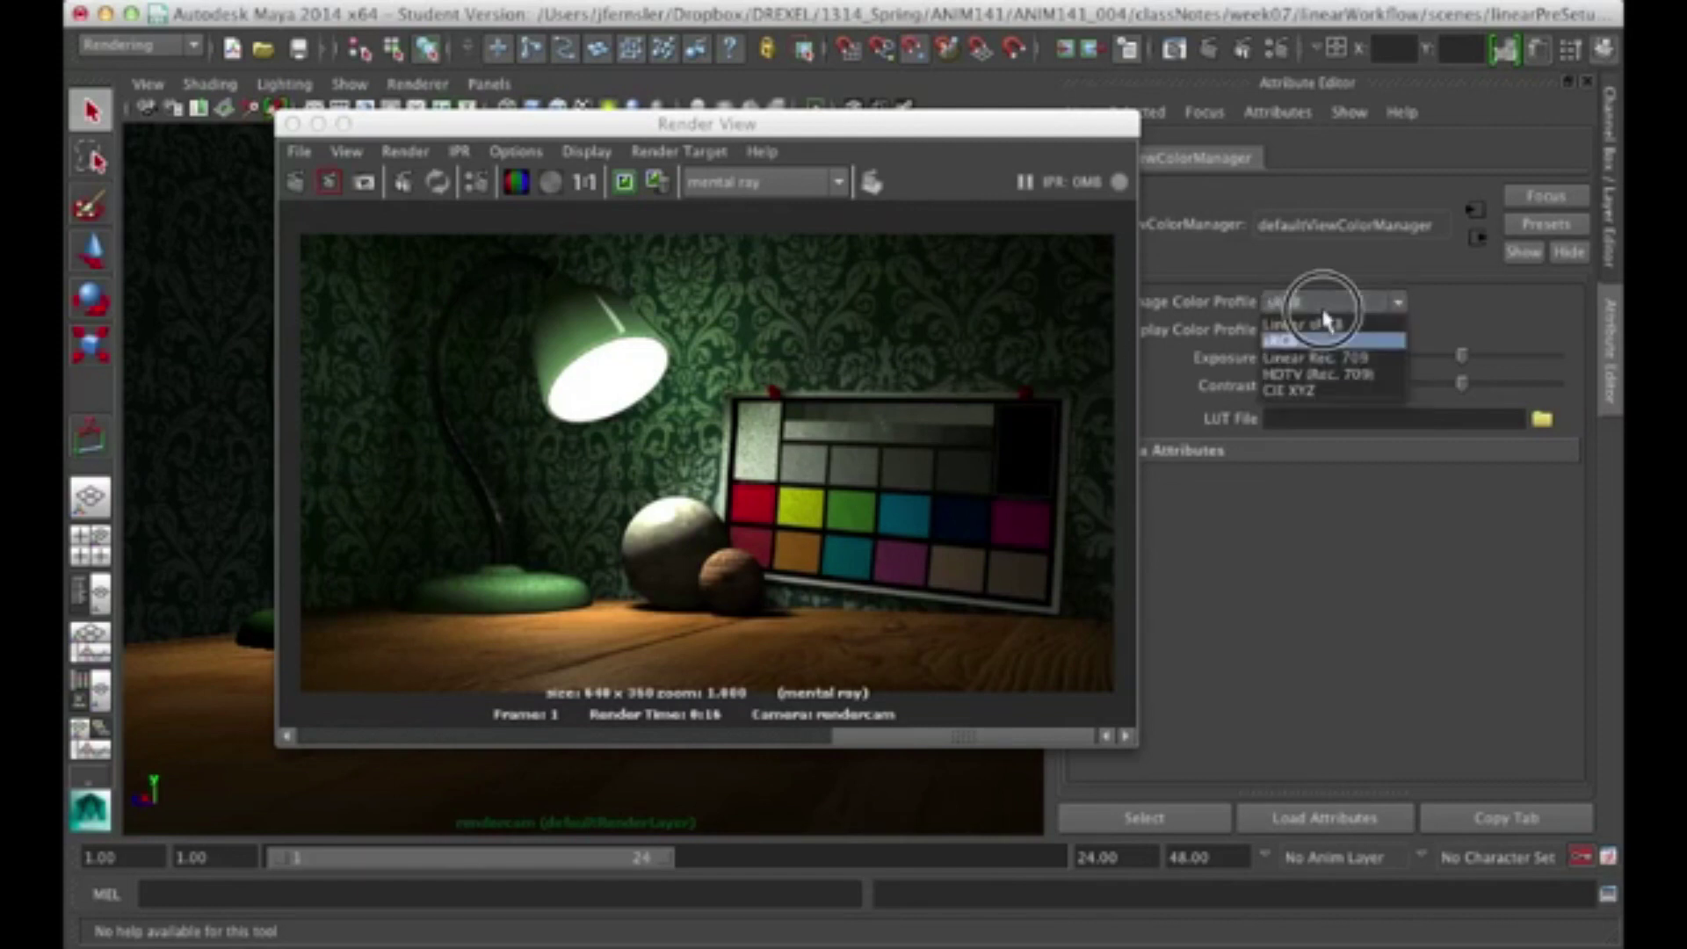
click(1299, 323)
drag(921, 736, 463, 736)
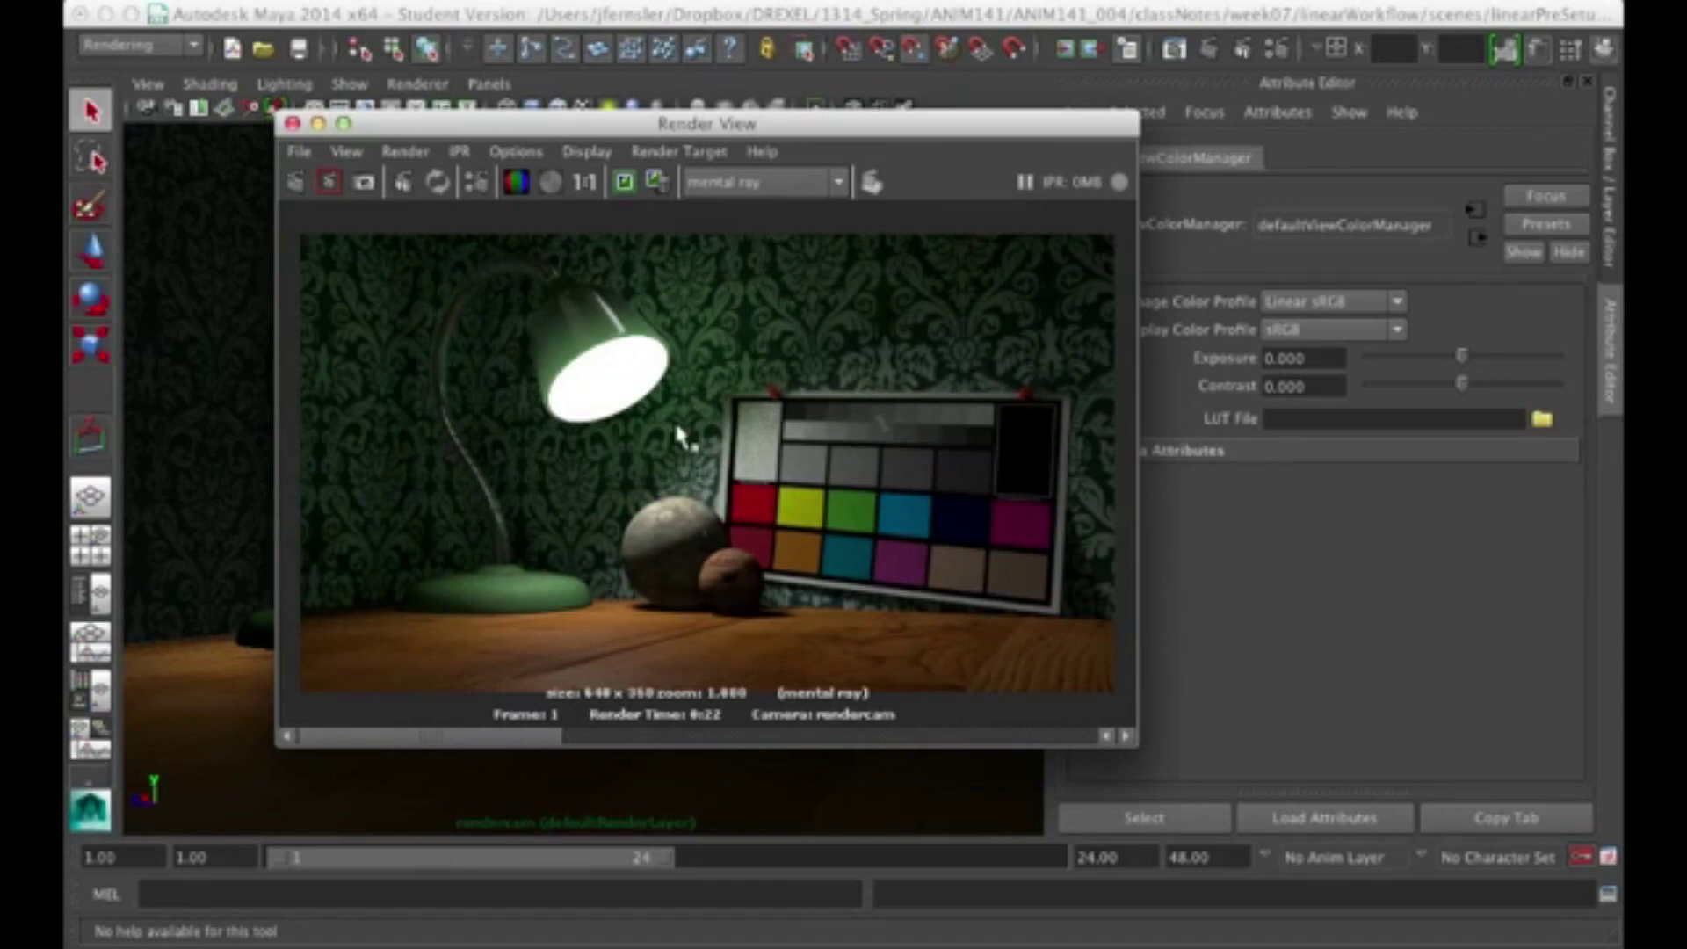
- Save the displayed render as a raw PNG image named lamp in the project's images folder
drag(299, 158, 538, 224)
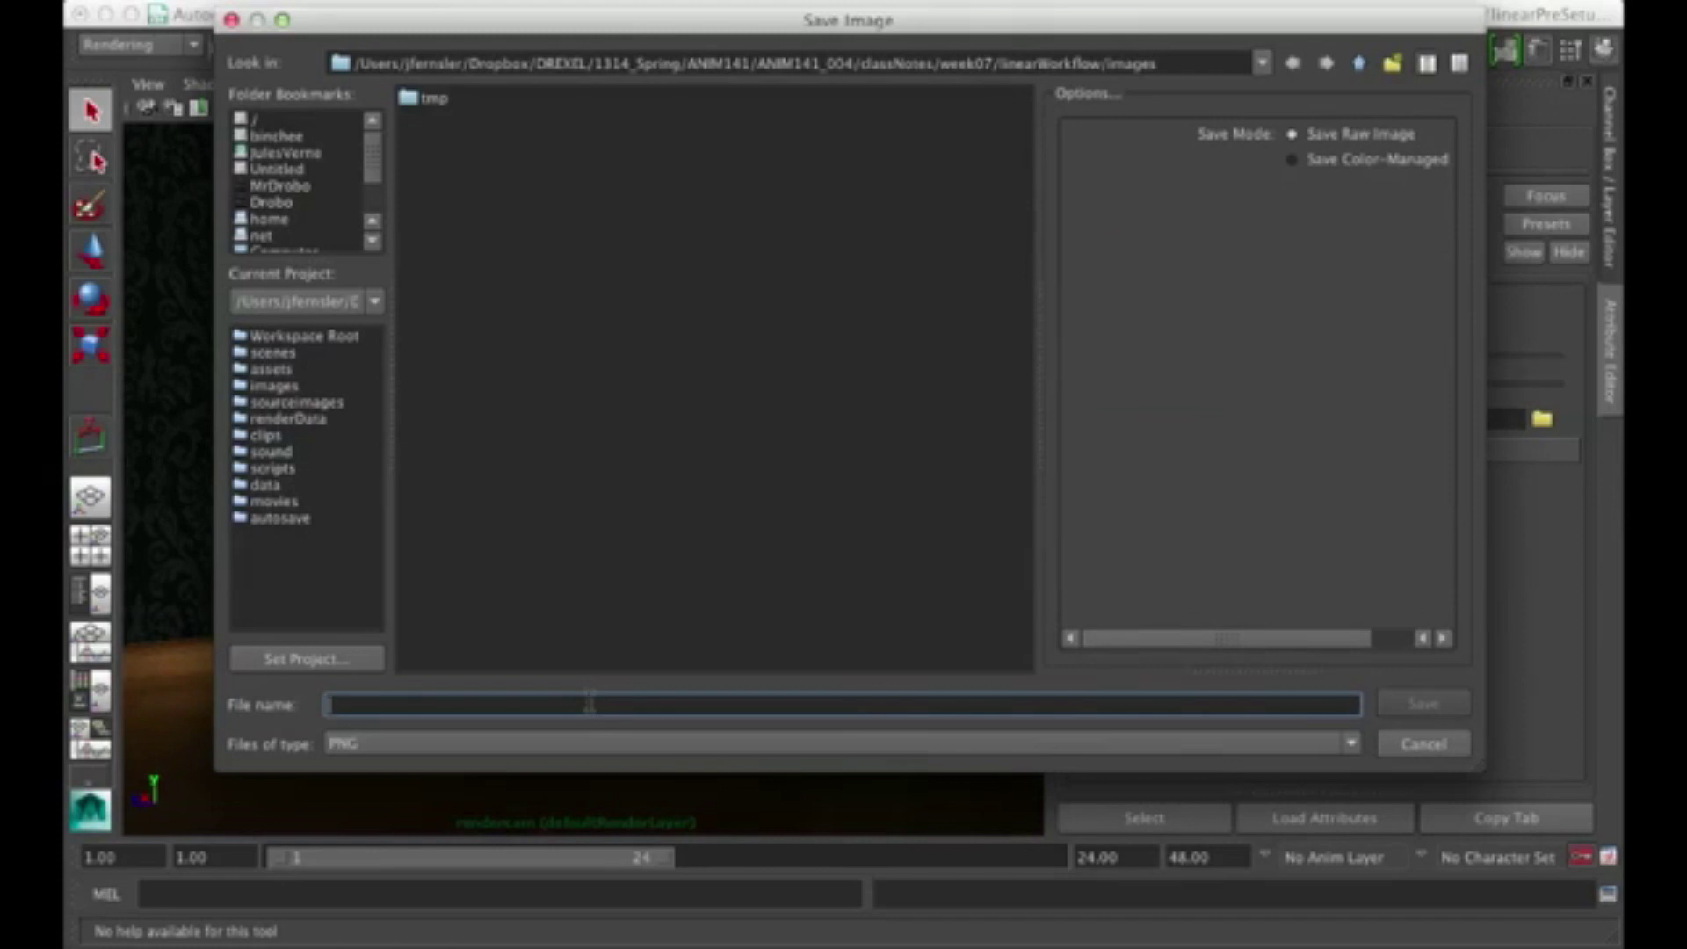
text(lamp)
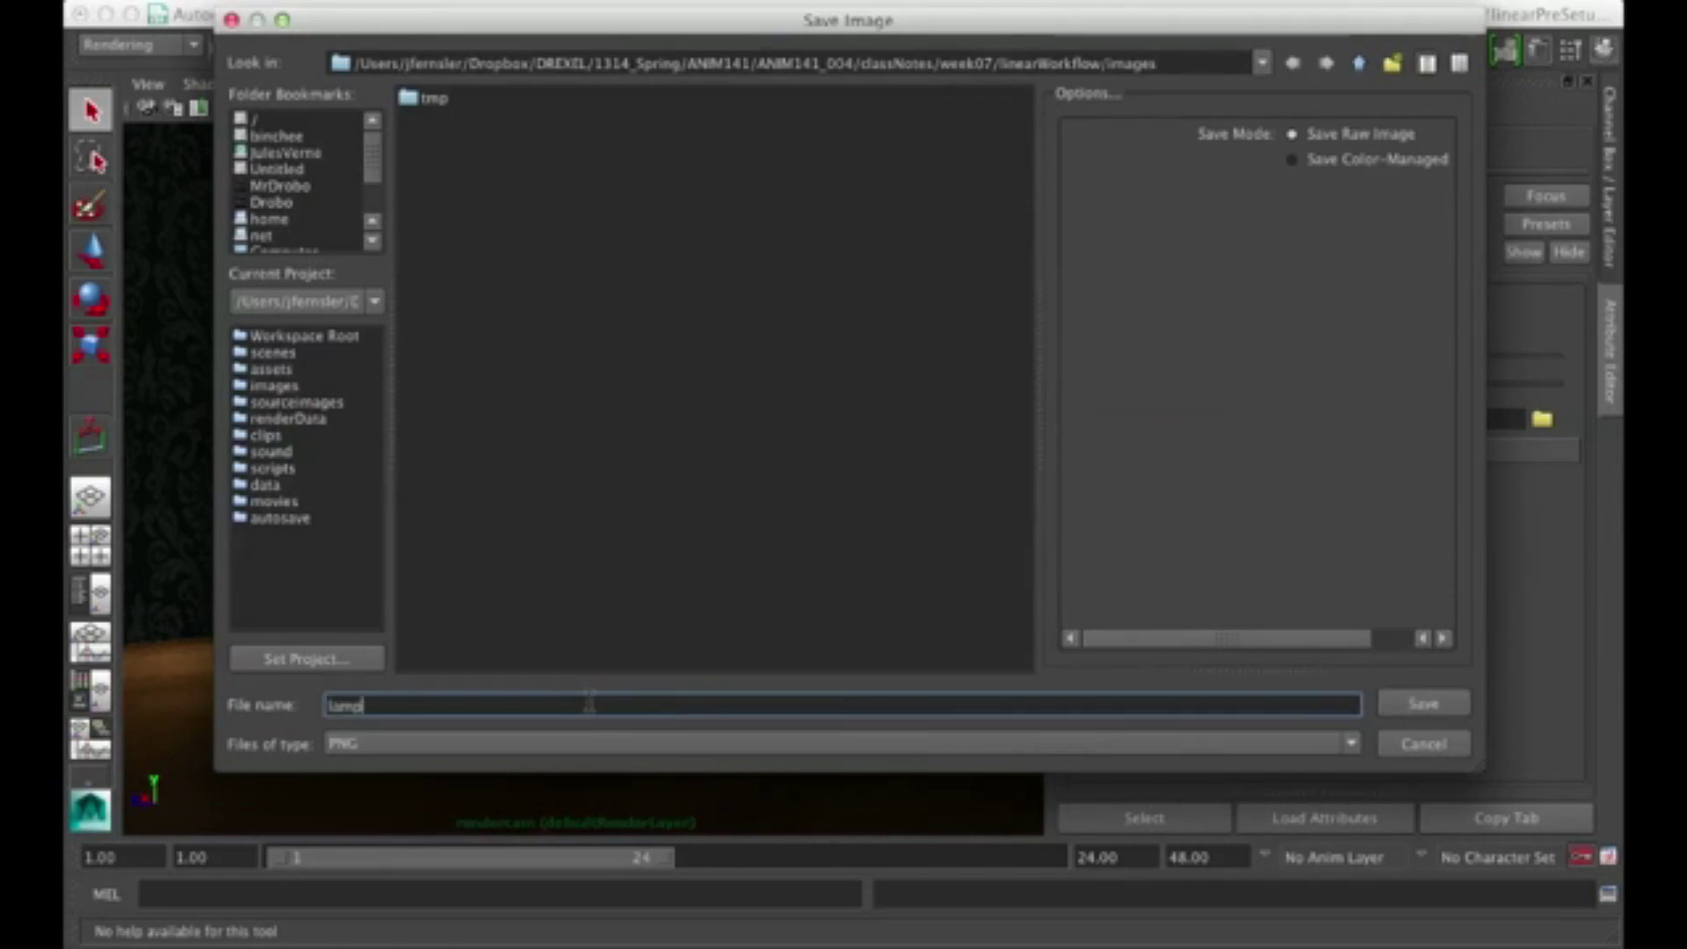
key(Return)
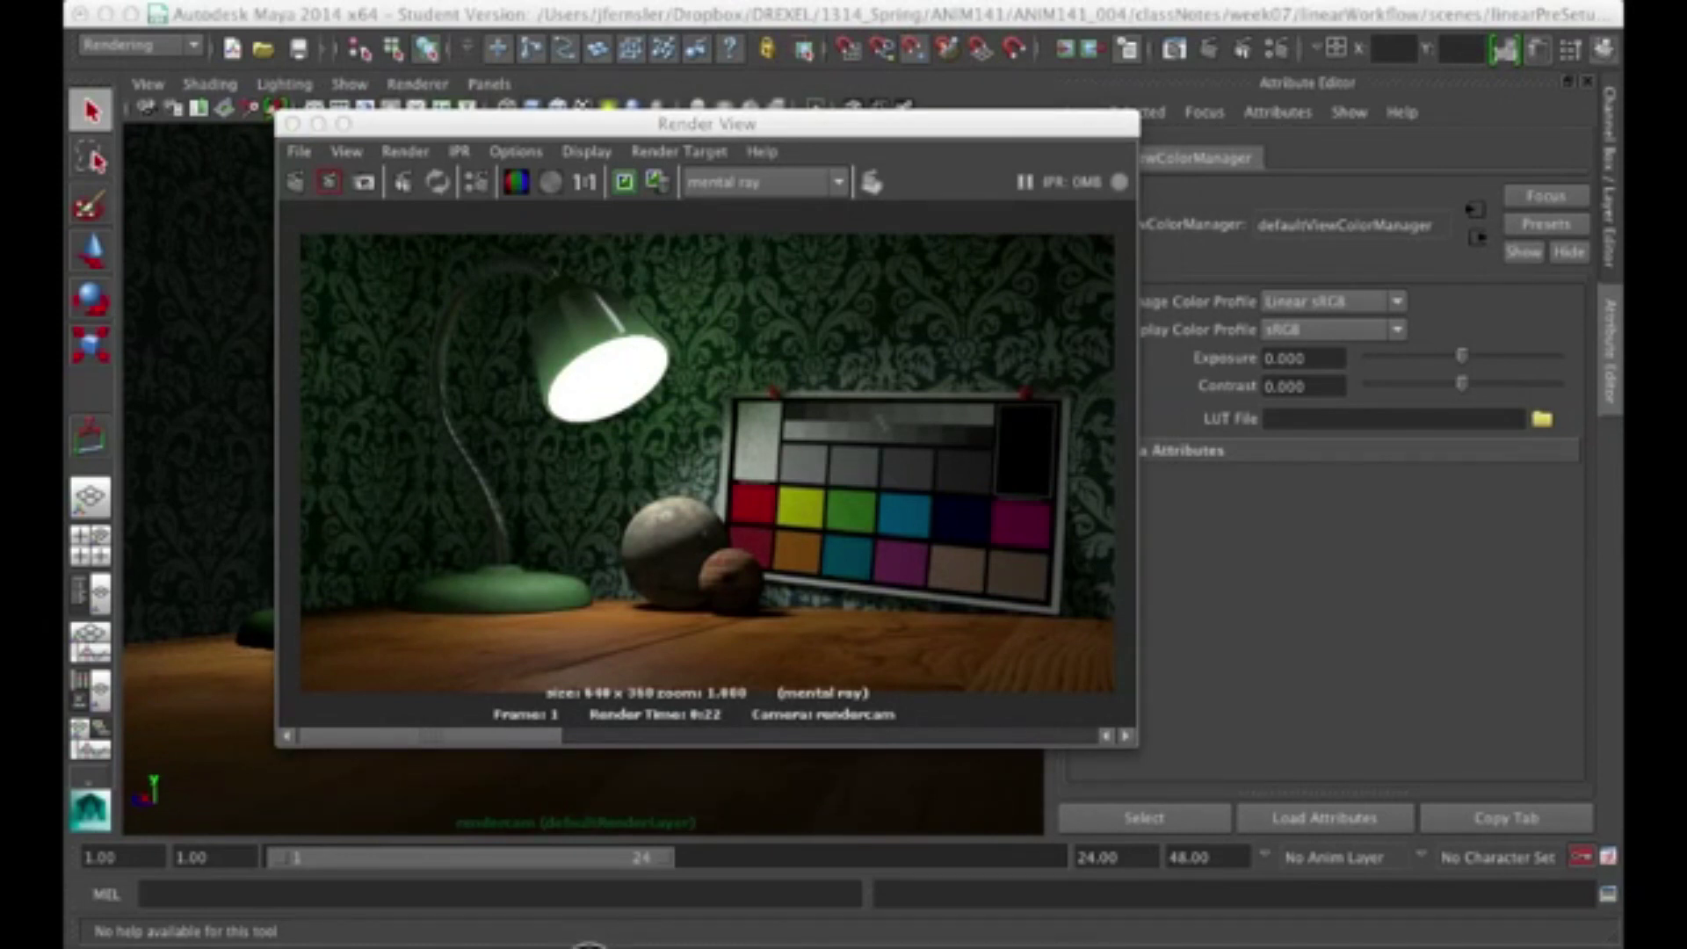
- Switch to Finder and preview the saved lamp.png, then move the Finder window out of the way
click(707, 439)
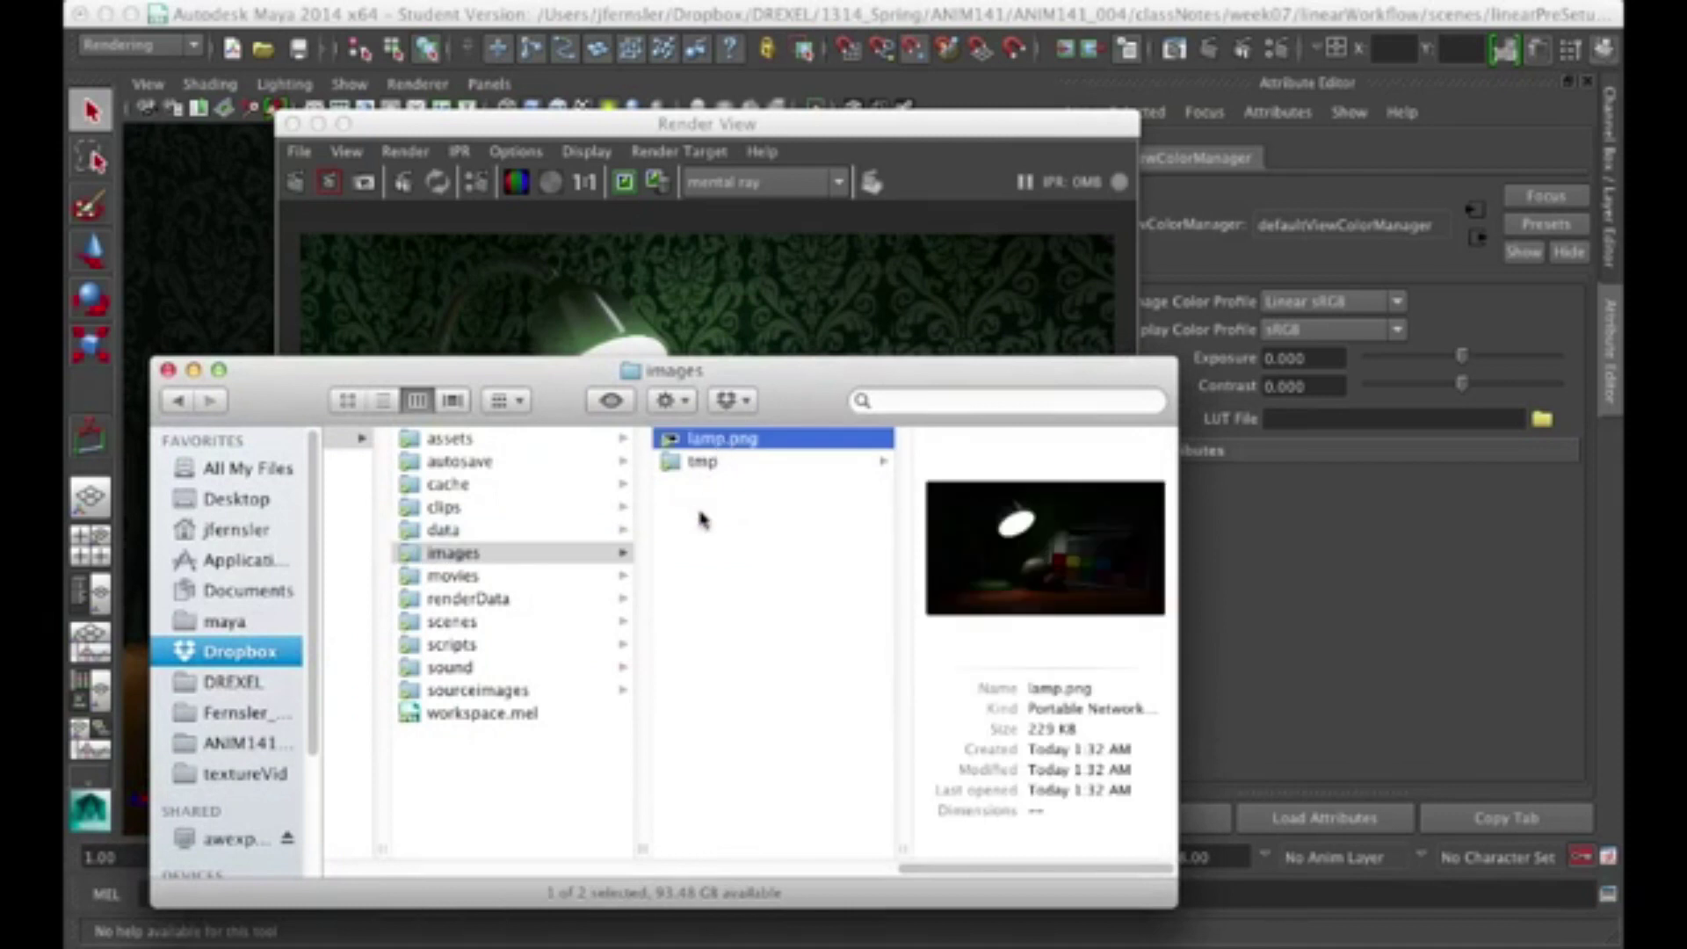
key(space)
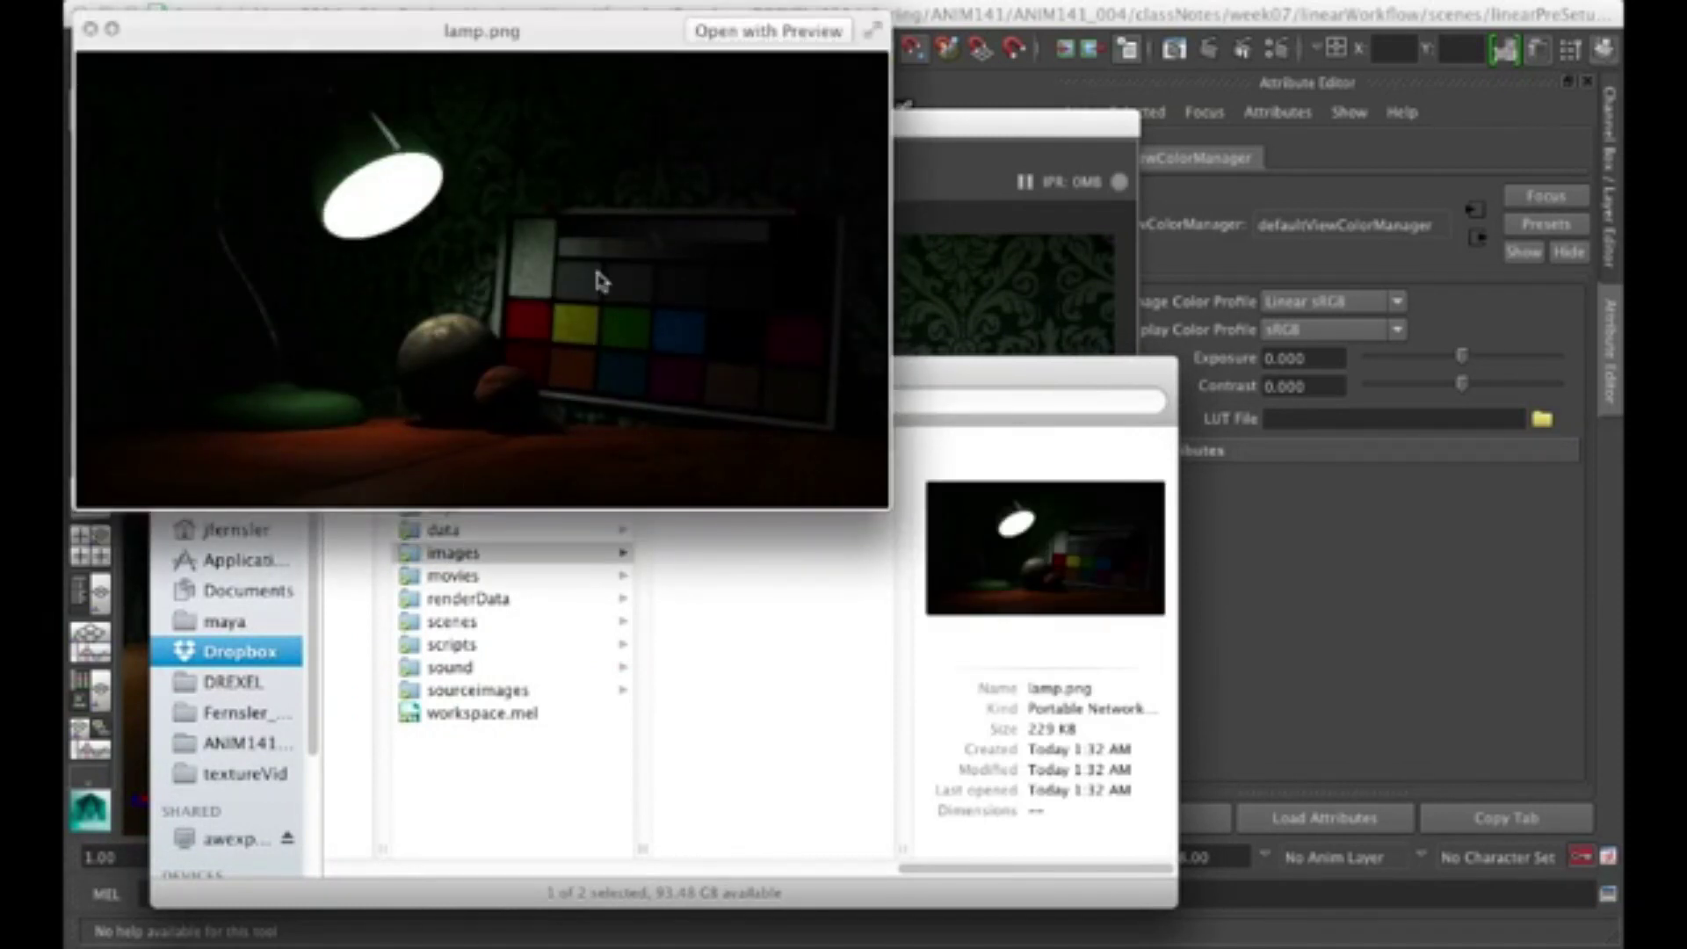
key(space)
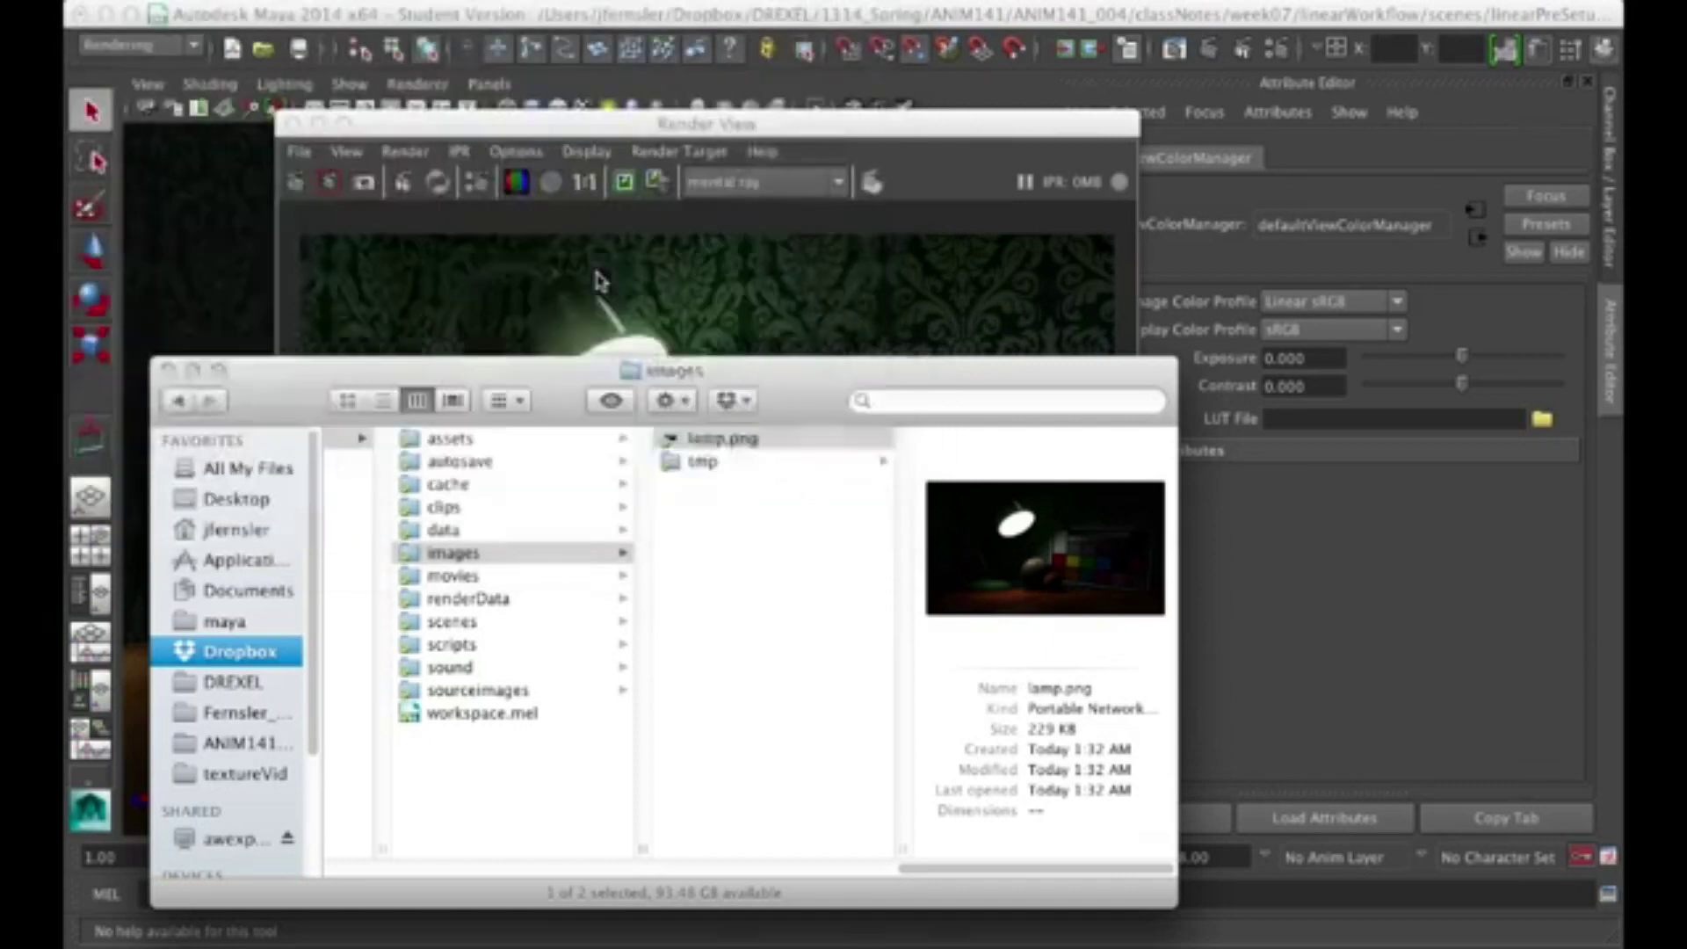
drag(821, 377, 743, 947)
- Choose Save Color-Managed Image as the save mode in the Render View's Save Image Options, then close the dialog without applying
click(300, 156)
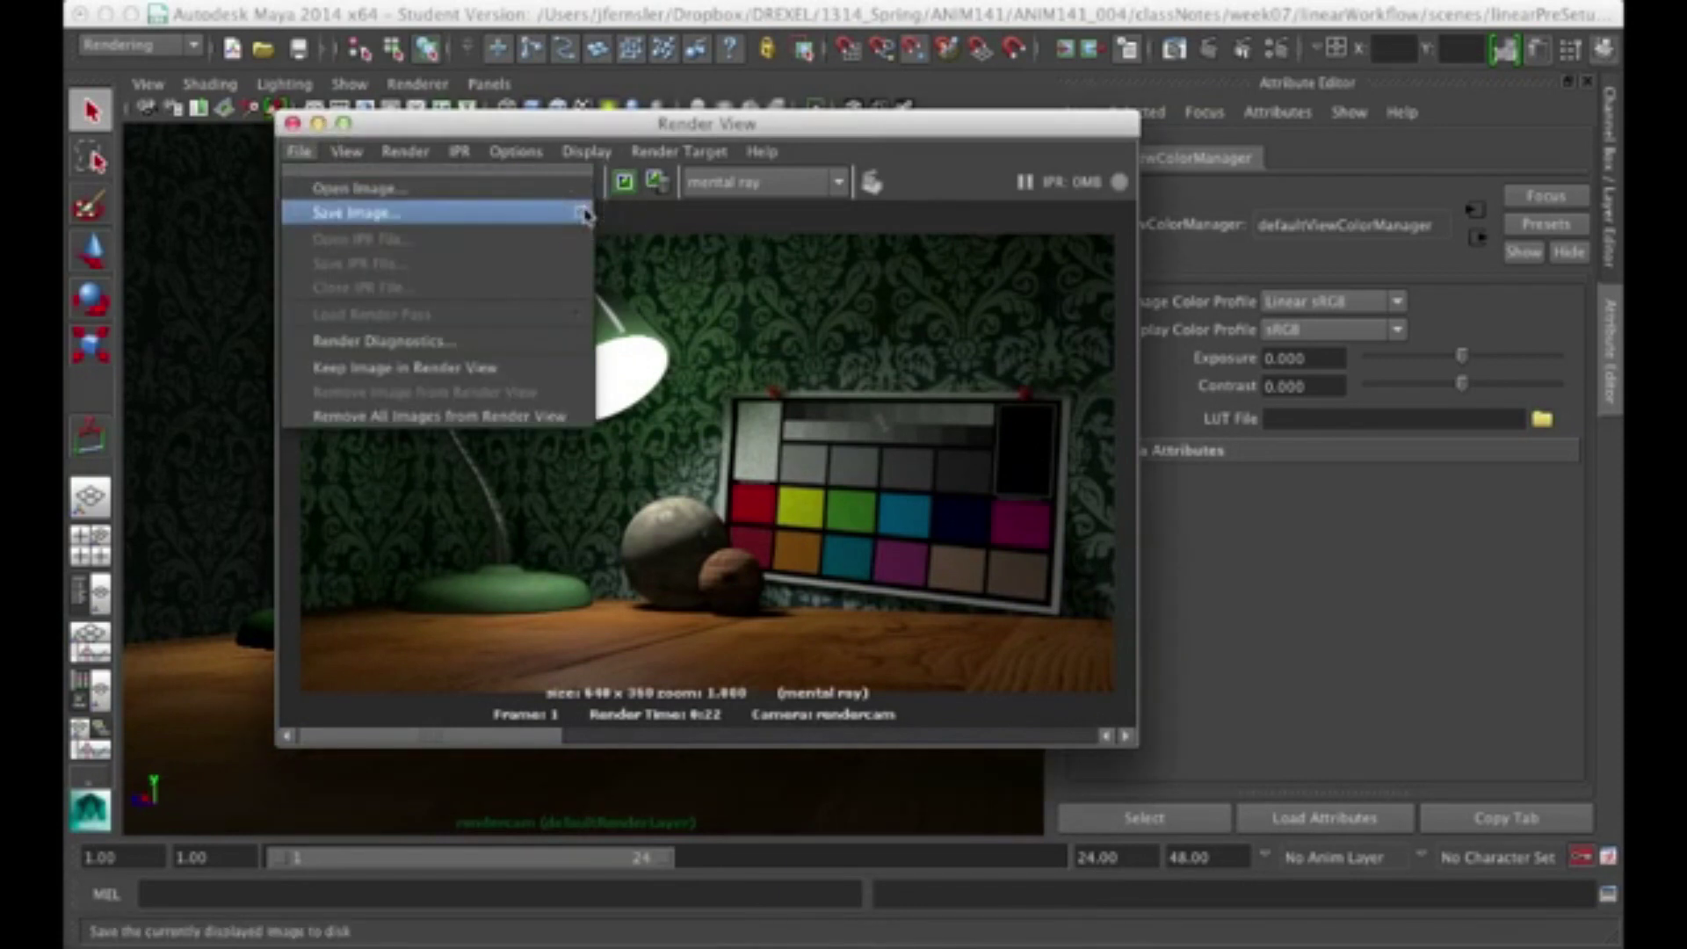
click(580, 212)
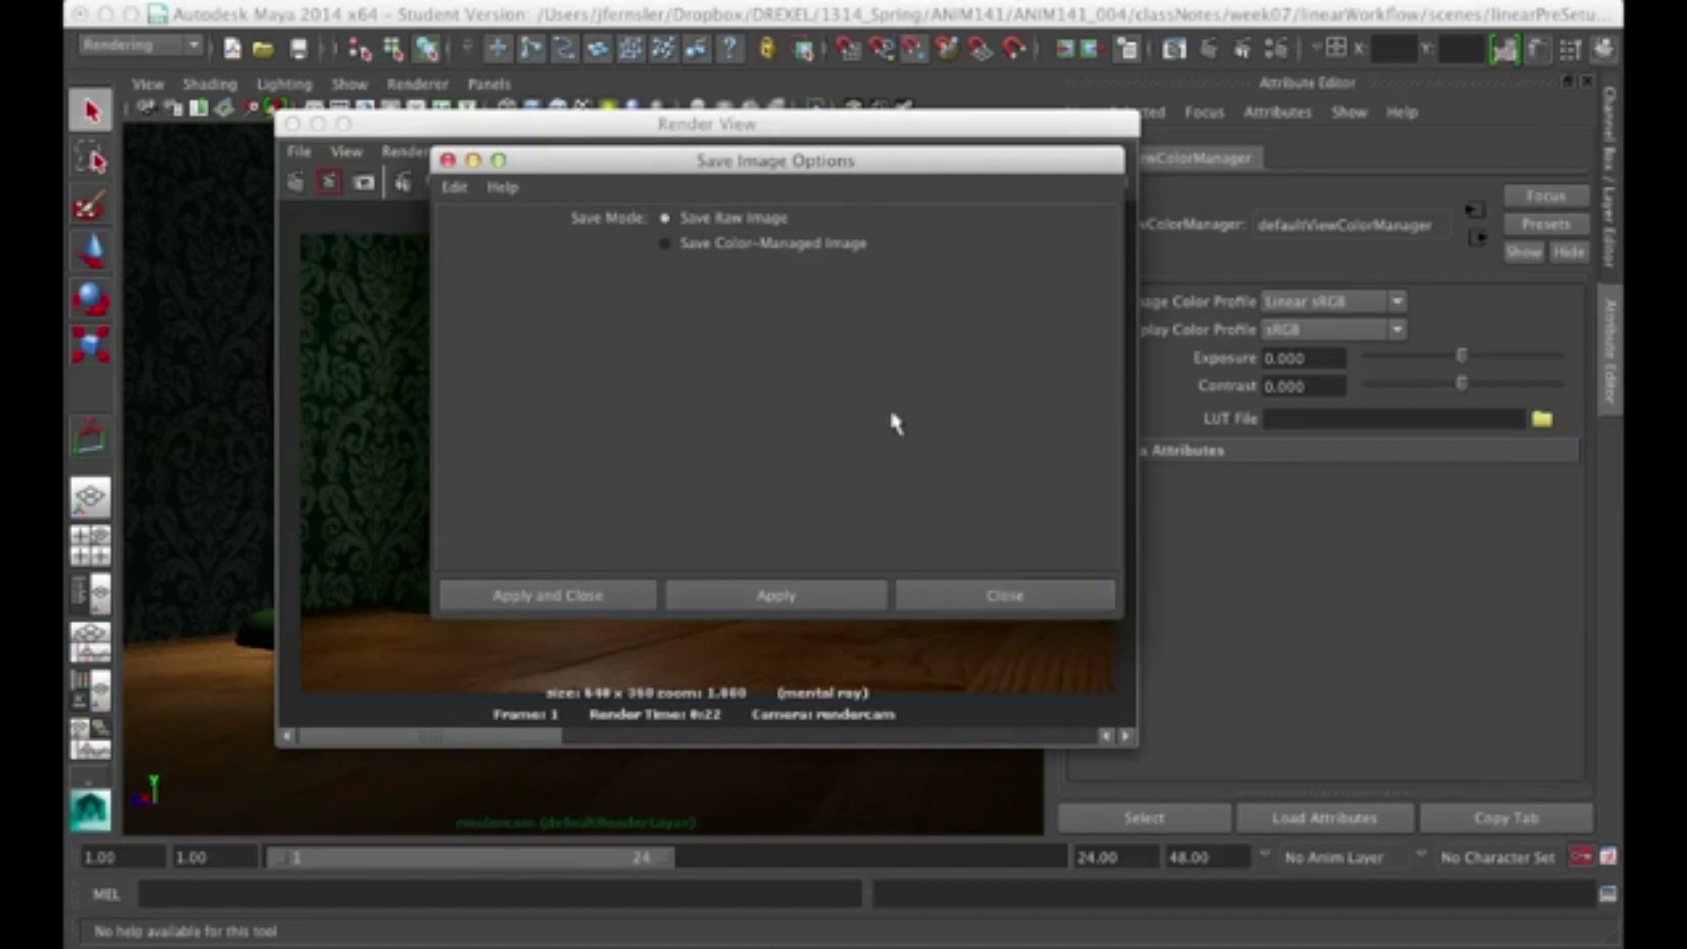
click(761, 246)
click(1010, 594)
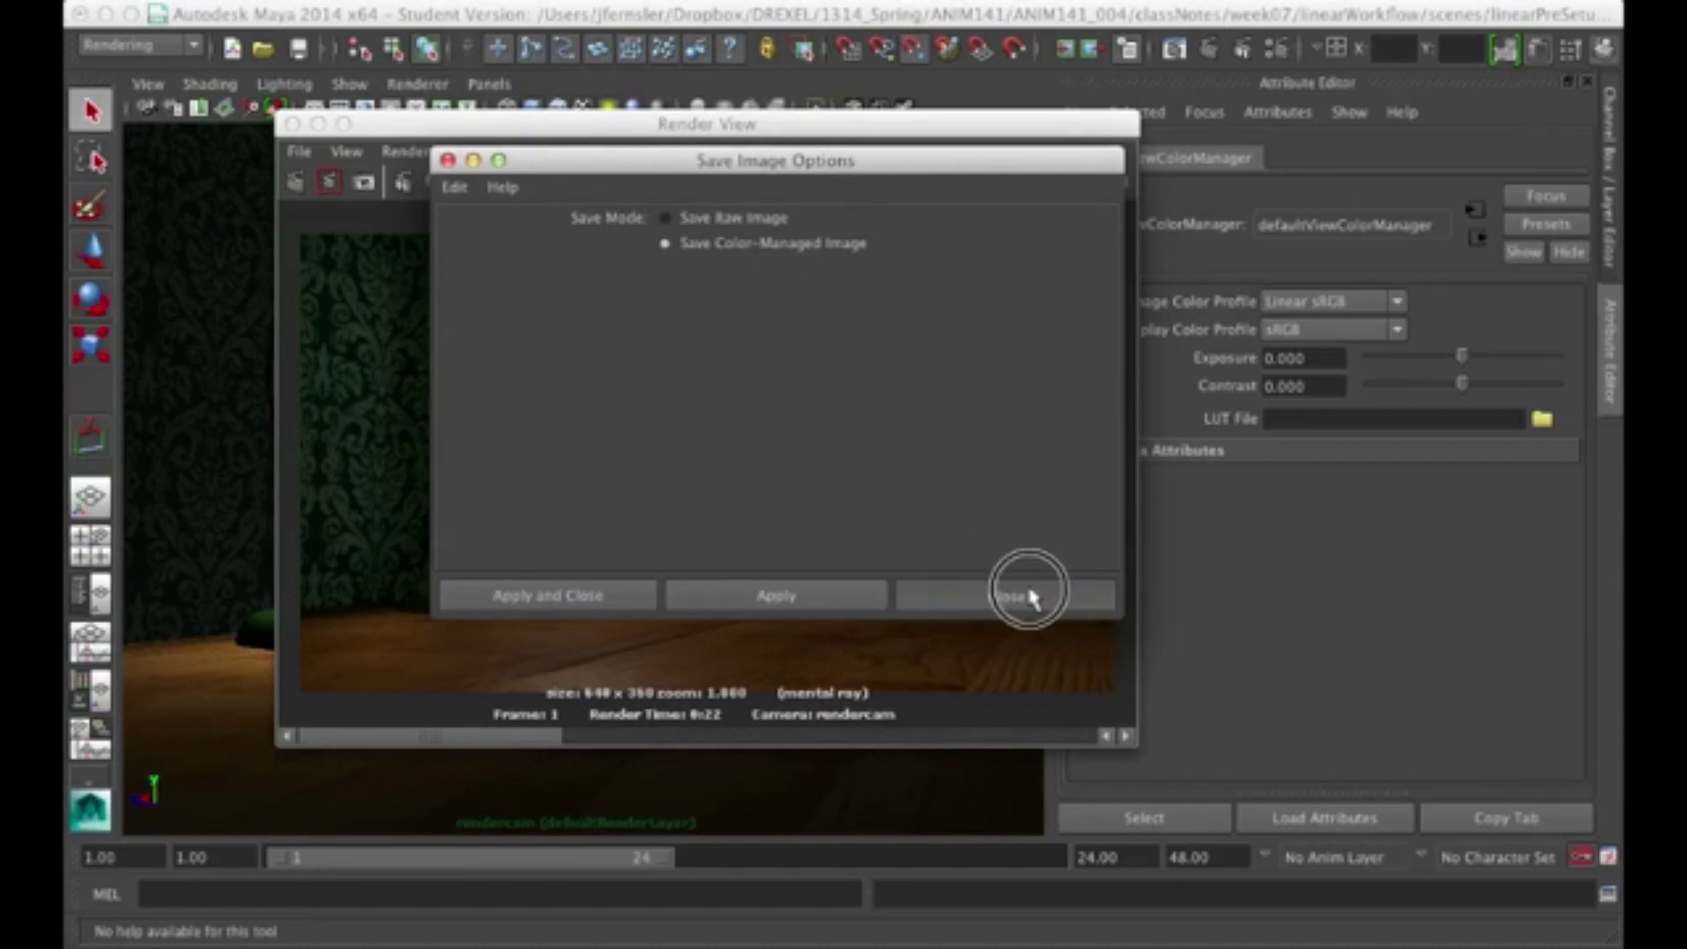
- Save the displayed render as a PNG named lamp_cm in the images folder, leaving the save mode on raw image
drag(297, 147, 314, 215)
click(496, 703)
text(lamp)
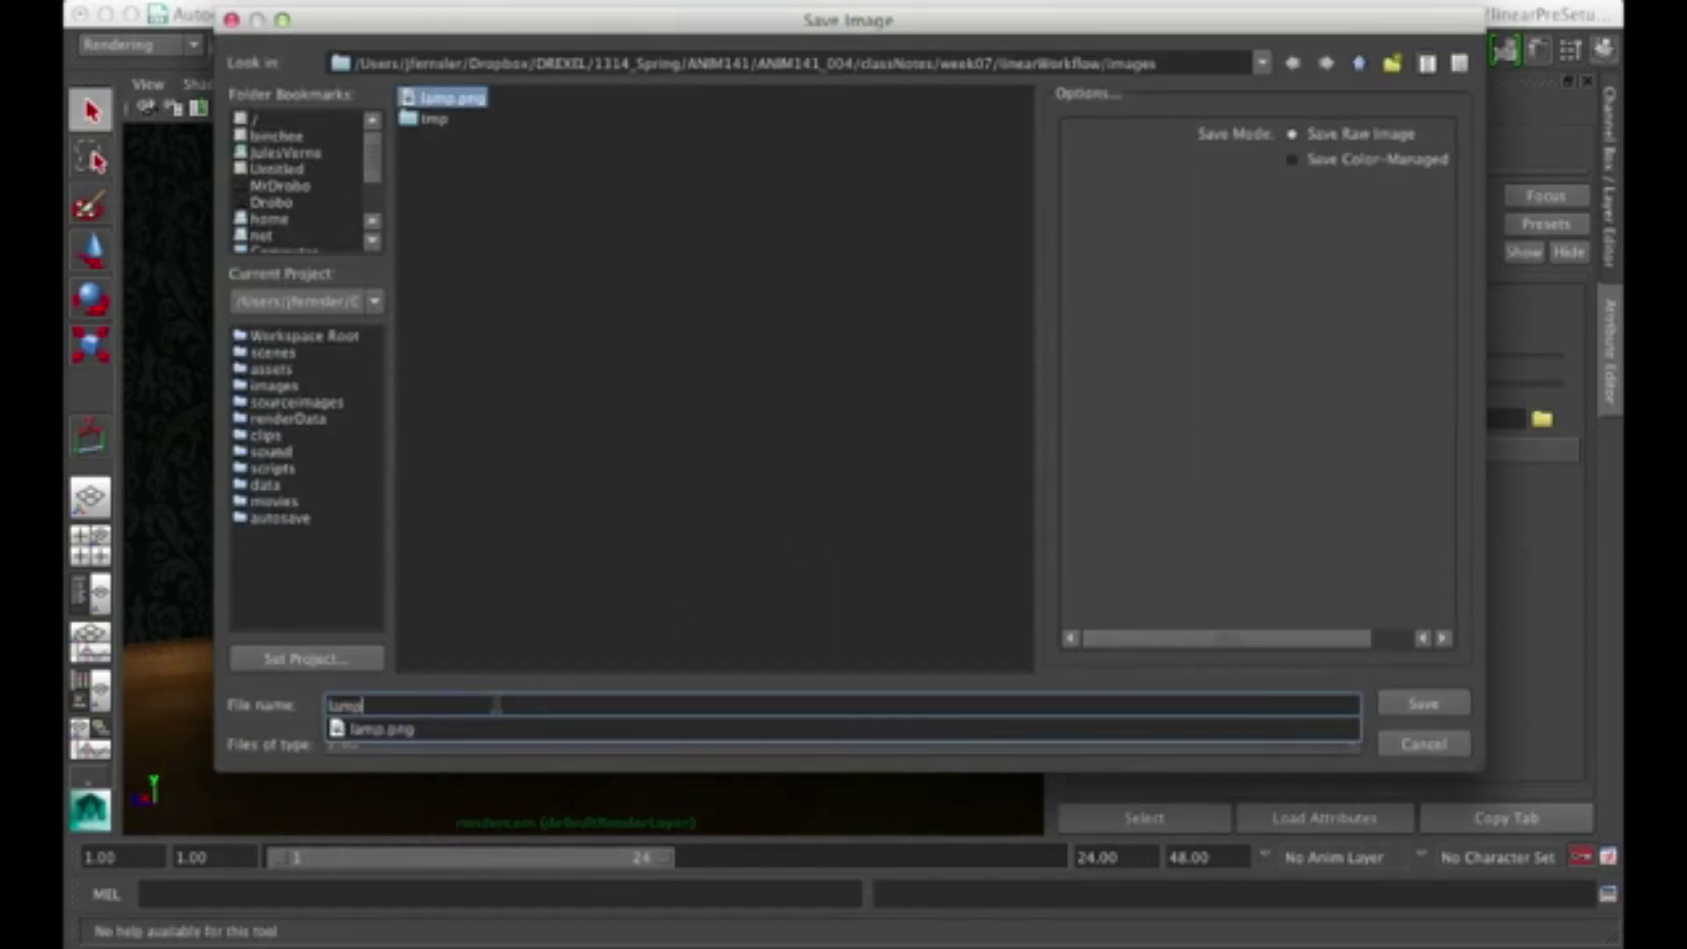
text(_)
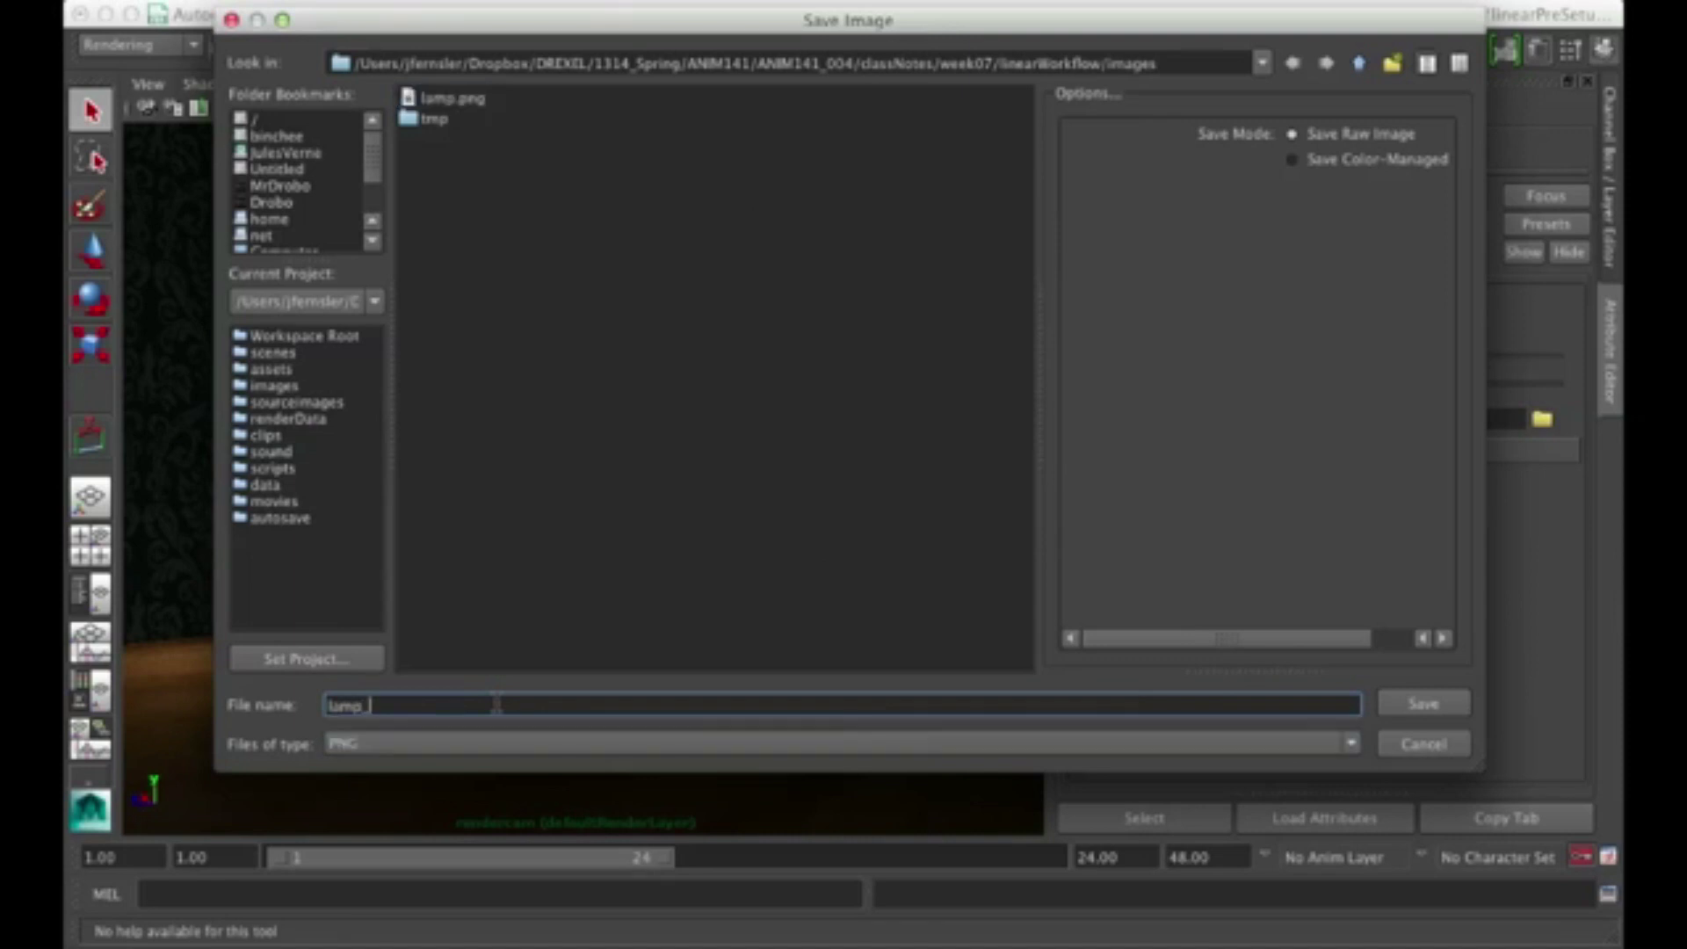
text(cm)
key(Return)
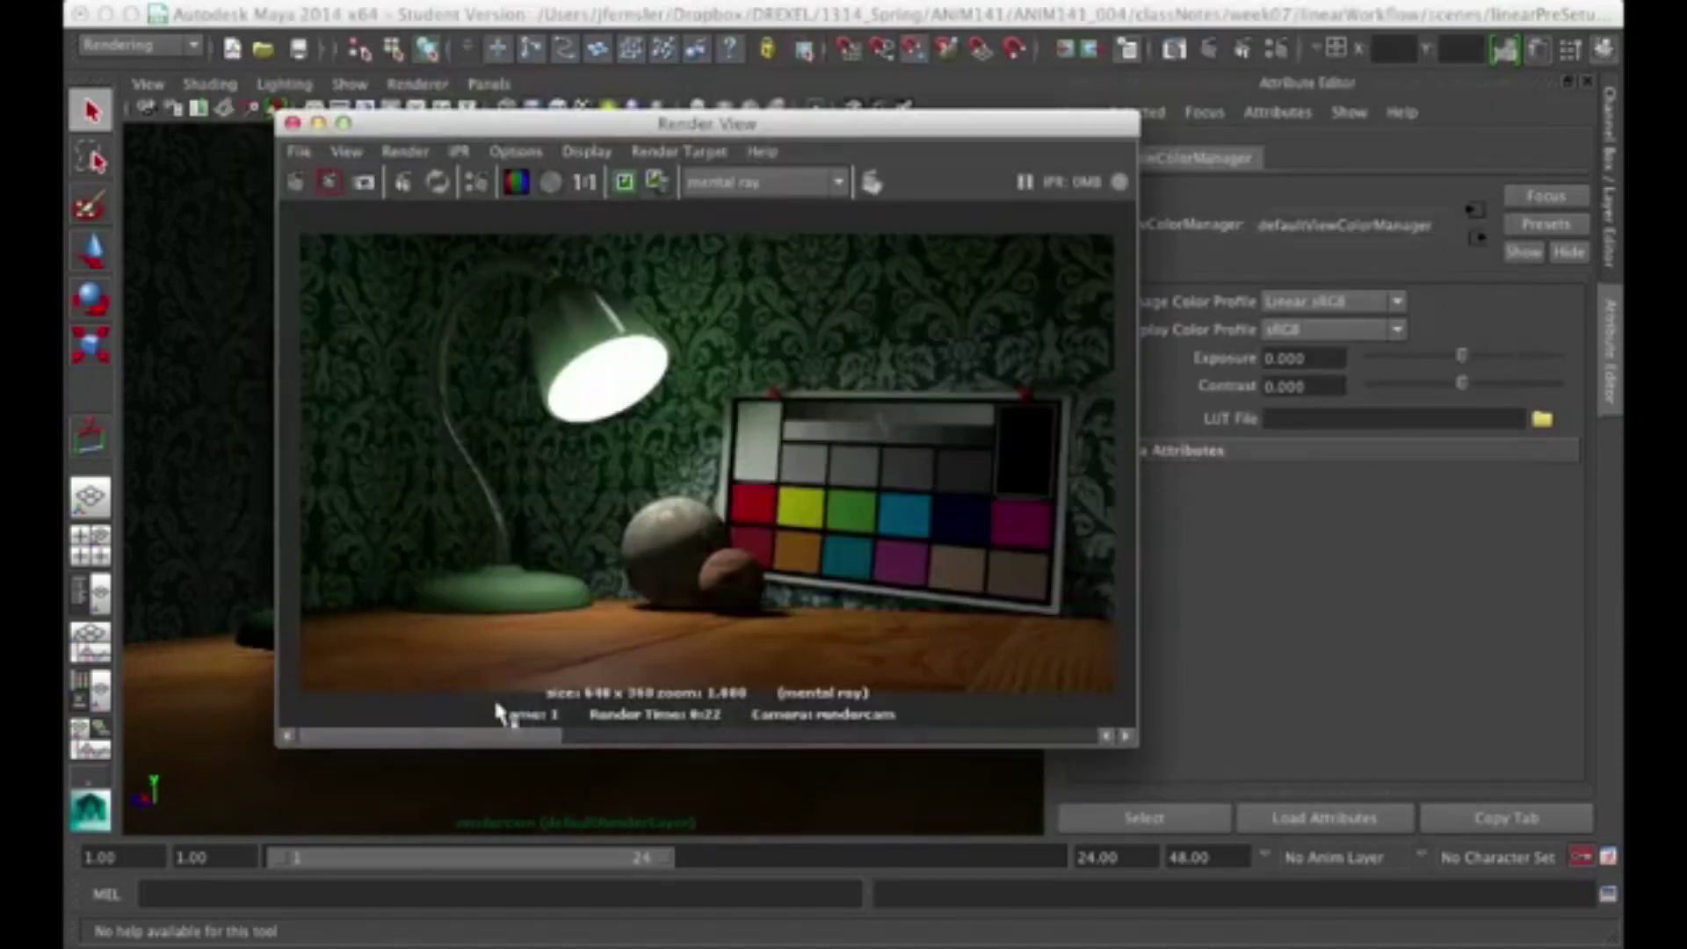
- Switch to Finder and compare previews of lamp.png and lamp_cm.png
key(super+Tab)
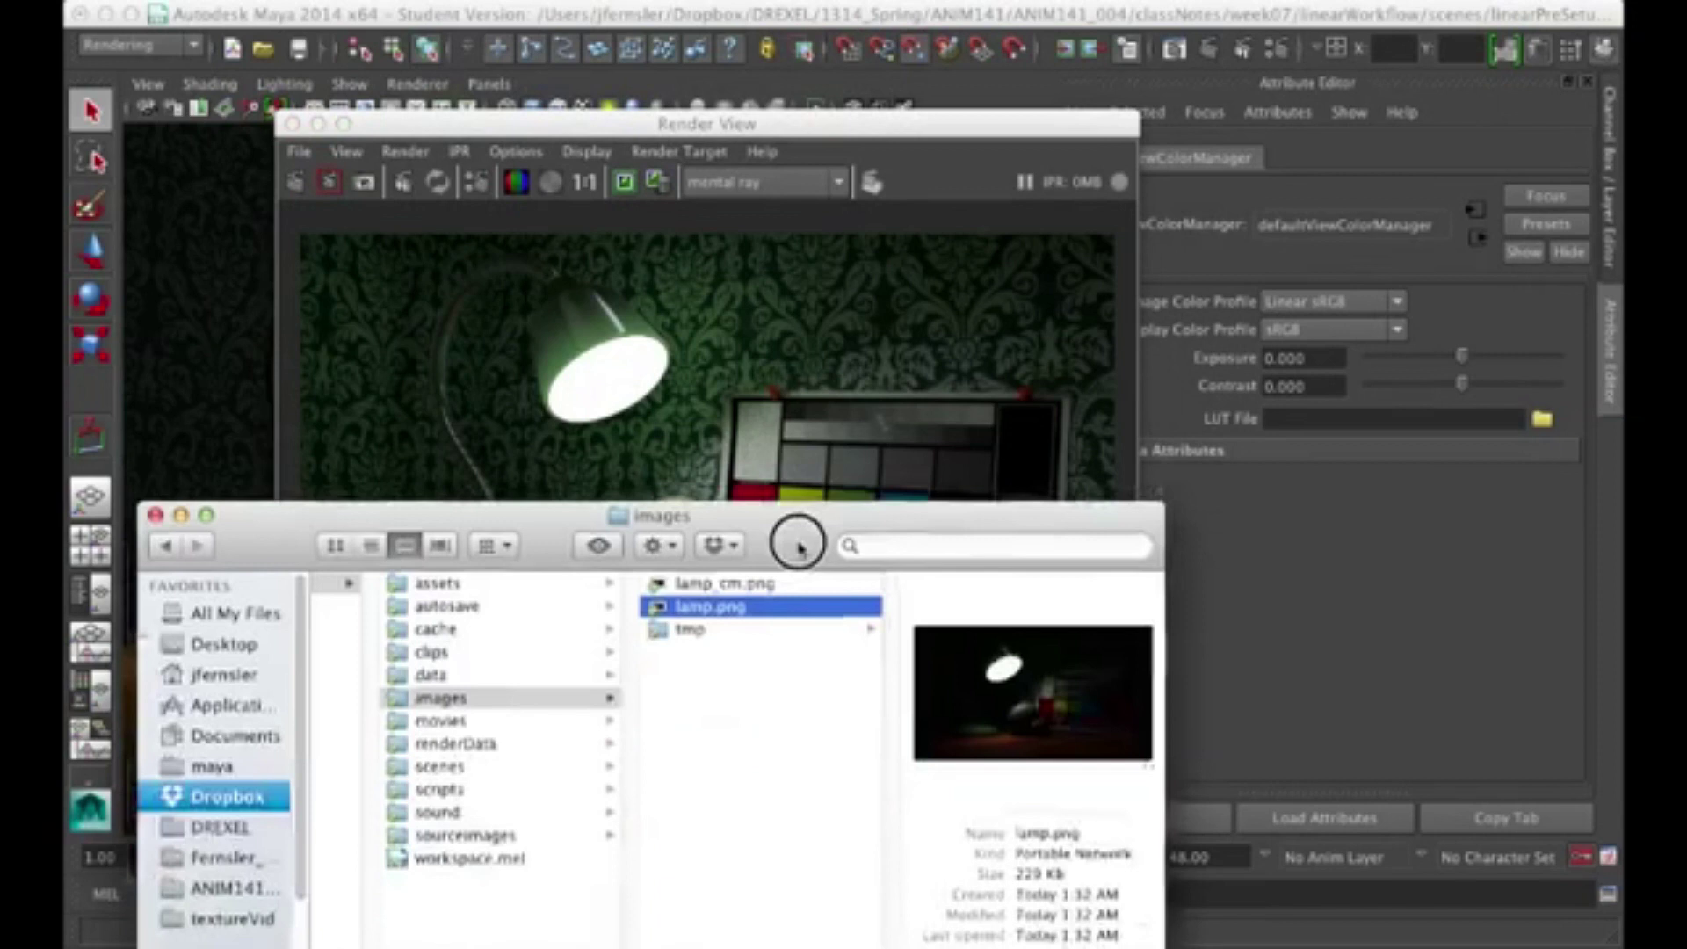
drag(795, 546, 783, 477)
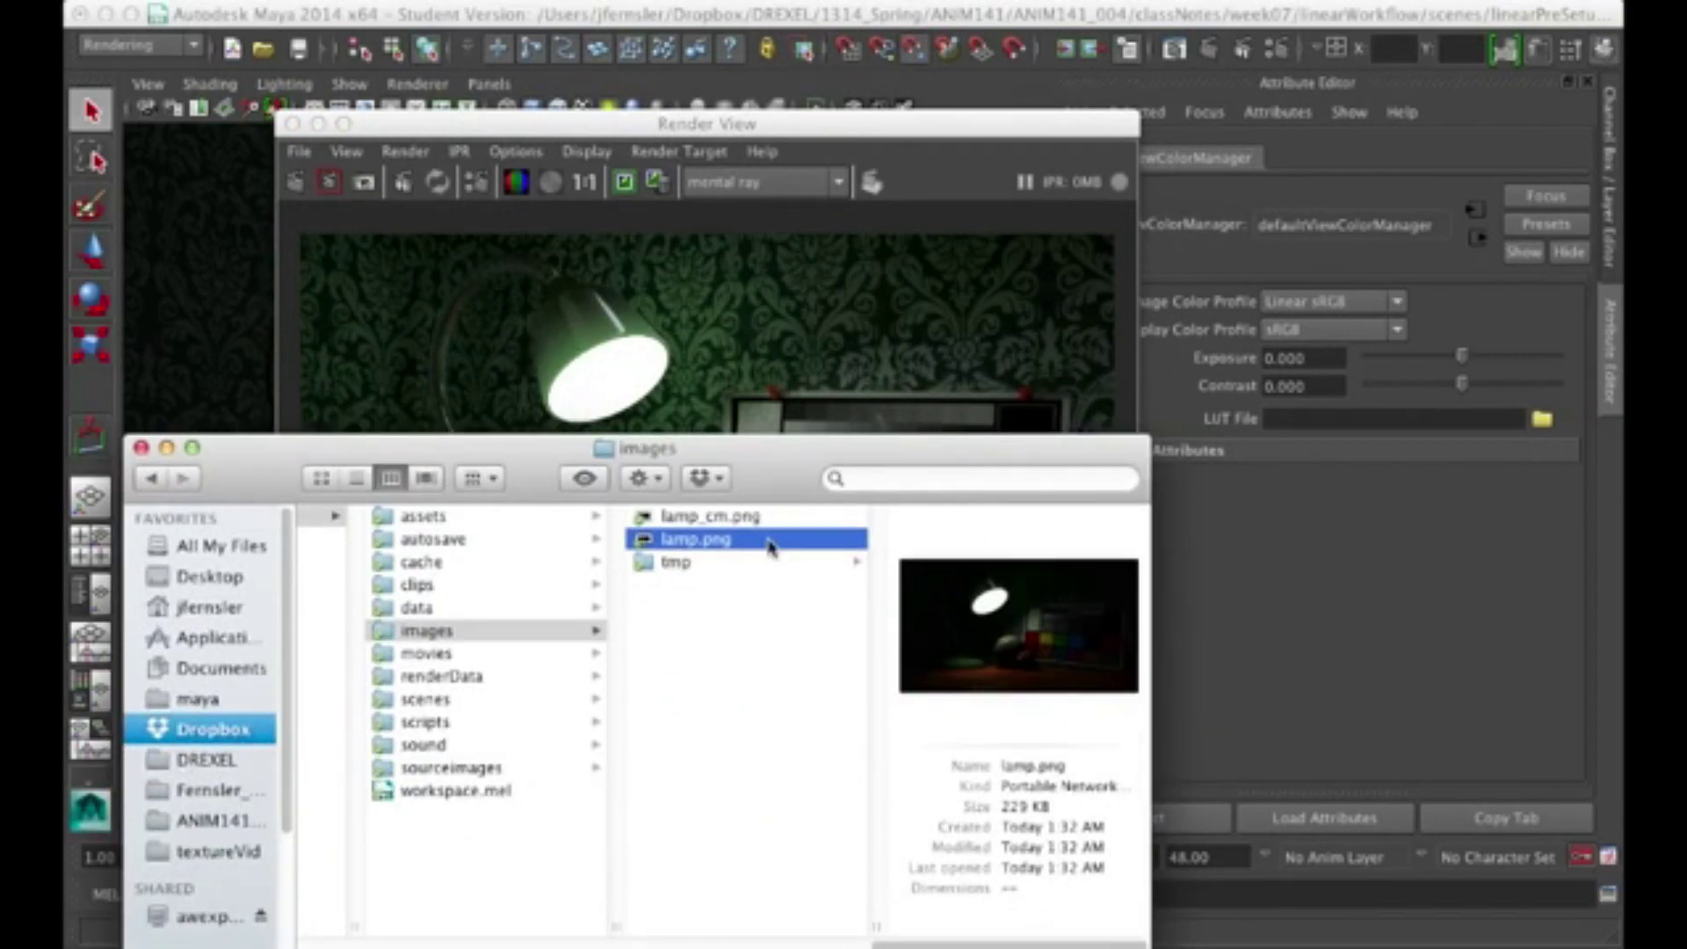
key(space)
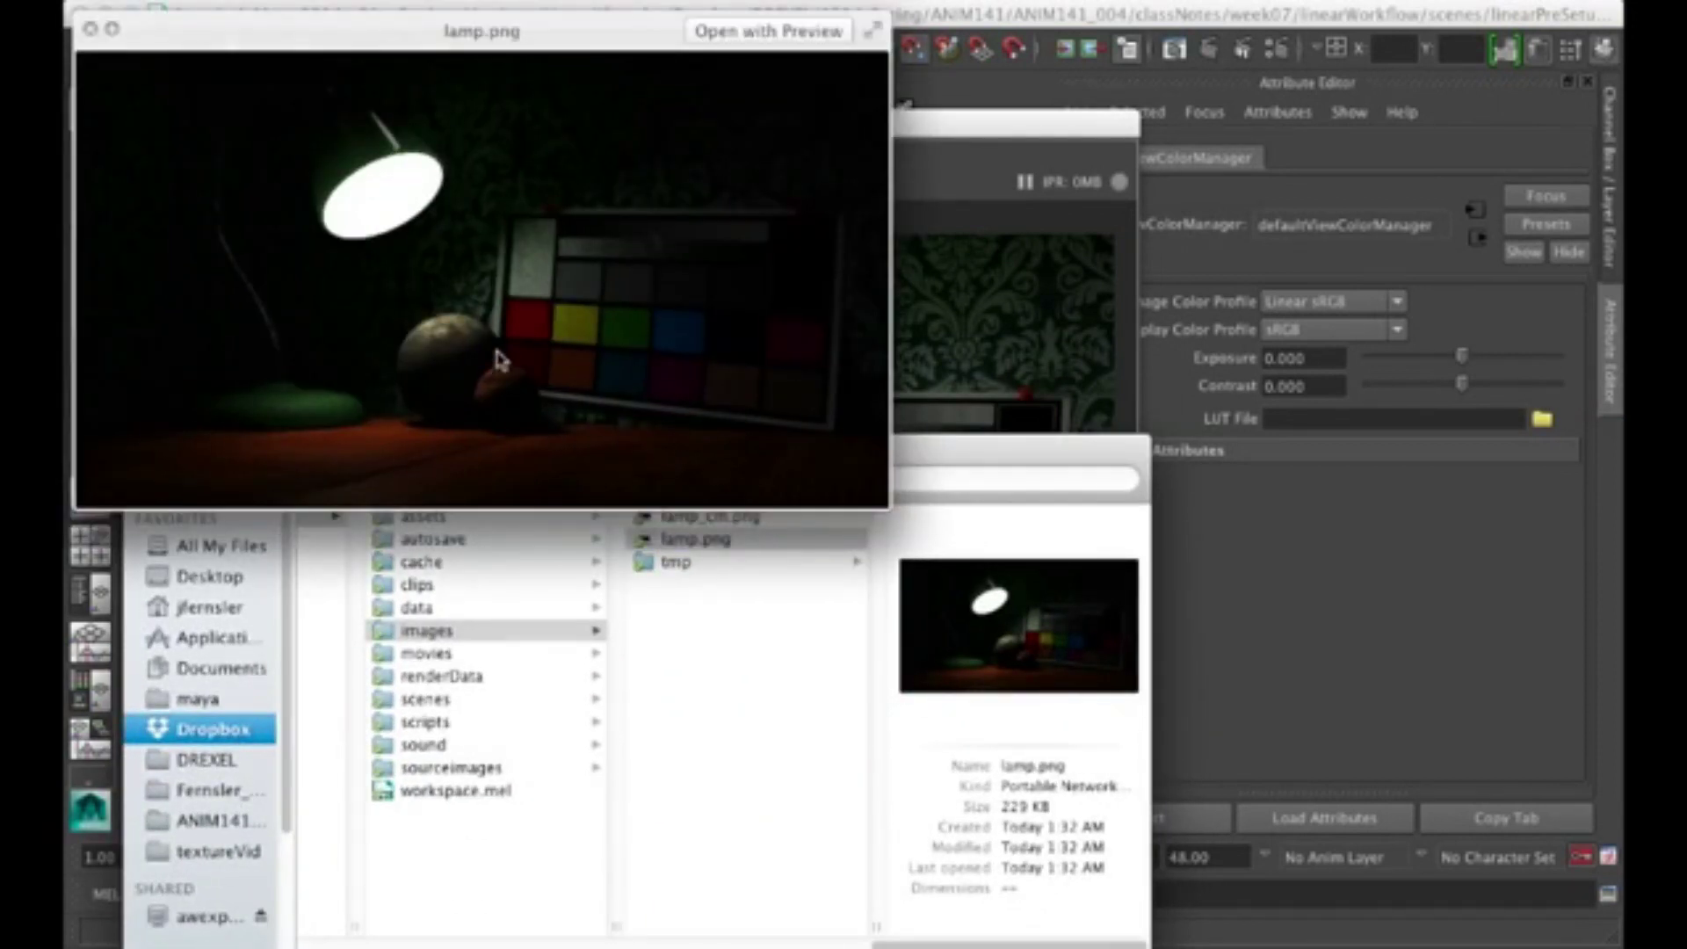
key(Up)
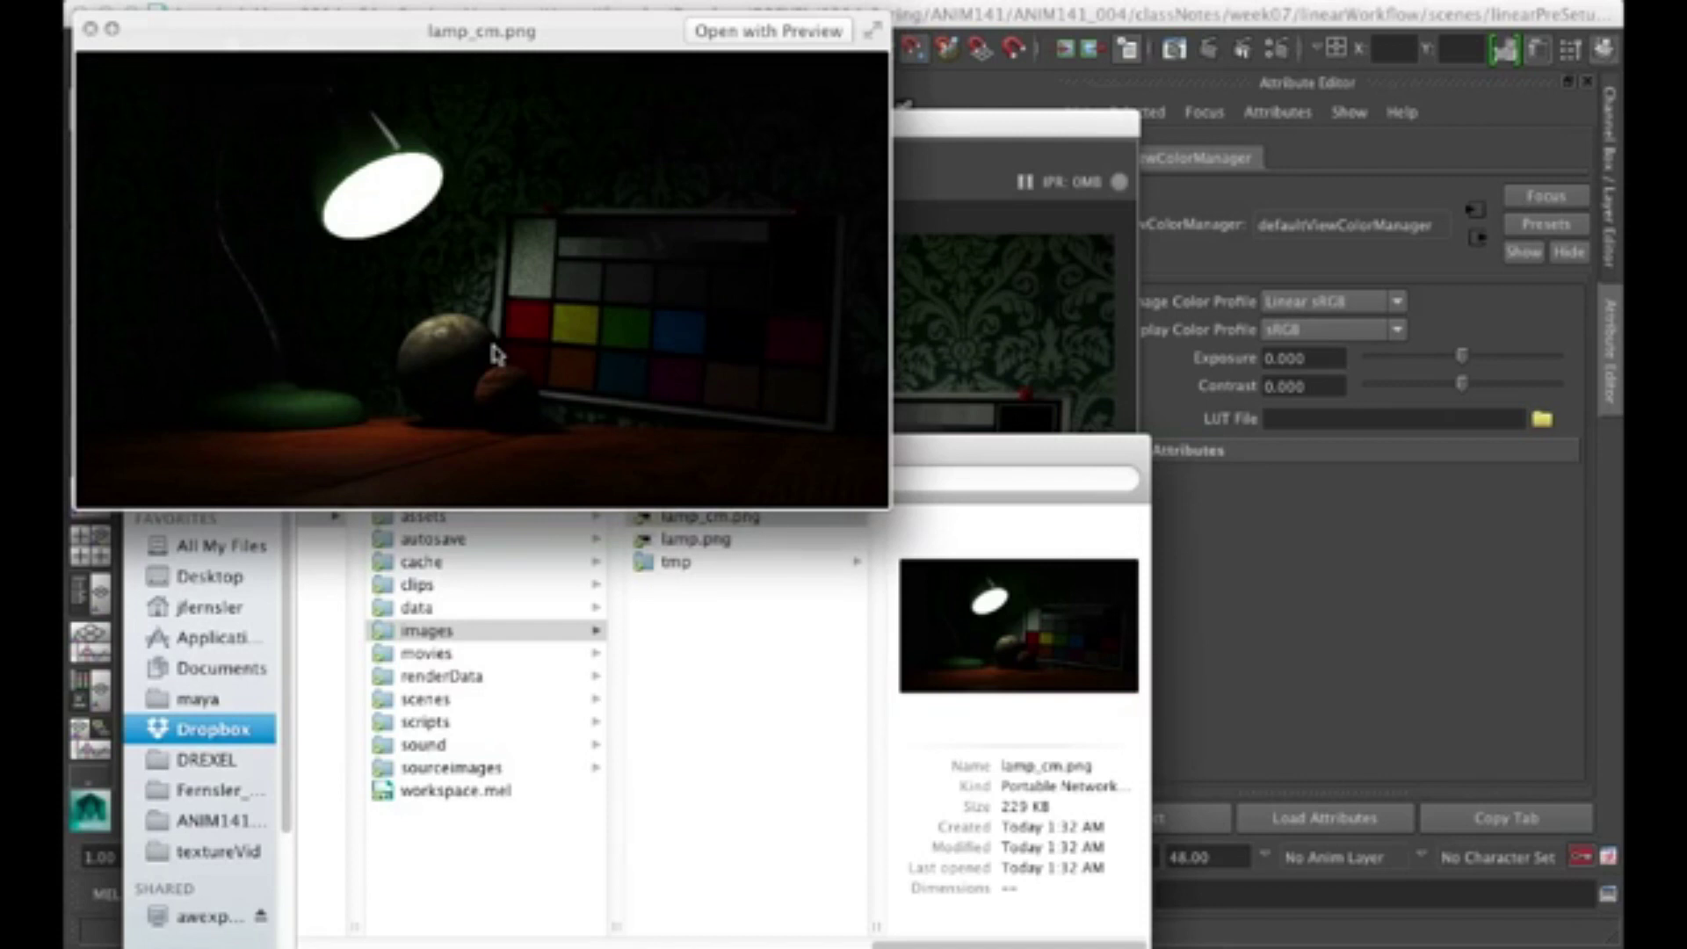
drag(228, 43, 675, 375)
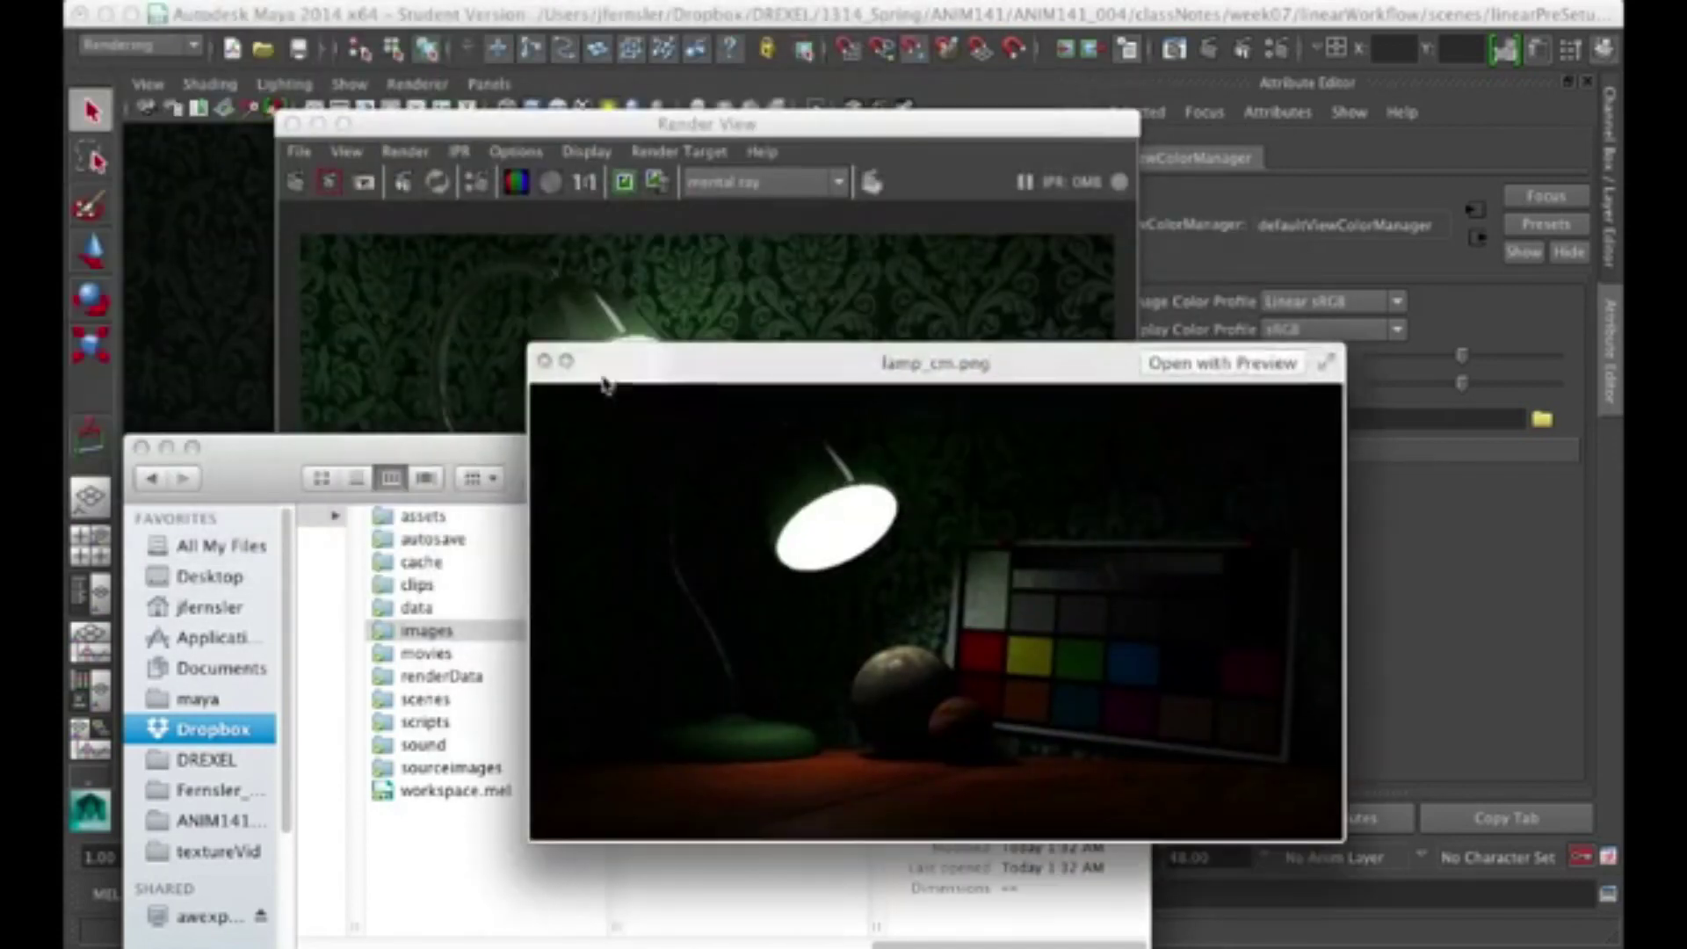
click(544, 361)
drag(712, 454, 685, 526)
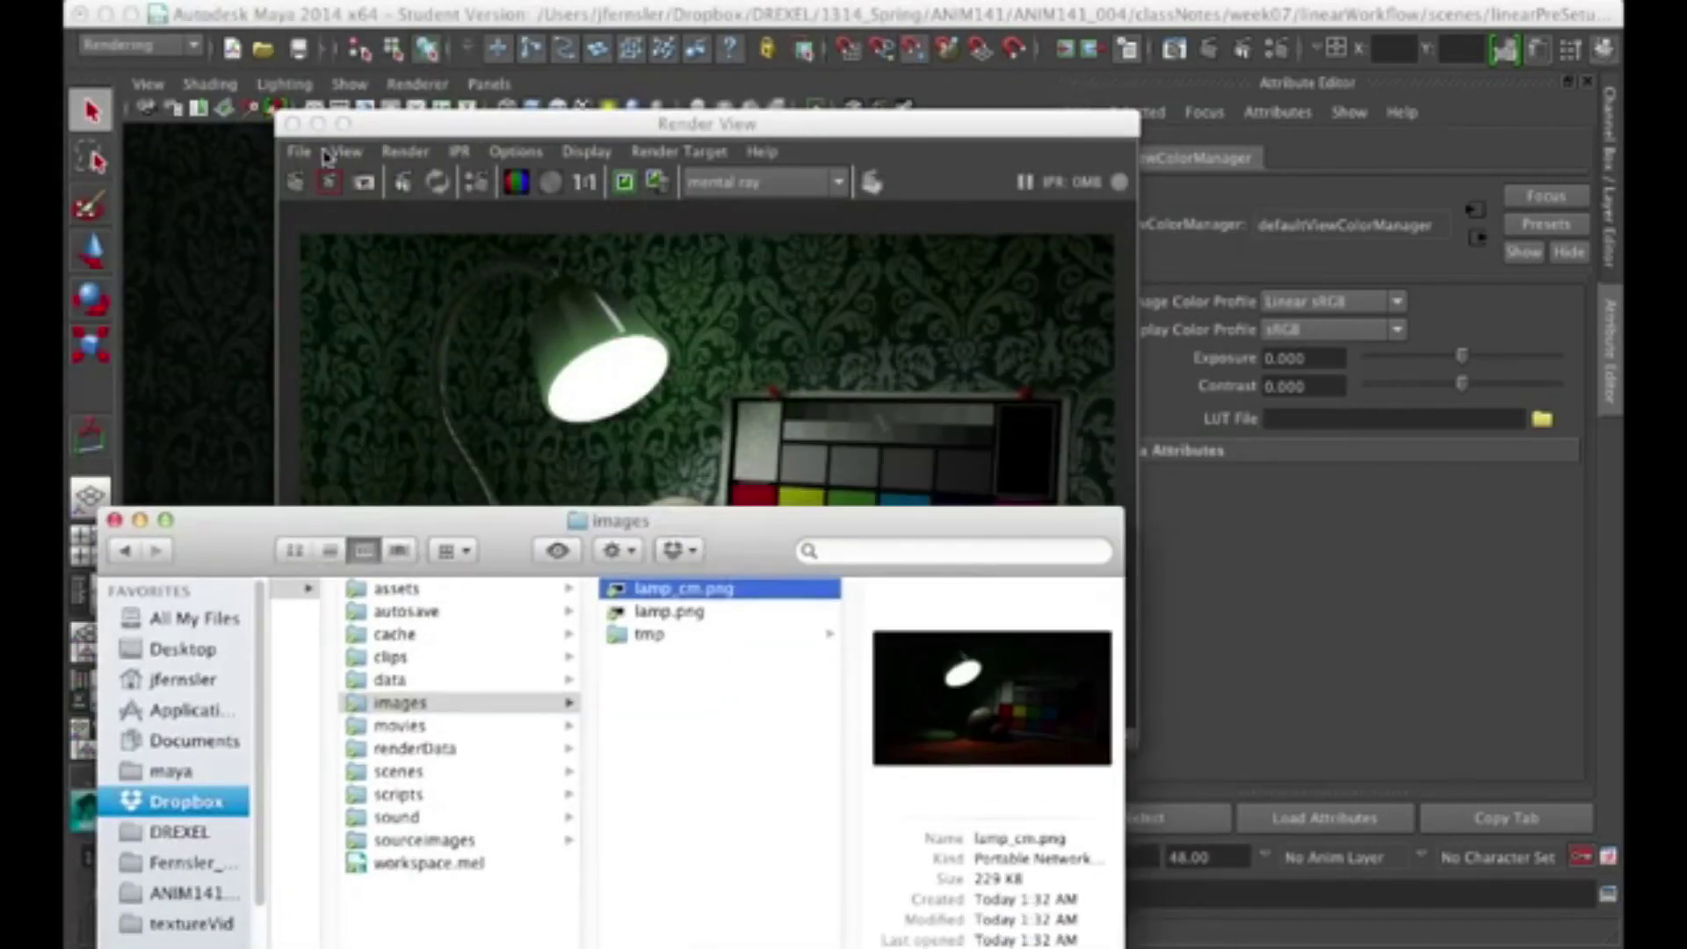
- Set the Render View's image save mode to Save Color-Managed Image and apply it
click(301, 151)
click(581, 212)
click(765, 248)
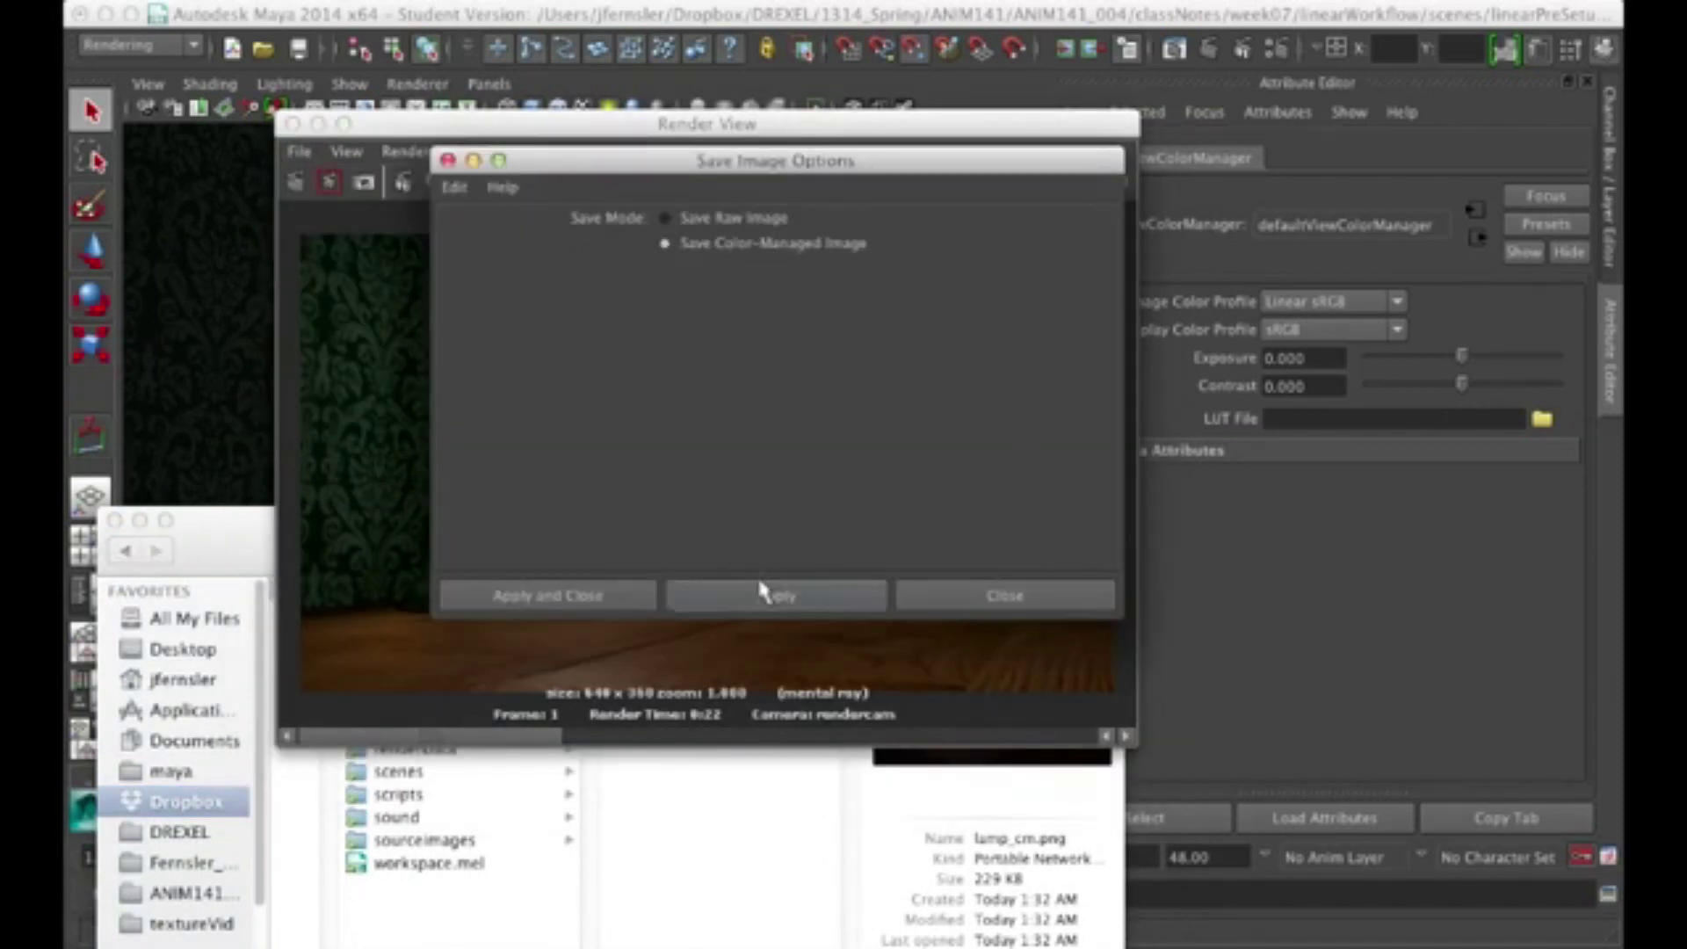
click(741, 606)
click(587, 597)
- Save the color-managed render over the existing lamp_cm.png, approving the overwrite
click(297, 157)
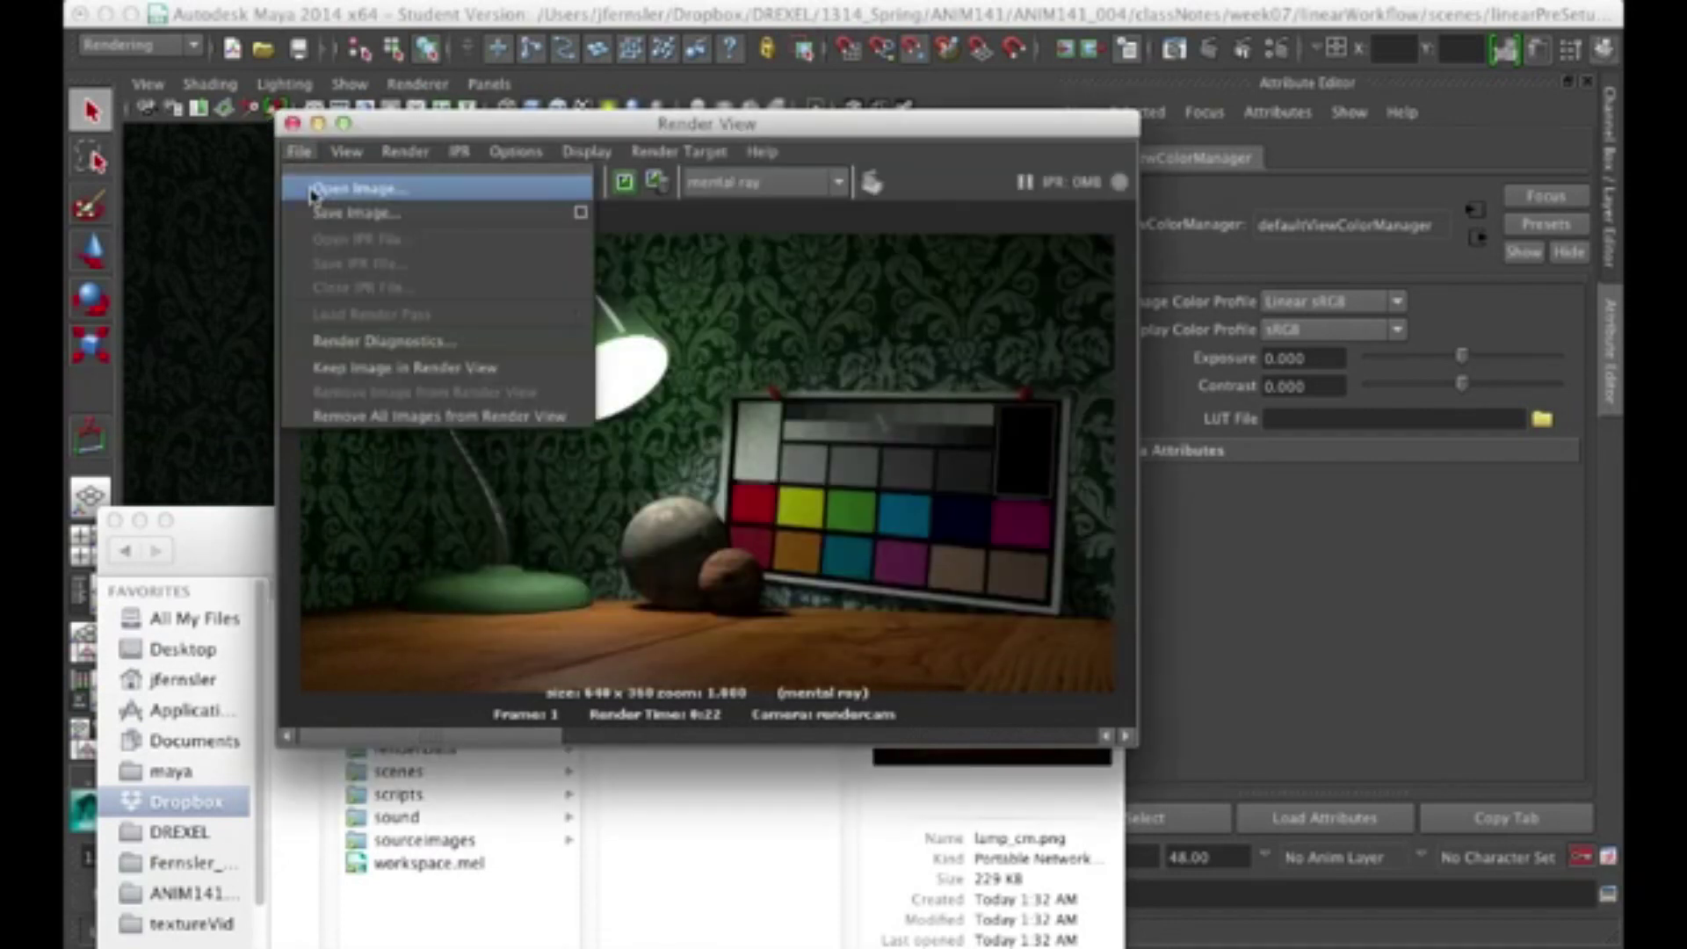
click(326, 213)
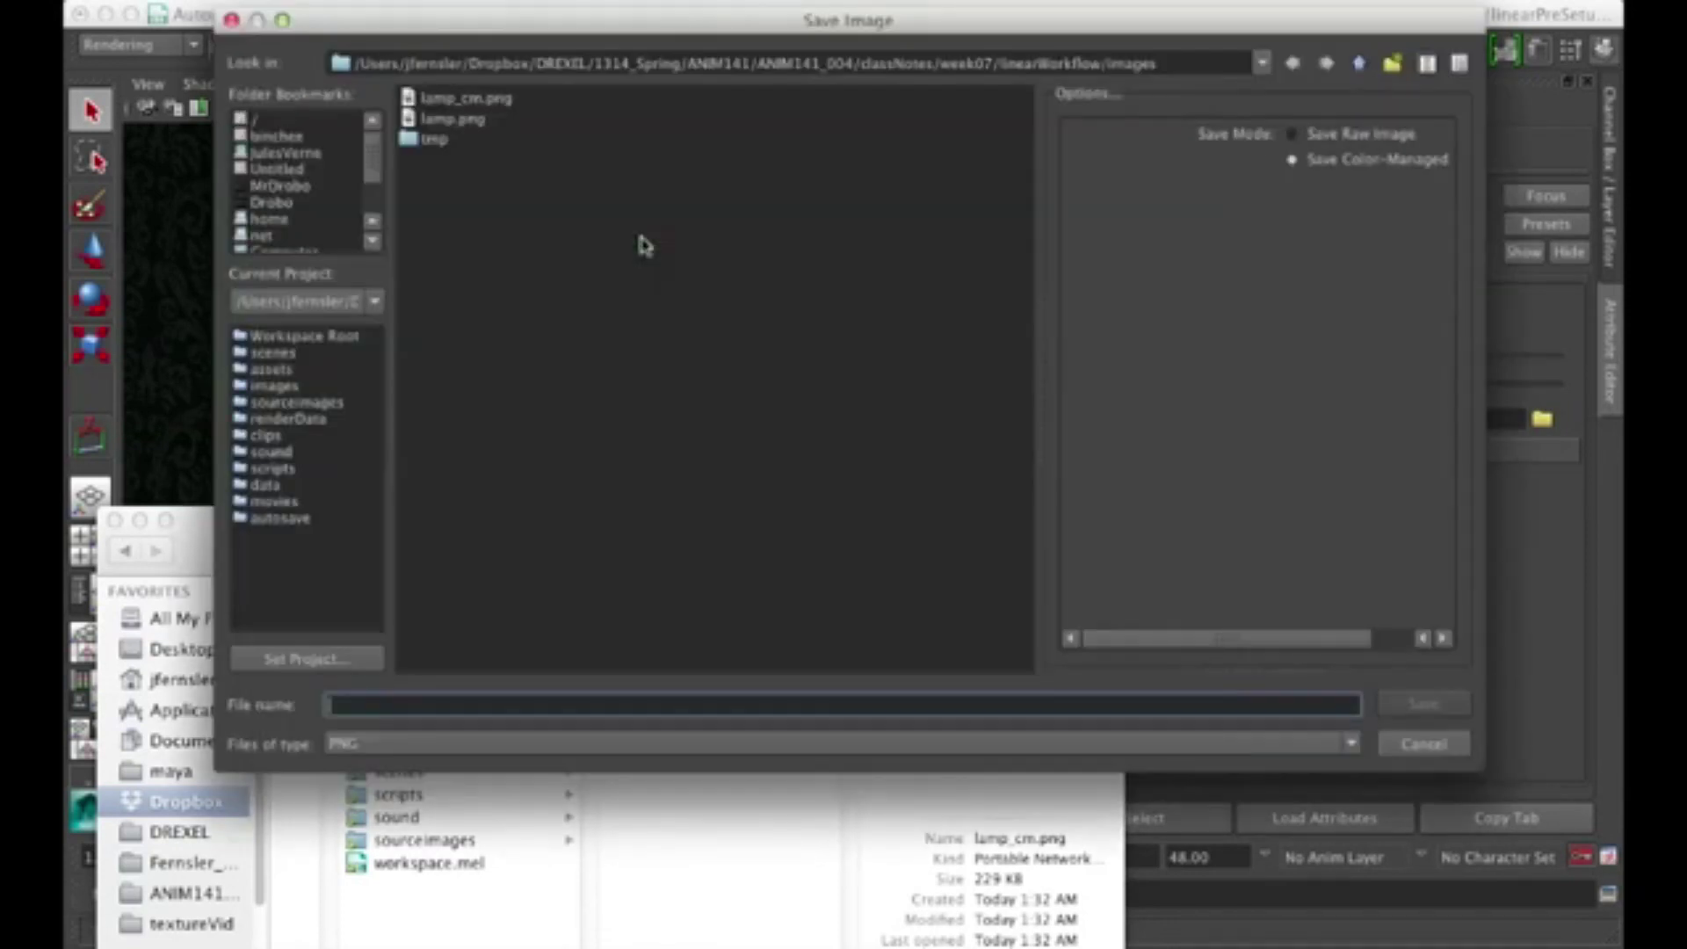
click(466, 98)
click(1428, 713)
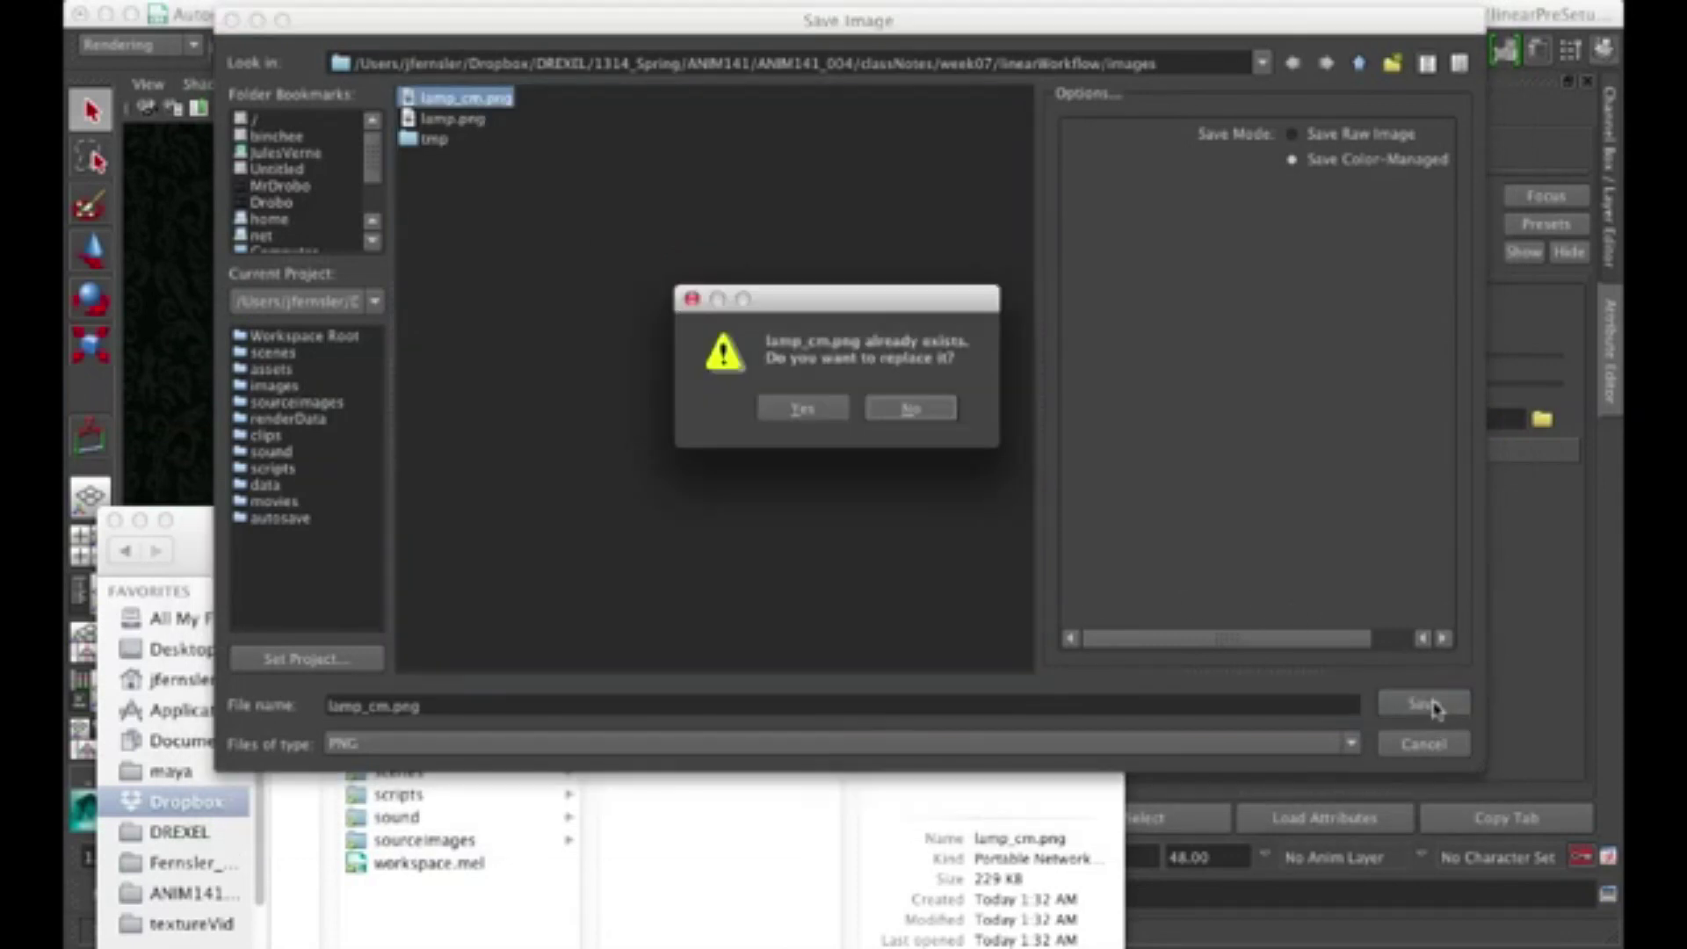
click(801, 408)
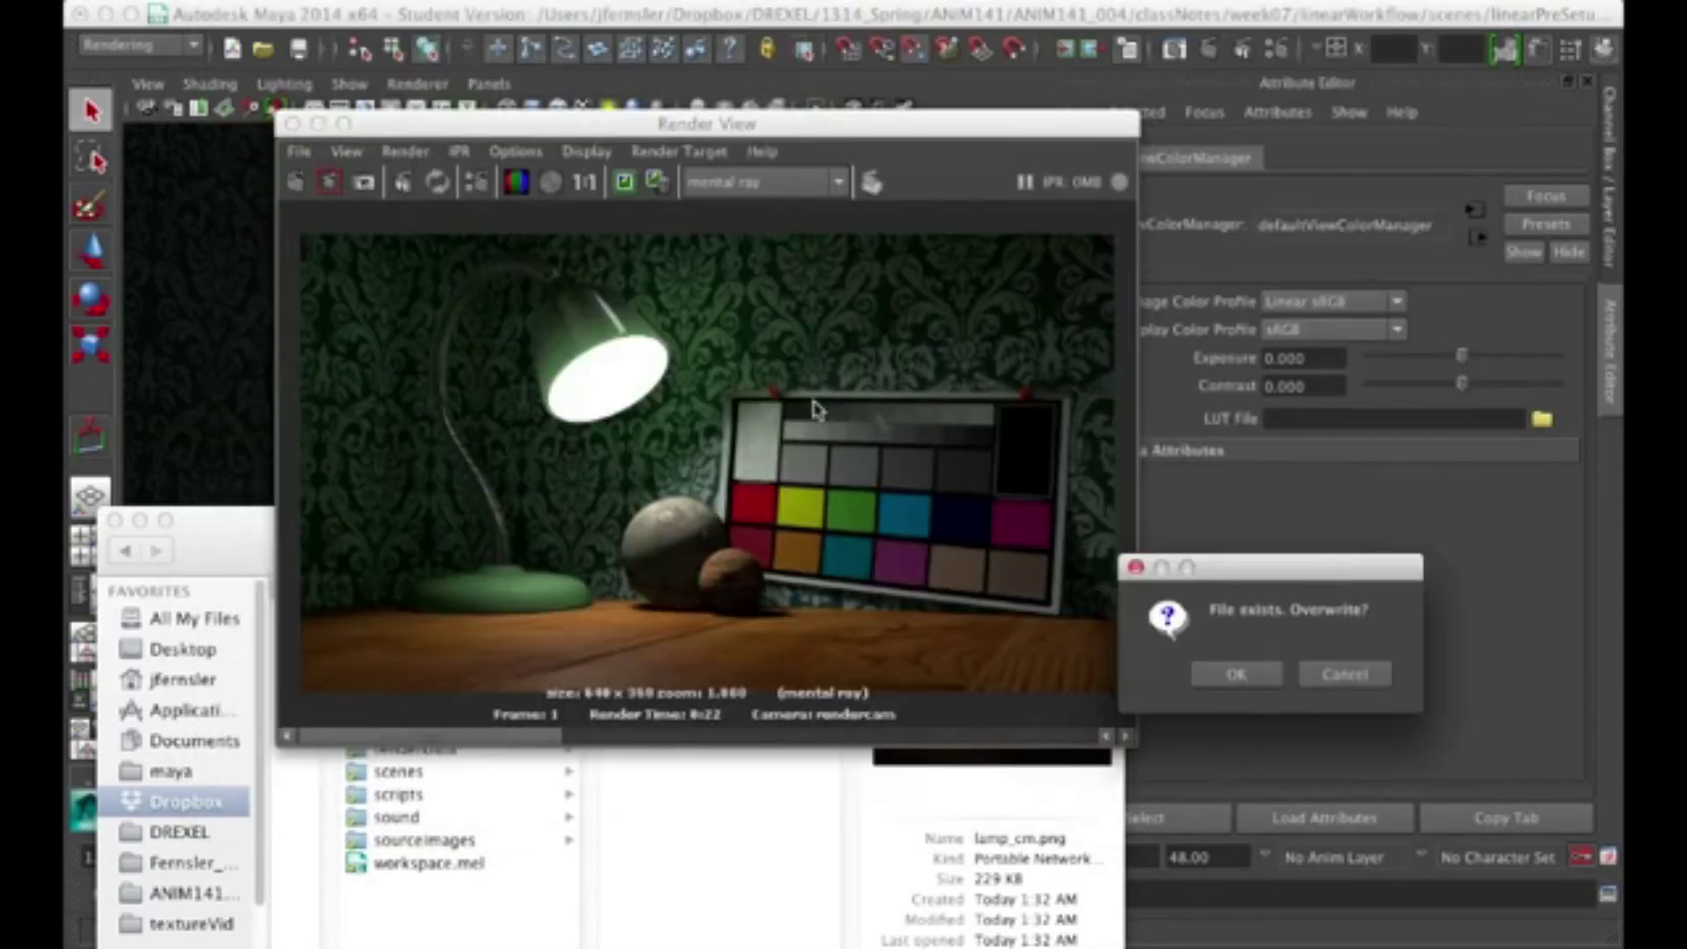
click(1246, 674)
- Preview the overwritten lamp_cm.png in Finder, then close the preview and move the Finder window aside
click(804, 817)
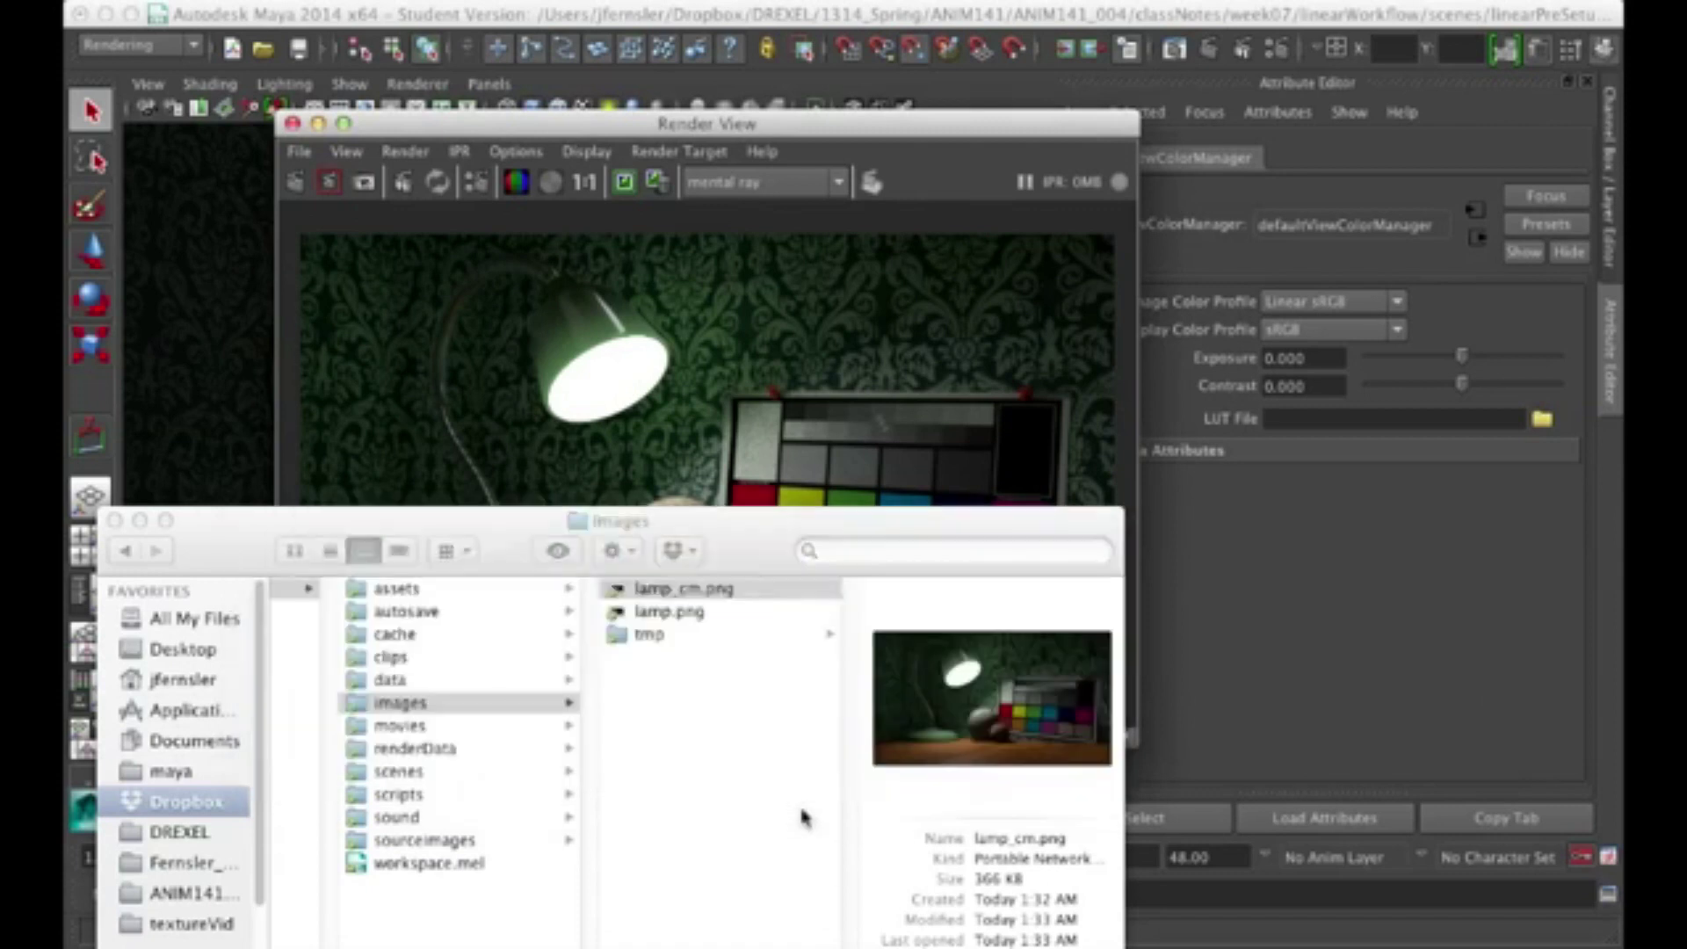
key(space)
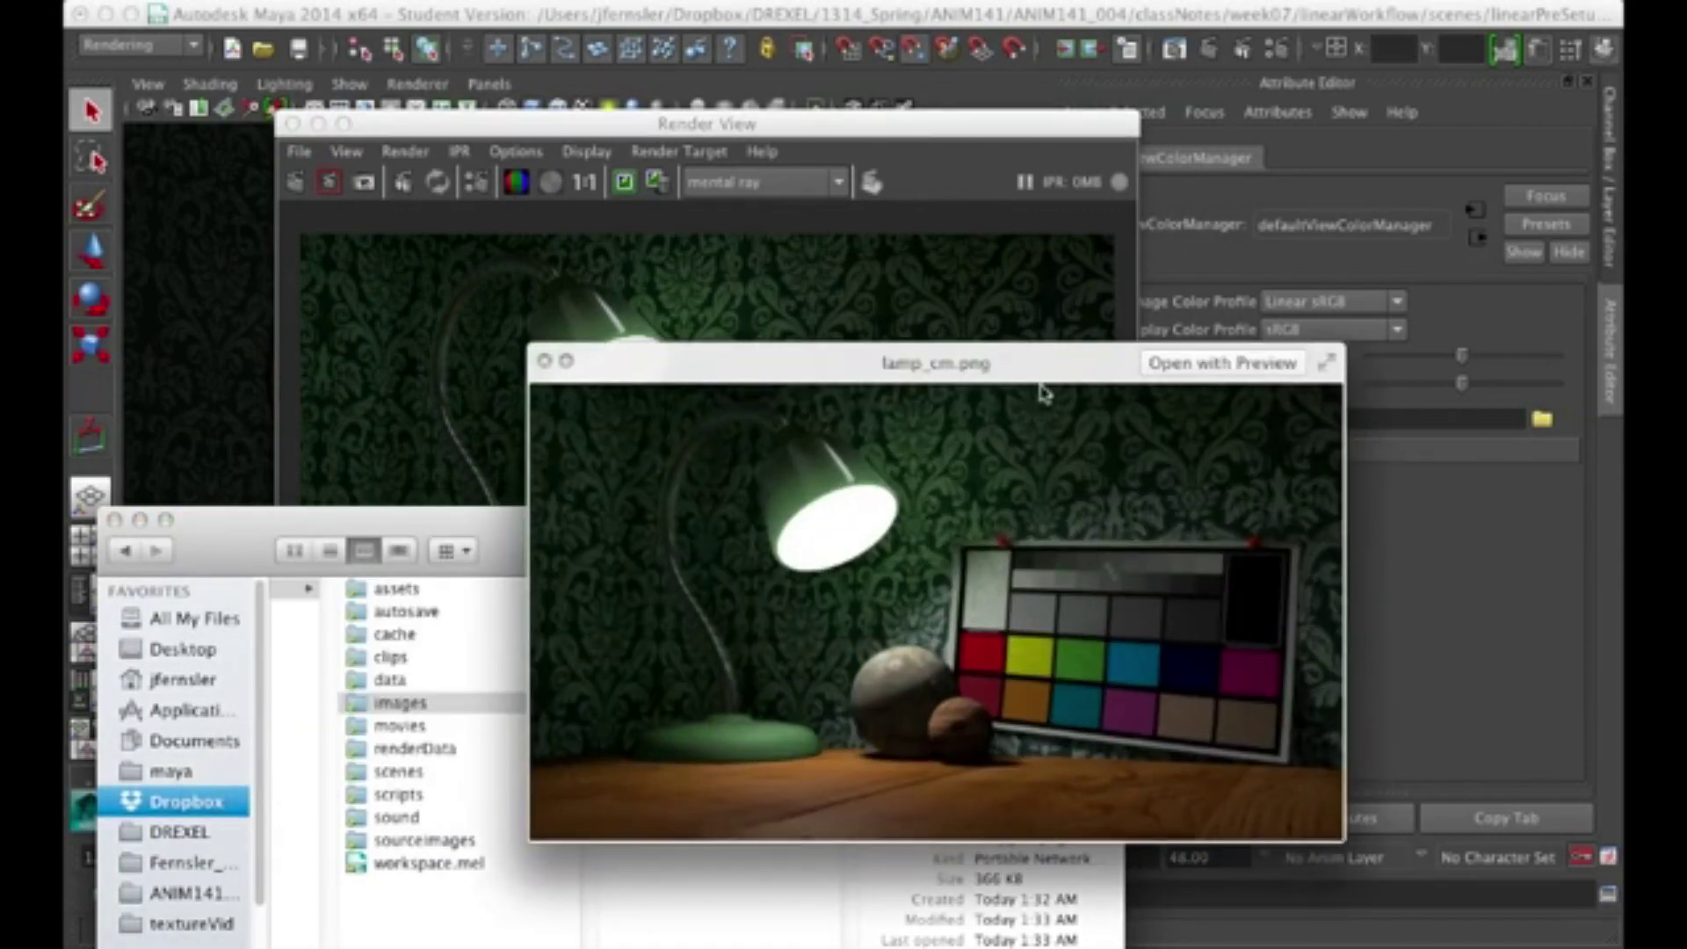
drag(1032, 362, 962, 223)
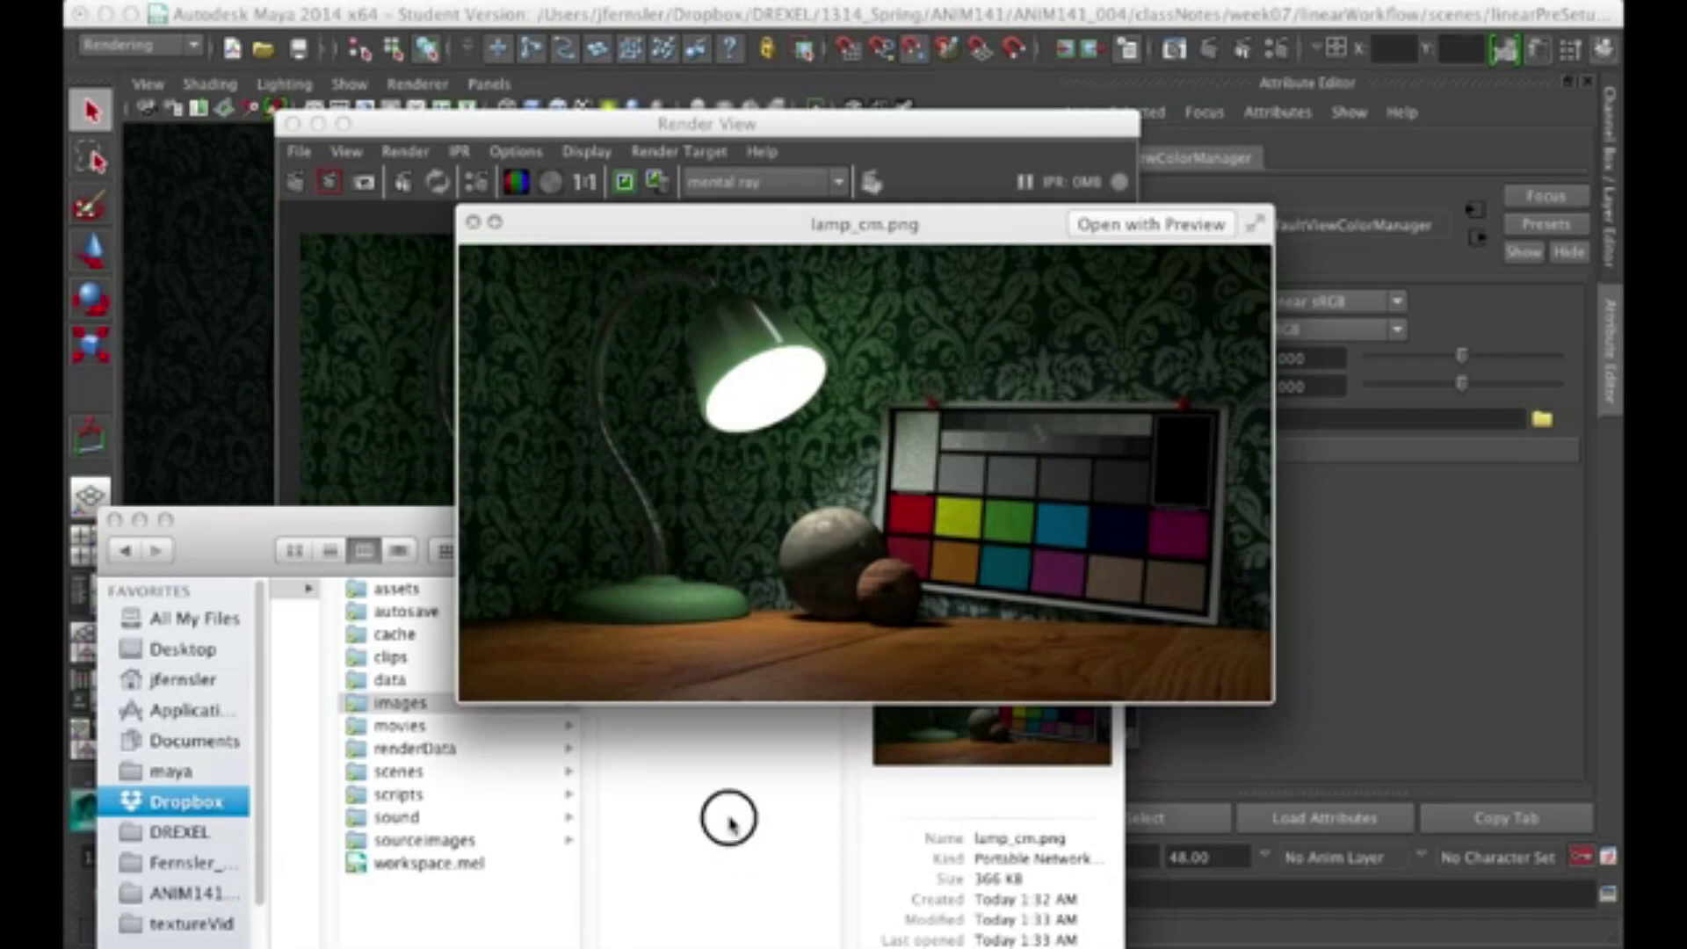
click(473, 222)
drag(496, 529, 546, 947)
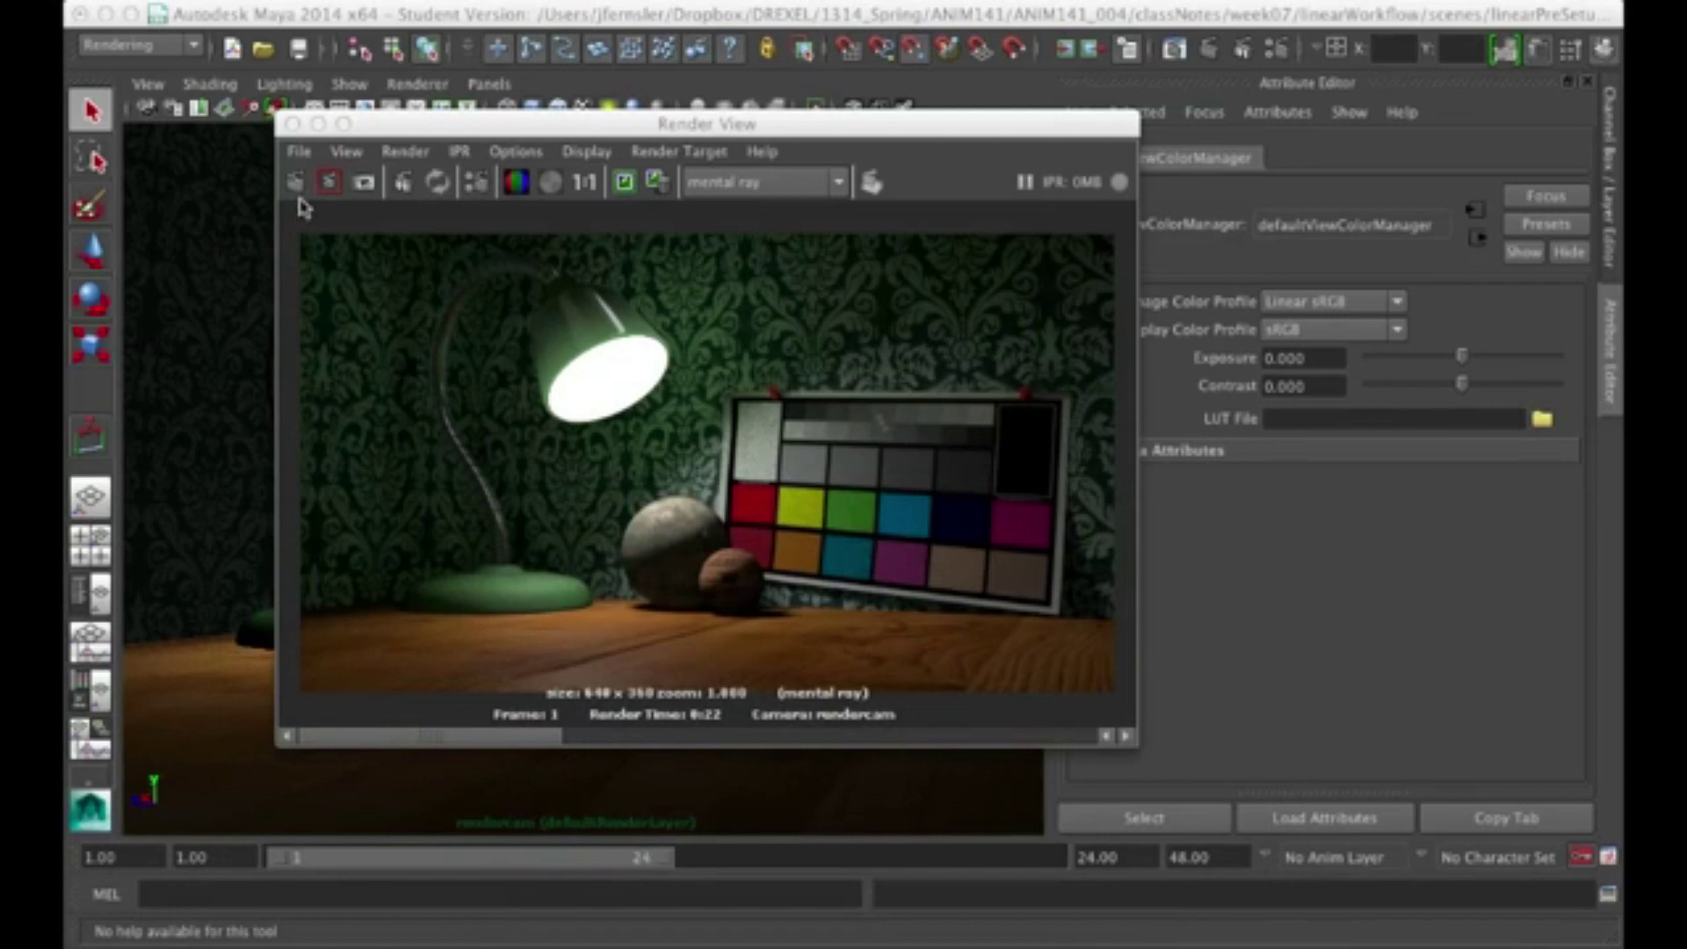
- Review the save mode in the Render View's Save Image Options and close the dialog unchanged
click(299, 152)
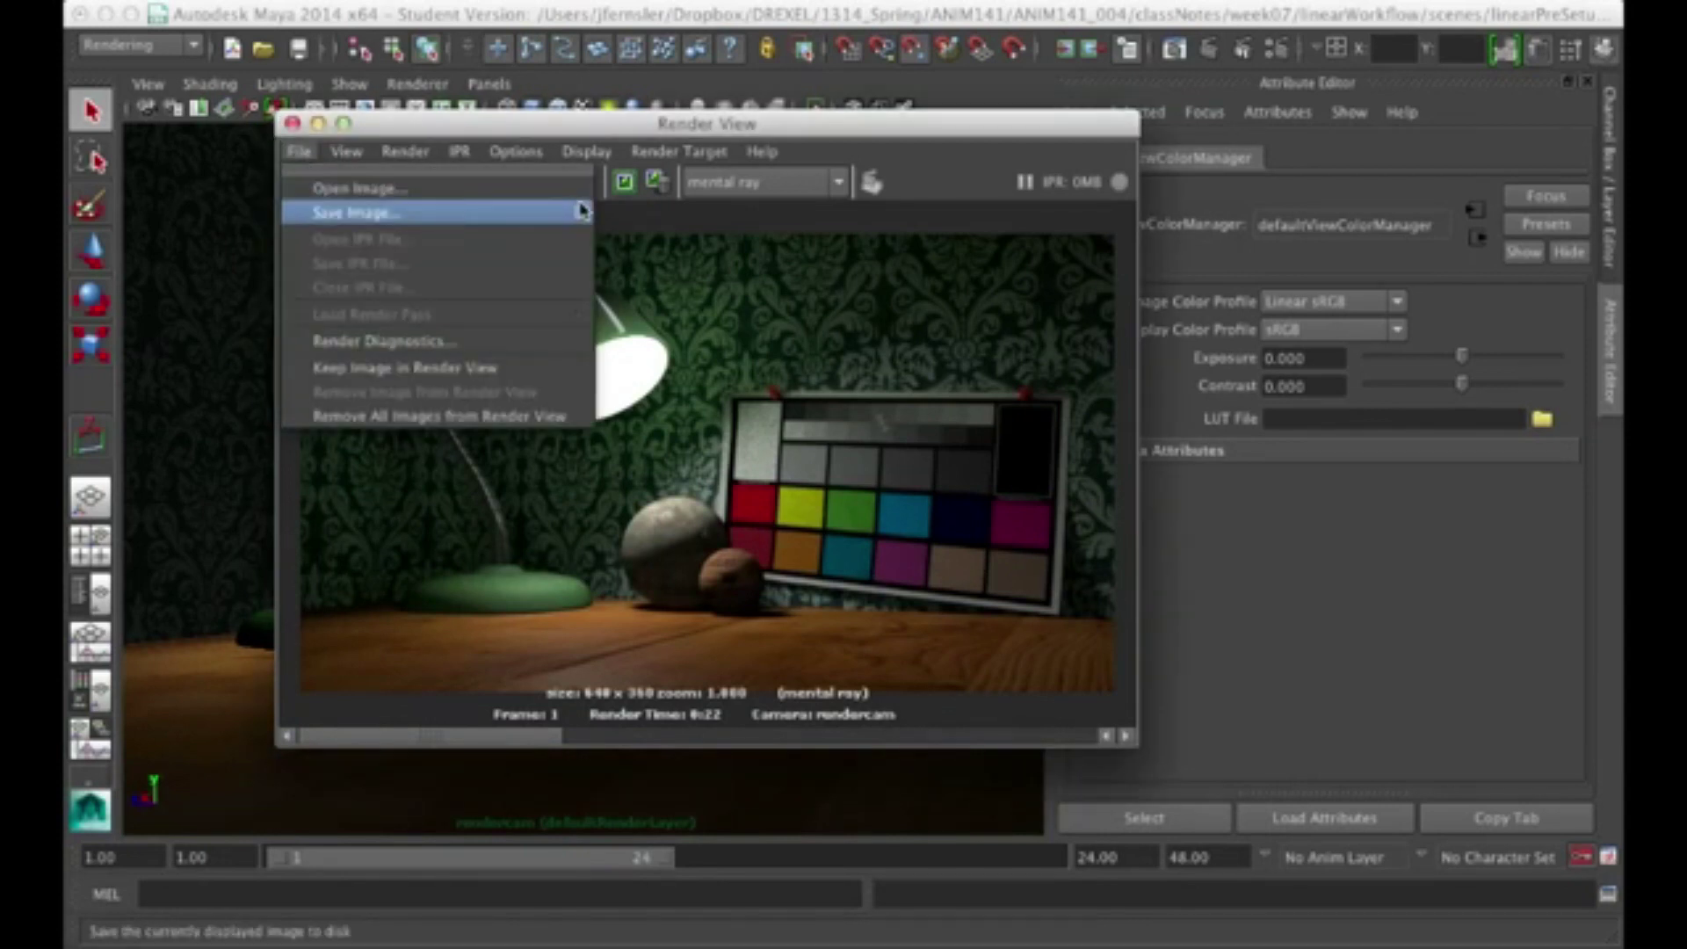
click(585, 212)
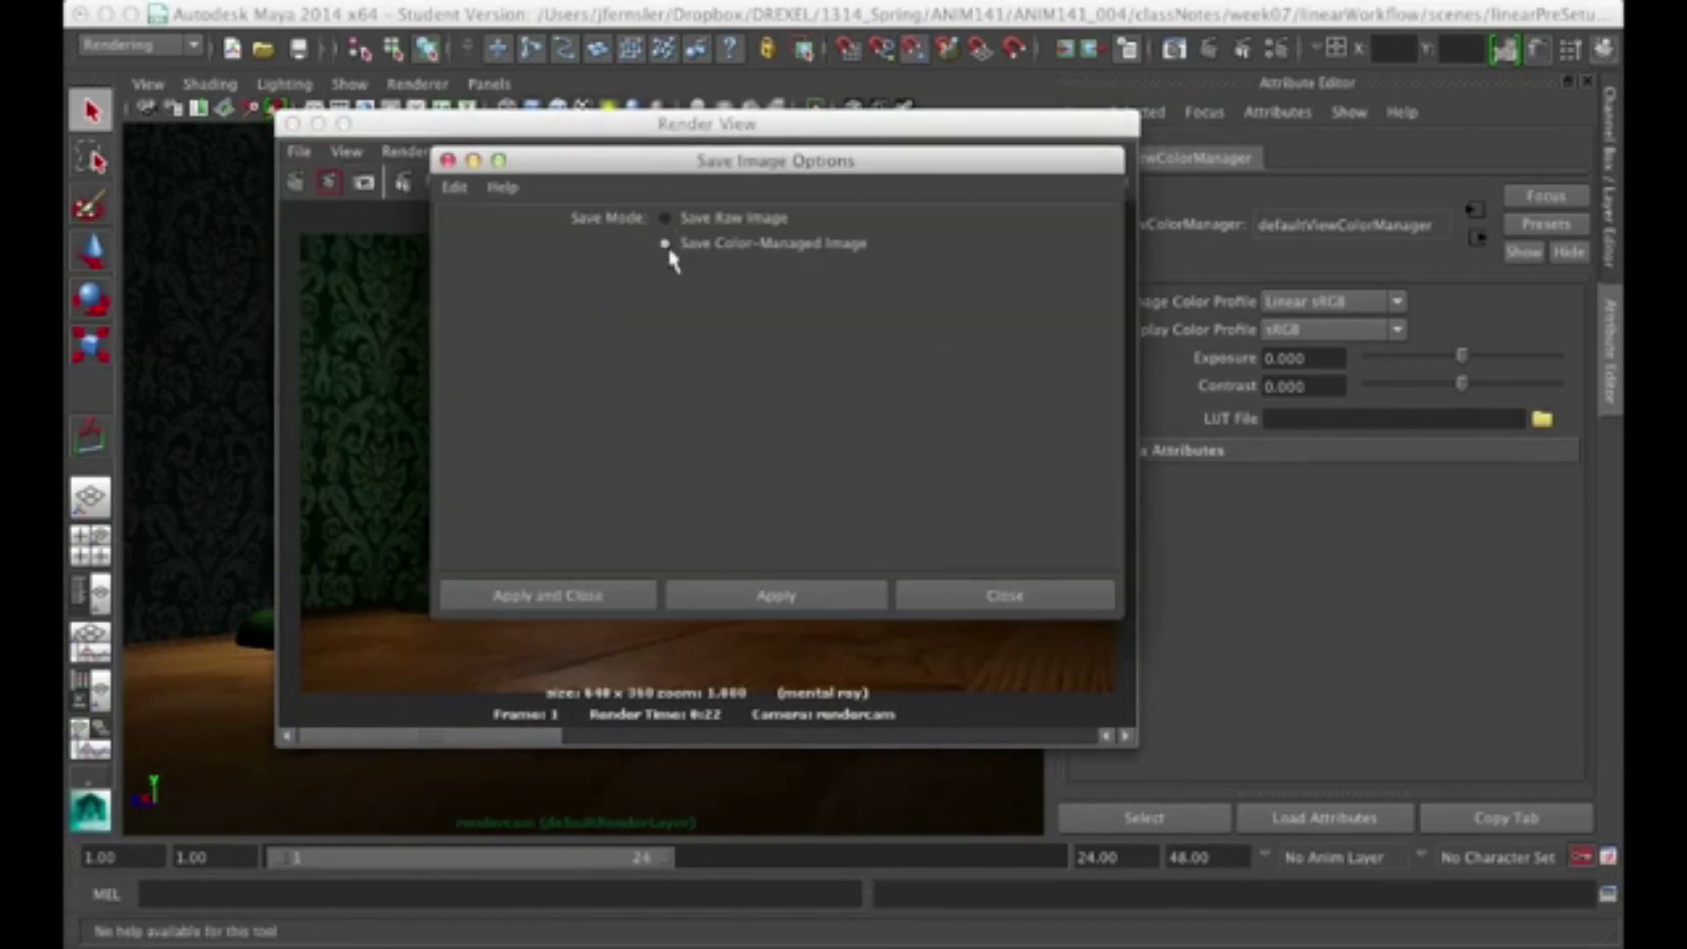
click(1006, 596)
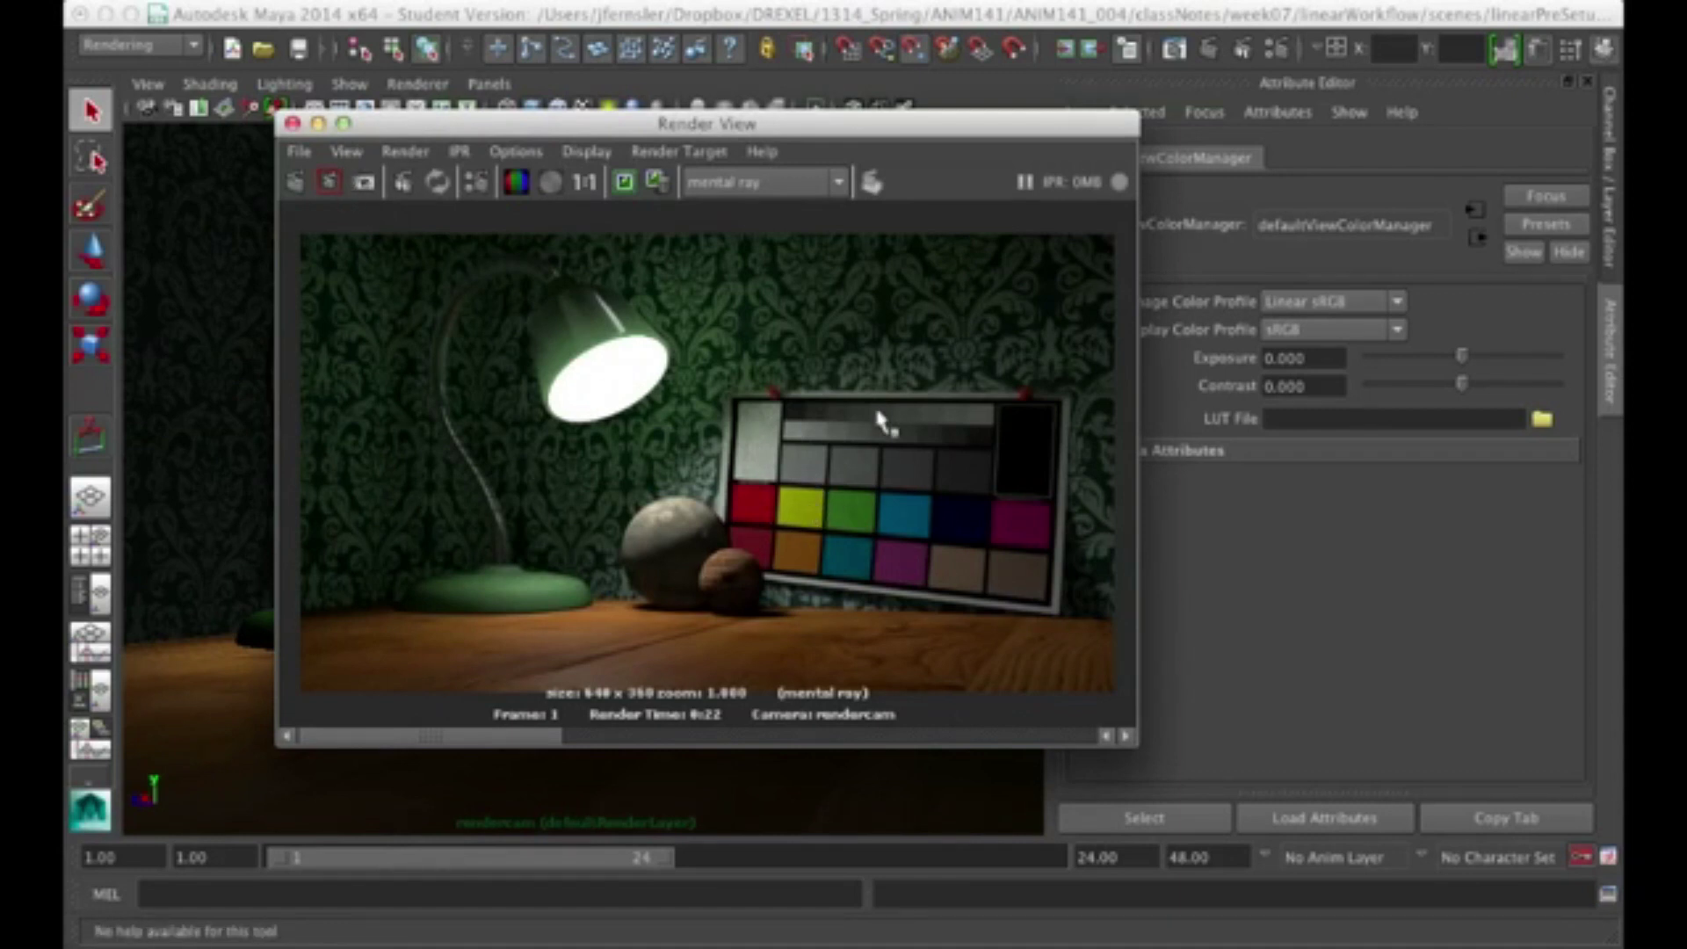
- Start a batch render of the lamp scene, continuing past the student version notice
click(1036, 1)
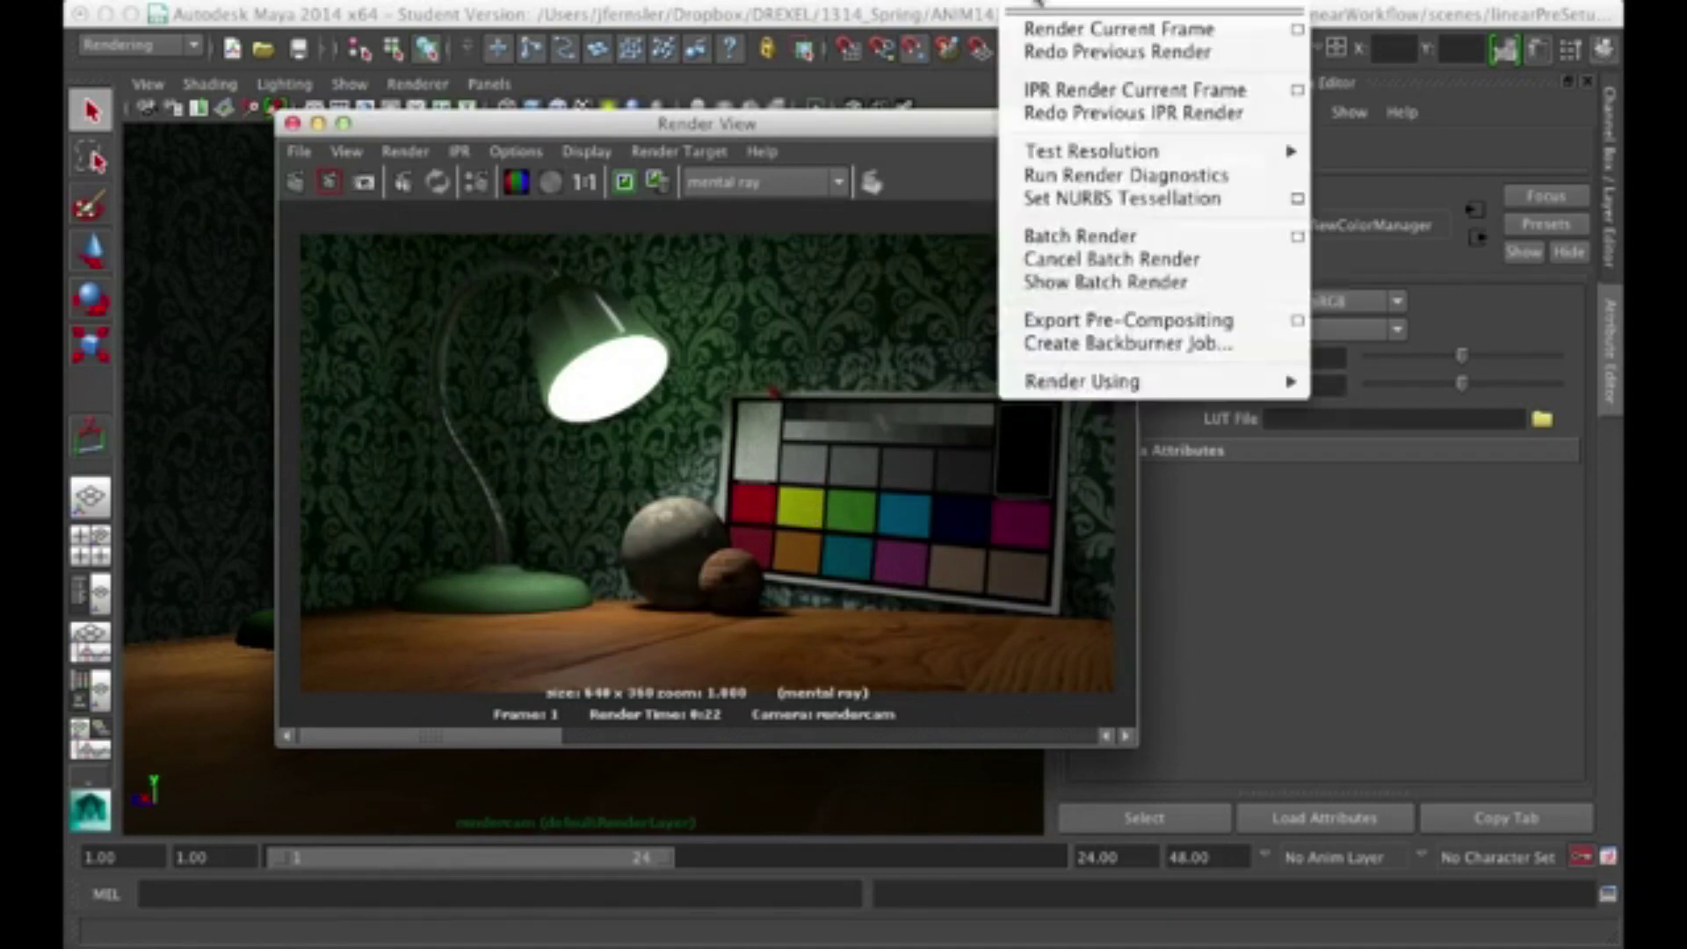
click(1064, 237)
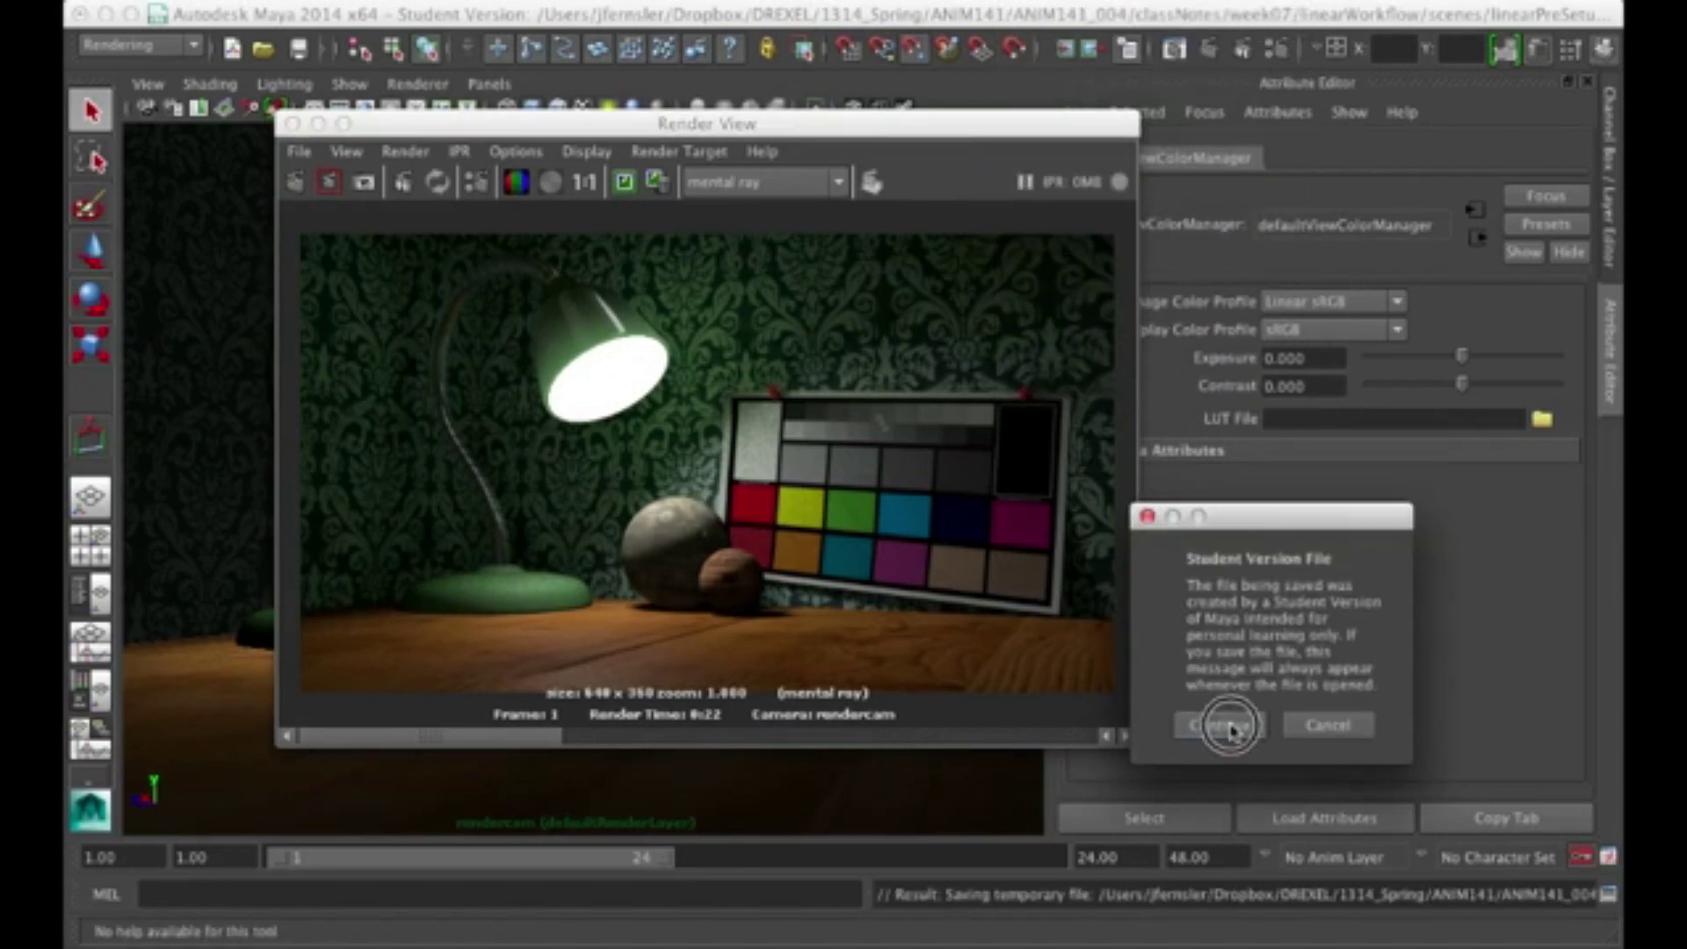
click(1223, 726)
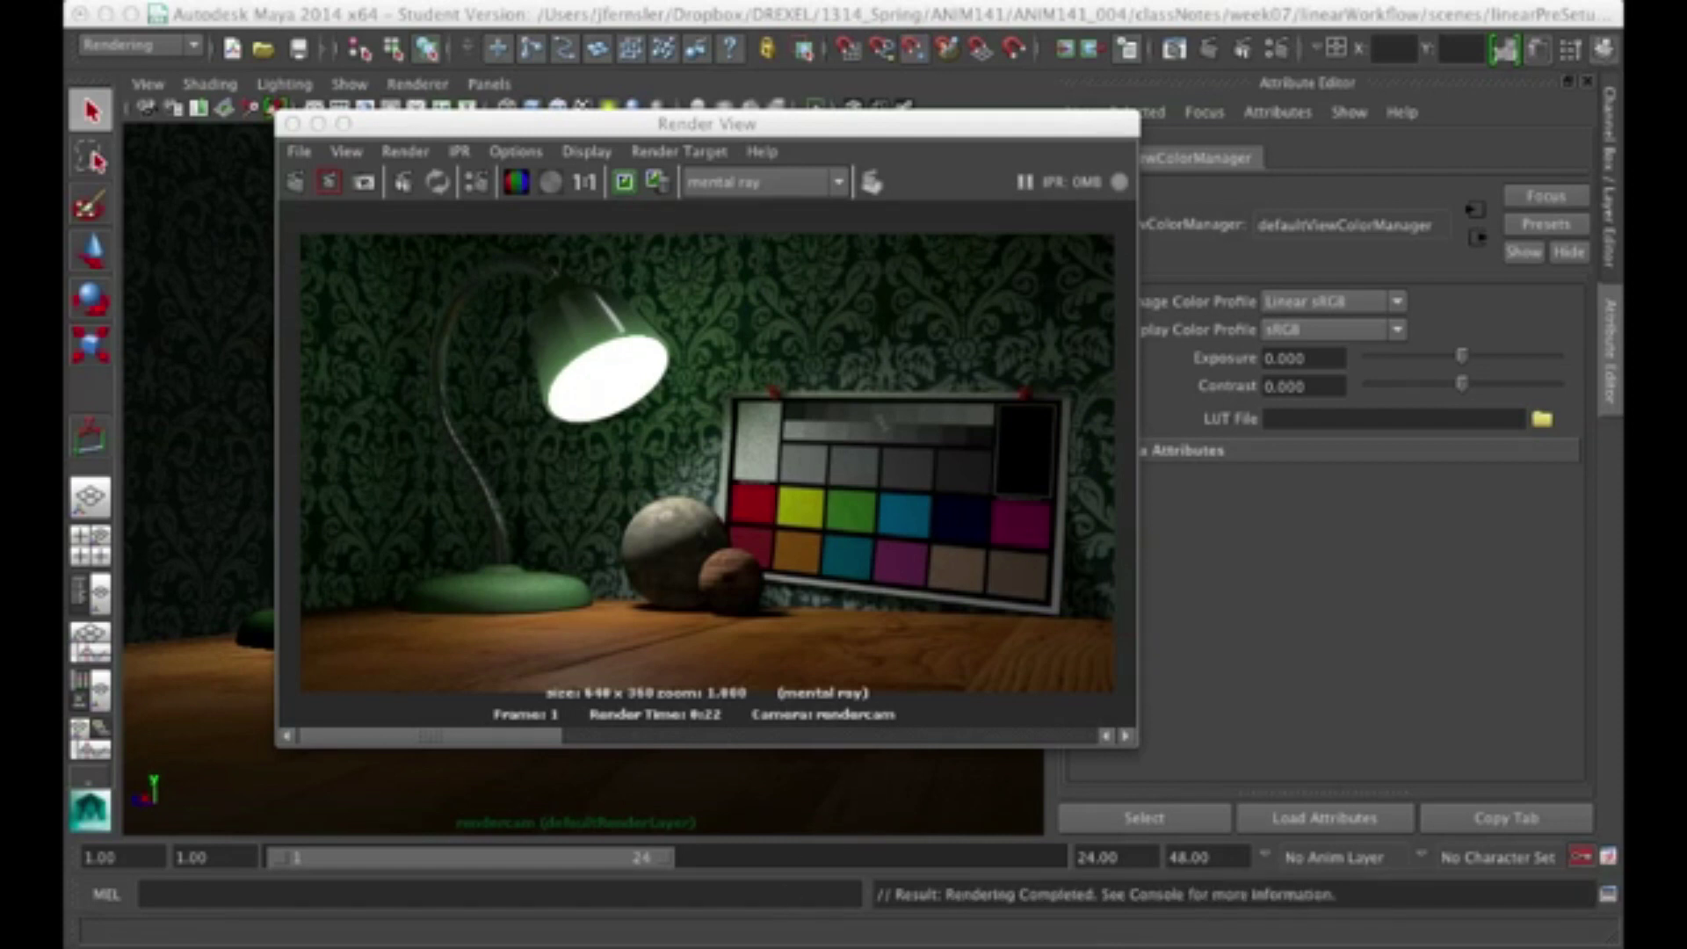
- Preview lamp_cm.png, lamp_shot01.exr and lamp.png one after another in Finder, then close the preview
drag(747, 947, 845, 286)
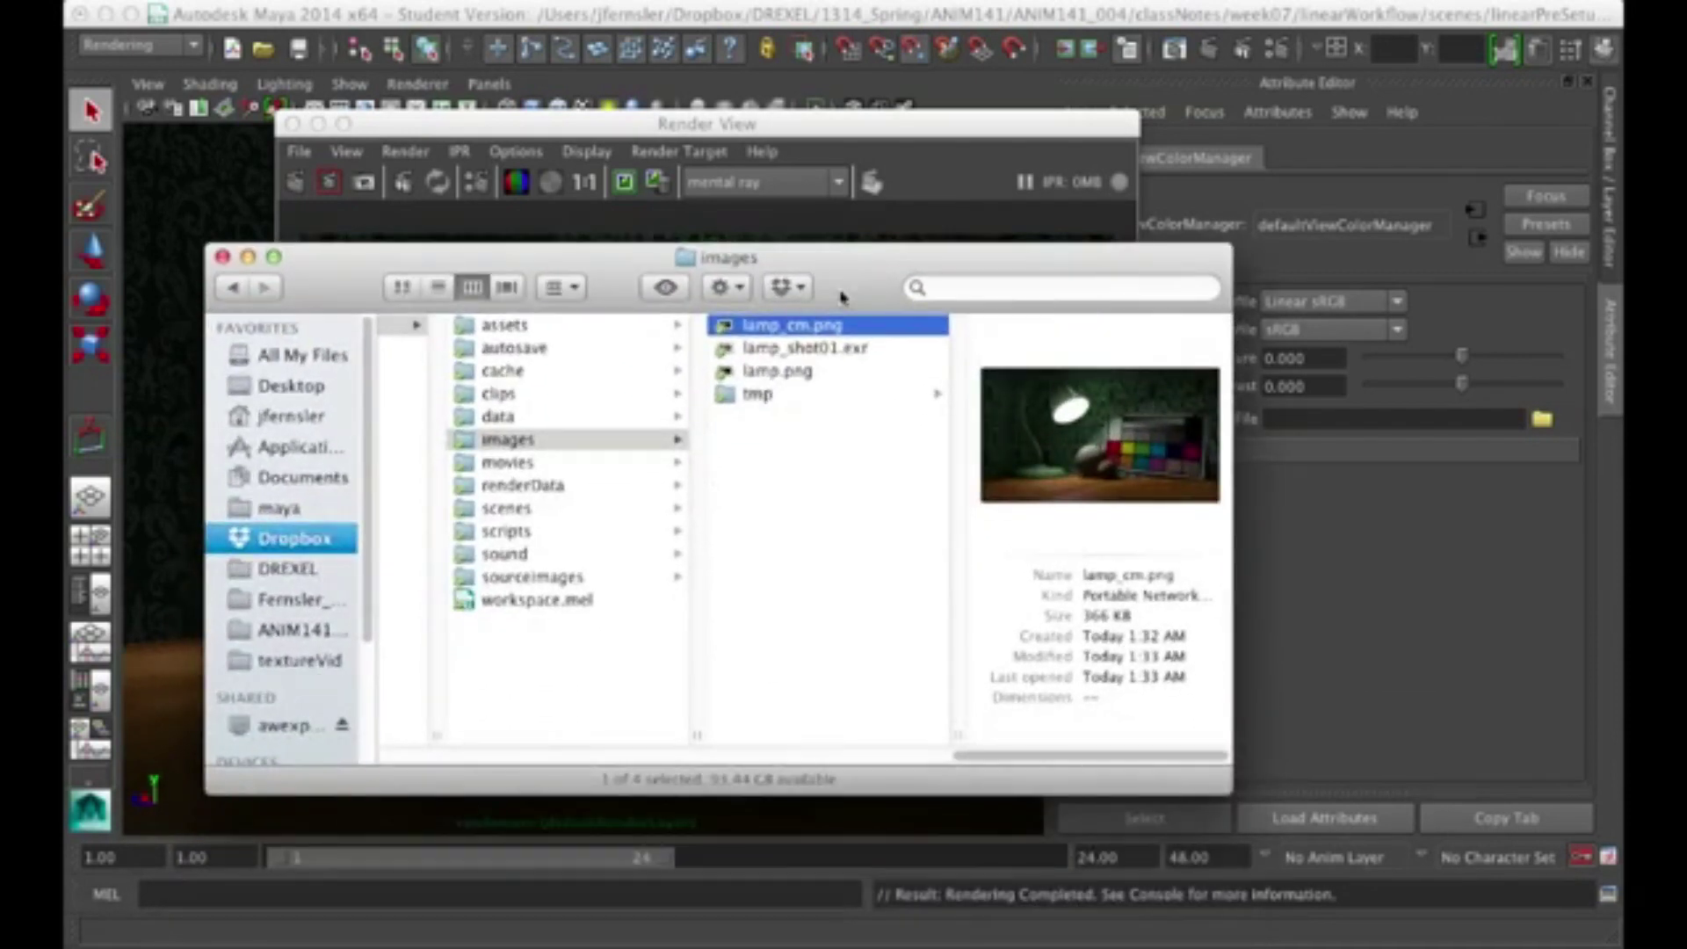
key(space)
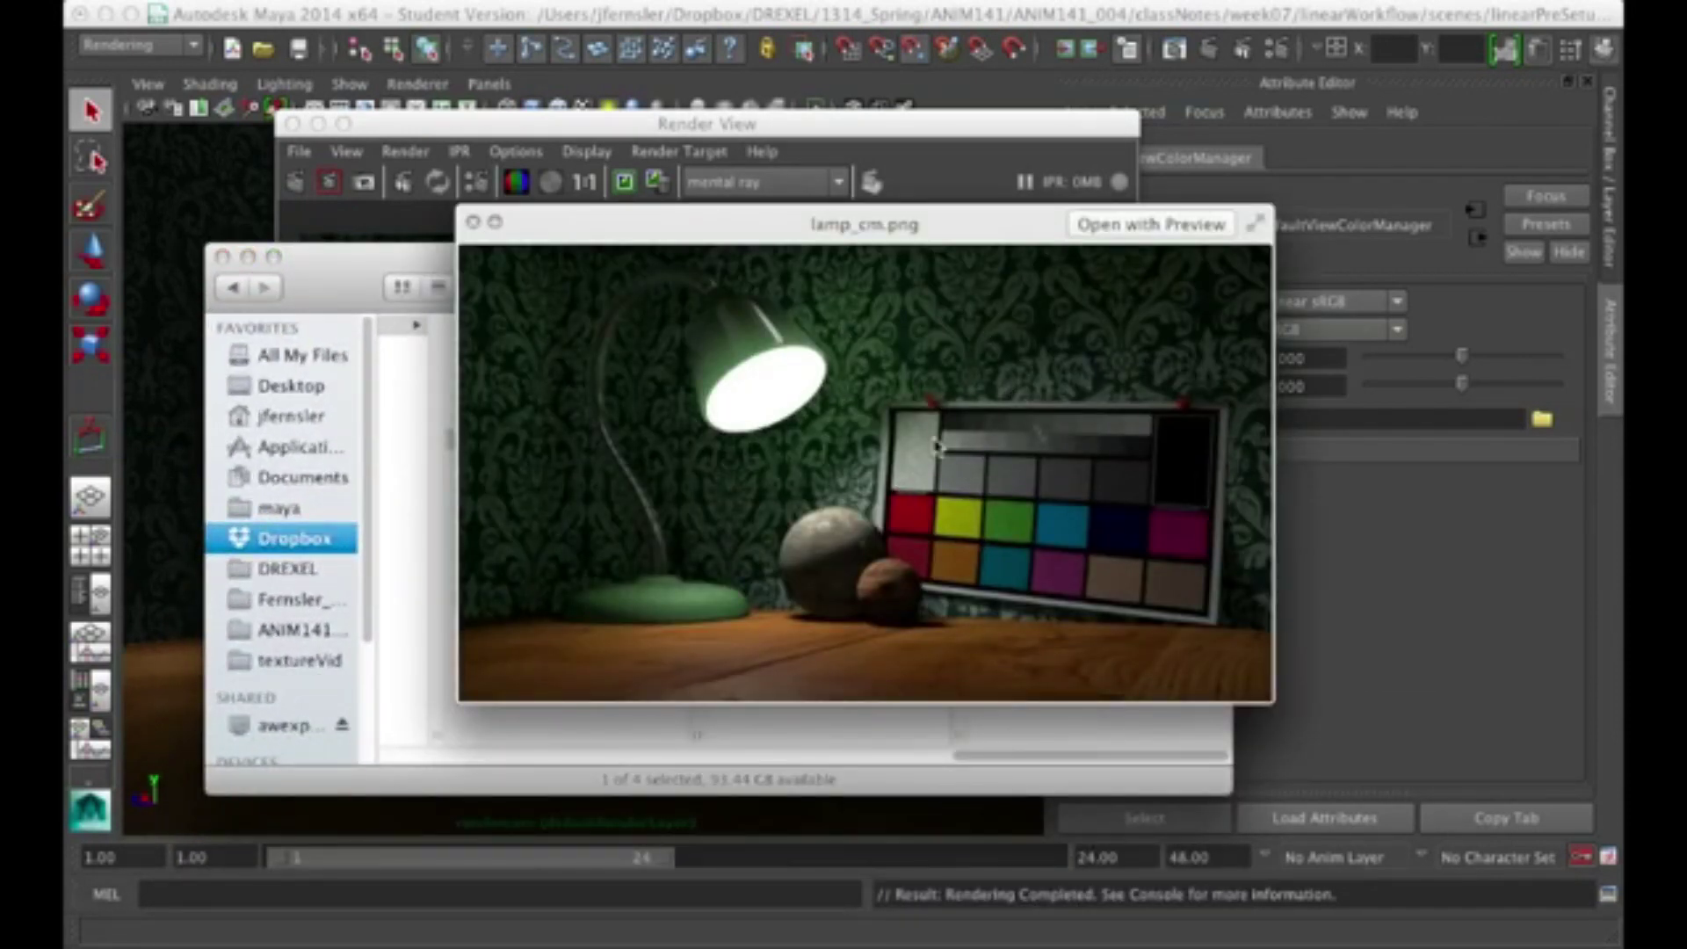
key(space)
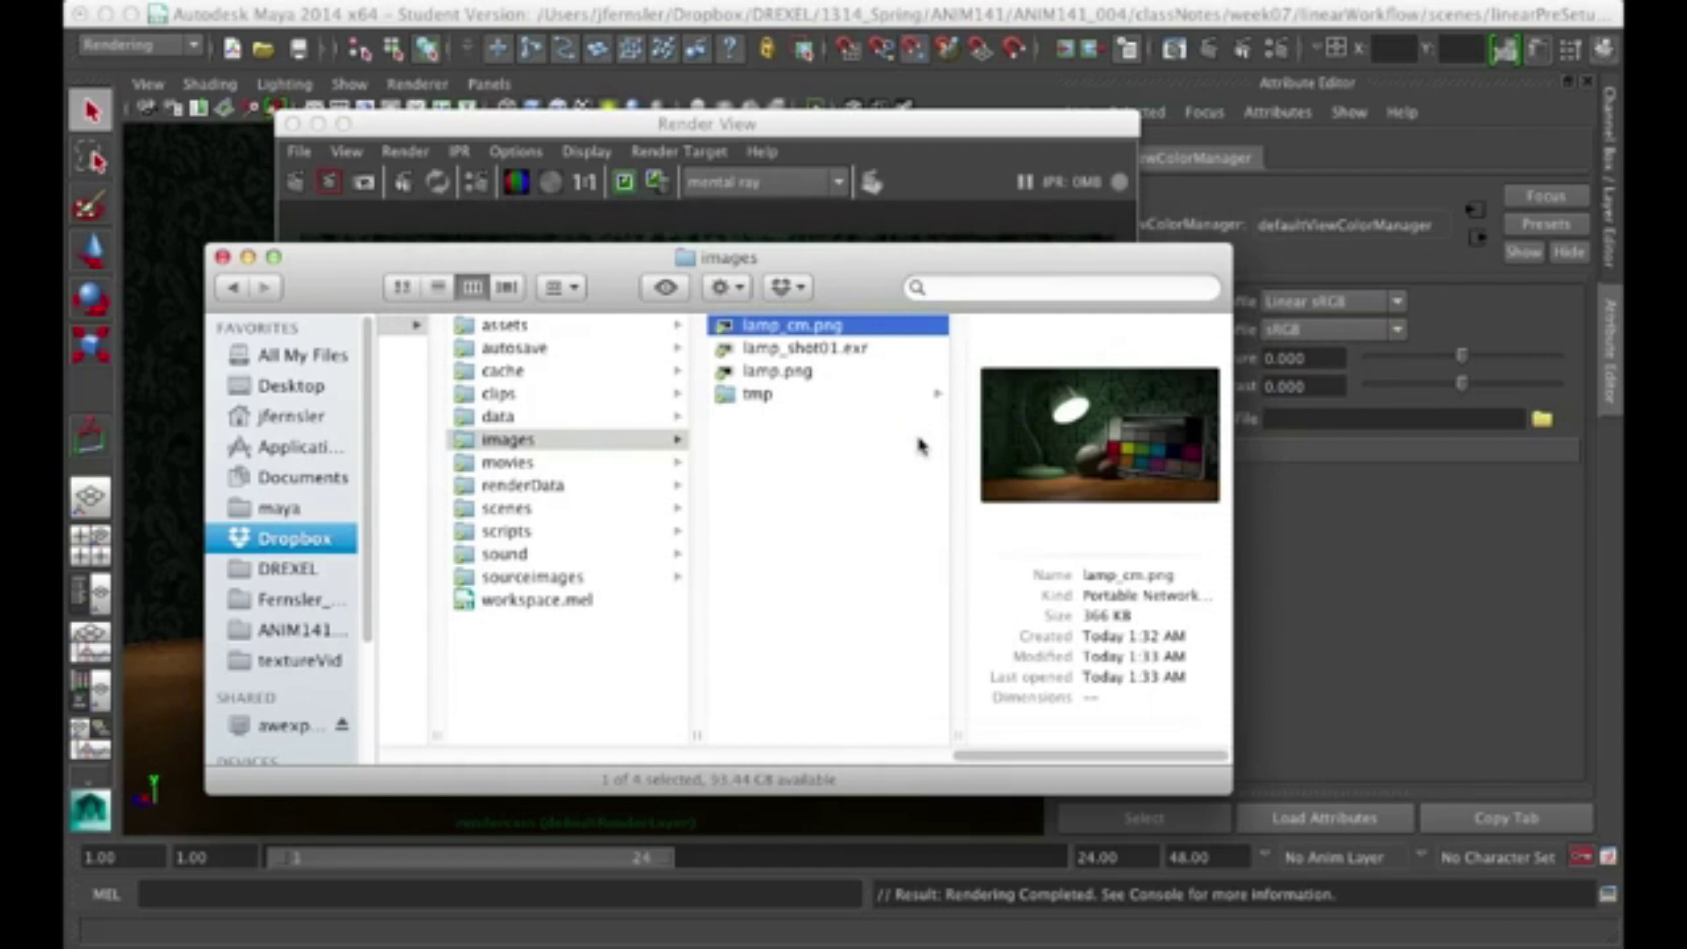
key(Down)
key(space)
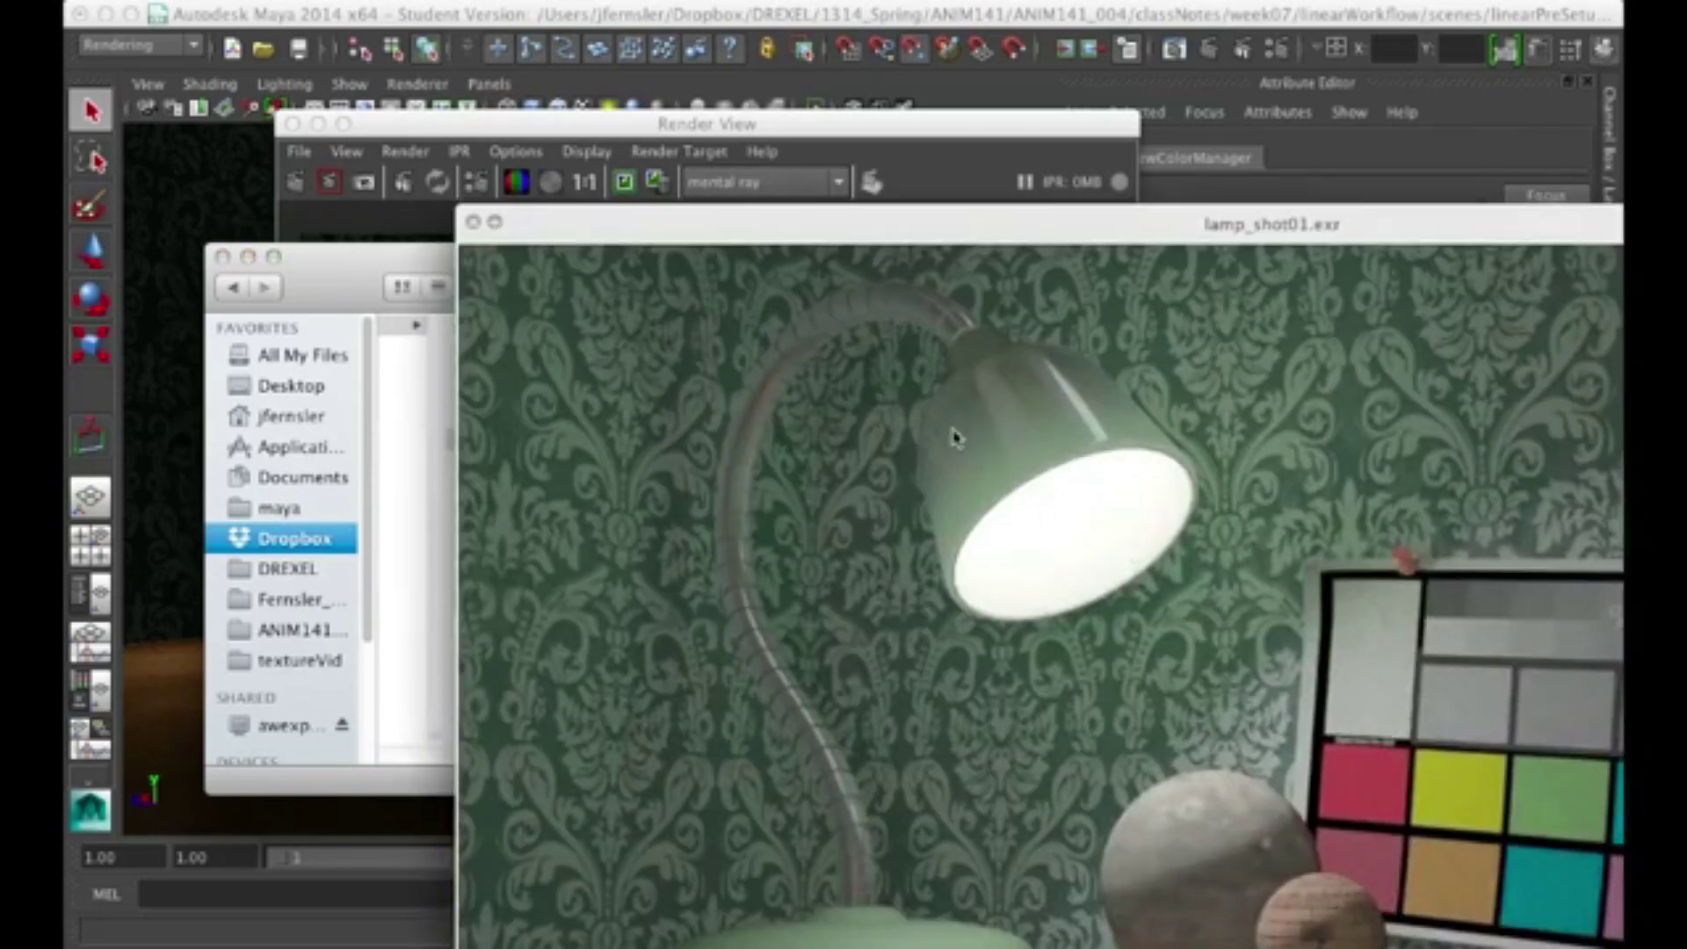
drag(1268, 227, 859, 26)
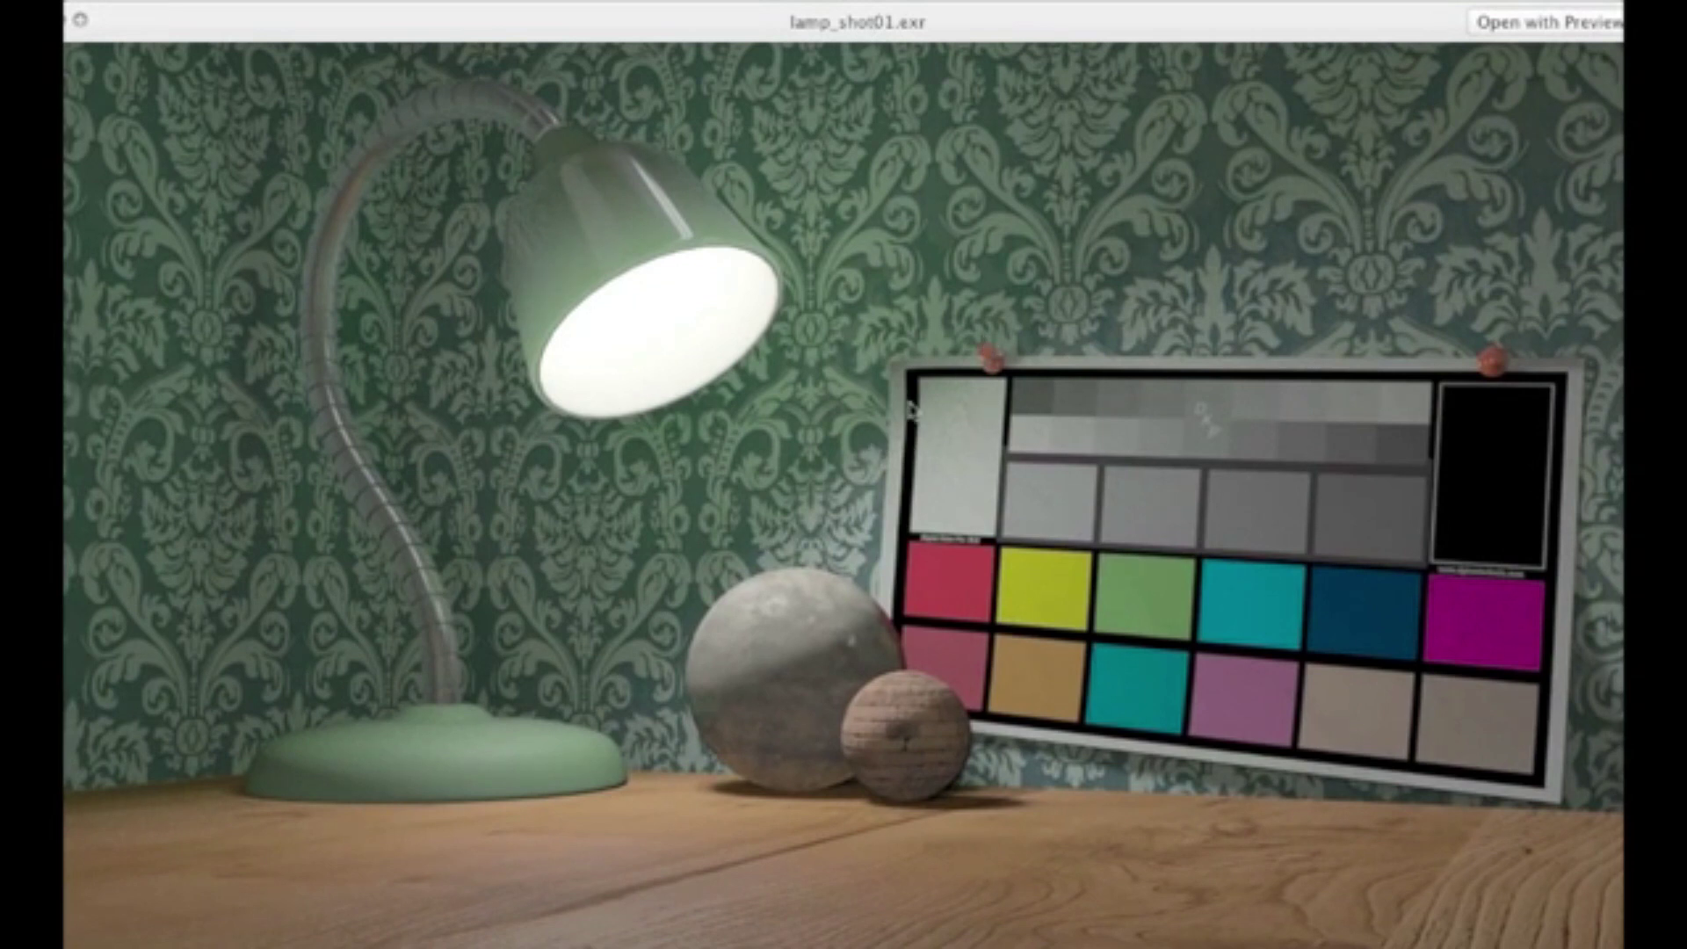
key(Up)
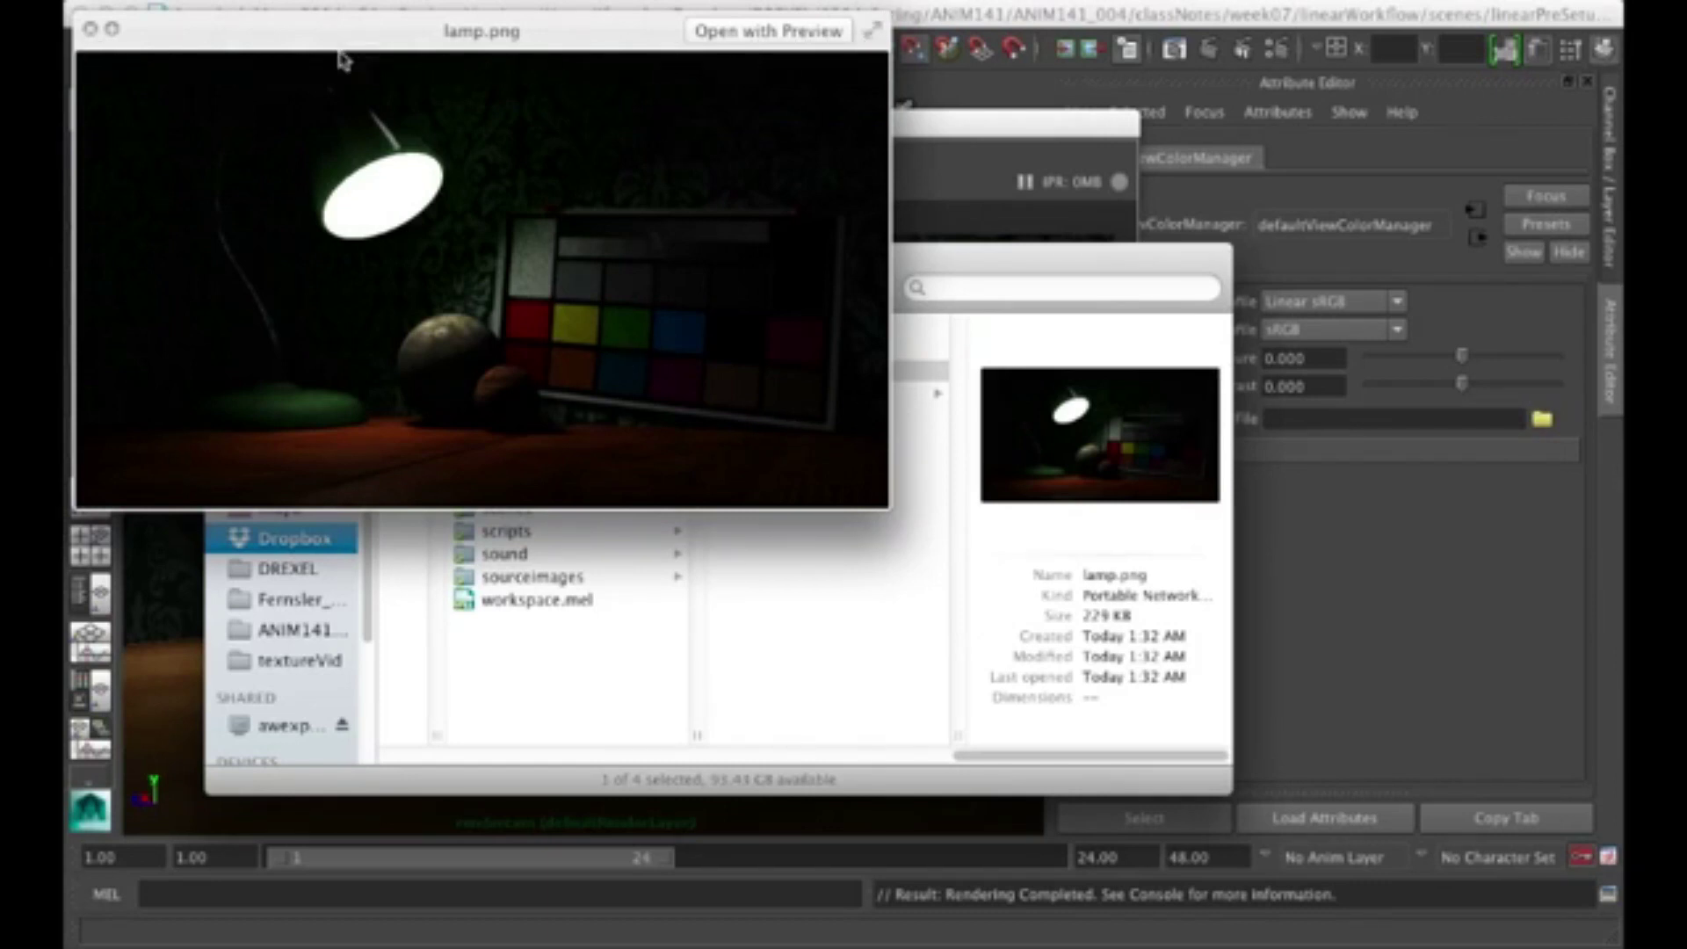
click(90, 29)
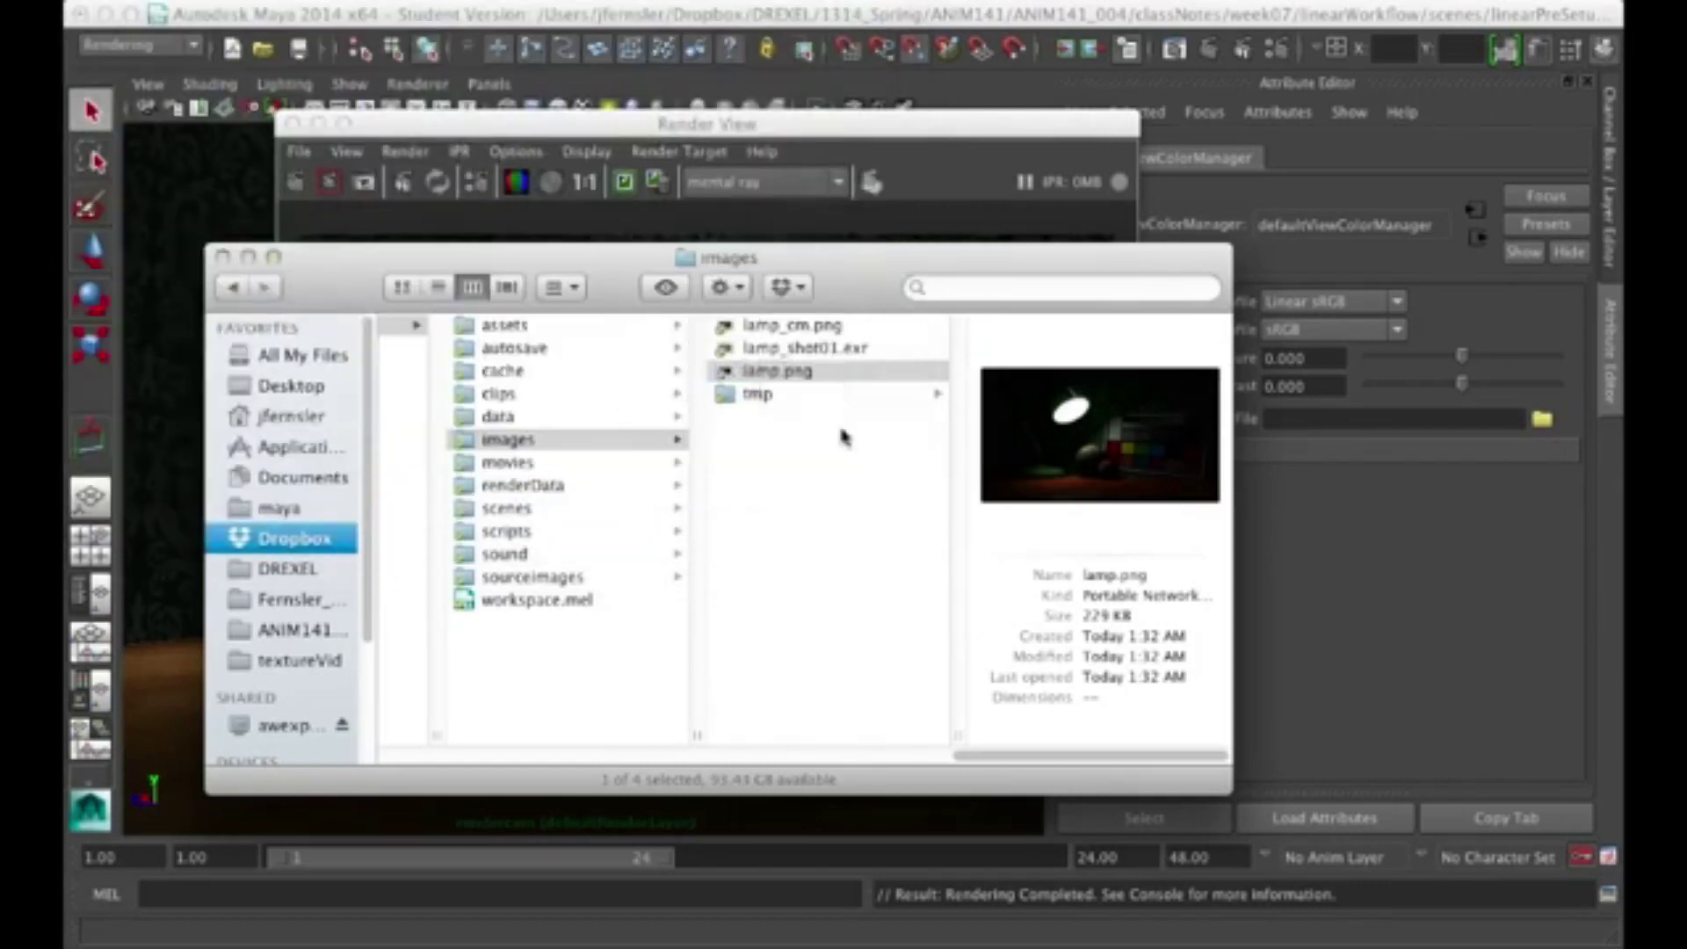
- Compare the two lamp PNGs and lamp_shot01.exr together in a Finder preview, enlarge lamp_cm.png, then close the preview and hide Finder
click(901, 327)
shift+click(900, 377)
key(space)
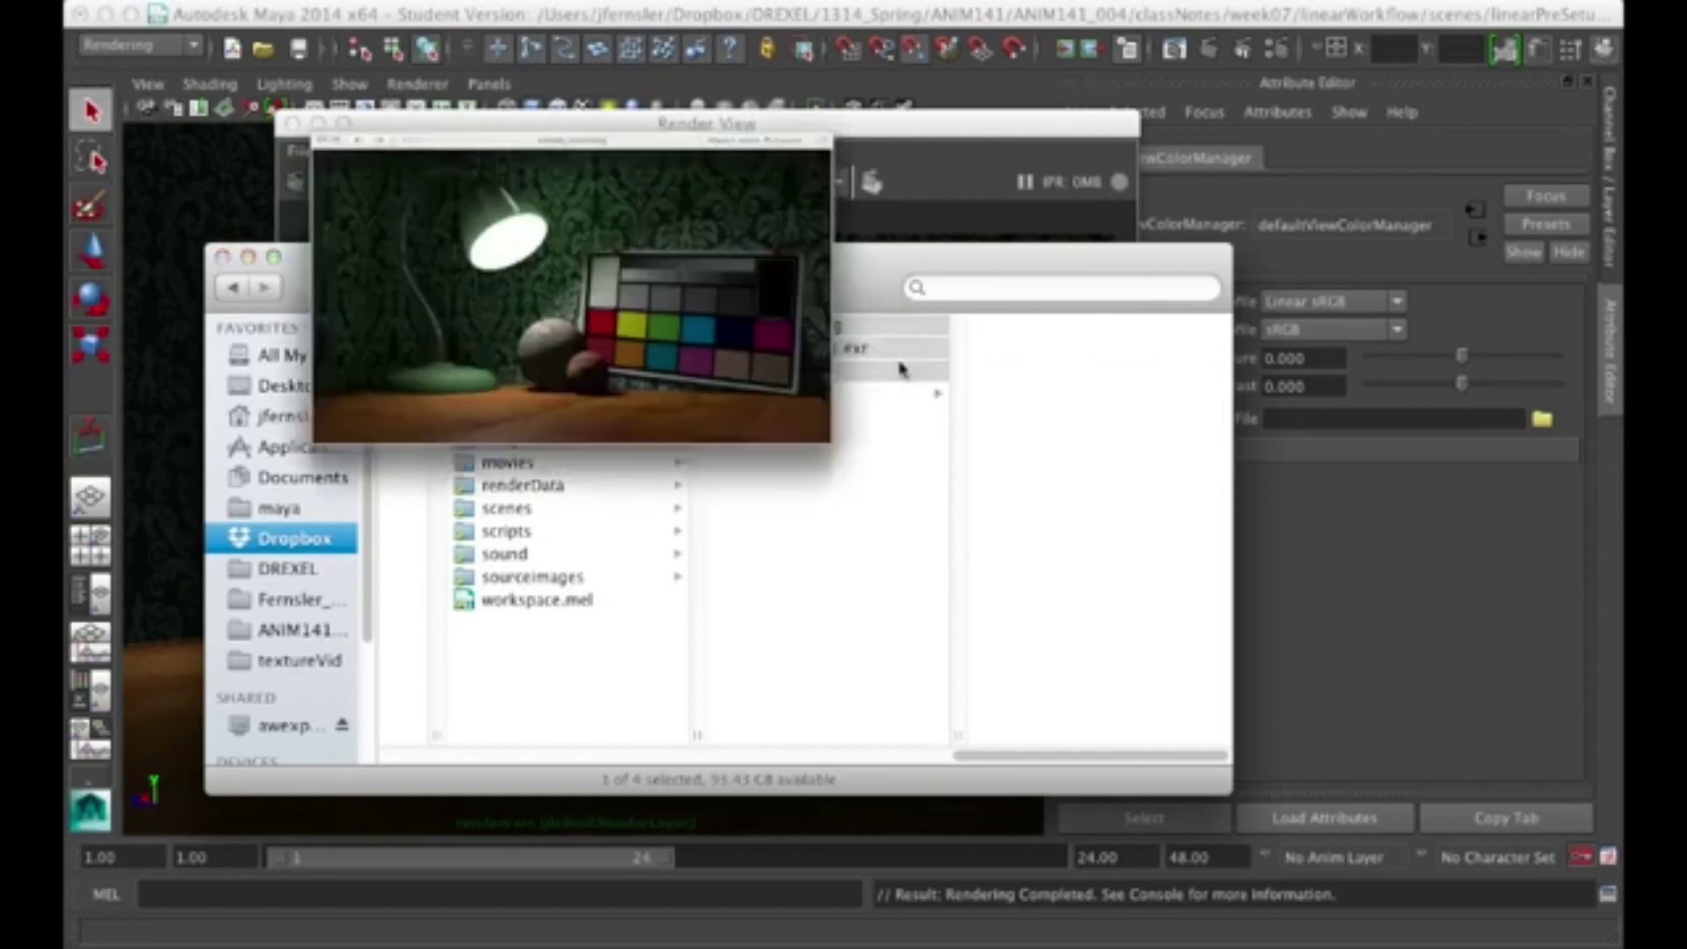
click(225, 31)
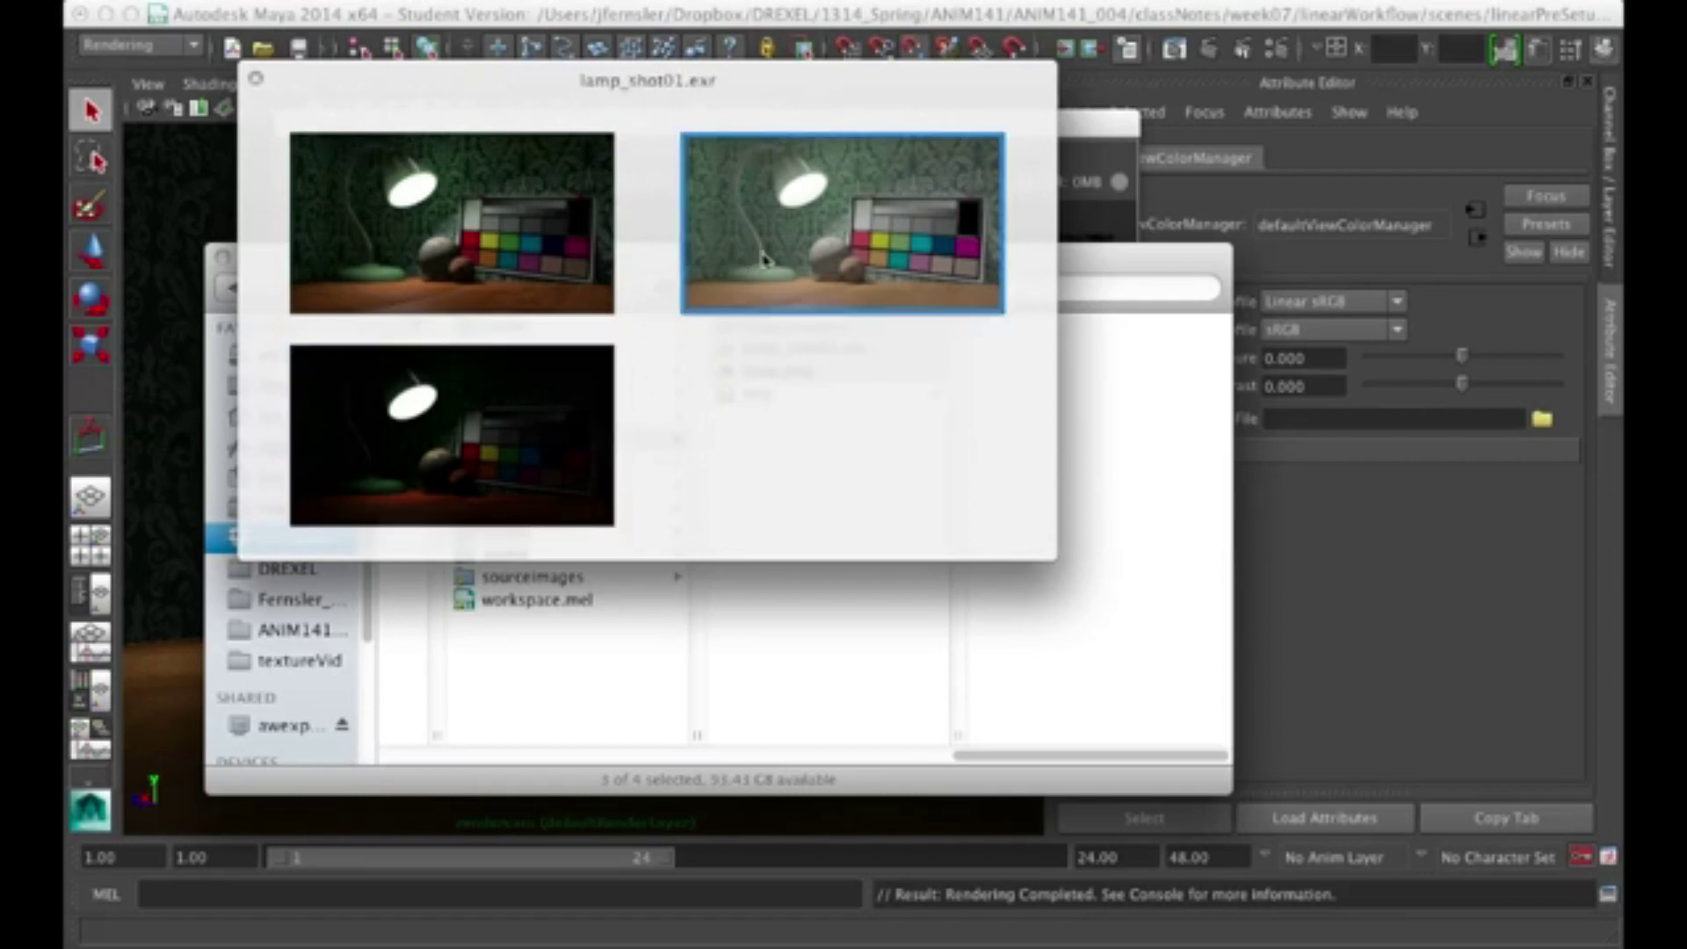
click(563, 274)
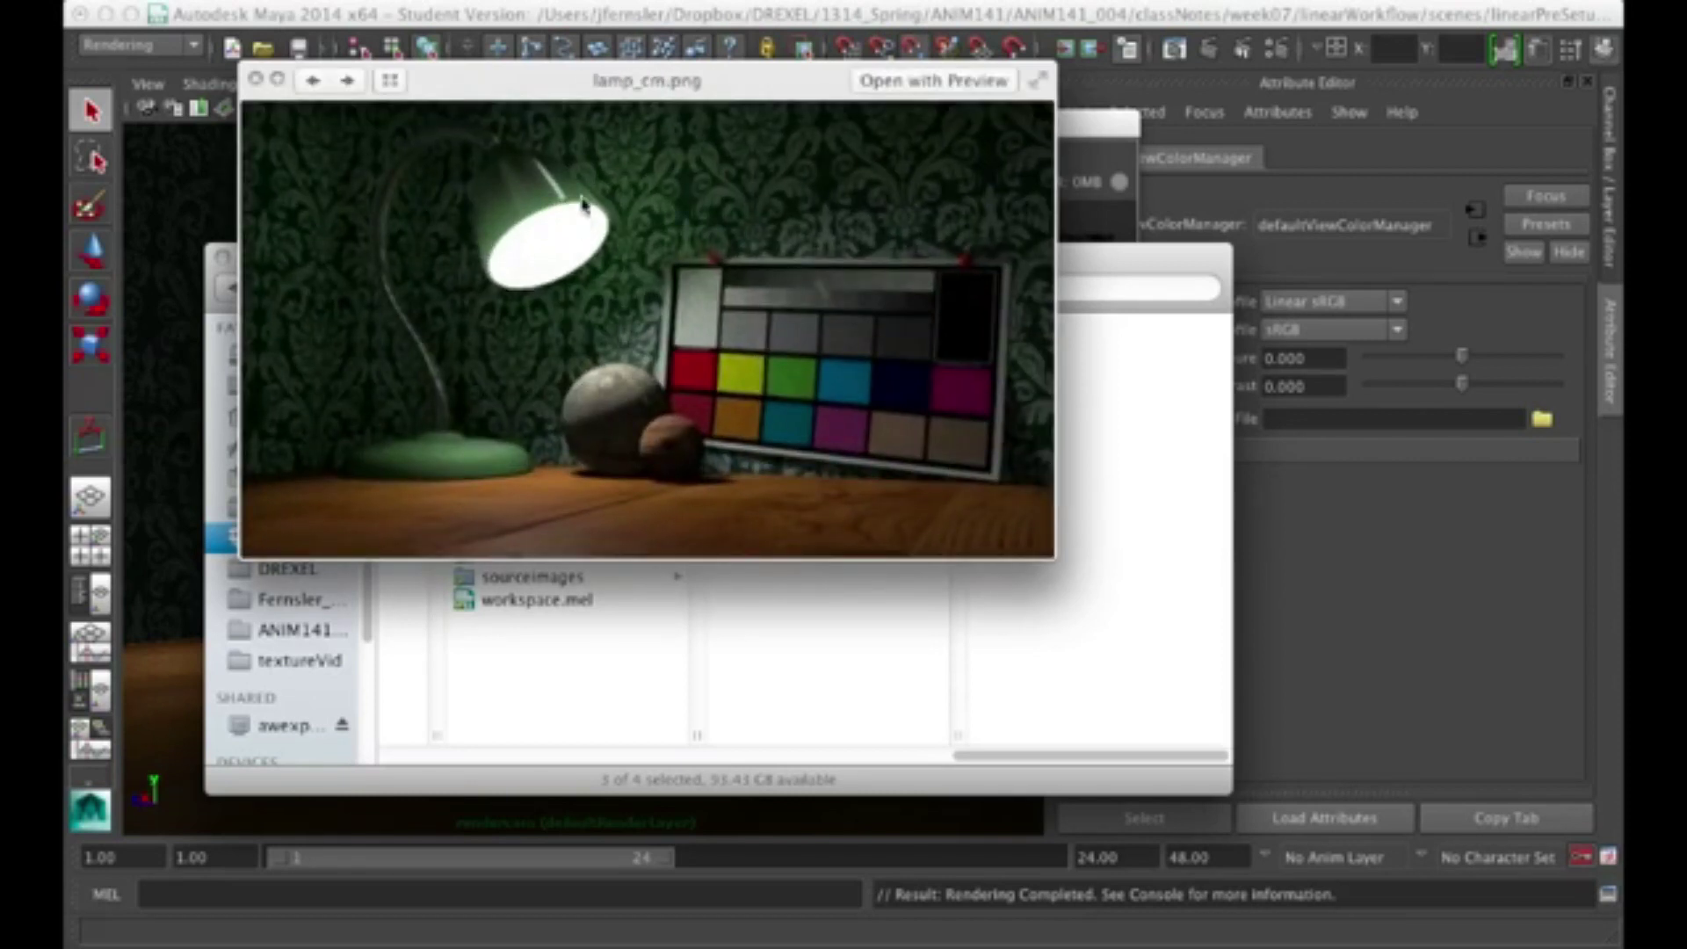
click(256, 80)
click(823, 440)
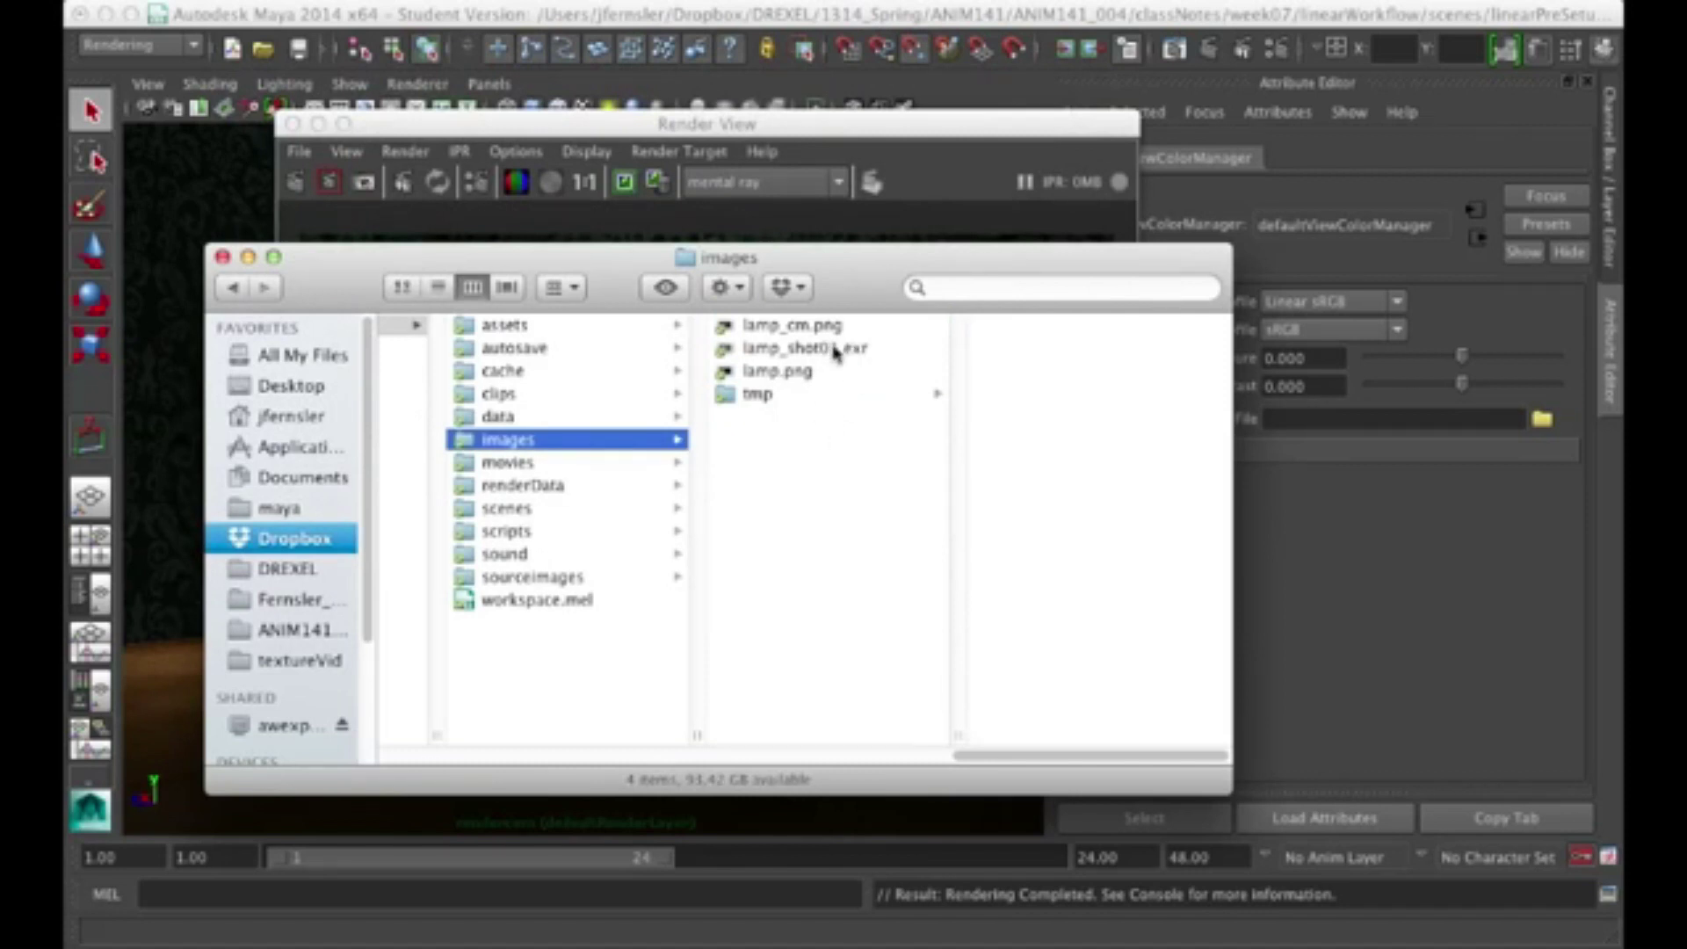
key(super+h)
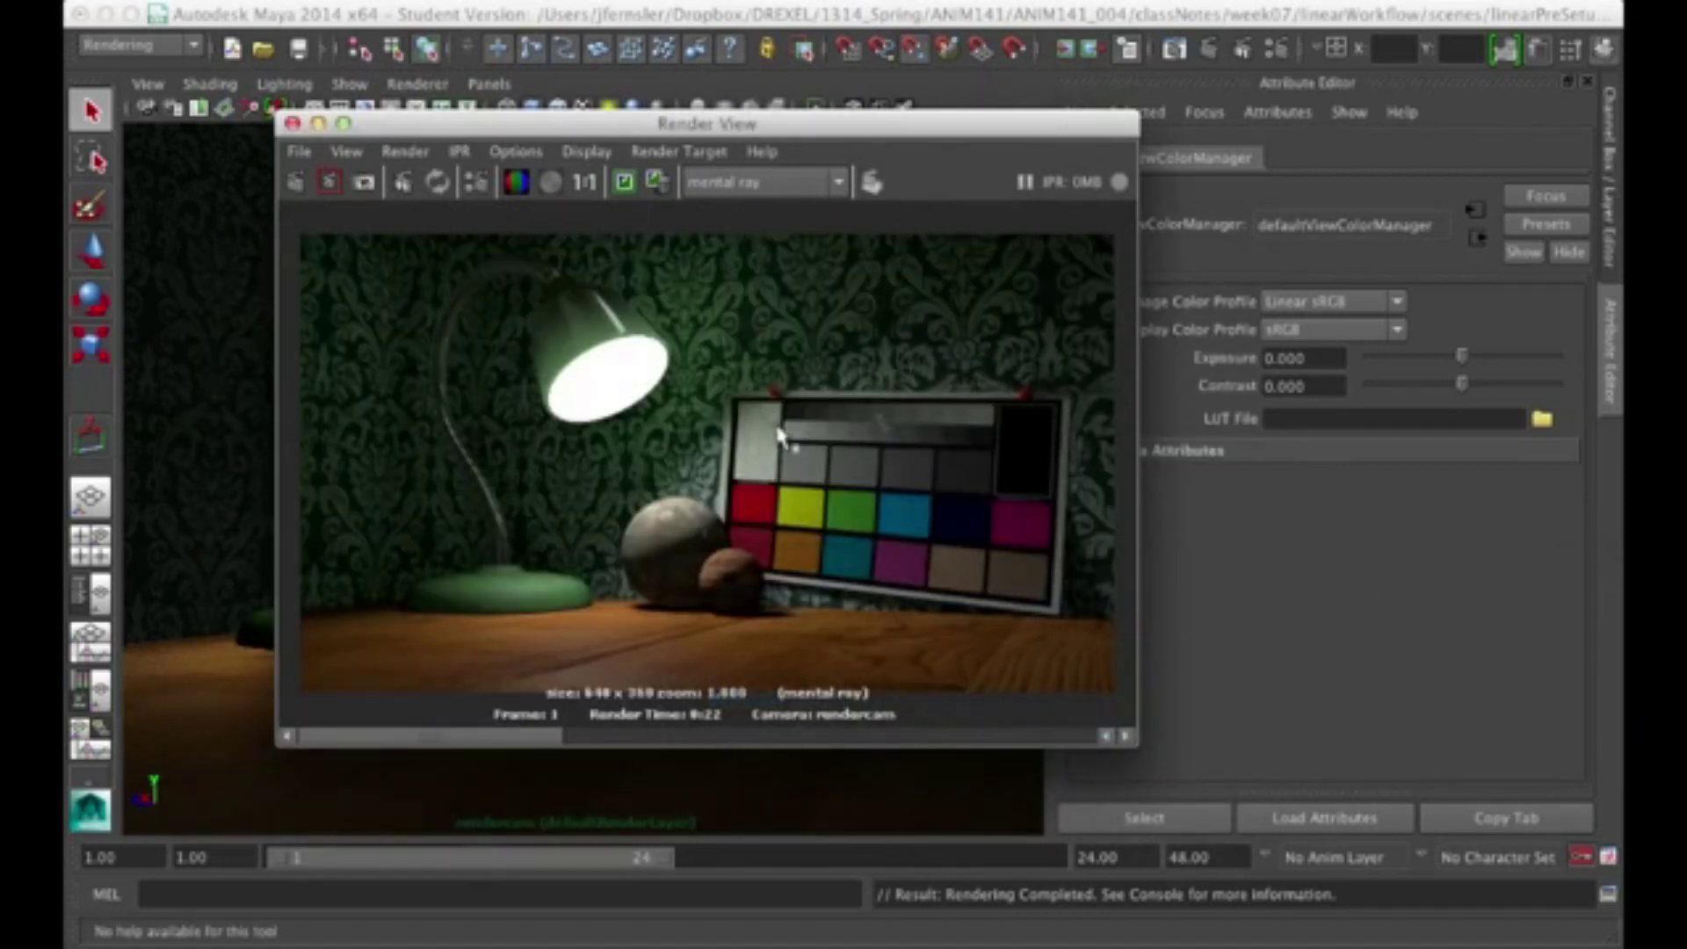
- Switch to NukeX and load lamp_shot01.exr with a Read node, placing it above the Viewer node
key(super+Tab)
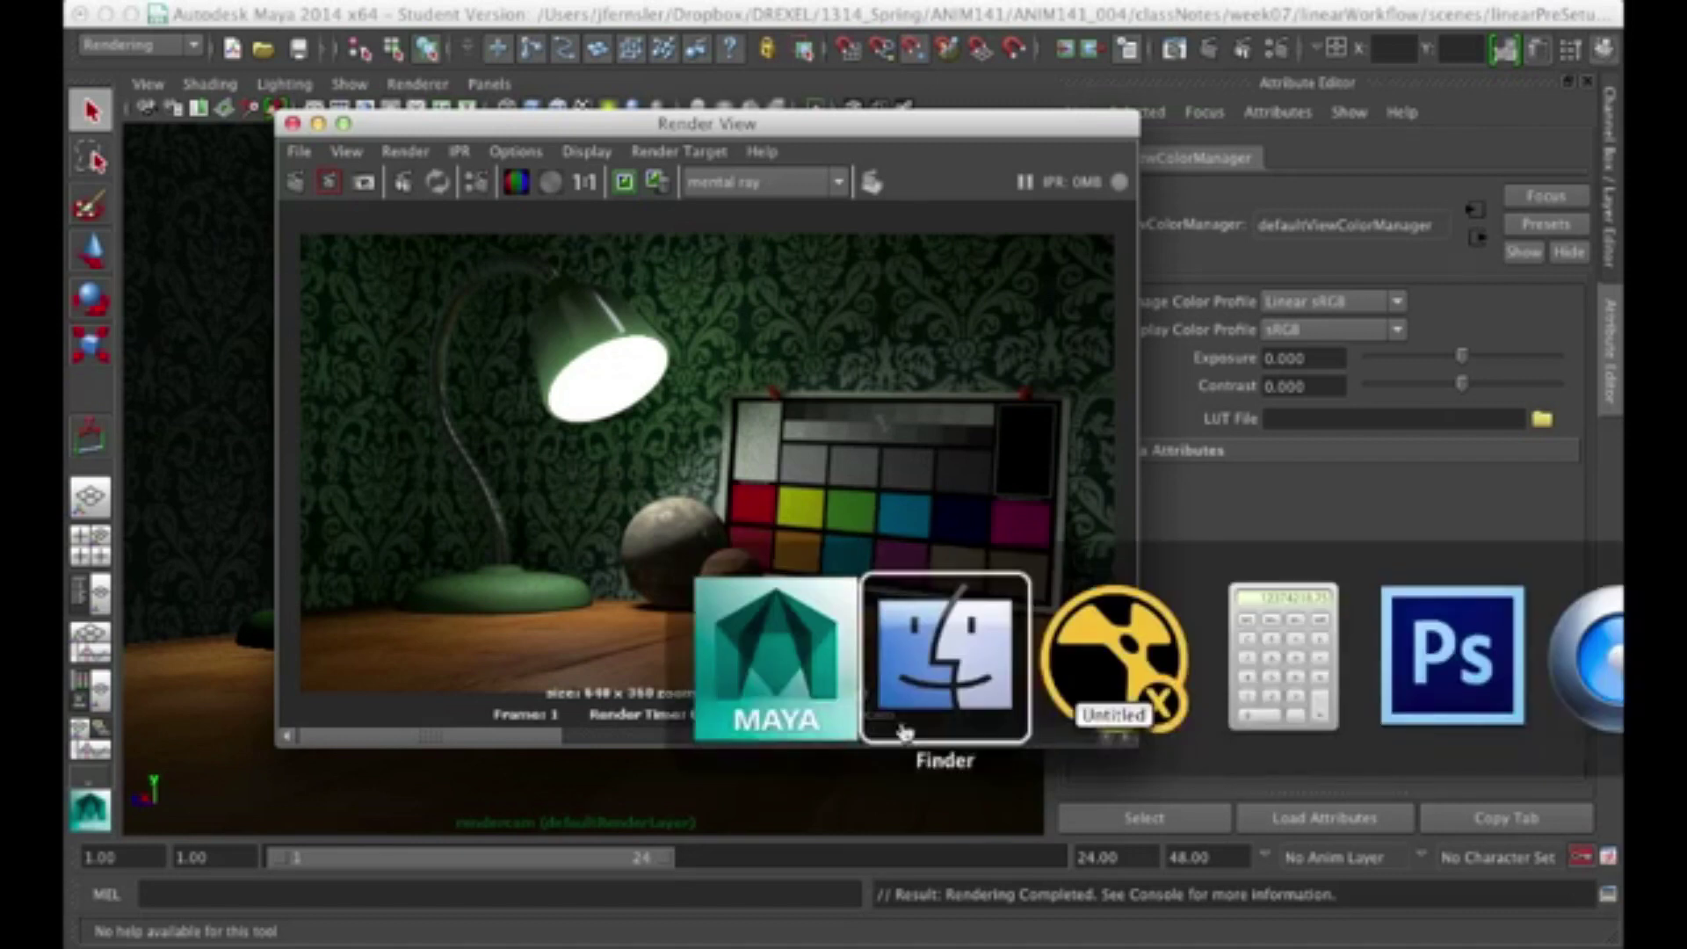
click(1109, 694)
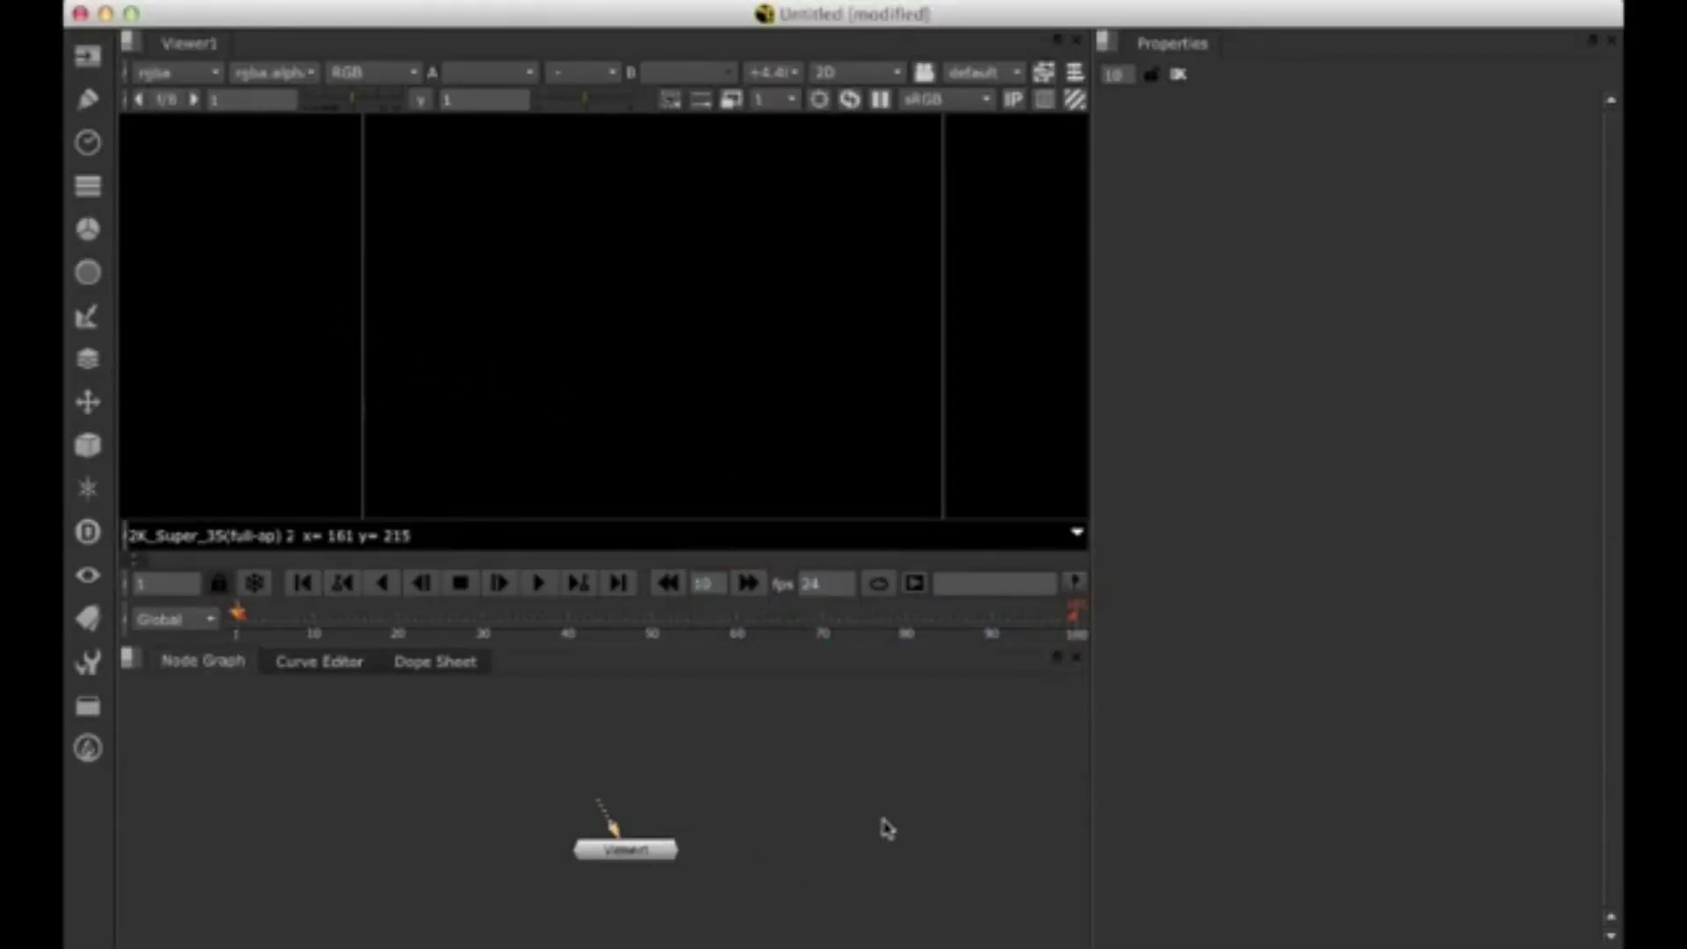
click(88, 57)
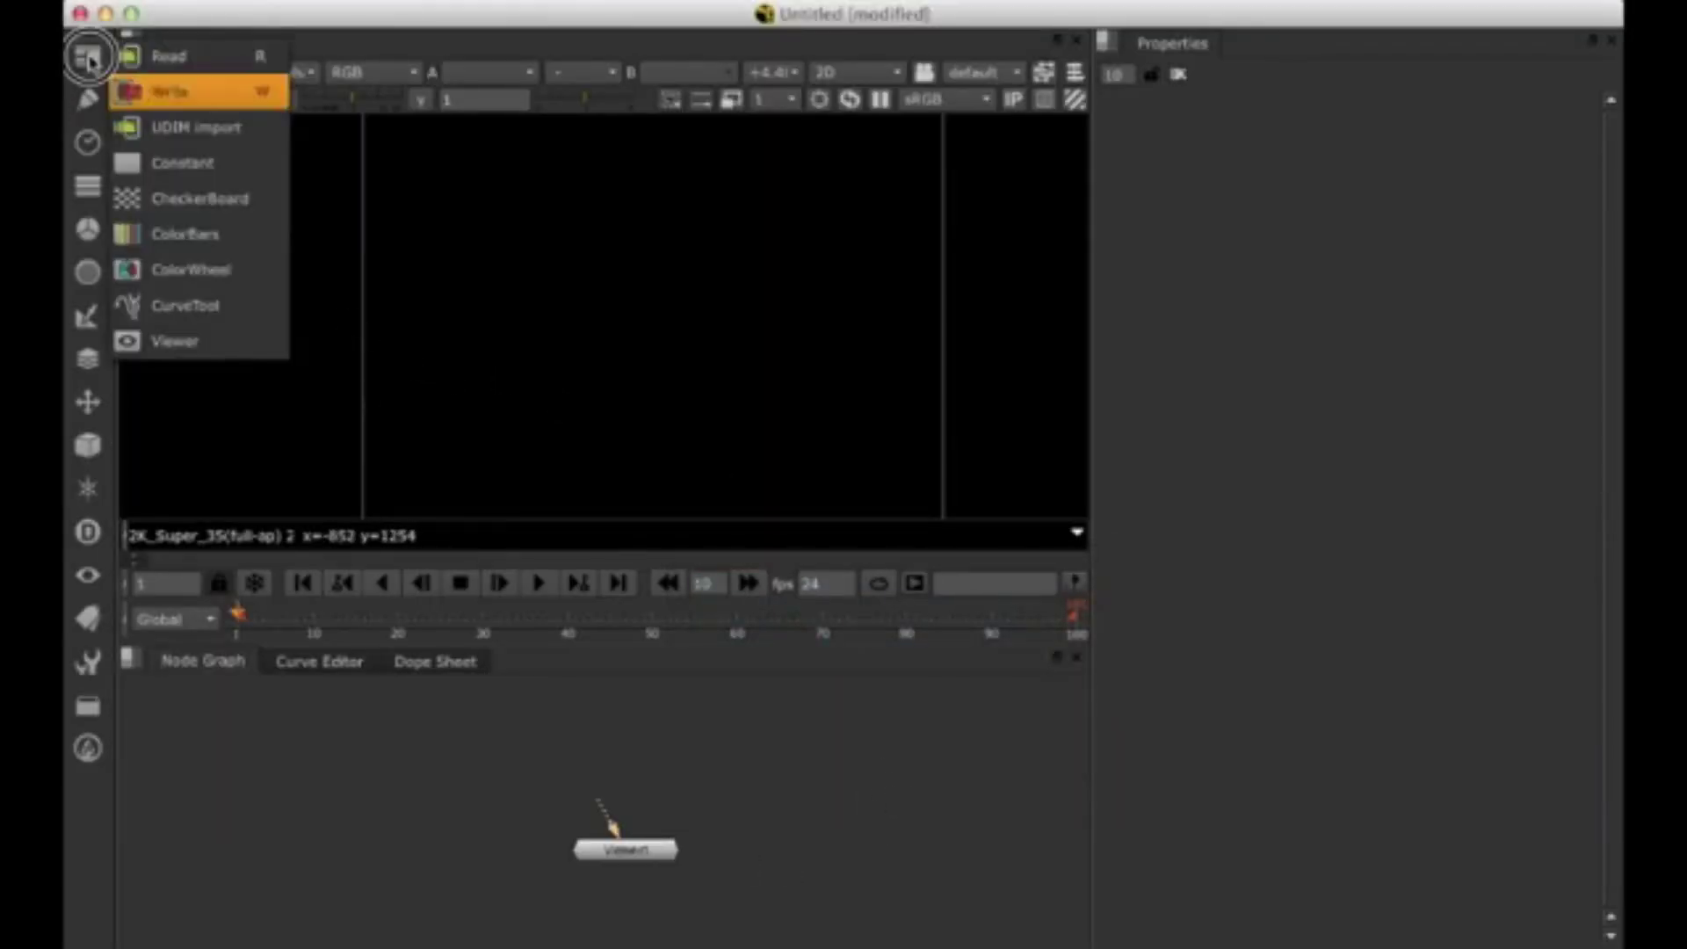
click(148, 55)
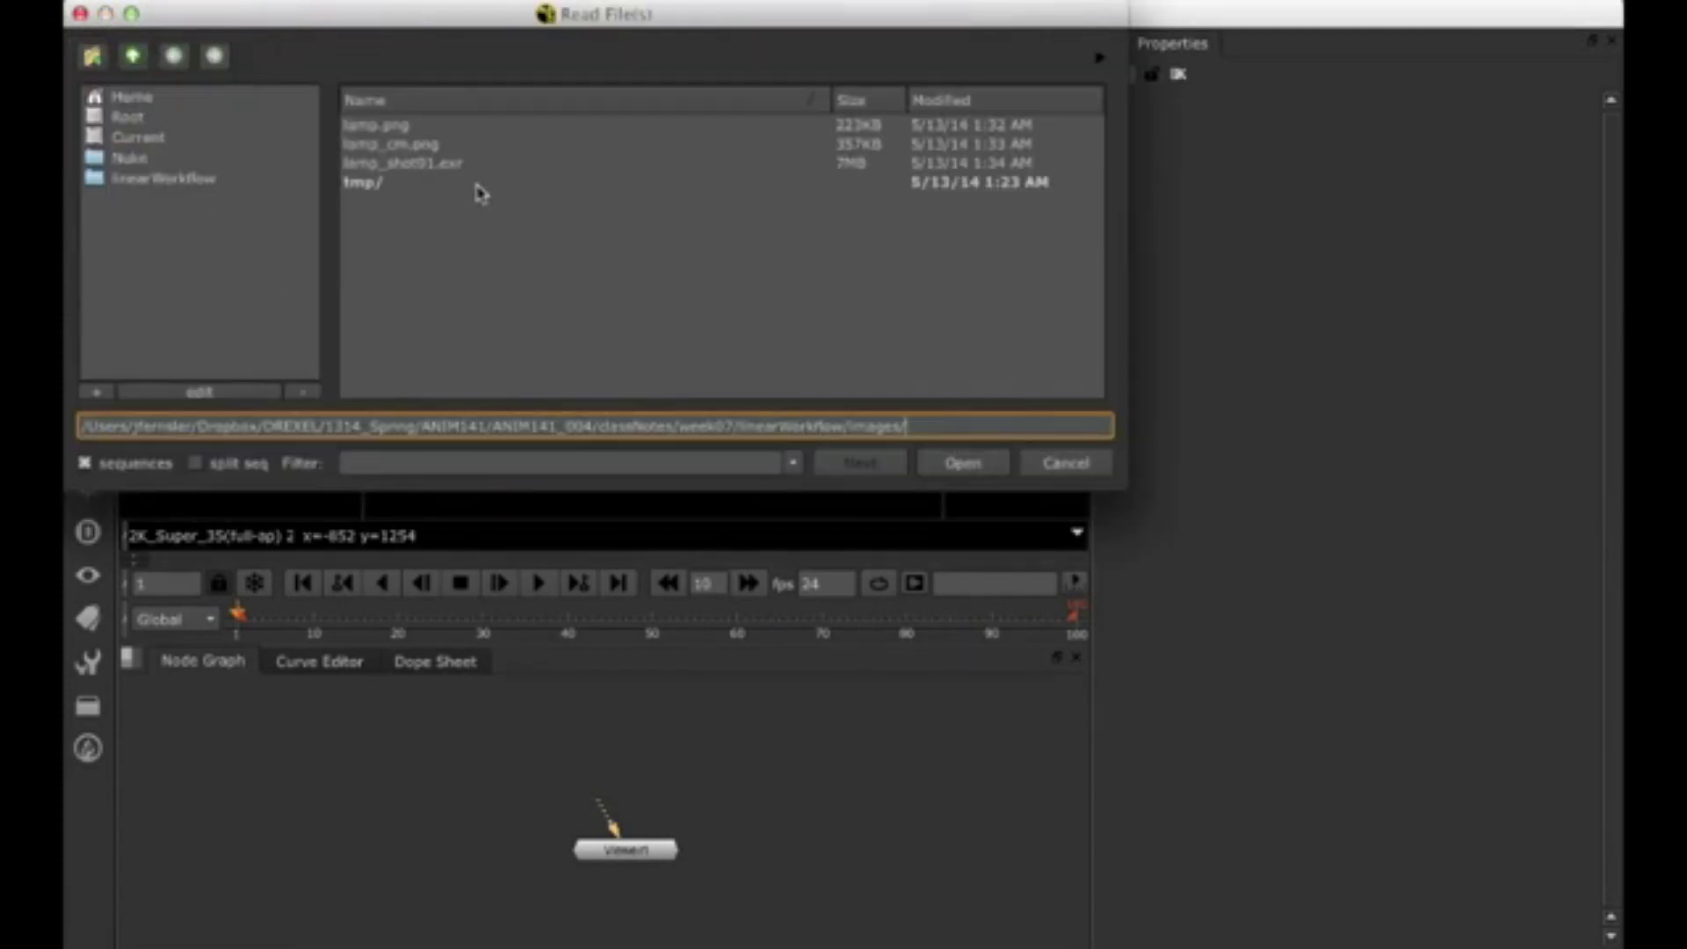
click(412, 168)
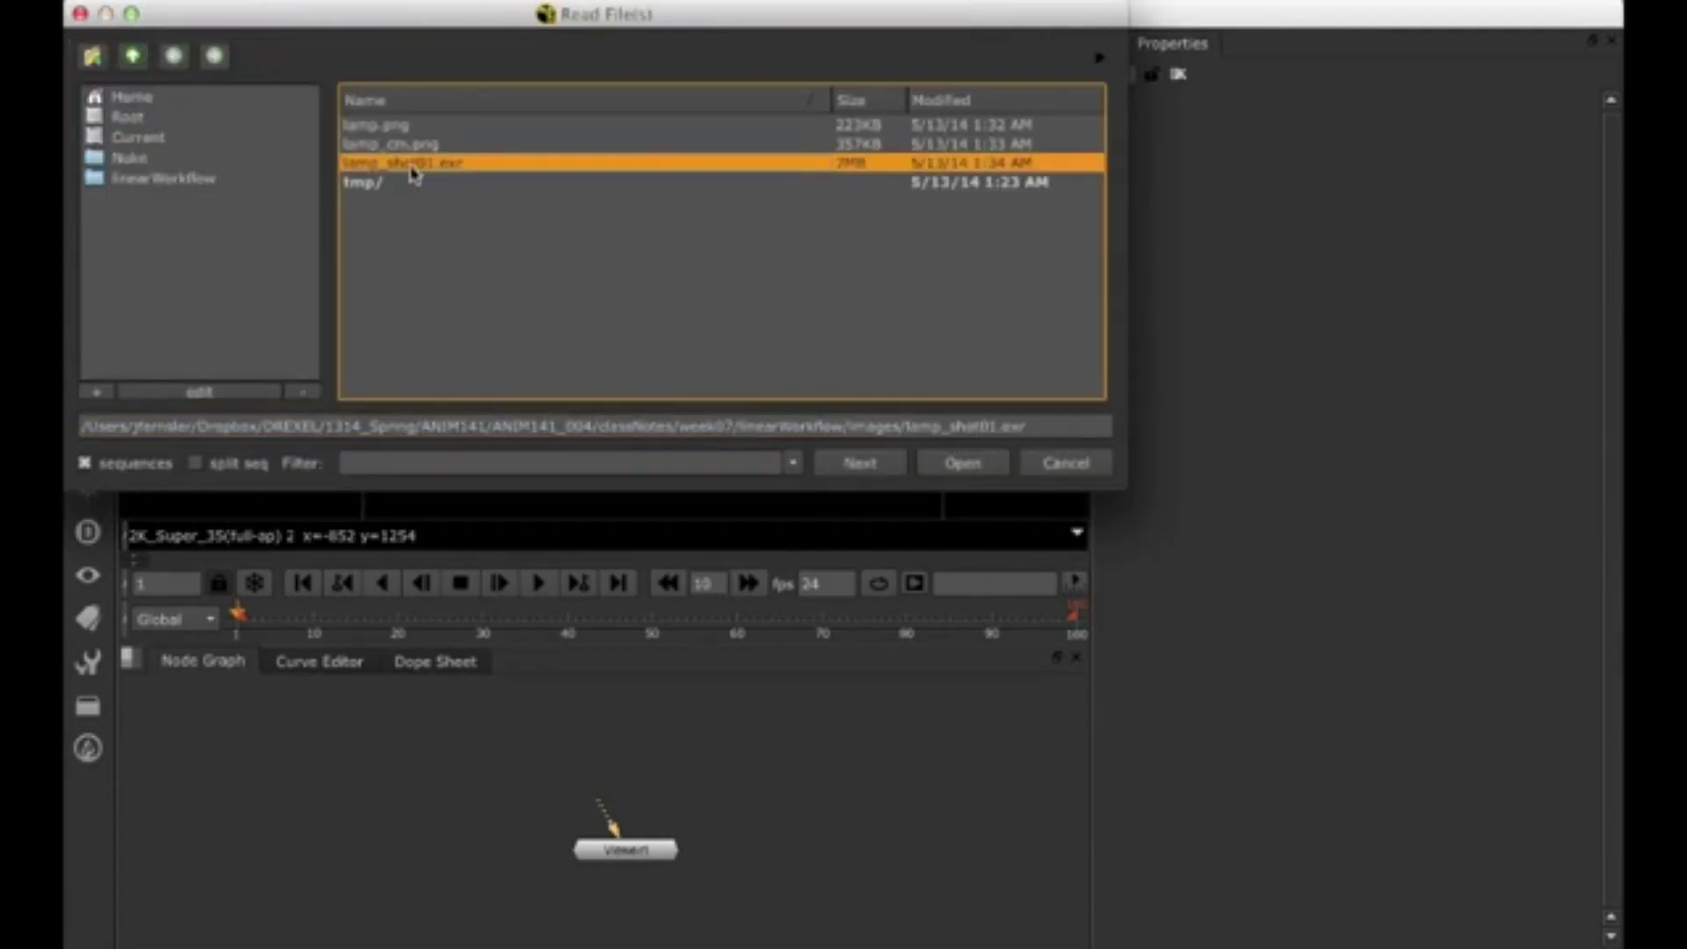
click(861, 467)
click(963, 465)
click(901, 796)
drag(901, 797, 834, 757)
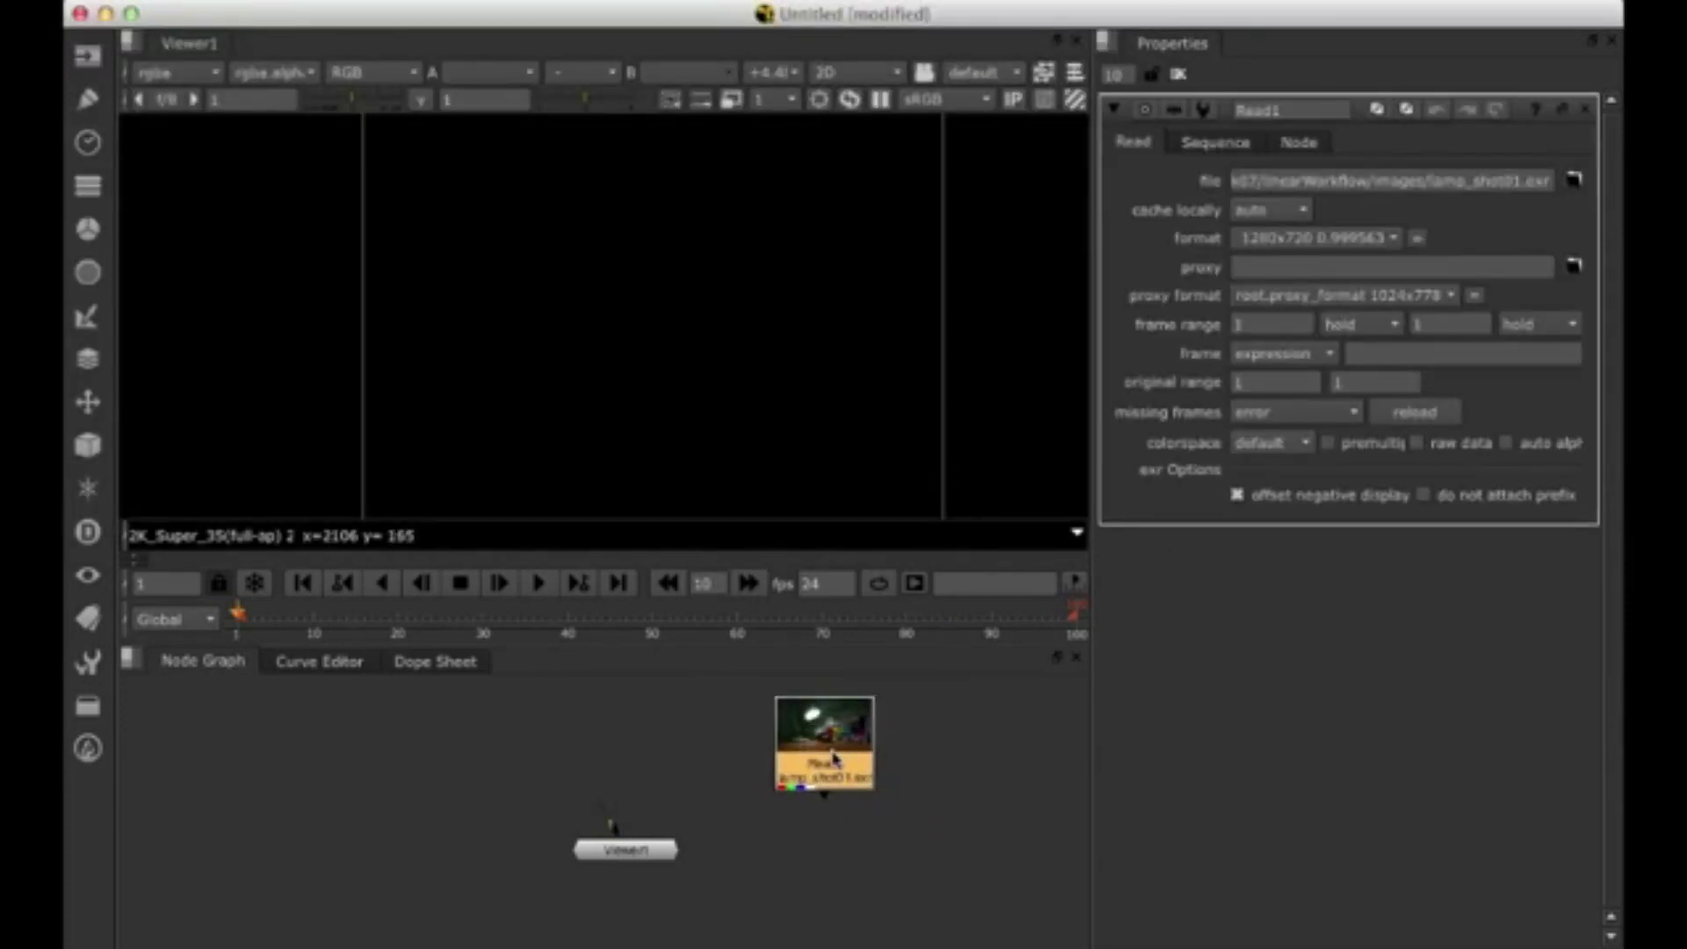
- Connect the lamp_shot01.exr Read node to the viewer and enlarge the viewer pane to show more of the image
key(1)
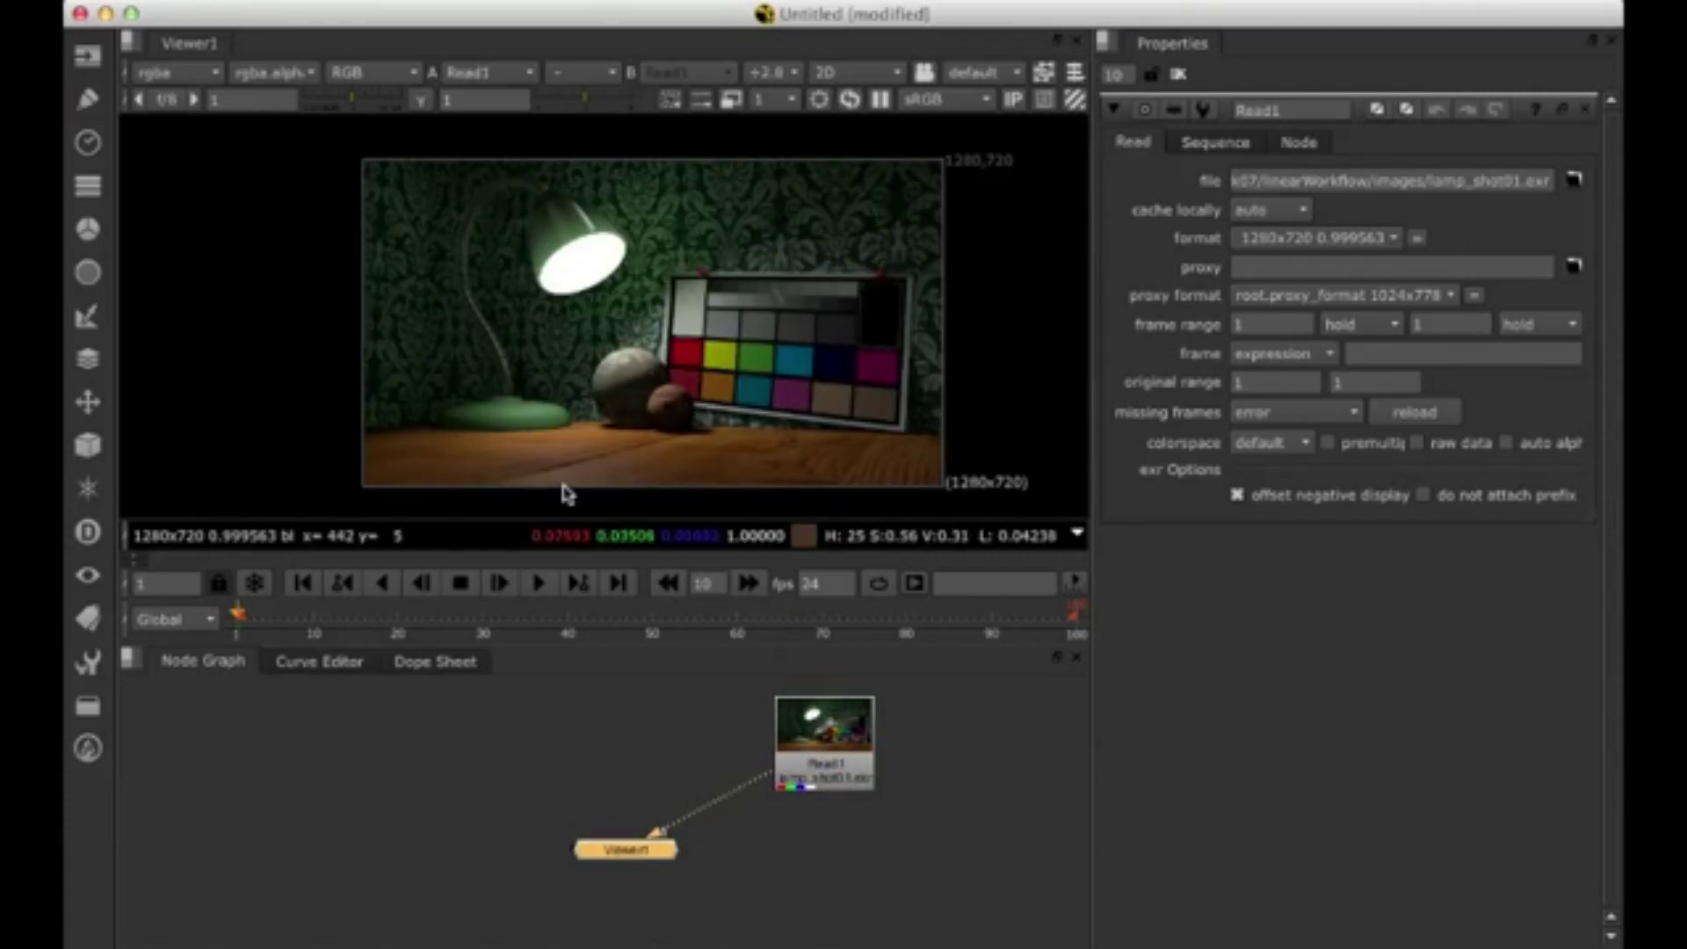
scroll(634, 400, up, 3)
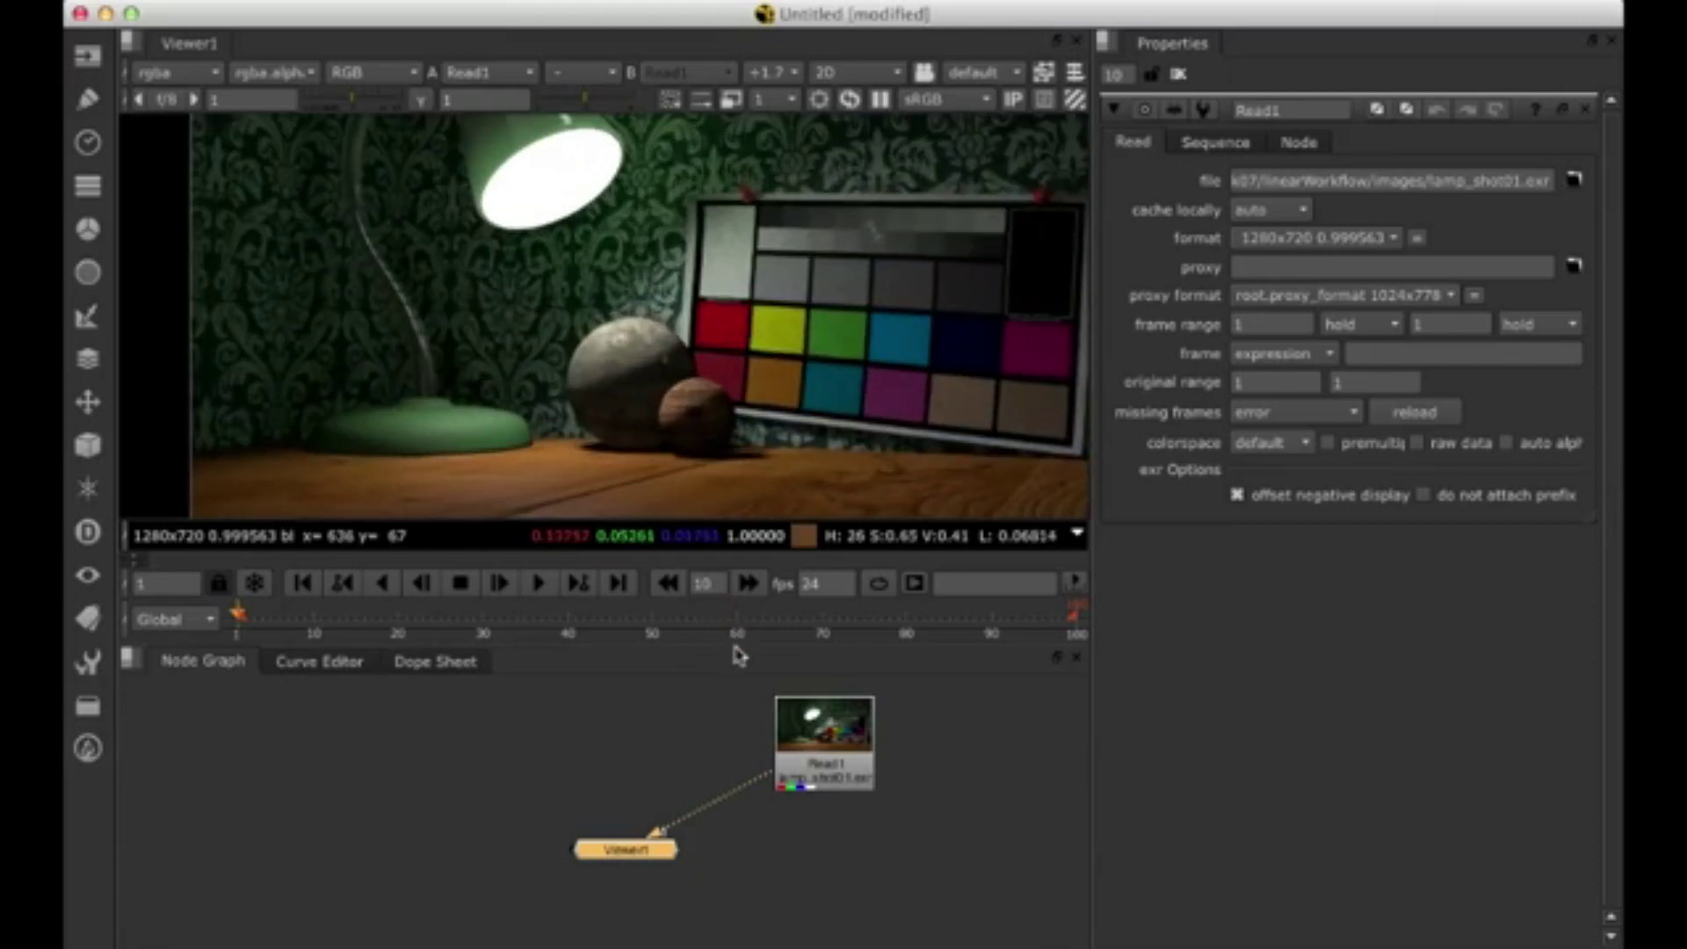
drag(737, 643, 740, 770)
drag(833, 890, 817, 877)
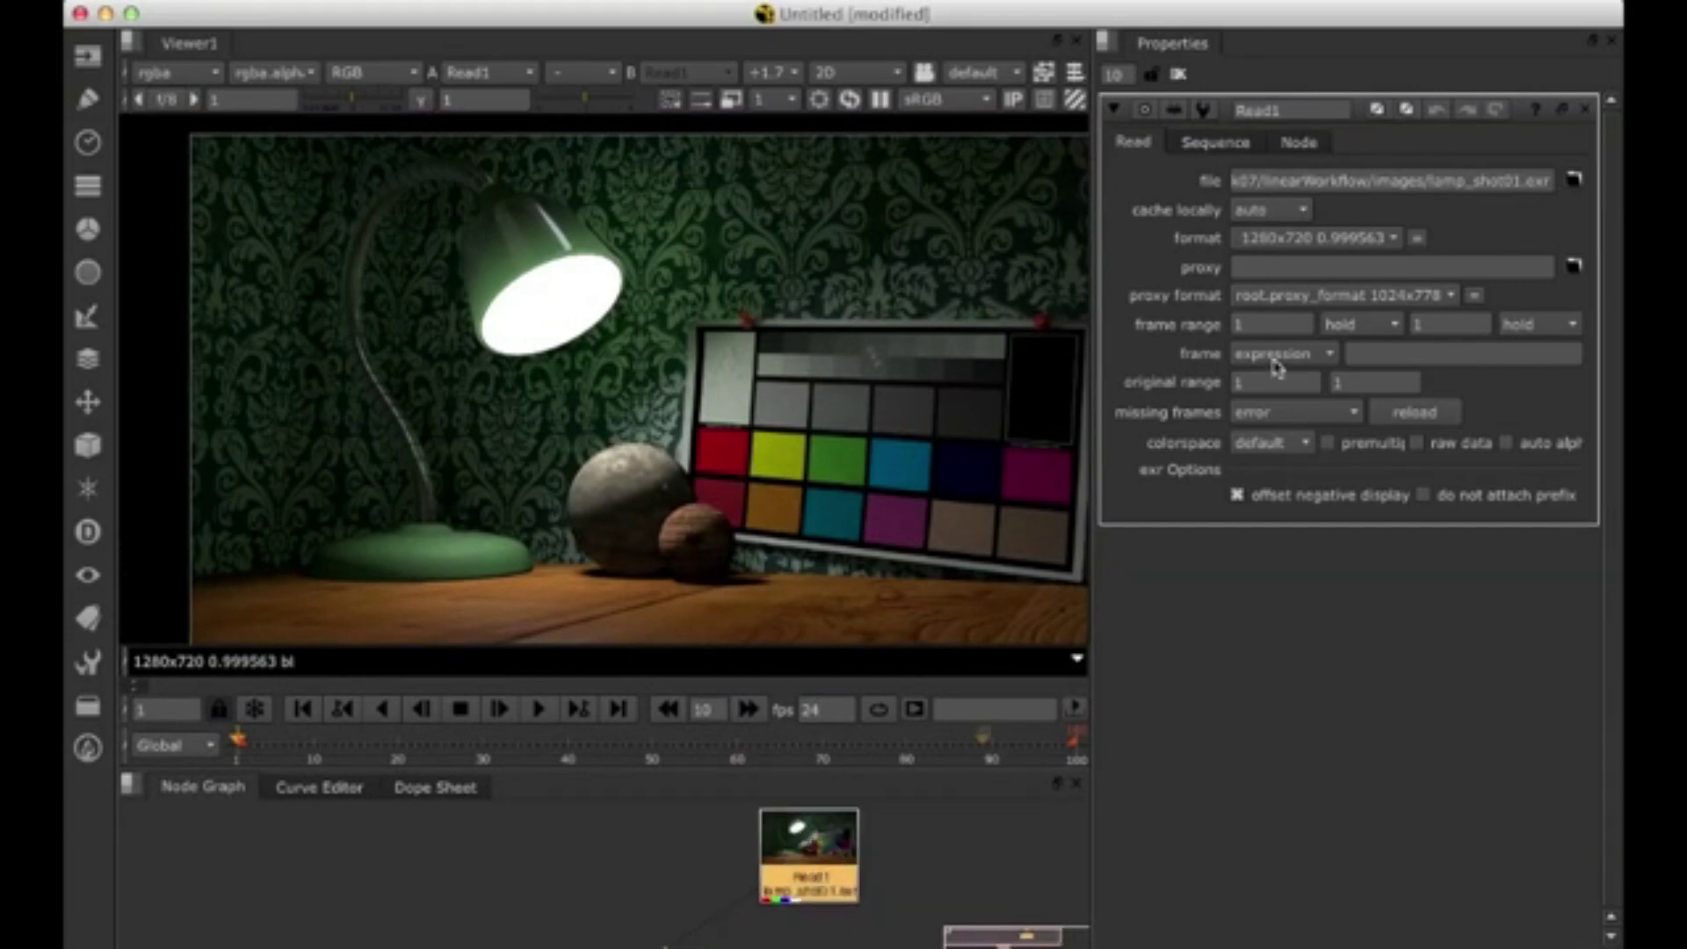
- Check the Read node's colorspace options, keeping the default, and briefly test the viewer gain on the lamp image before resetting it
click(1285, 446)
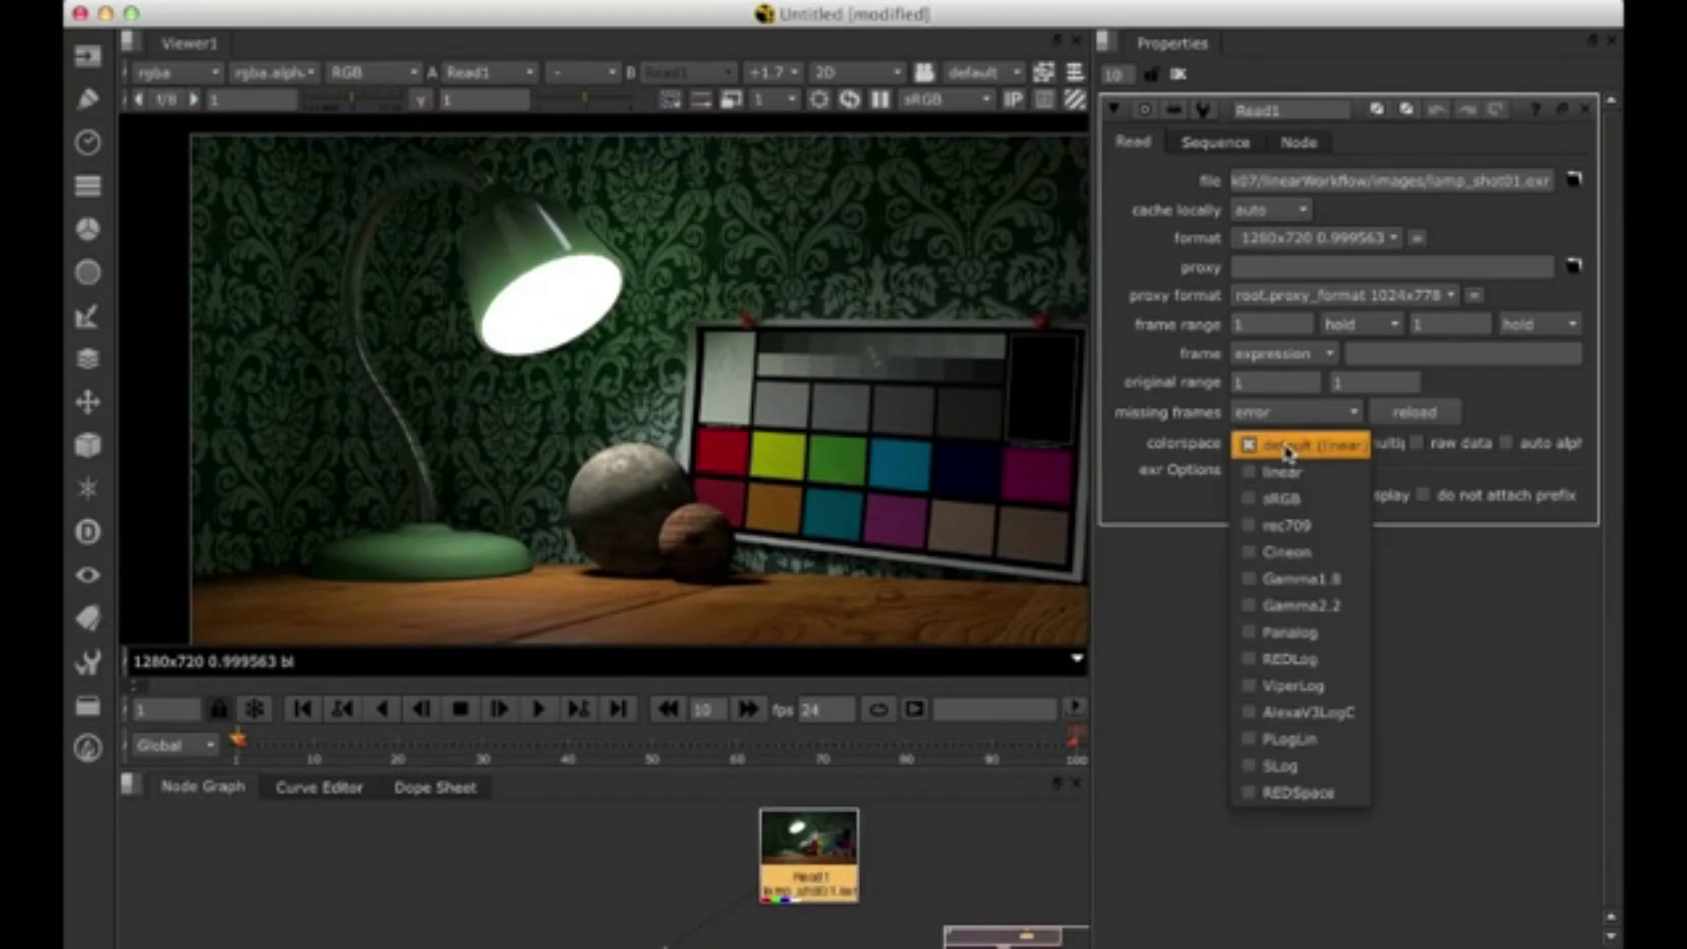
click(1347, 461)
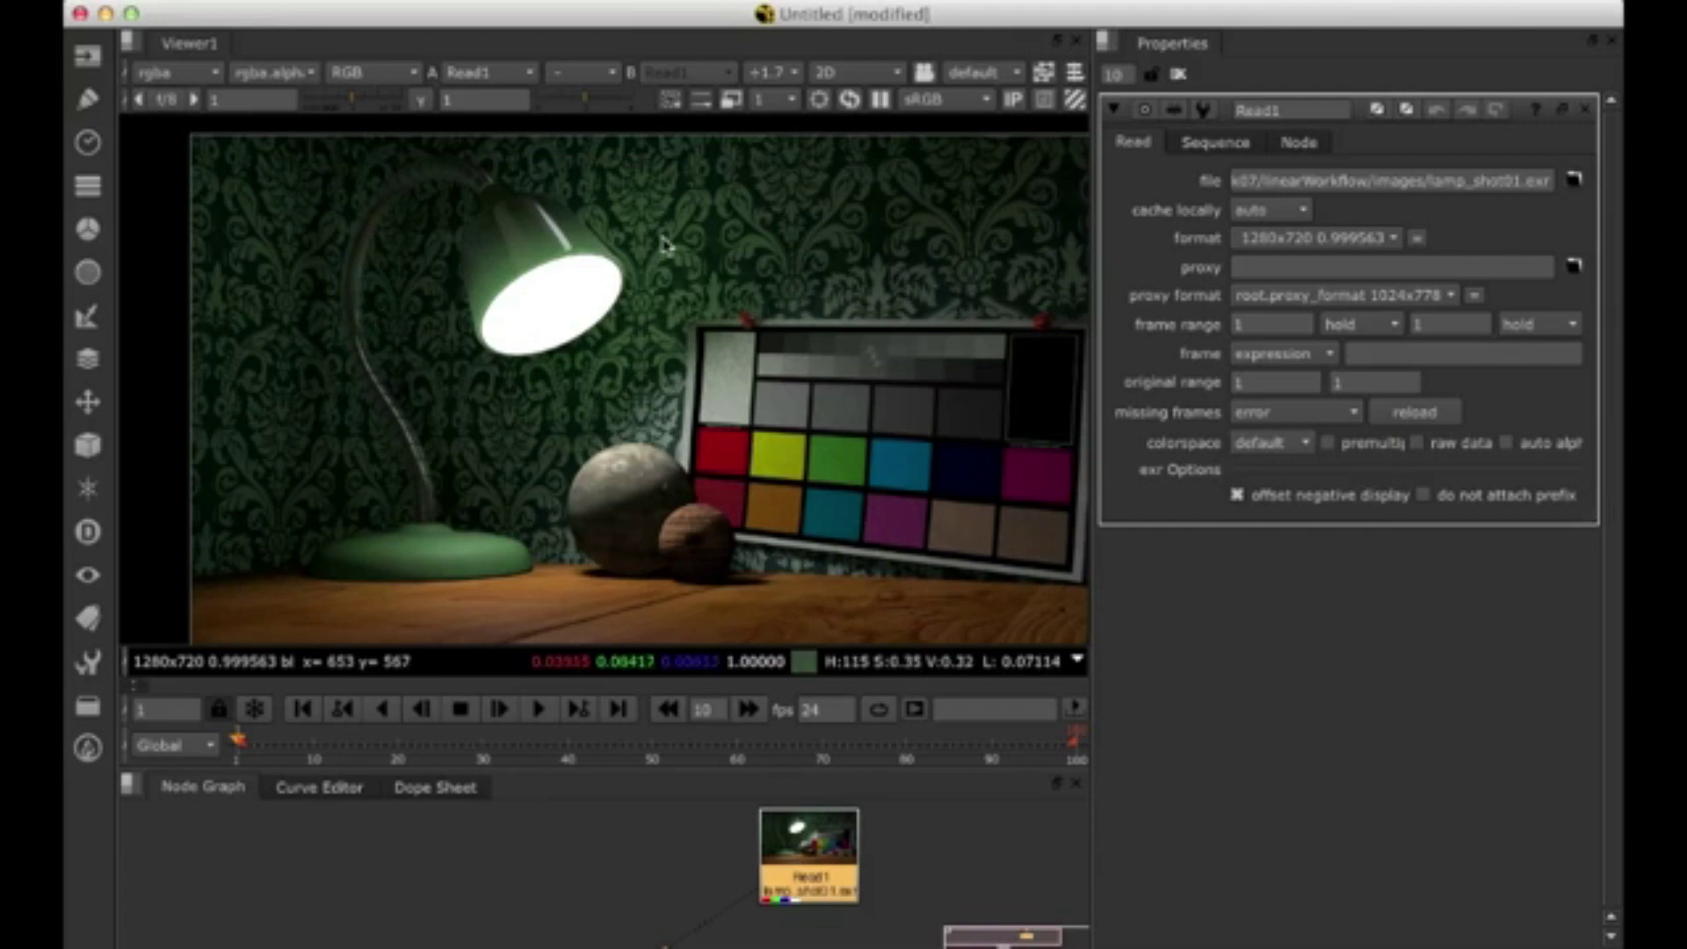
mouse_move(355, 110)
mouse_down()
mouse_move(286, 121)
mouse_move(393, 109)
mouse_move(345, 114)
mouse_up()
click(167, 99)
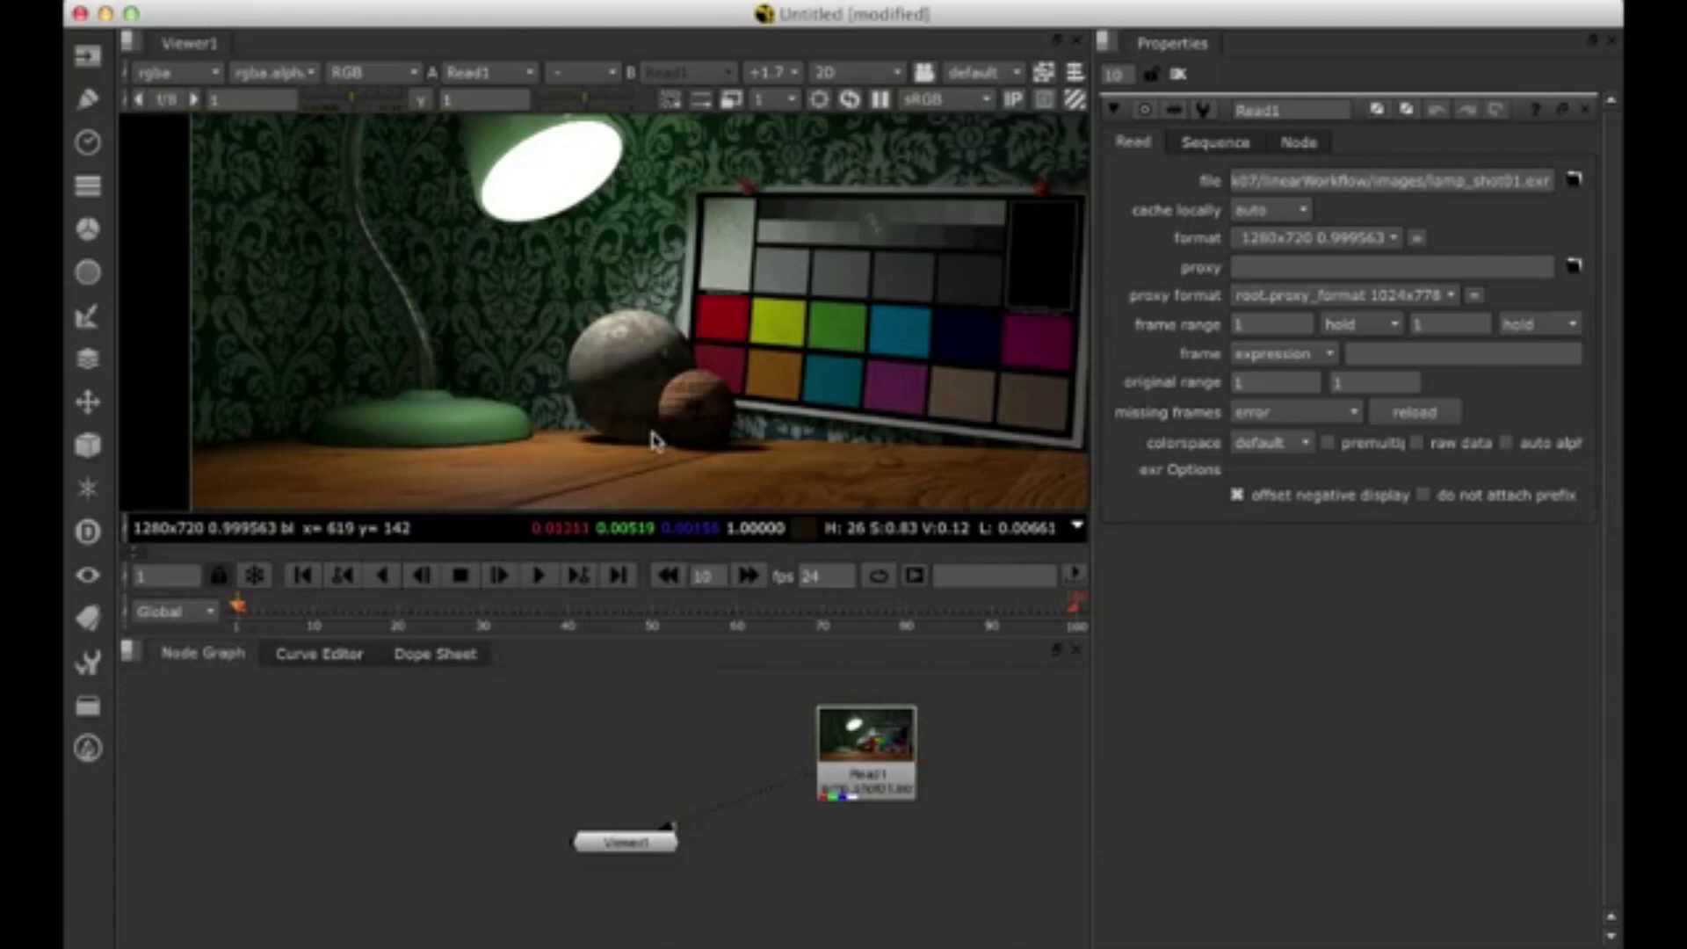
- Switch to Maya and review the color management, file output and framebuffer options in the Render Settings, then close them
key(super+Tab)
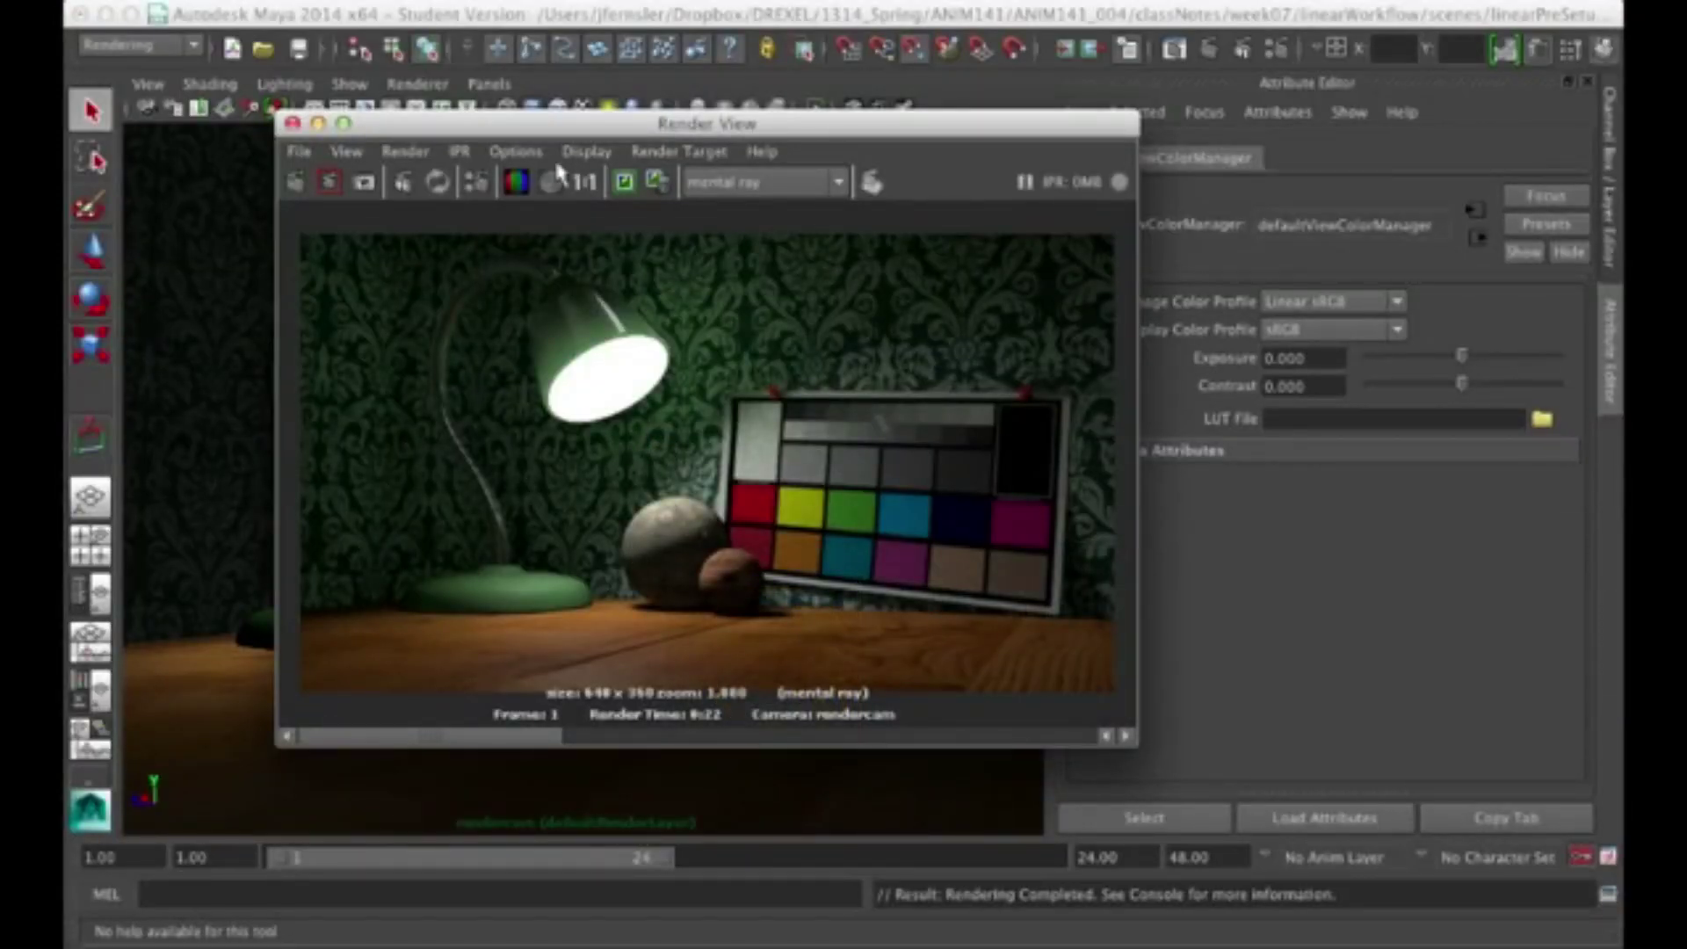
drag(419, 130, 287, 169)
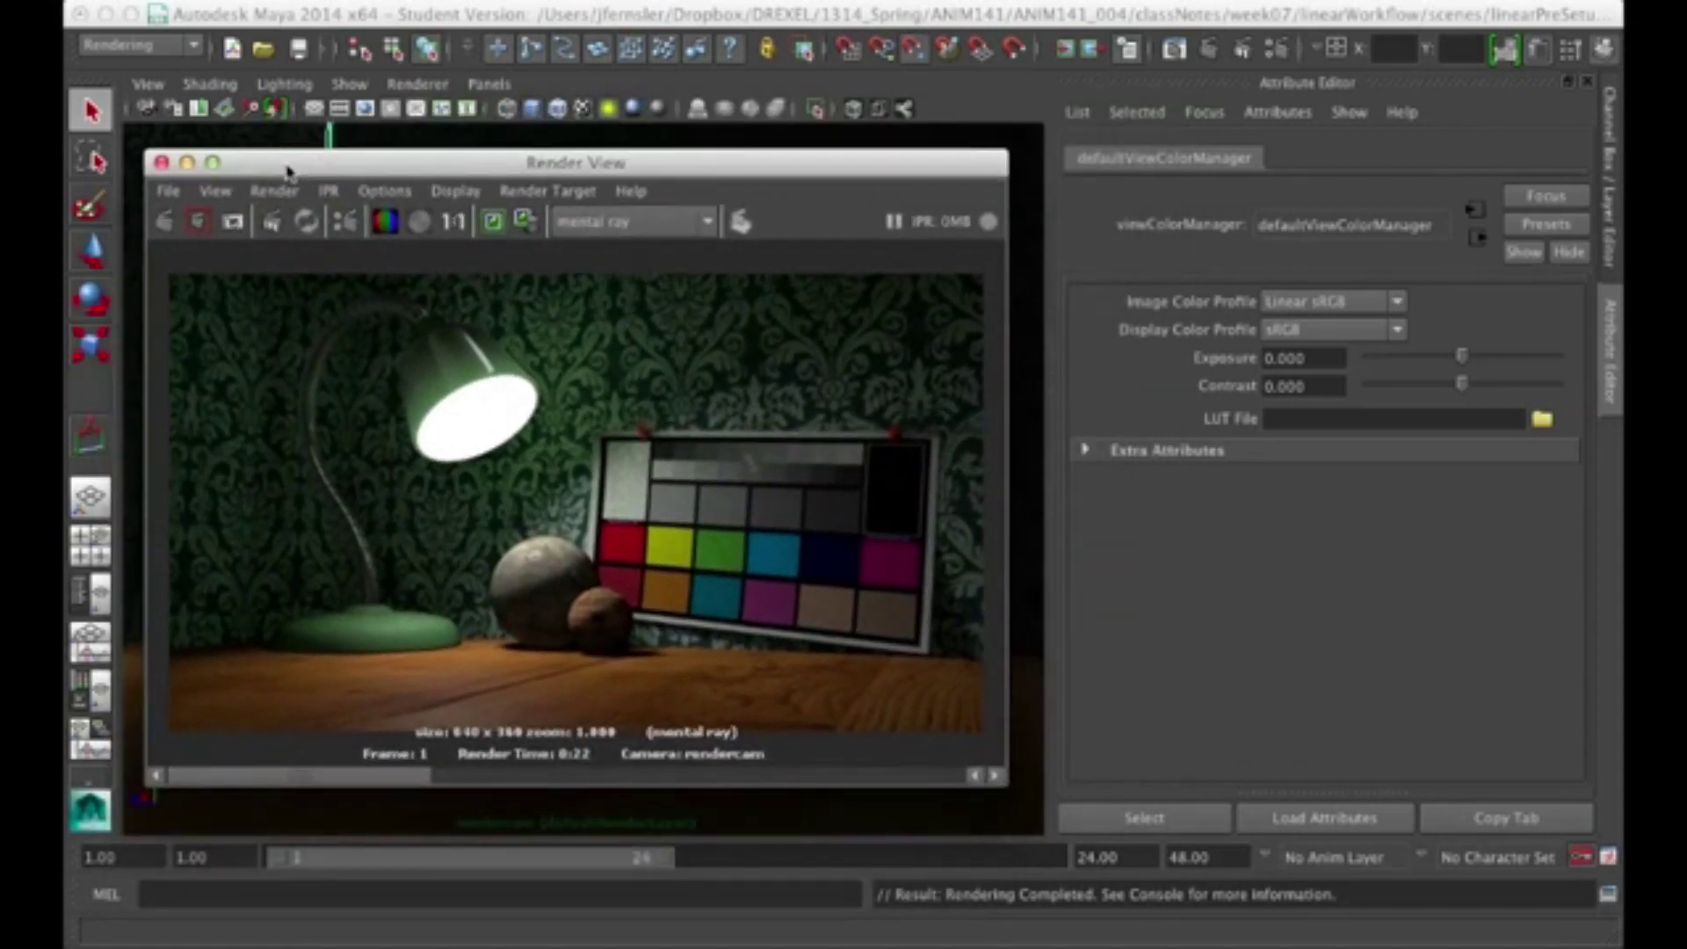
click(1277, 48)
drag(1207, 84, 1227, 46)
click(914, 172)
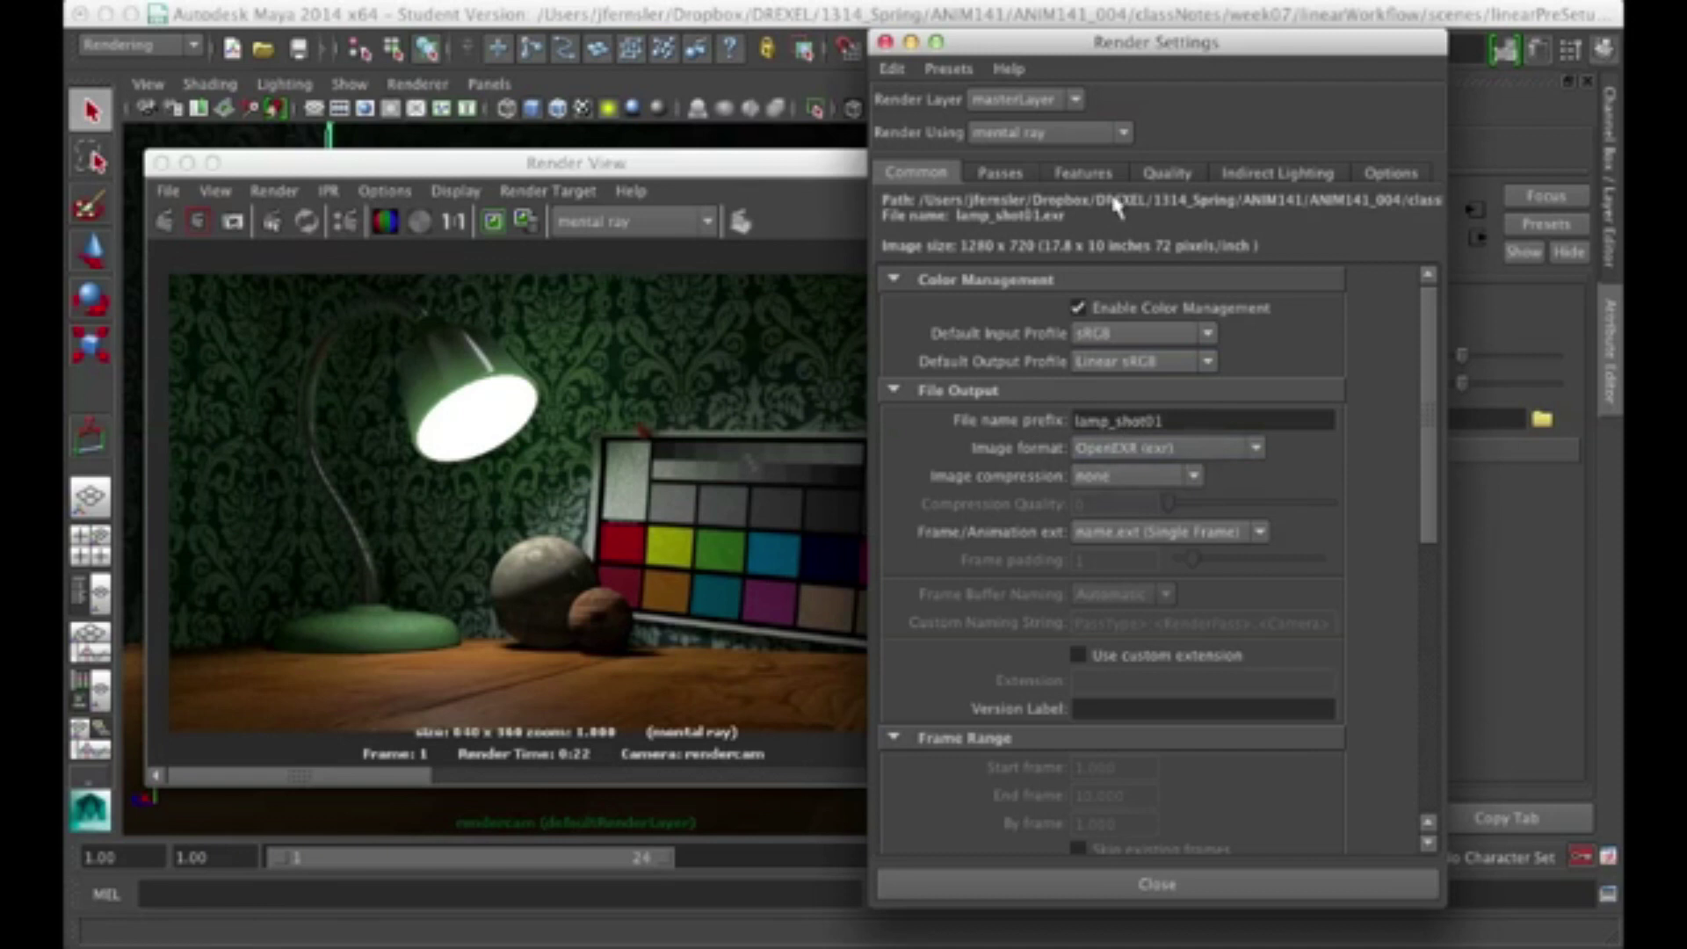
click(1165, 171)
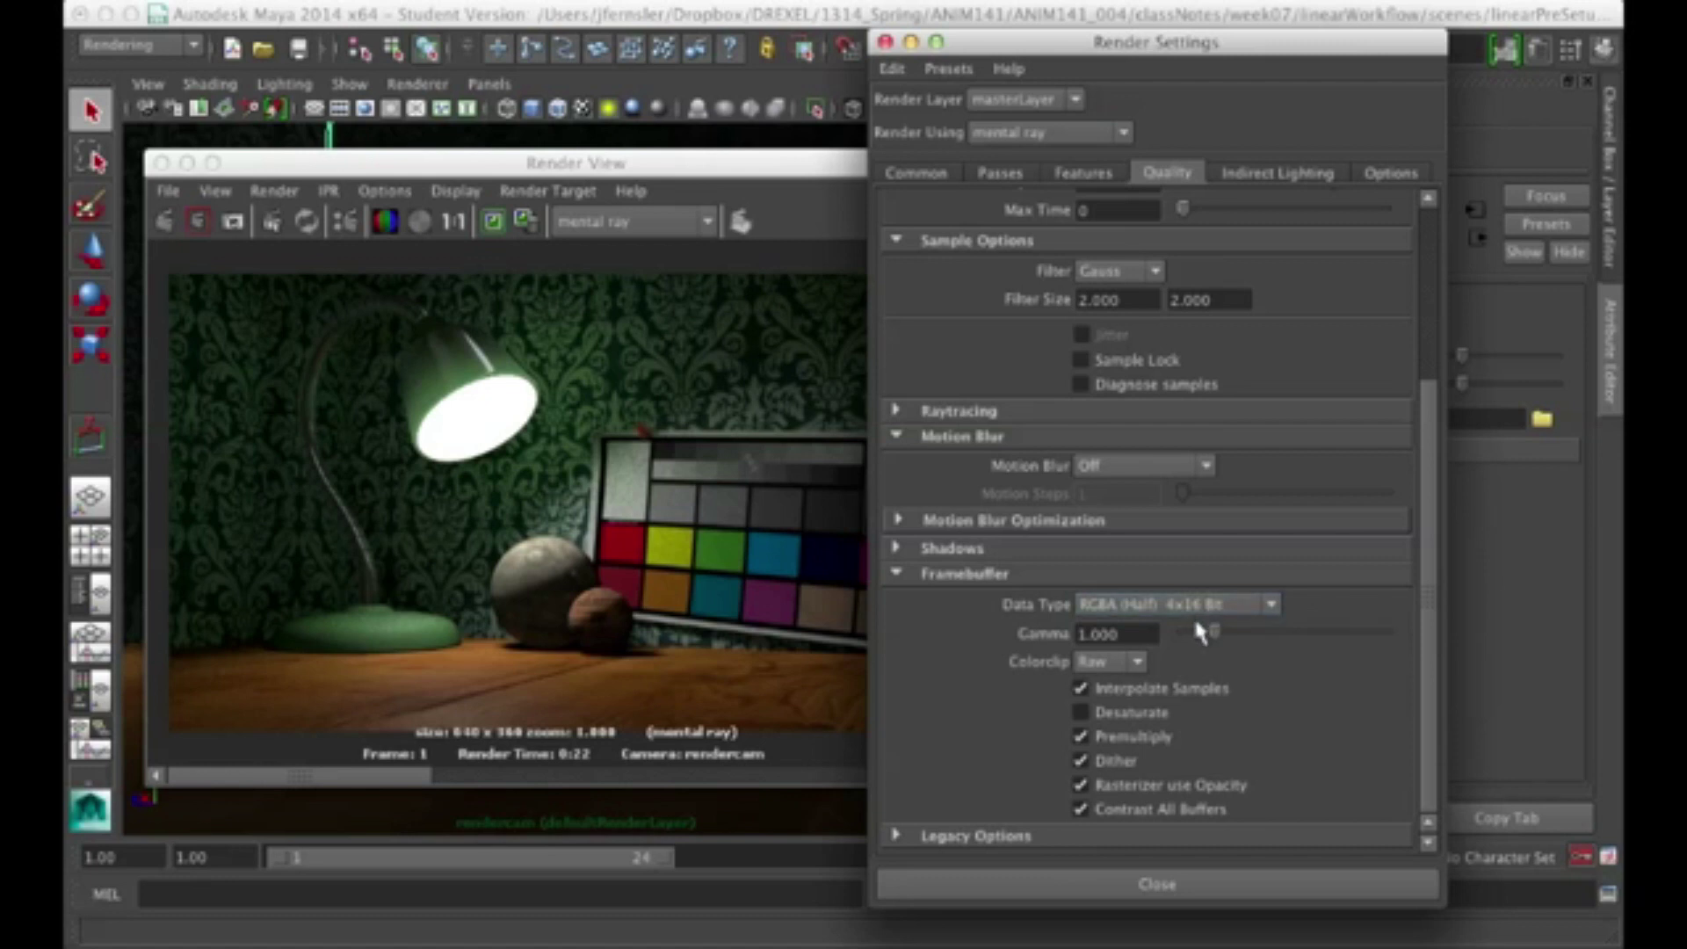
click(667, 404)
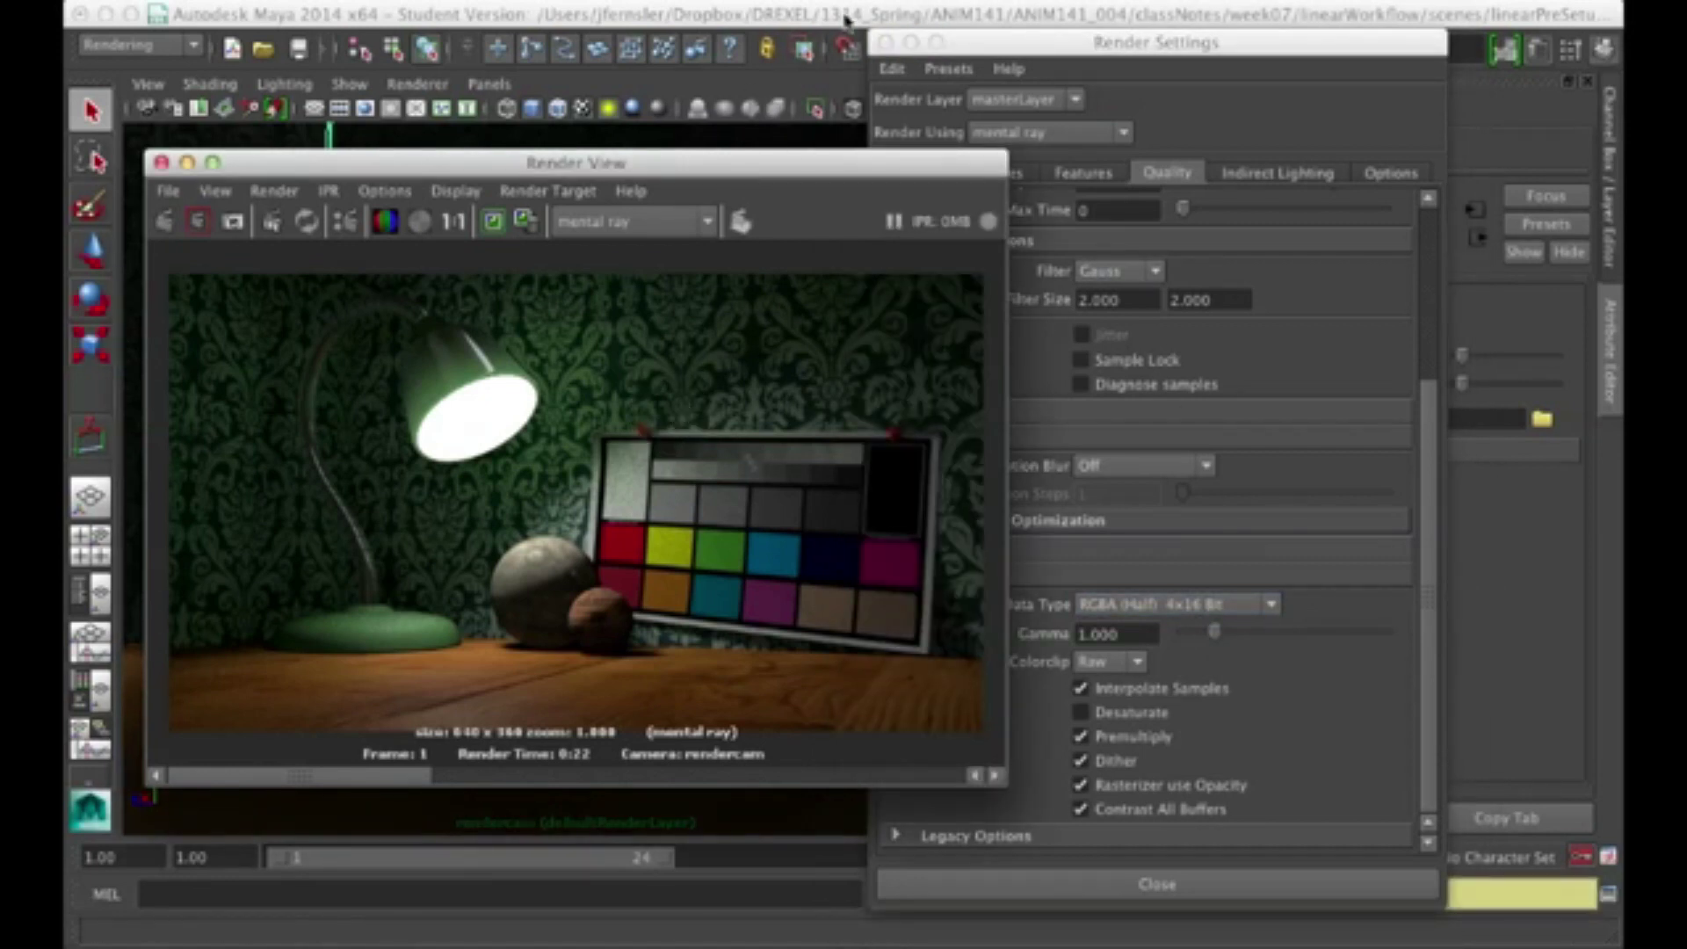
click(886, 42)
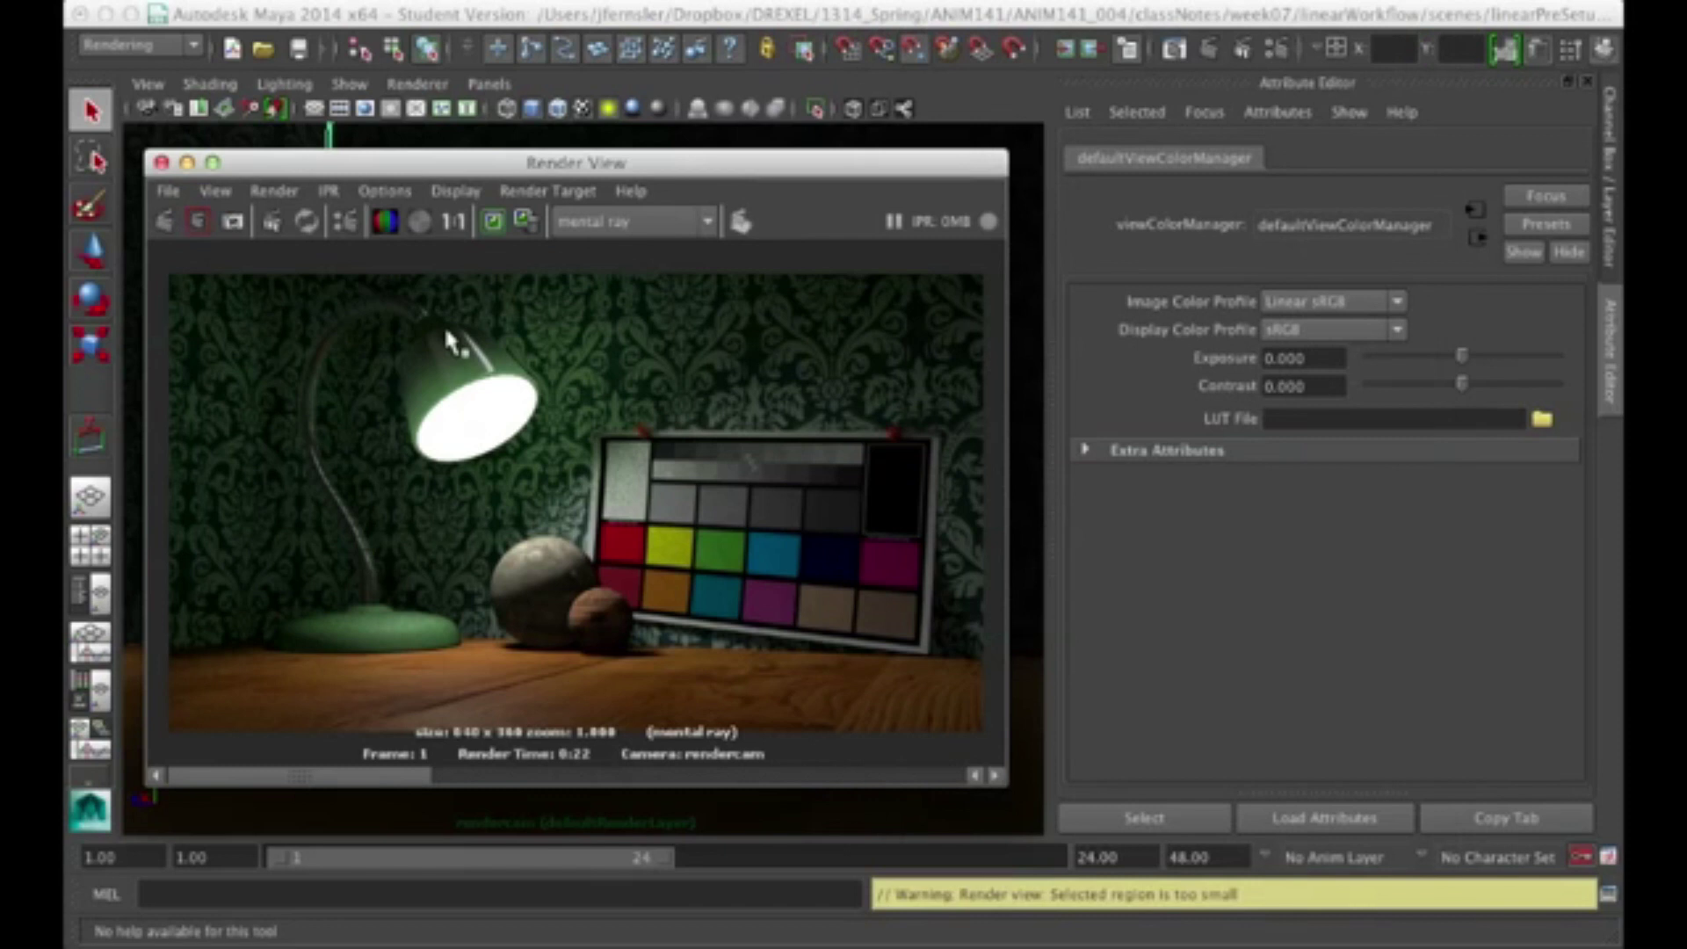
- Bring up the Render View's color management settings to check the image and display color profiles
click(424, 192)
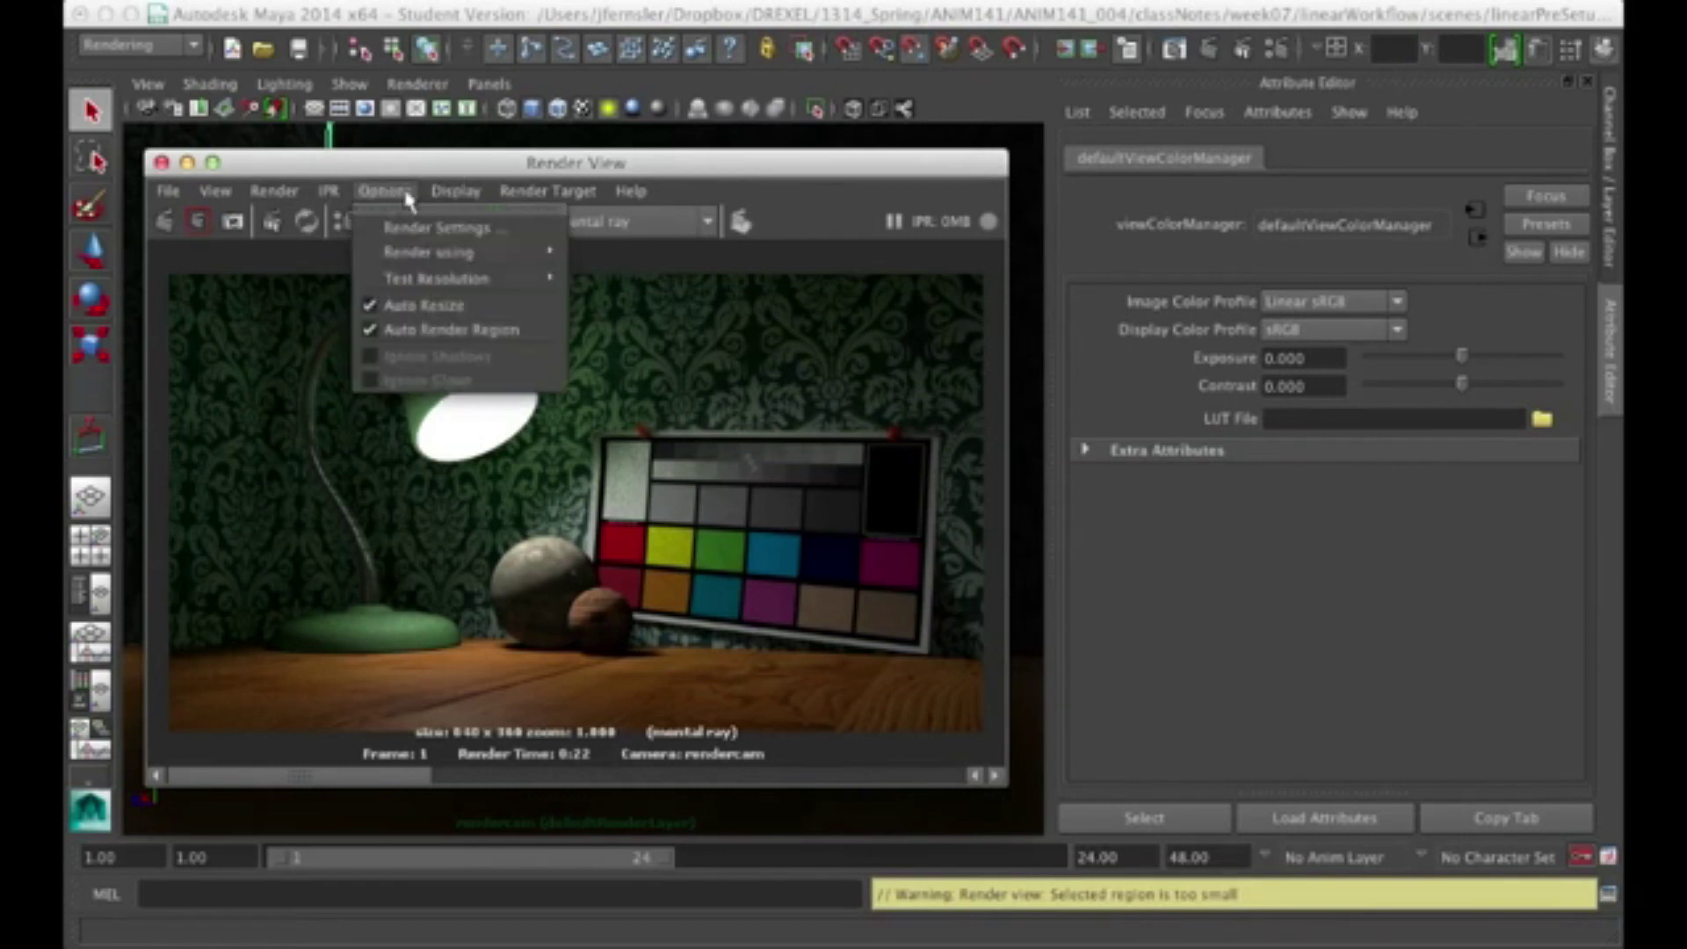
click(453, 190)
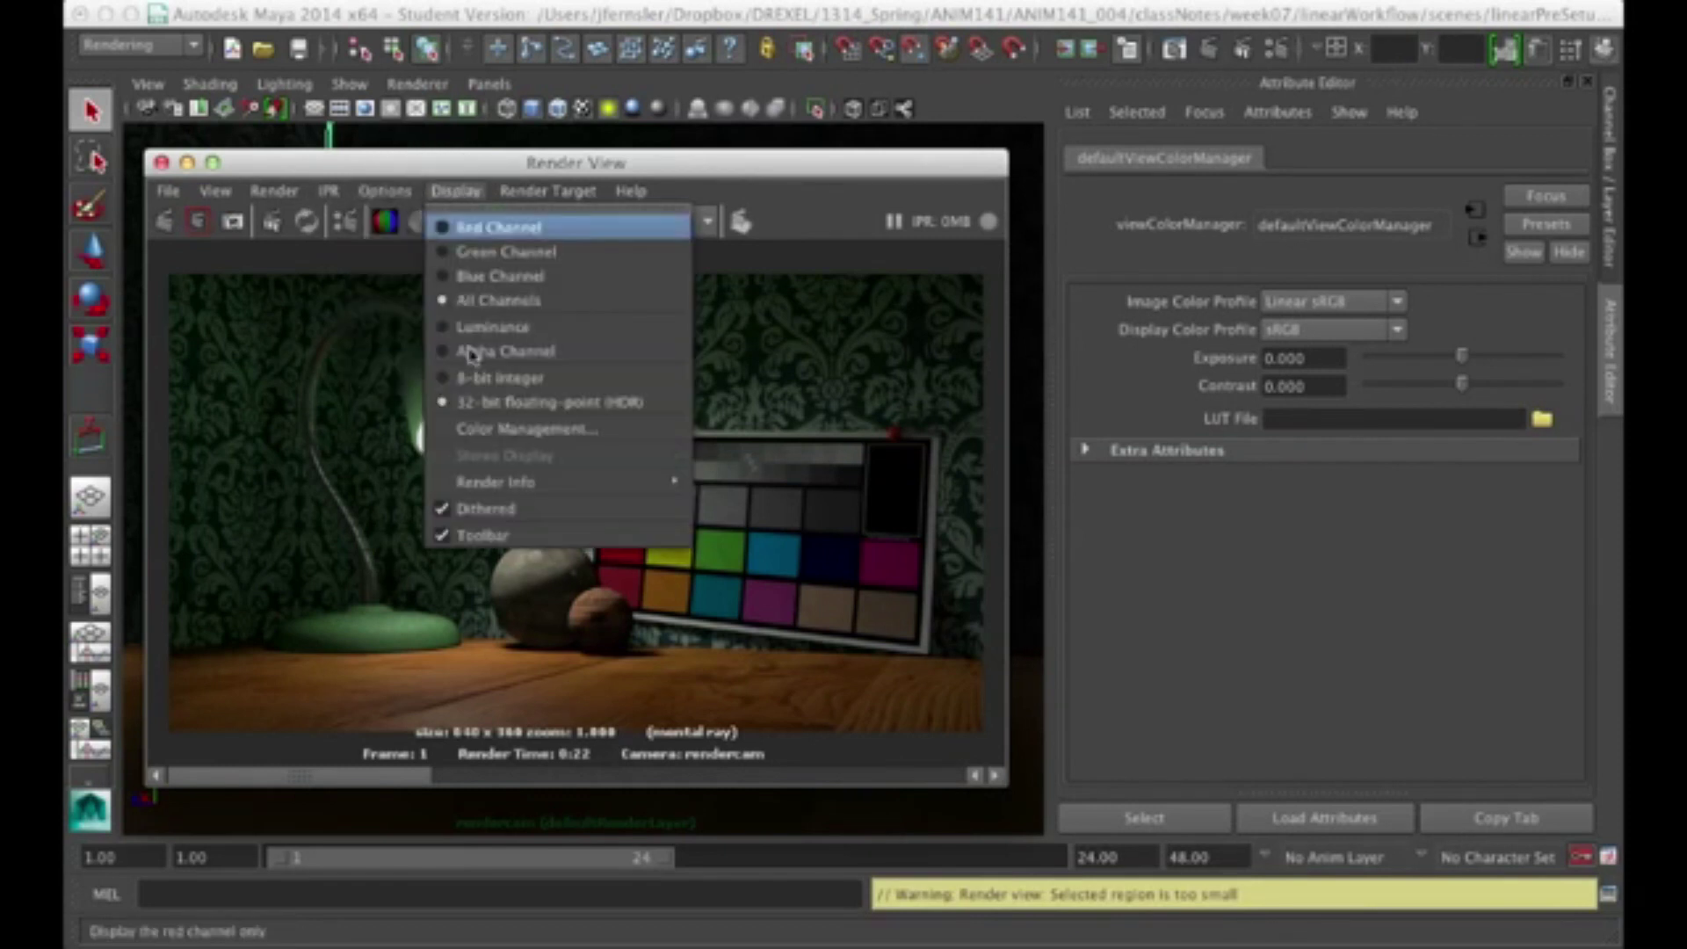
click(481, 431)
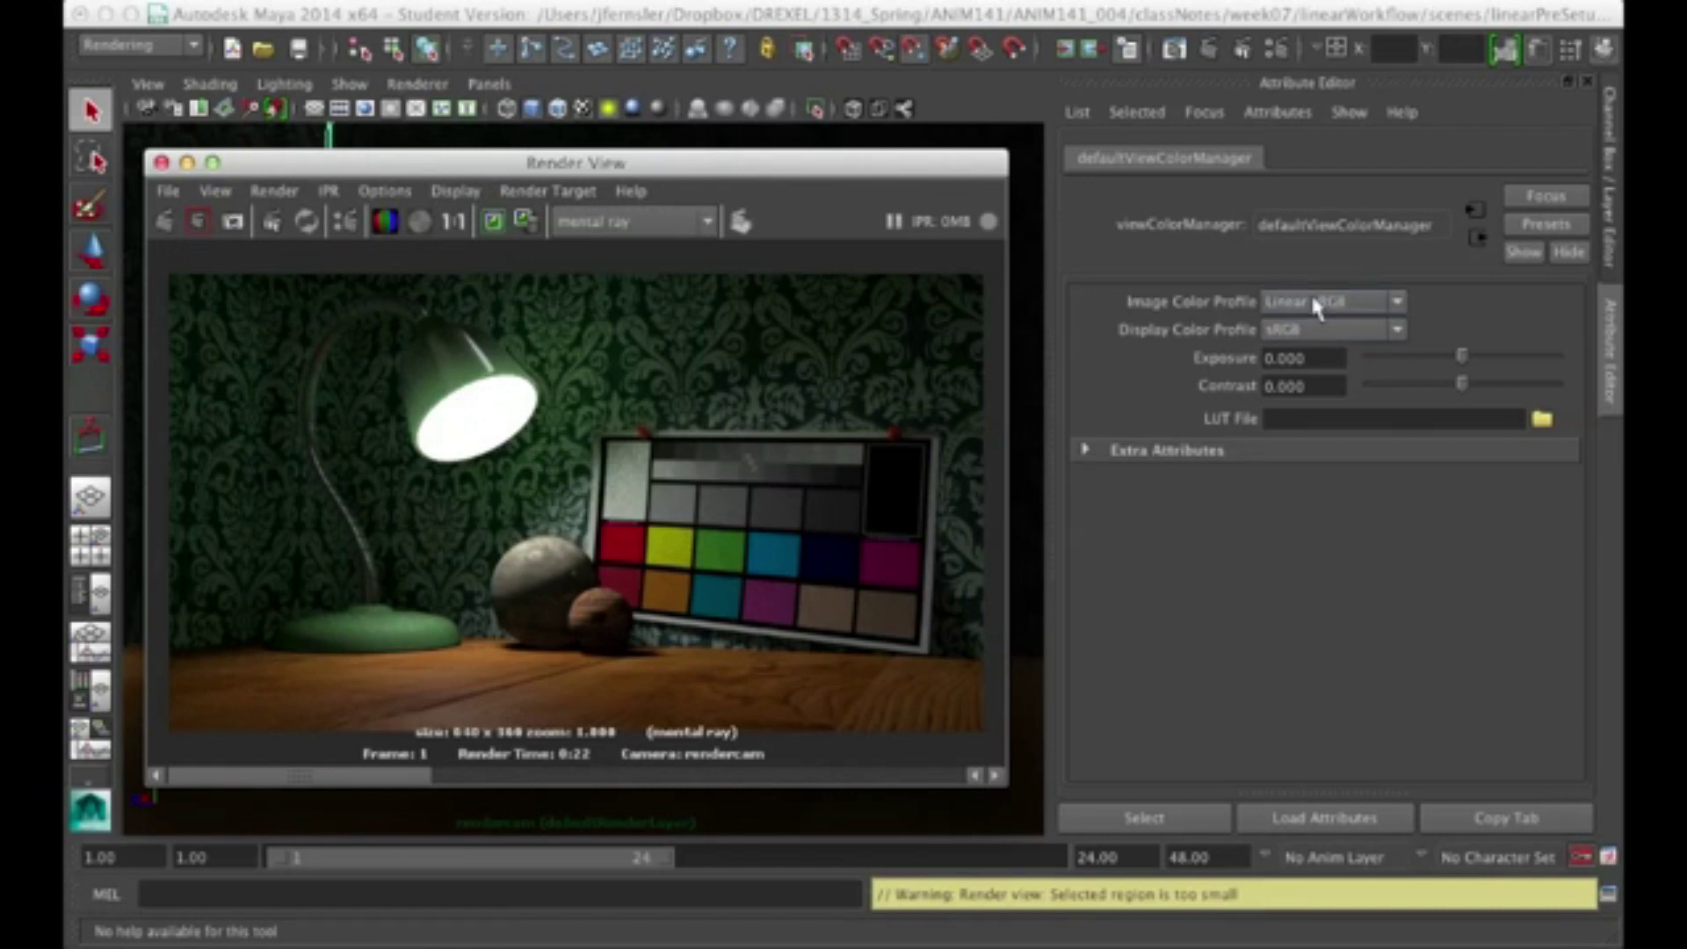
- Recheck the framebuffer, color management and file output options in the Render Settings, close them and switch back to NukeX
click(1276, 49)
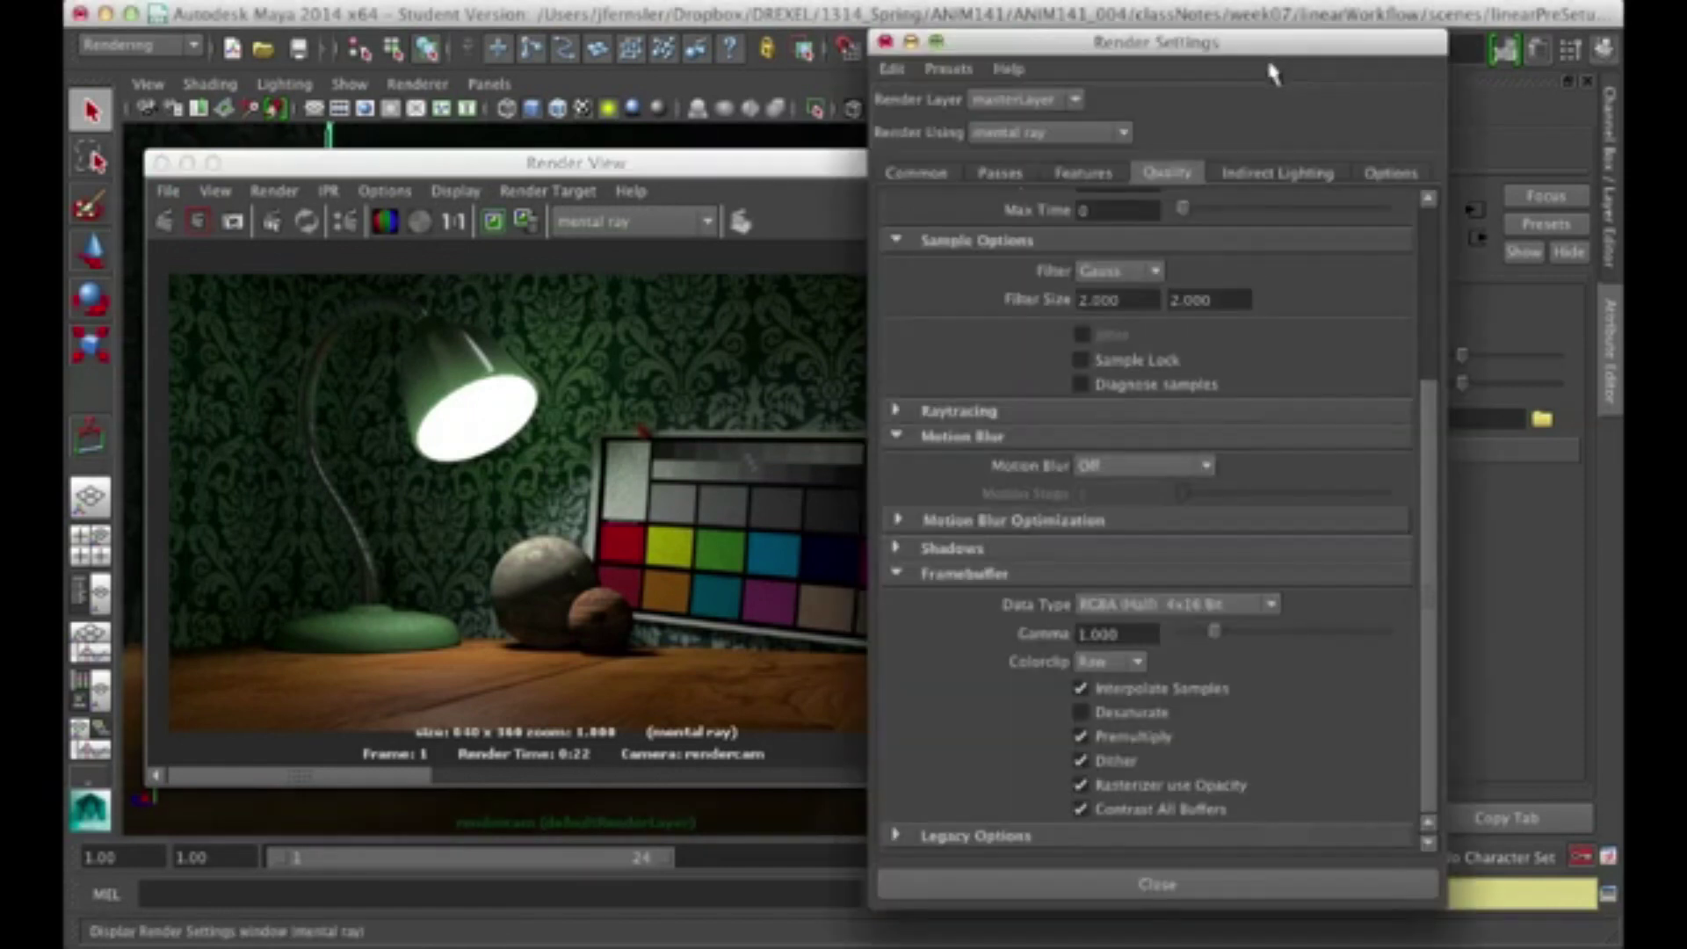
drag(1212, 39, 896, 50)
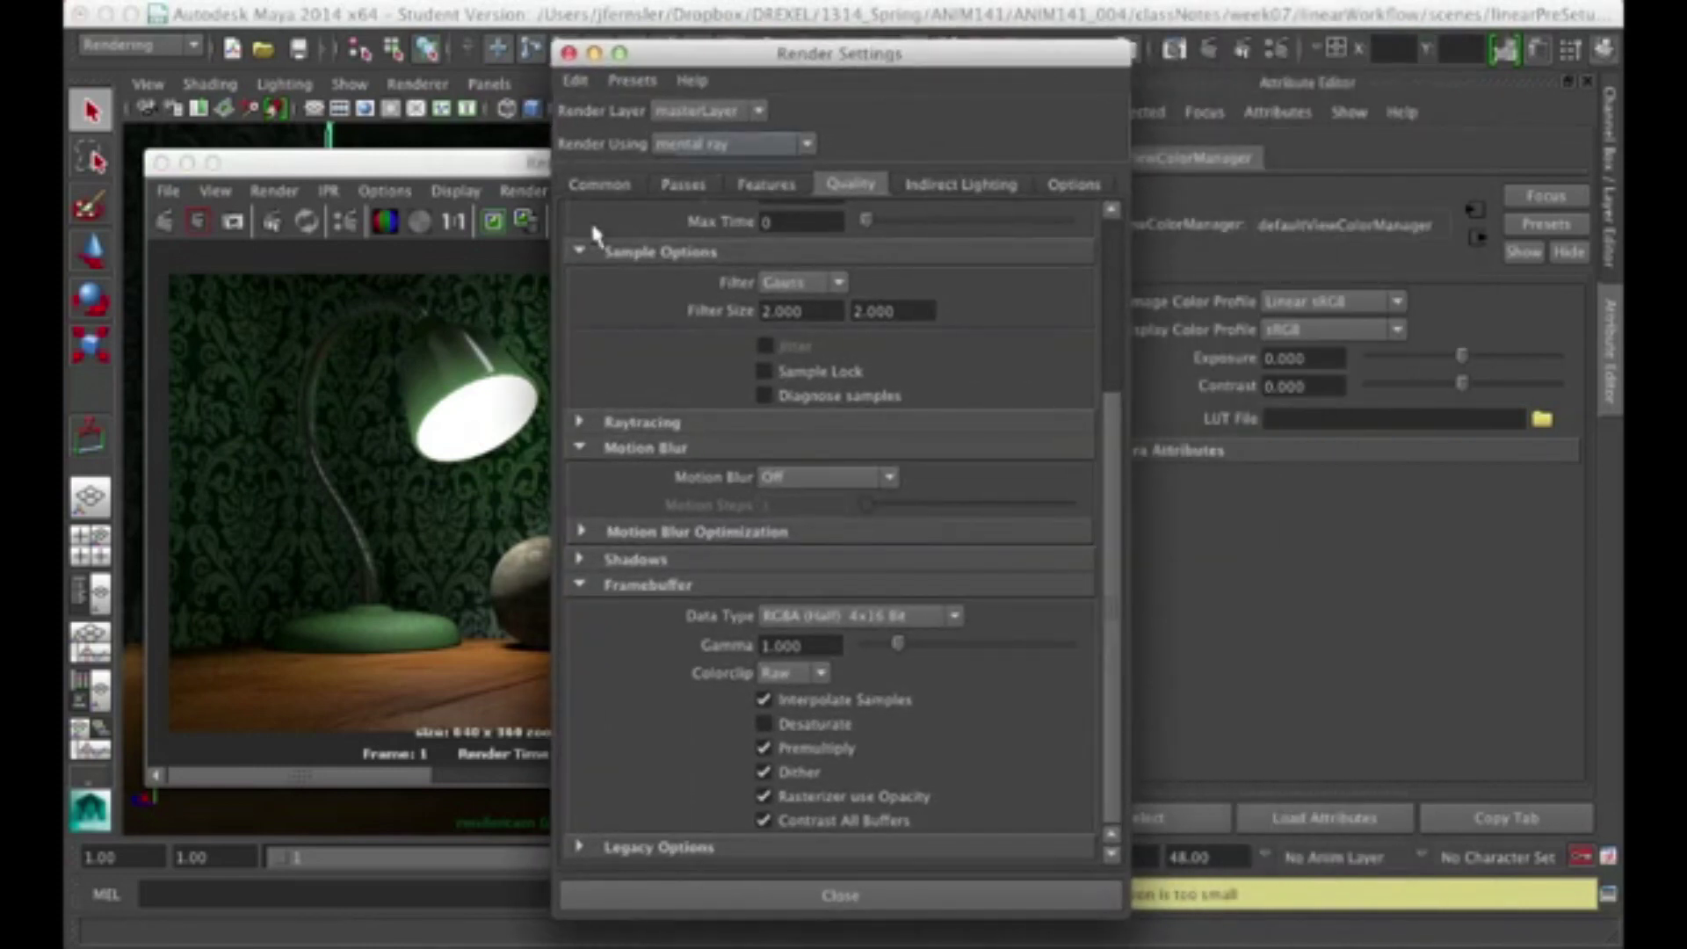
click(593, 184)
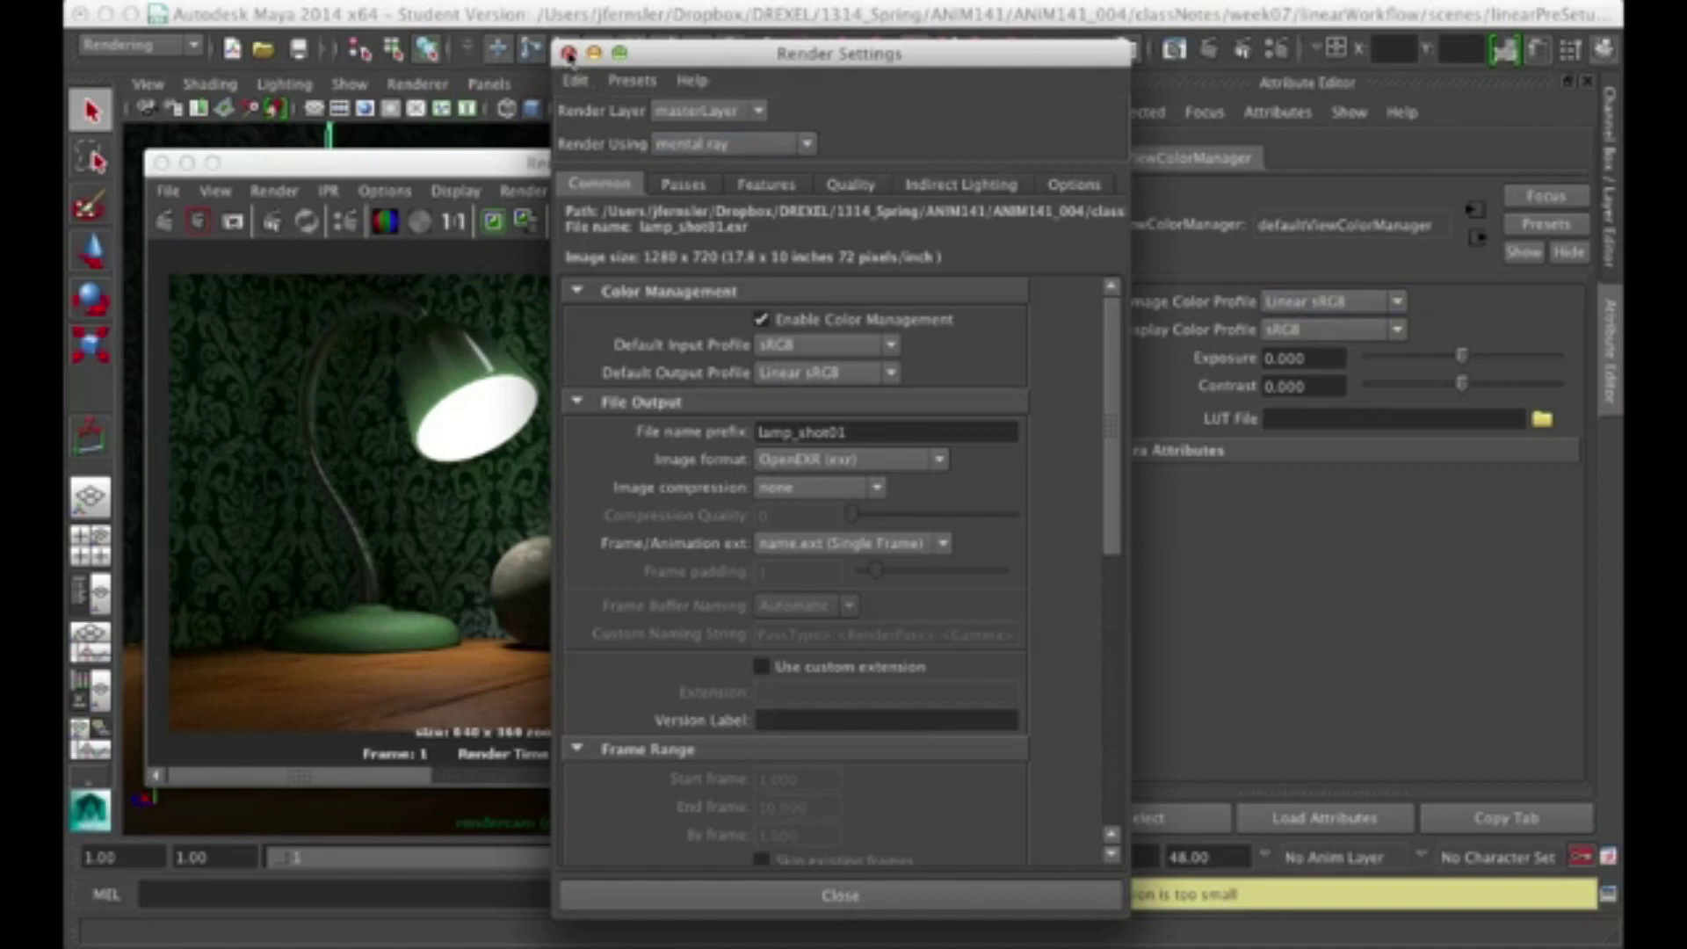
click(568, 52)
key(super+Tab)
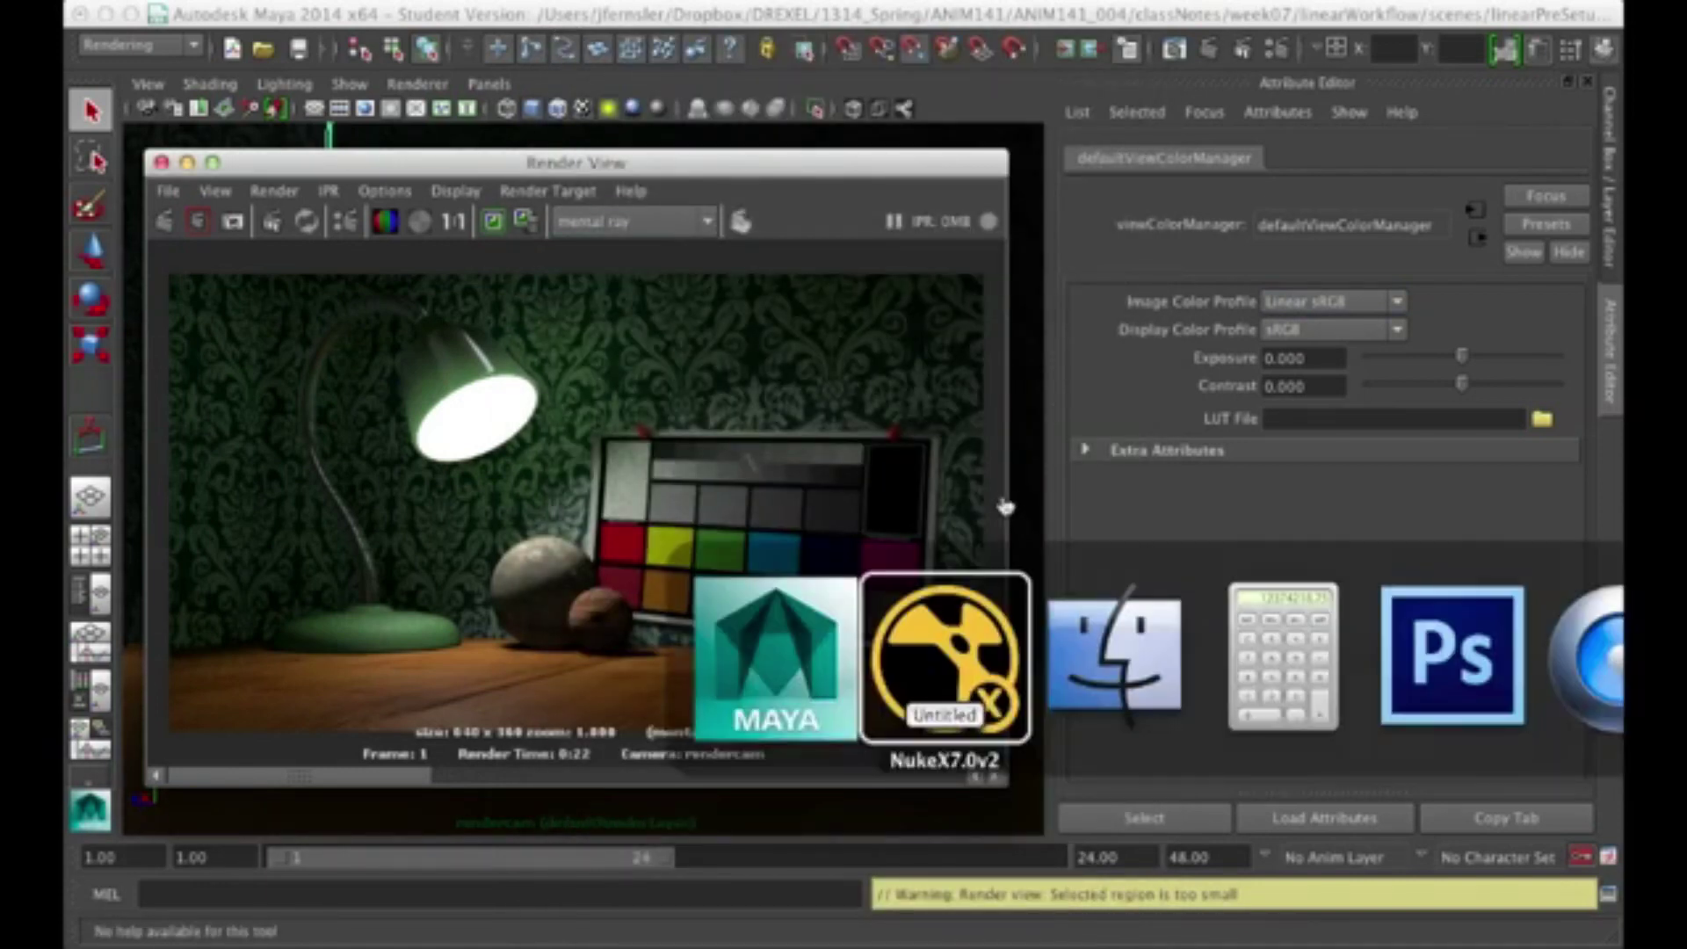